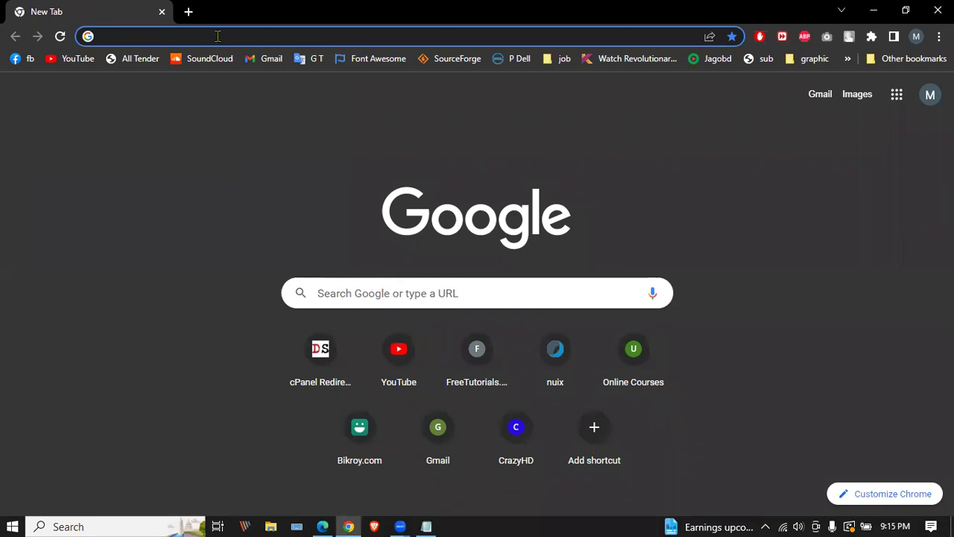
Step: Open ads.google.com and proceed to the advertiser account selection with Start now
left_click(205, 38)
left_click(23, 98)
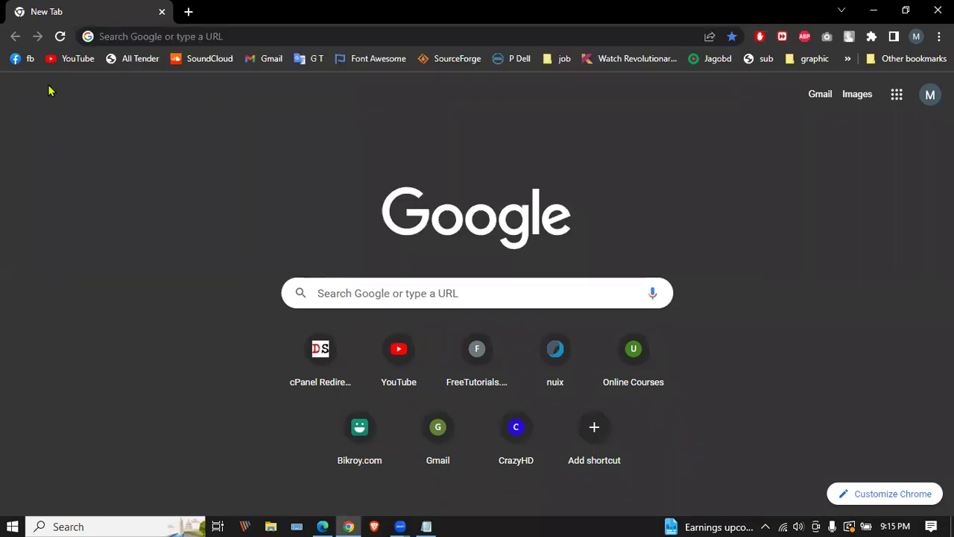
left_click(127, 34)
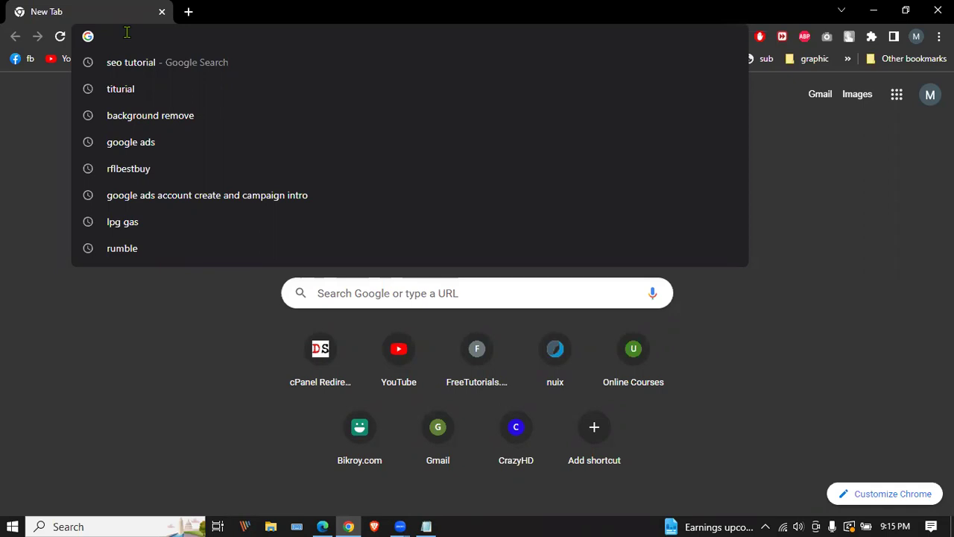
type("g")
key("BackSpace")
key("BackSpace")
type("ads")
key("Right")
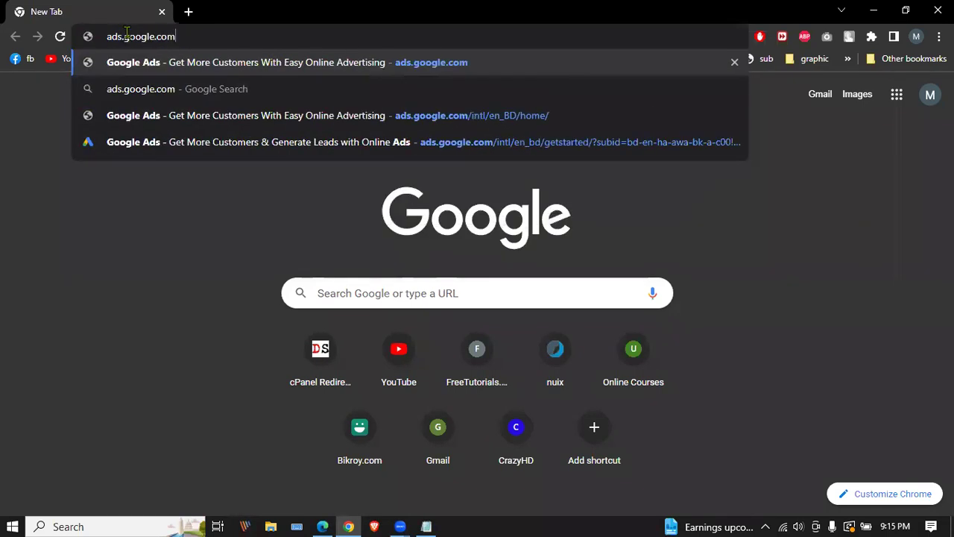
key("Return")
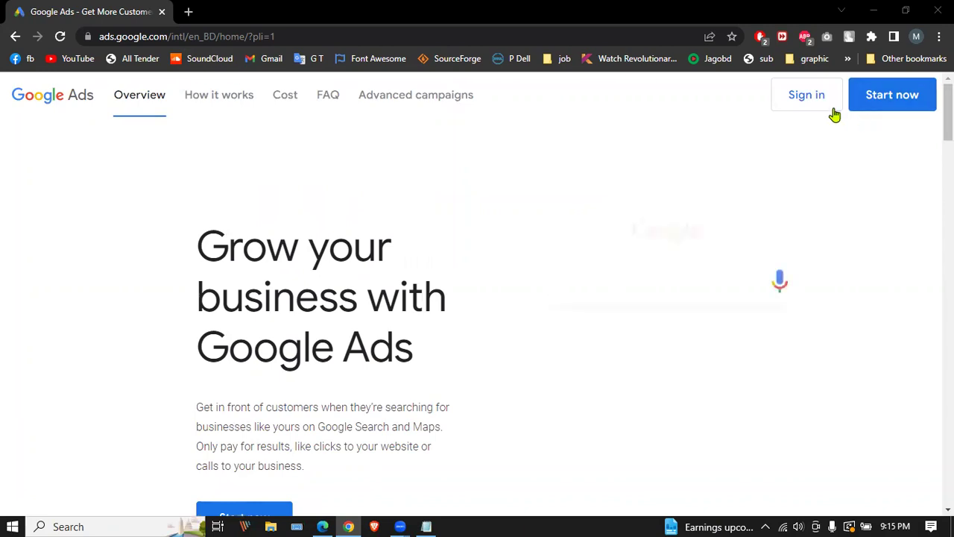
left_click(885, 98)
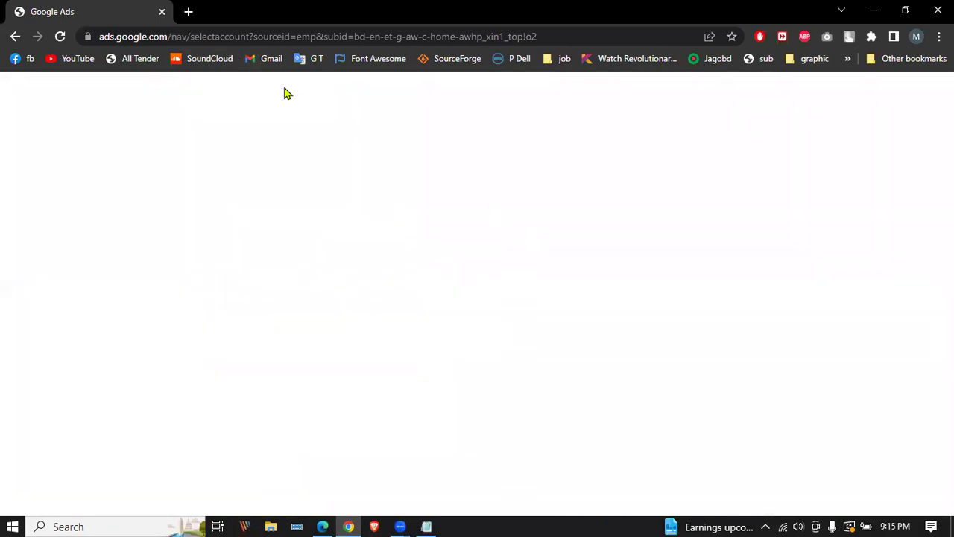
Step: Pause AdBlock always on ads.google.com, turn off Adblock Plus for this website, and reload the account selection page
left_click(760, 36)
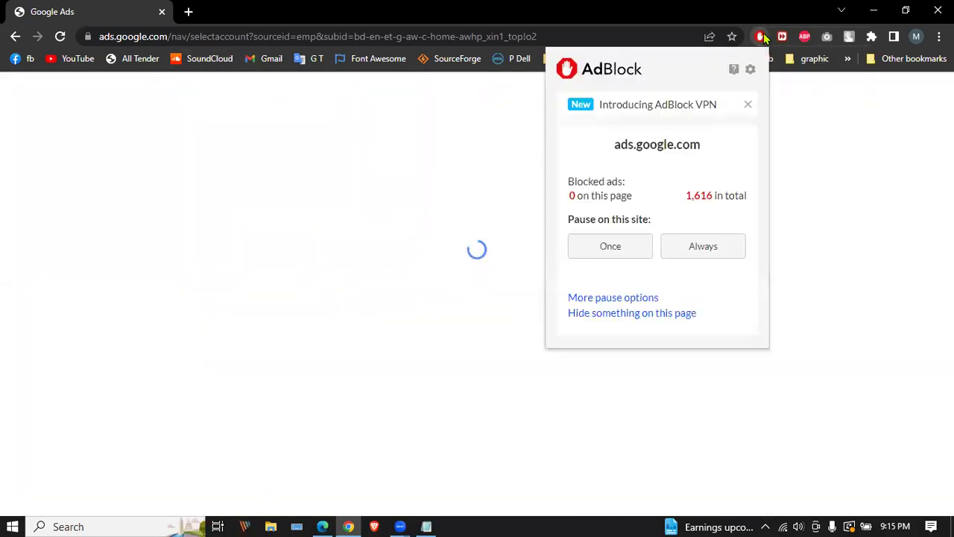
left_click(700, 249)
left_click(803, 38)
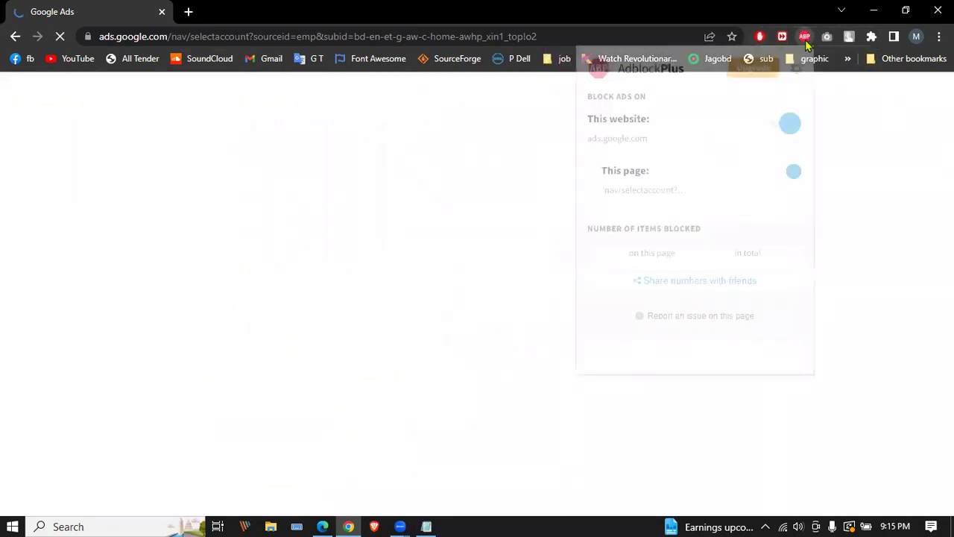
left_click(784, 131)
left_click(798, 151)
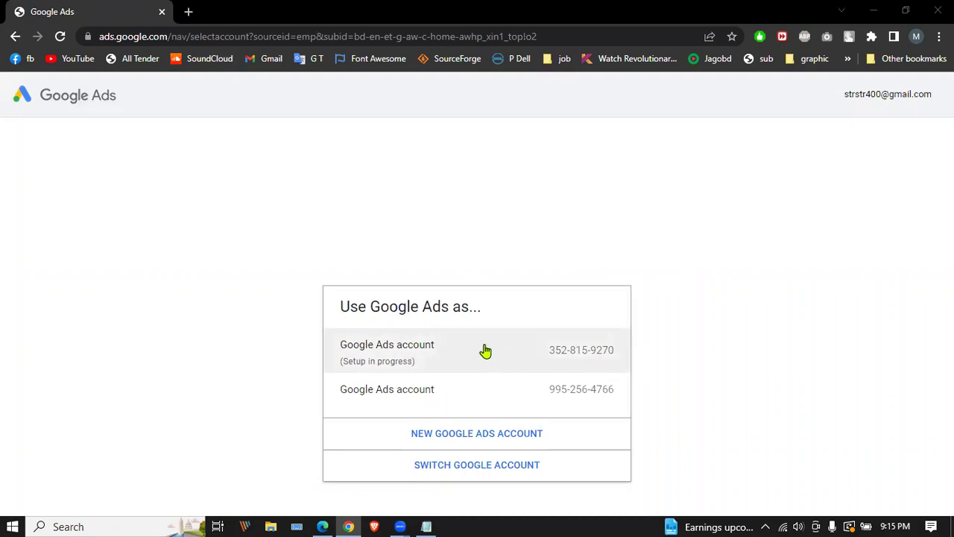
Step: Open the Google Ads account not marked as setup in progress and view its suggestions against unauthorized activity
left_click(478, 389)
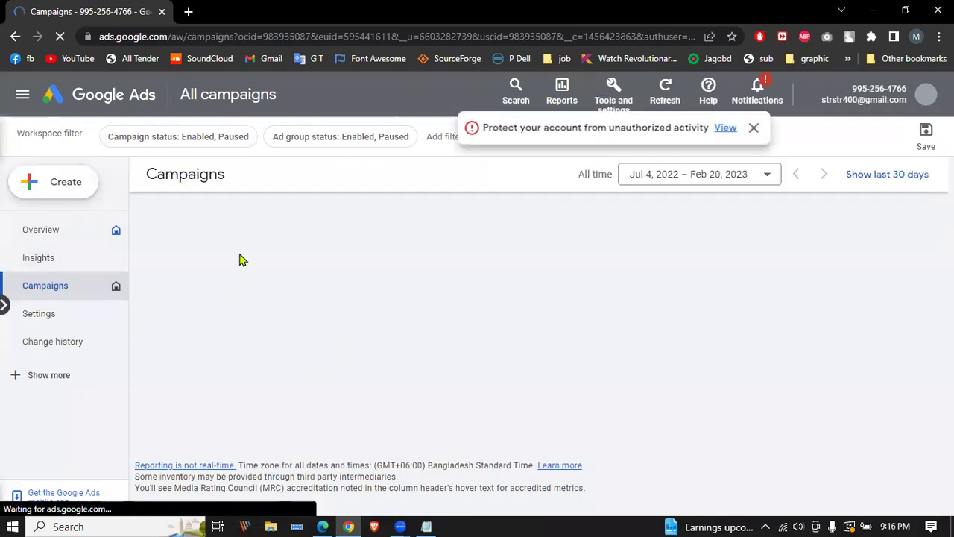
left_click(753, 129)
left_click(759, 87)
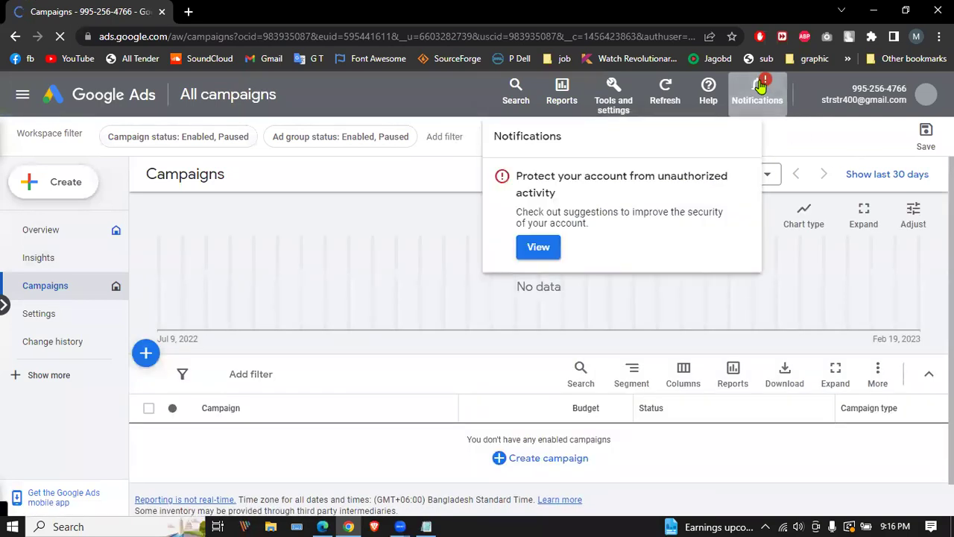
left_click(528, 249)
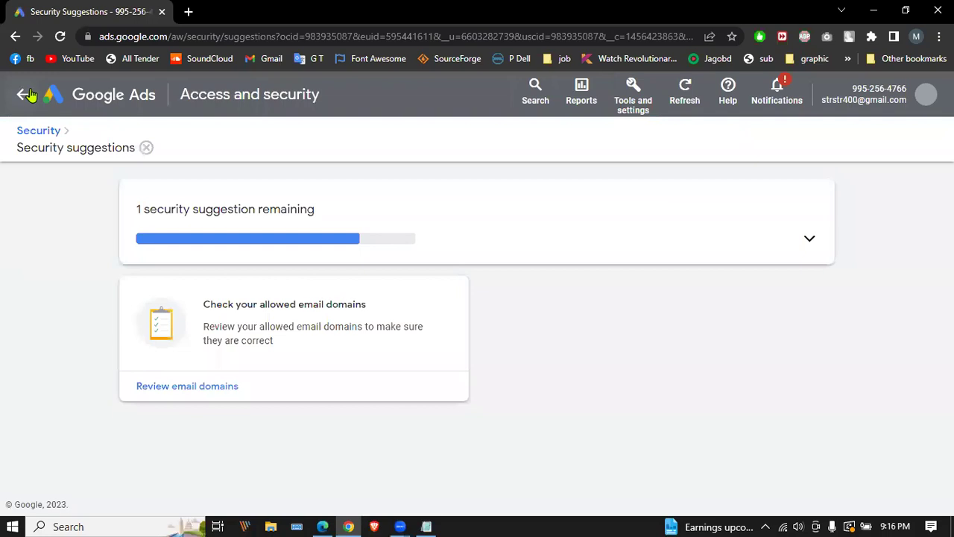
left_click(25, 94)
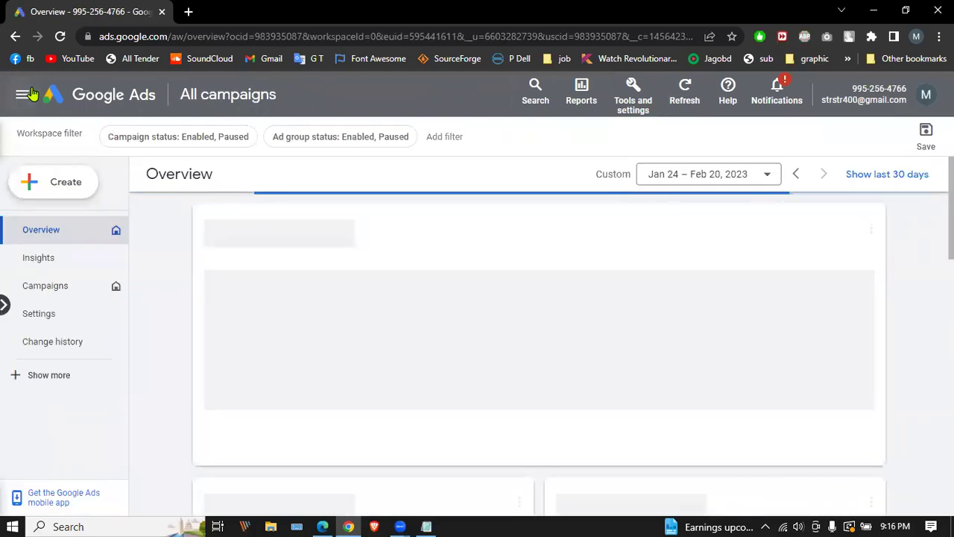
Step: Start a new campaign from the account overview
left_click(32, 93)
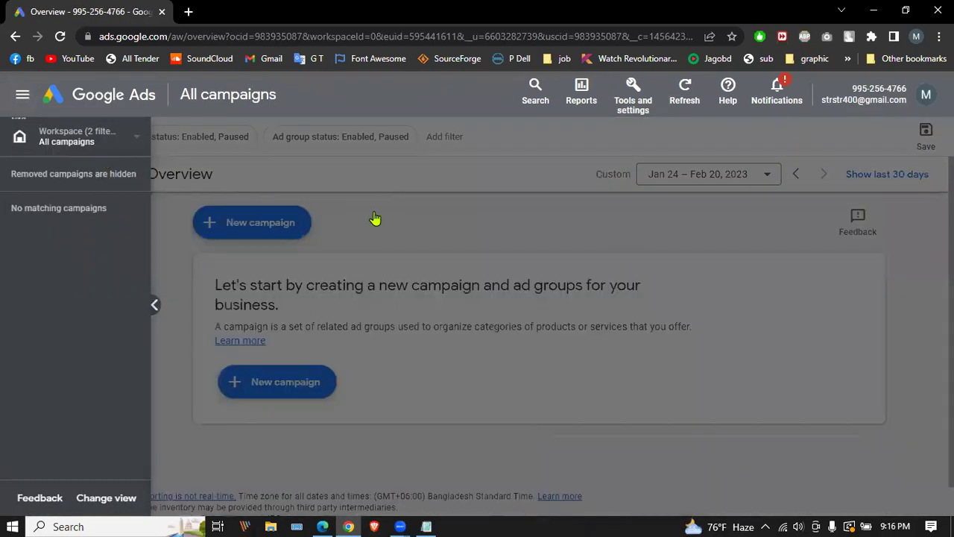
left_click(373, 221)
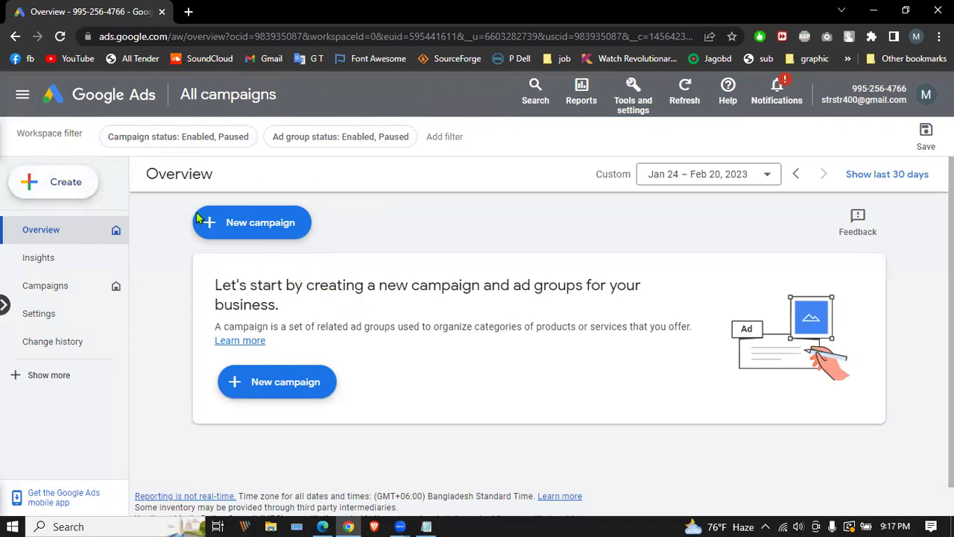
left_click(266, 229)
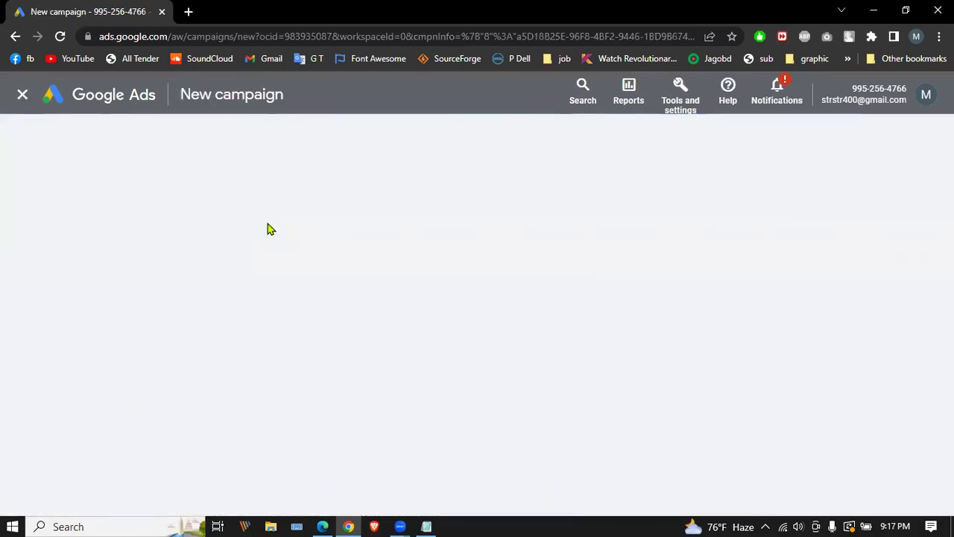
left_click(787, 523)
left_click(787, 523)
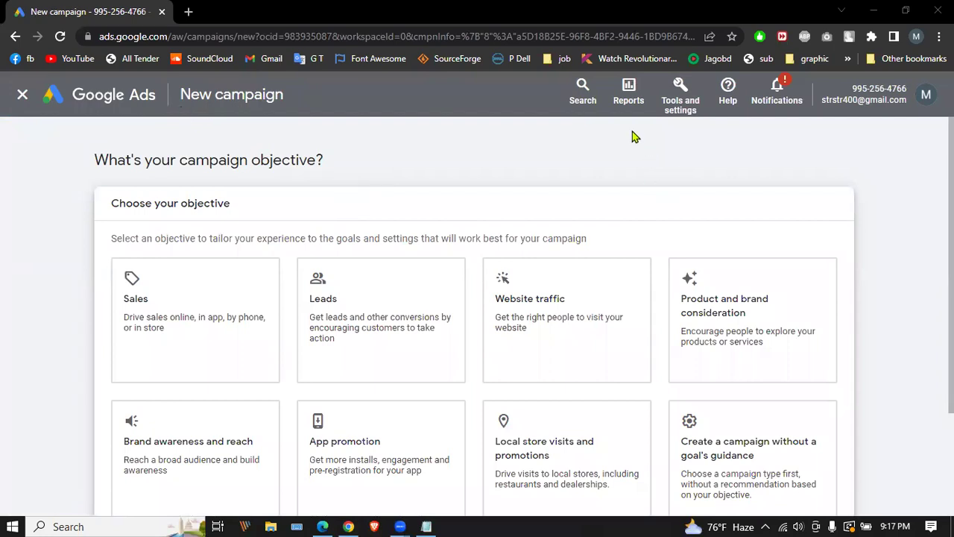
key("ctrl+minus")
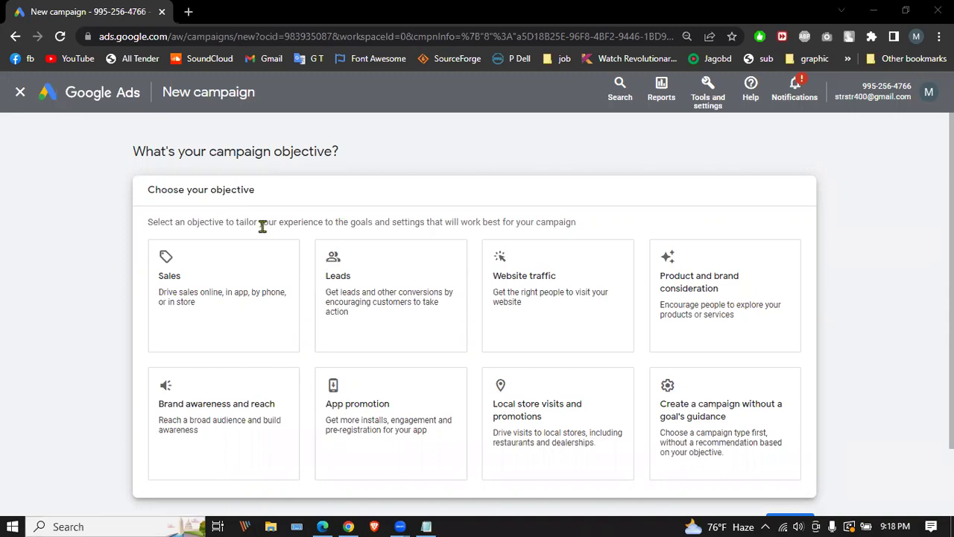
Step: Choose Sales as the campaign objective and exit the conversion goals guide
left_click(245, 261)
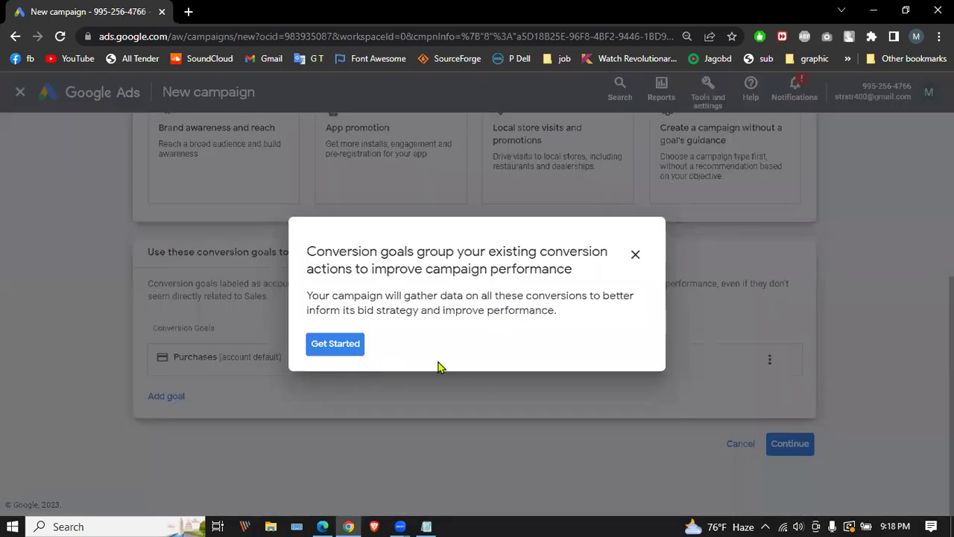
left_click(635, 254)
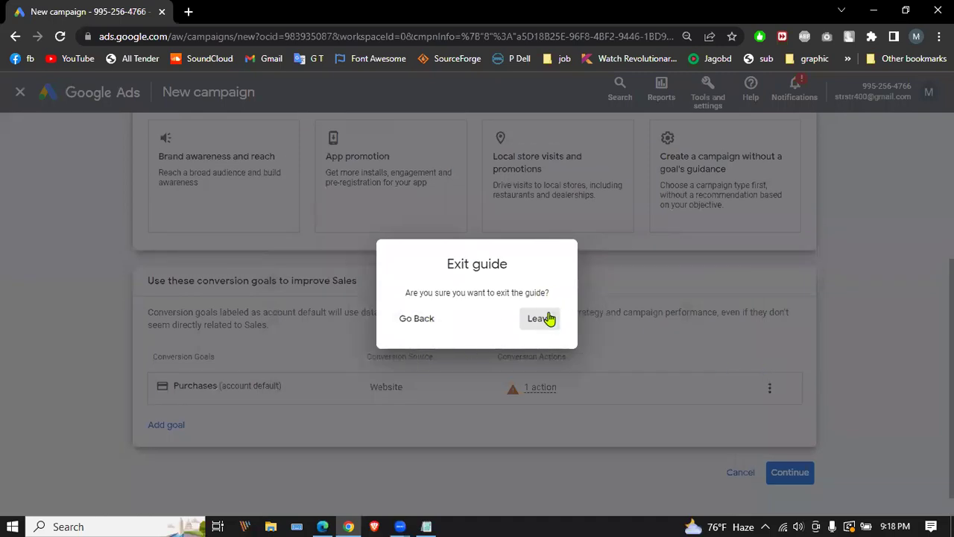
left_click(547, 318)
Step: Examine the Purchases conversion goal's options and compare the conversion goals section with the available campaign objectives
left_click(770, 388)
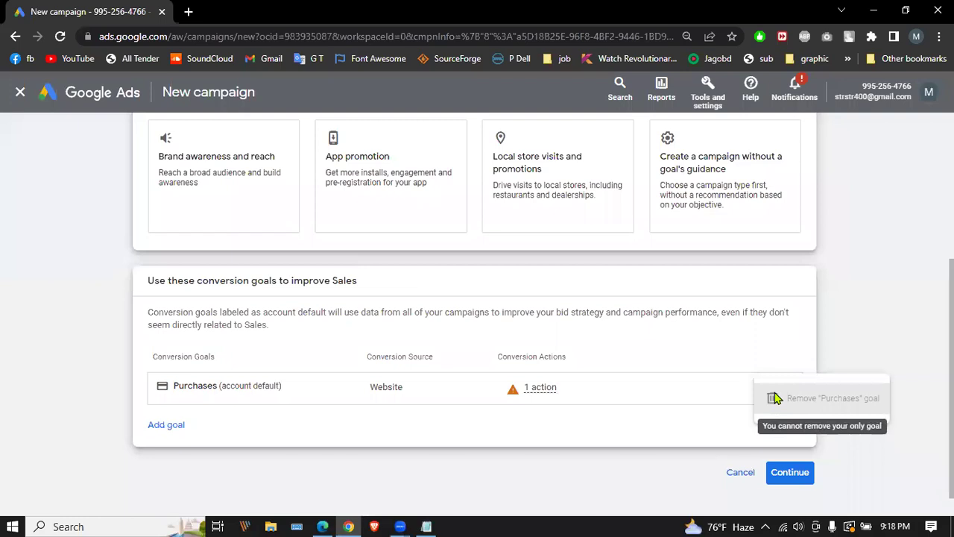
scroll(287, 293, "up", 3)
scroll(287, 294, "down", 3)
scroll(288, 294, "up", 3)
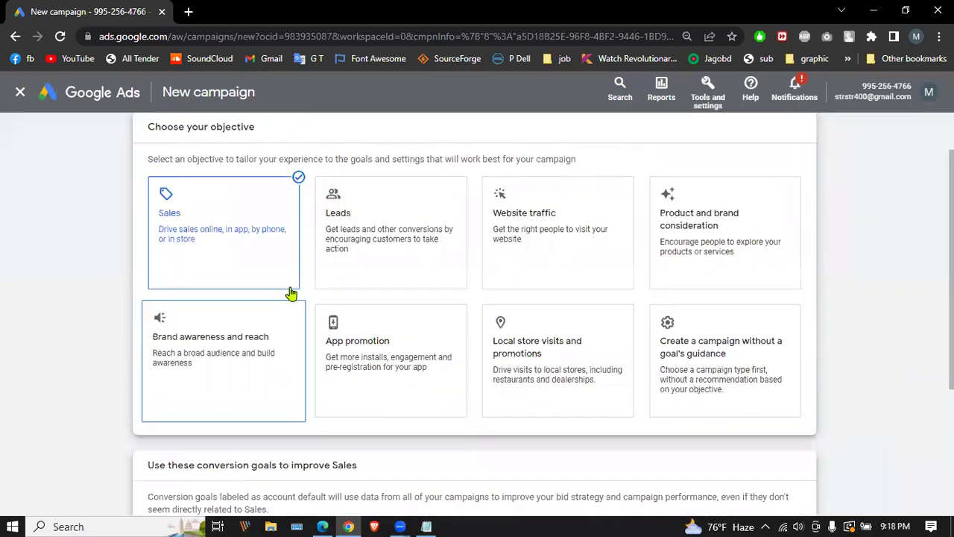
scroll(292, 293, "down", 3)
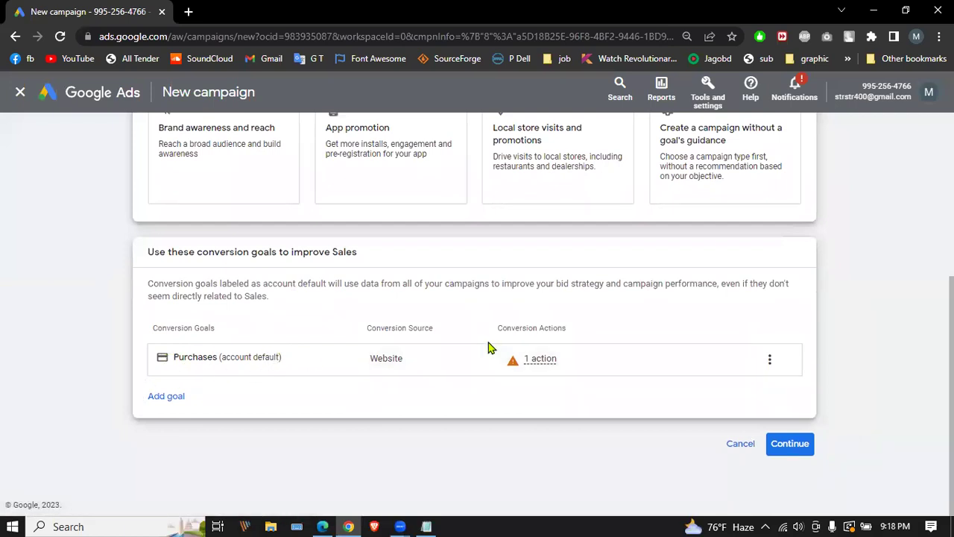
scroll(488, 347, "up", 4)
scroll(213, 266, "down", 3)
scroll(210, 266, "down", 1)
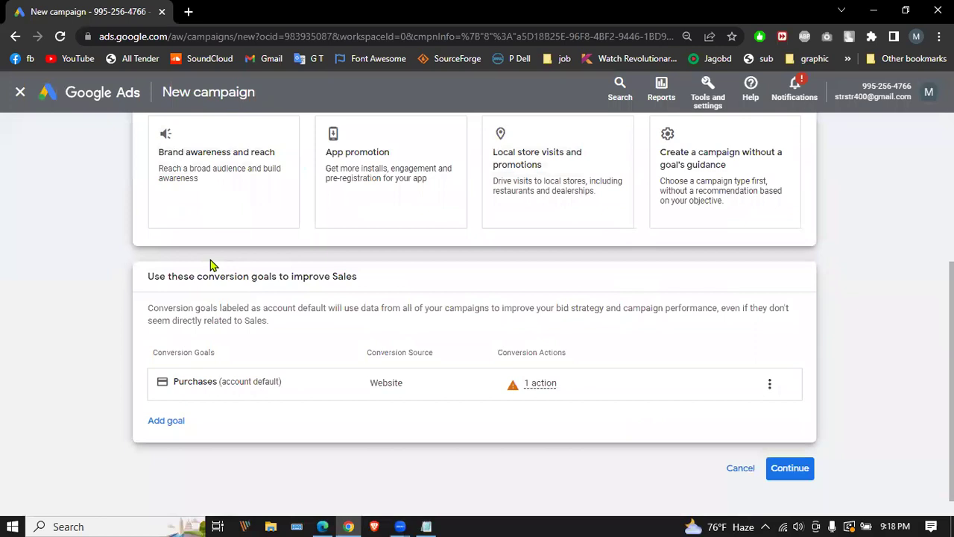
scroll(210, 265, "up", 3)
scroll(210, 265, "down", 3)
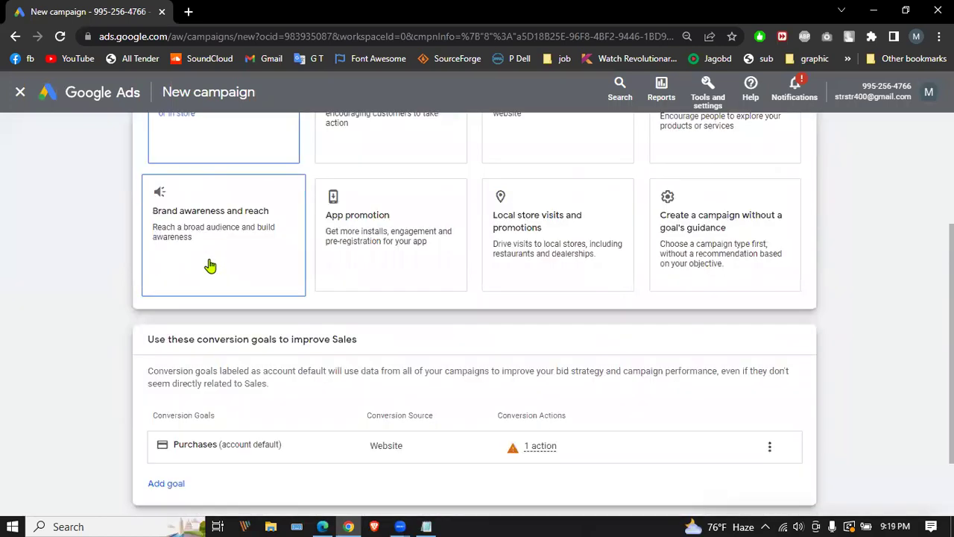
scroll(376, 365, "up", 4)
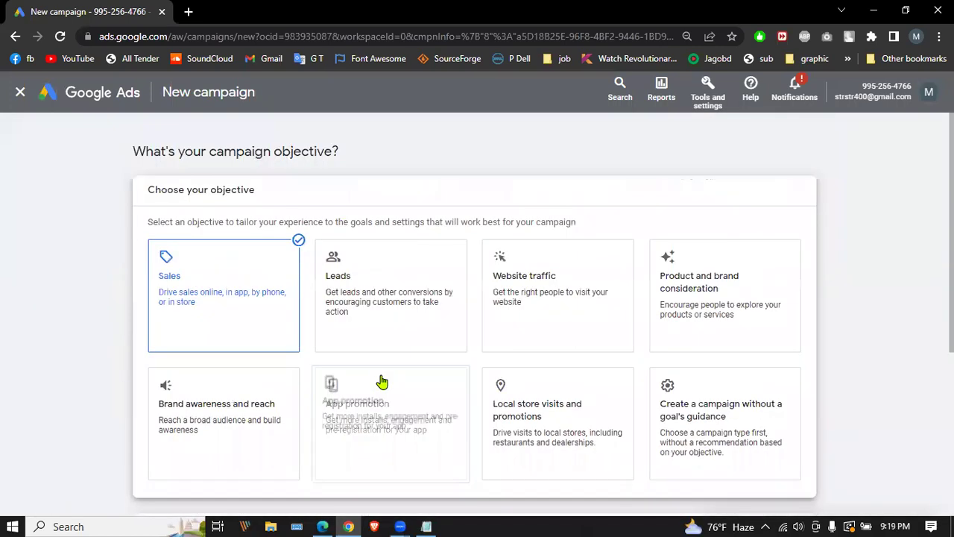
Step: Choose Leads as the campaign objective, dismiss the survey, and check the options of the Purchases conversion goal
left_click(411, 271)
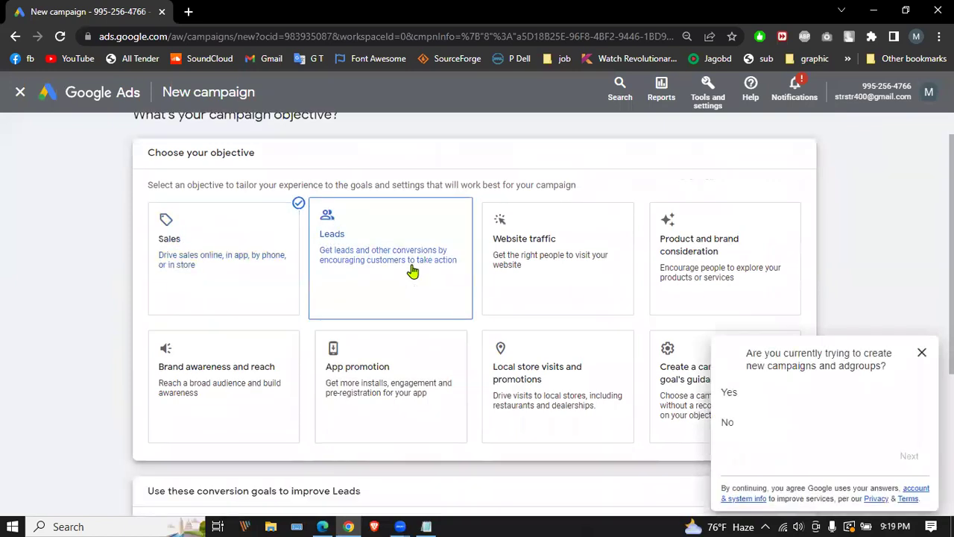
left_click(921, 352)
scroll(619, 385, "up", 2)
scroll(439, 211, "down", 2)
left_click(768, 361)
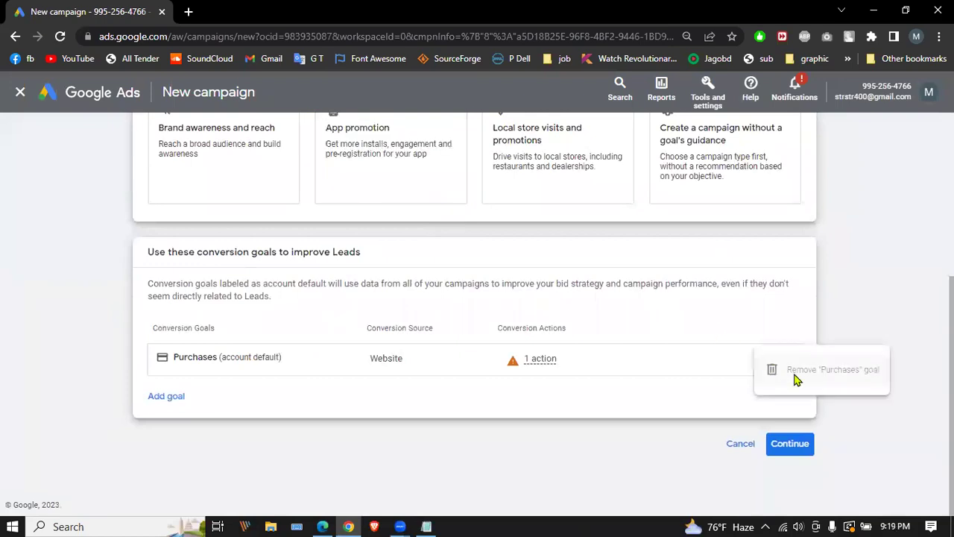
scroll(671, 313, "up", 4)
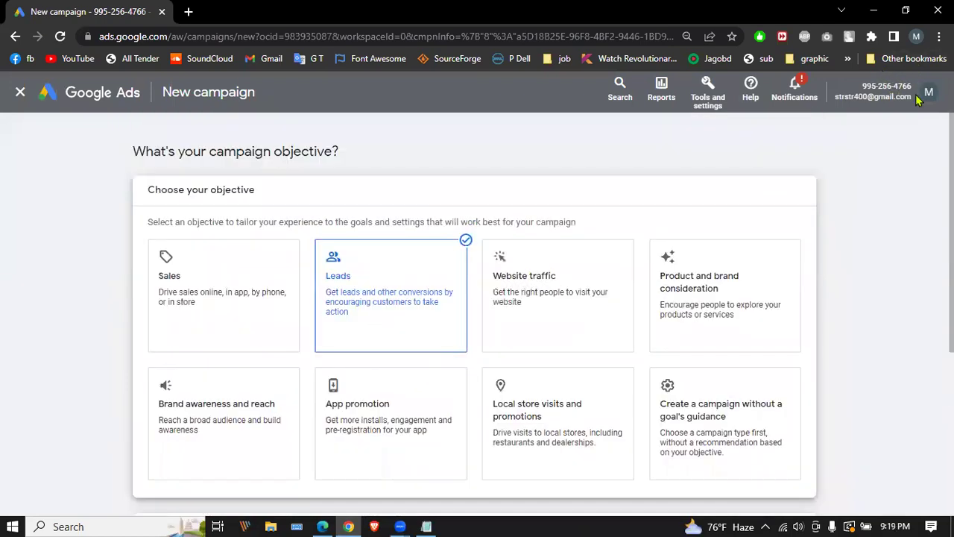
Step: Switch to the other Google Ads account marked as setup in progress and close the previous account's page
left_click(926, 94)
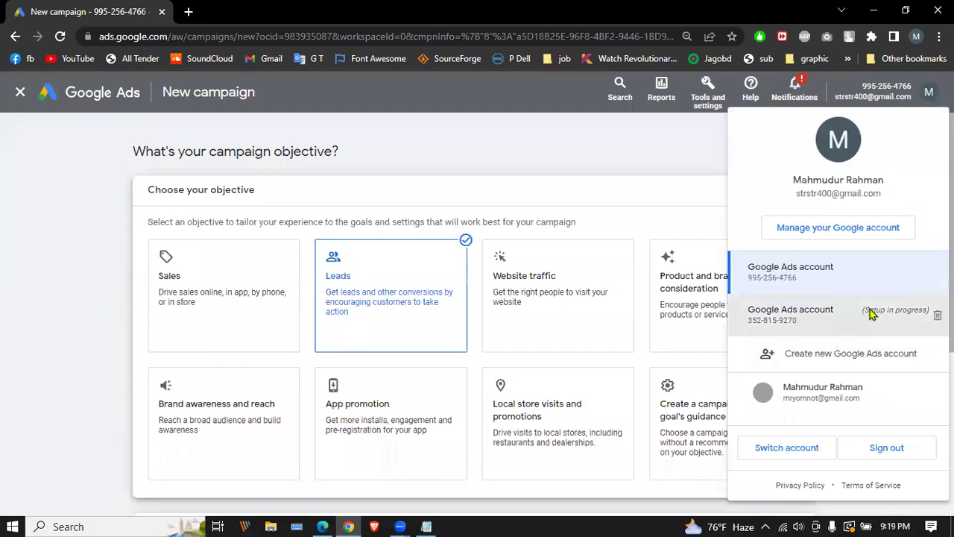
left_click(790, 313)
left_click(162, 12)
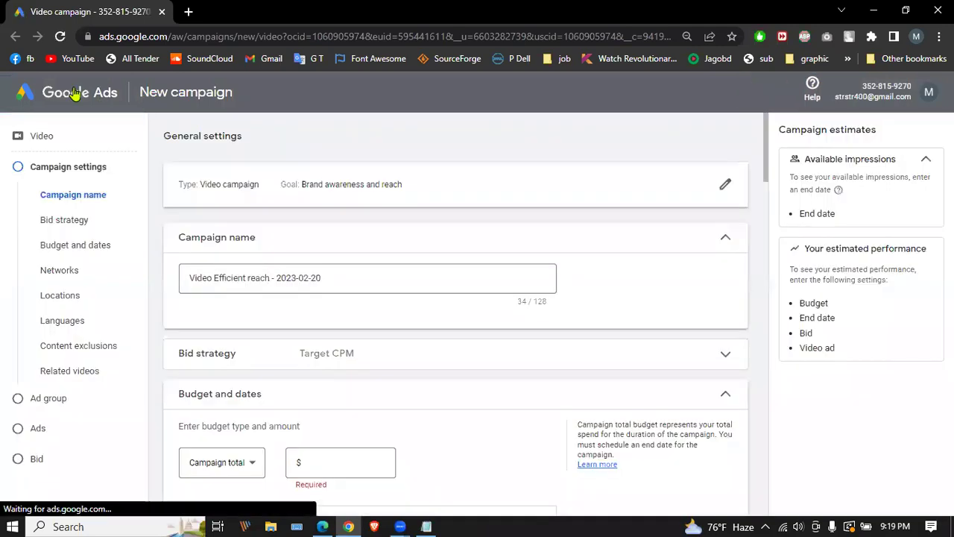
Step: Review the new video campaign's settings from locations through the Target CPM bid, and cancel its creation
scroll(343, 304, "down", 7)
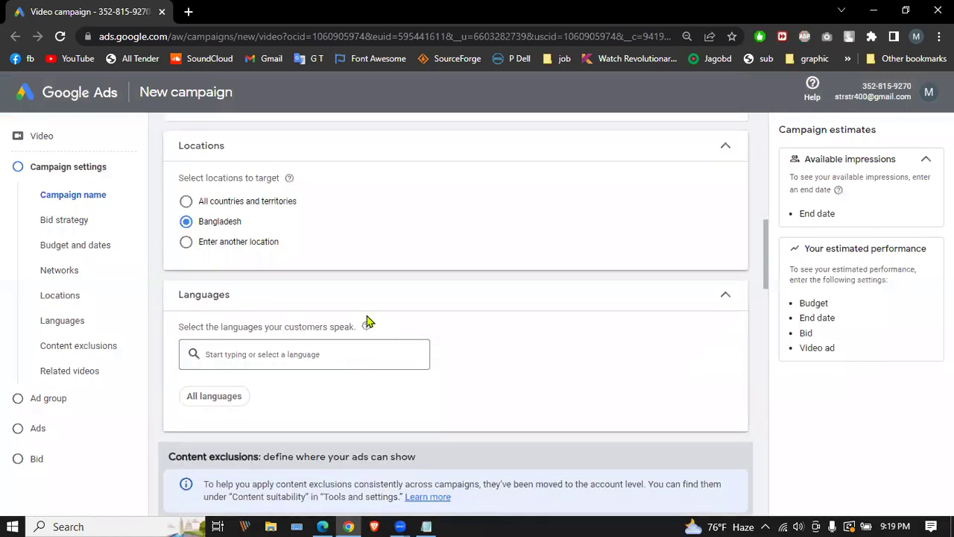
scroll(367, 320, "down", 5)
scroll(367, 313, "down", 5)
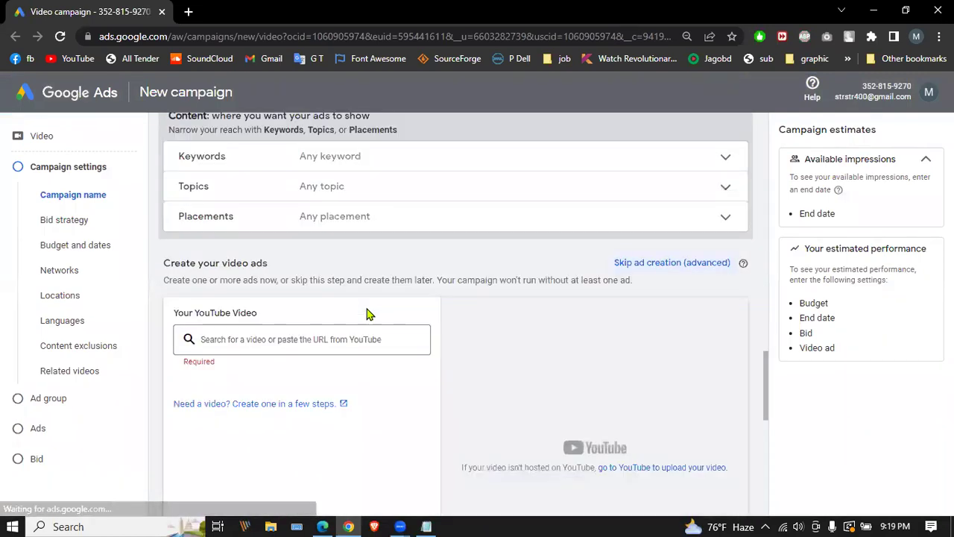
scroll(365, 306, "down", 2)
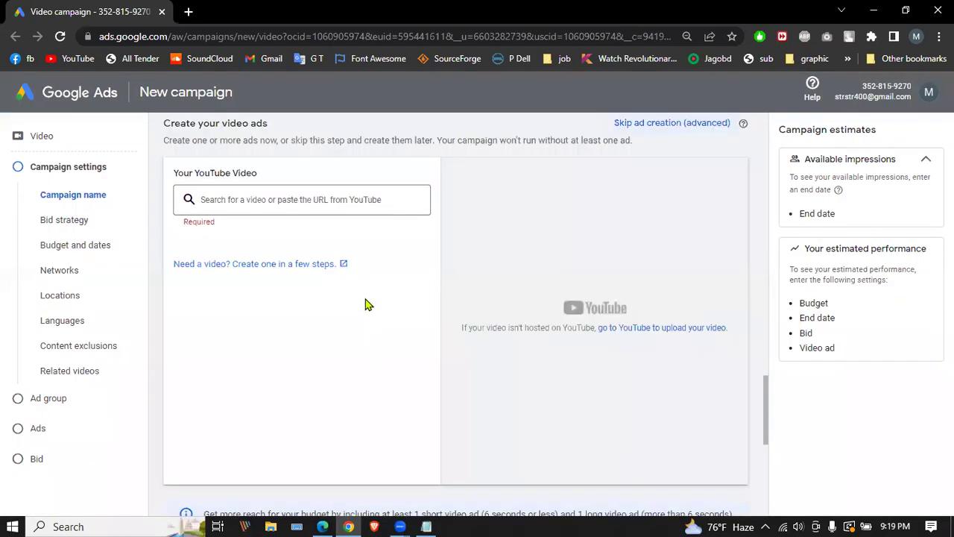
scroll(373, 298, "down", 5)
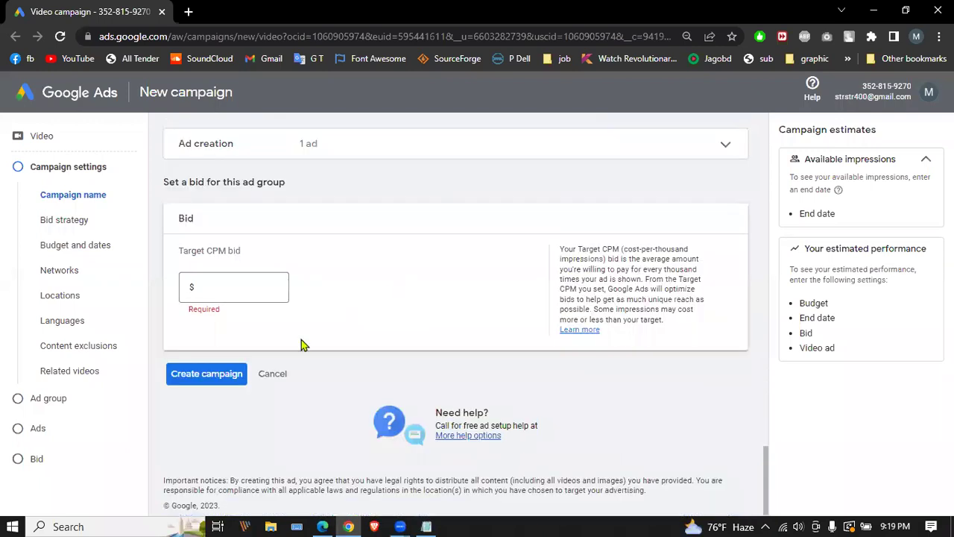
left_click(265, 372)
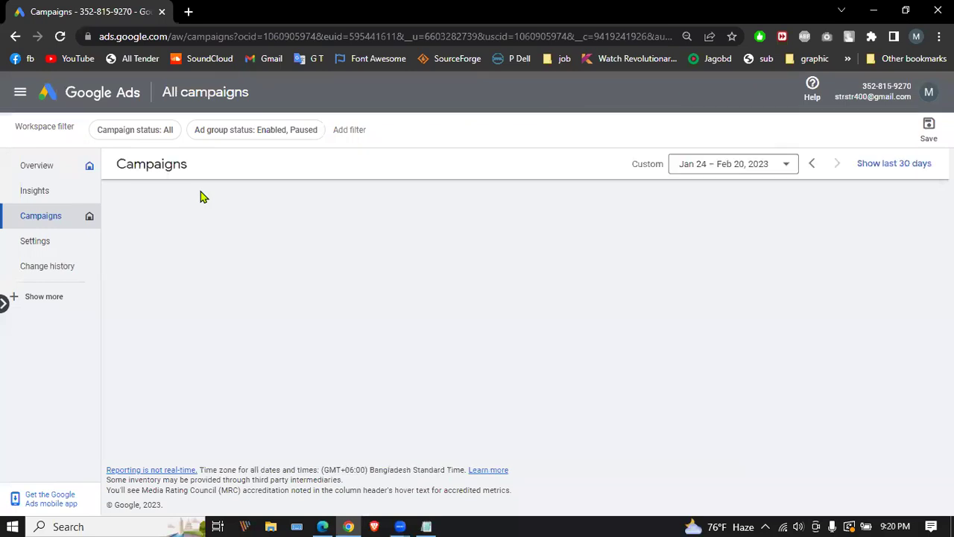
Step: Create the account without a campaign, opting in to performance tips and promotional offers, and submit the business information
left_click(38, 166)
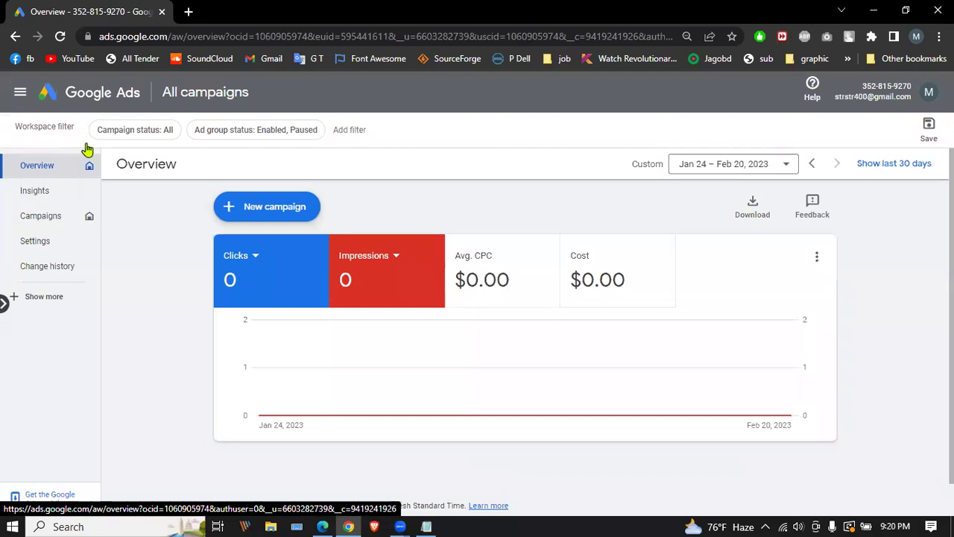
left_click(282, 205)
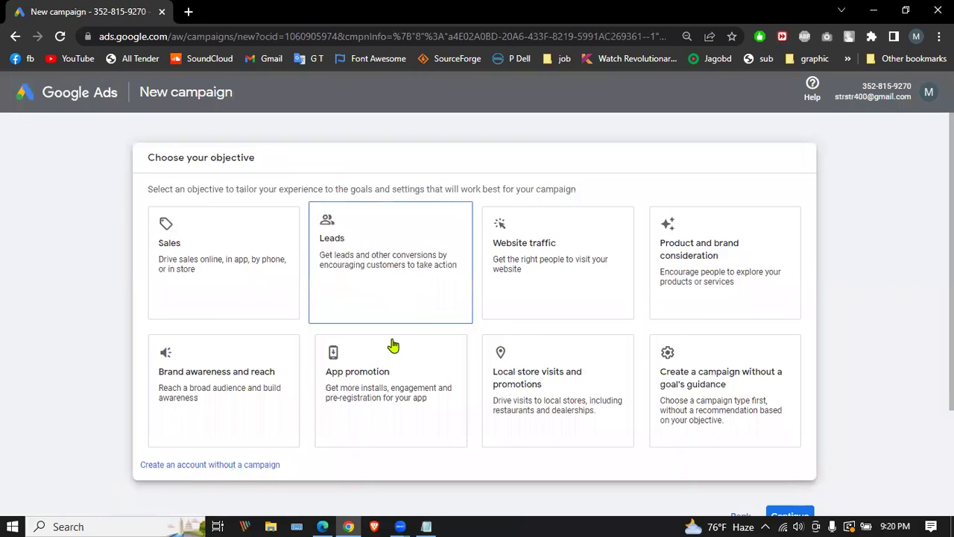
left_click(203, 465)
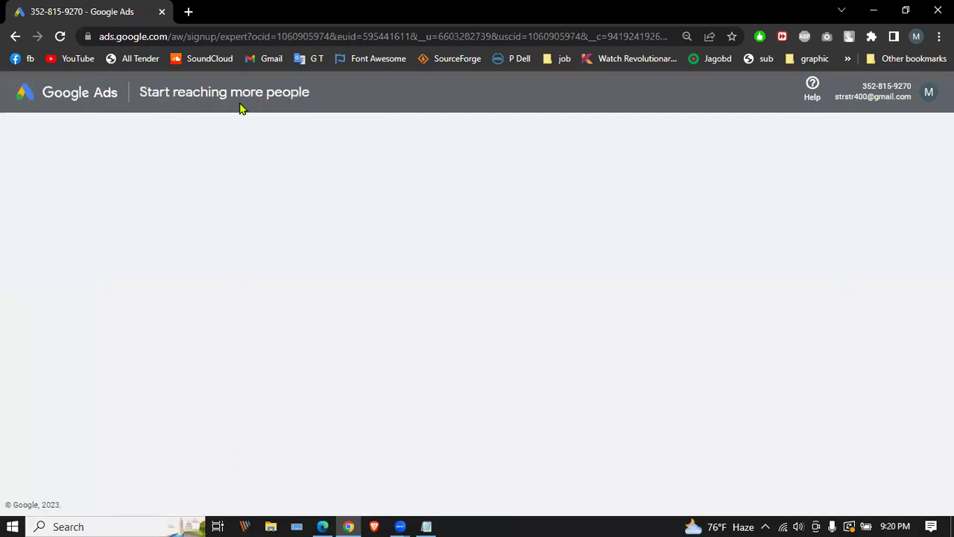
scroll(389, 277, "down", 1)
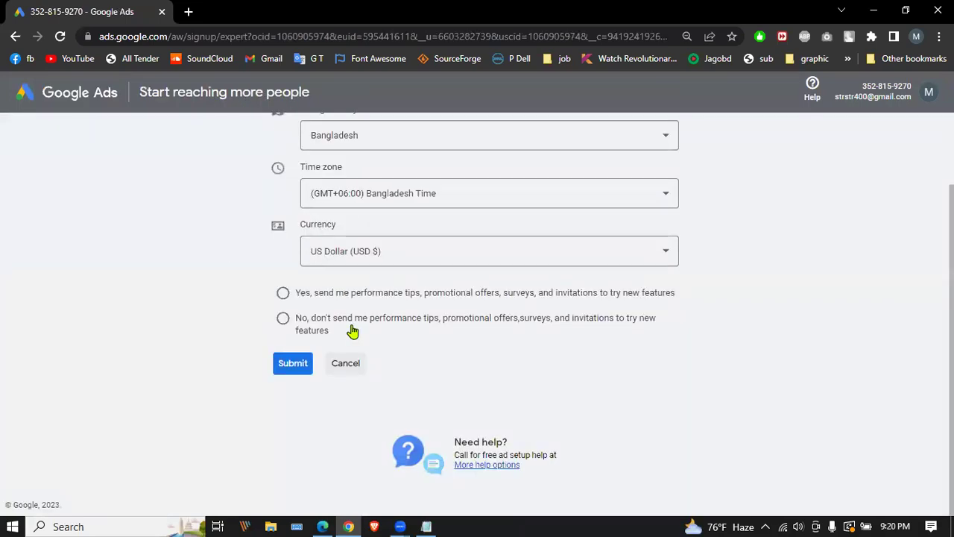
left_click(314, 296)
left_click(292, 363)
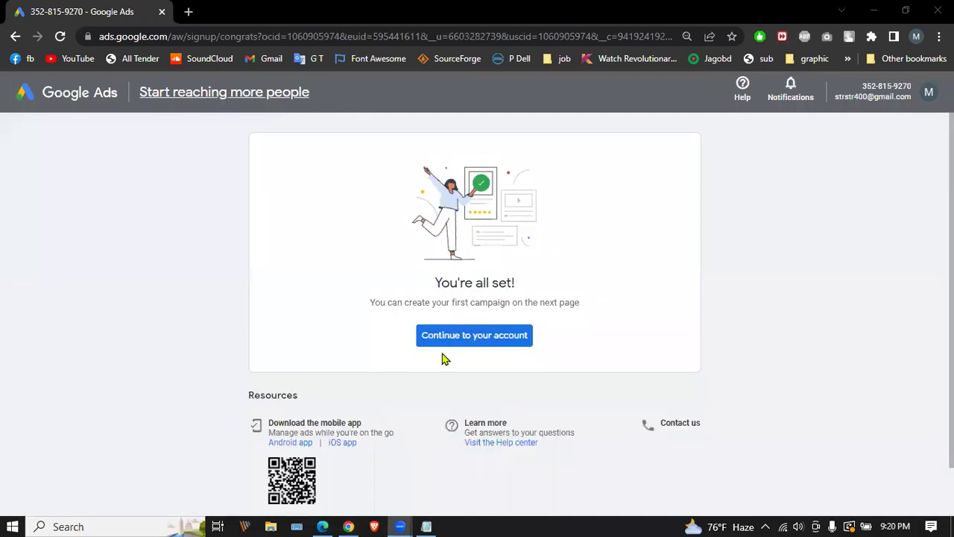
Step: Continue to the new account's overview, dismiss the survey, and hide the alert about no ads running
left_click(455, 335)
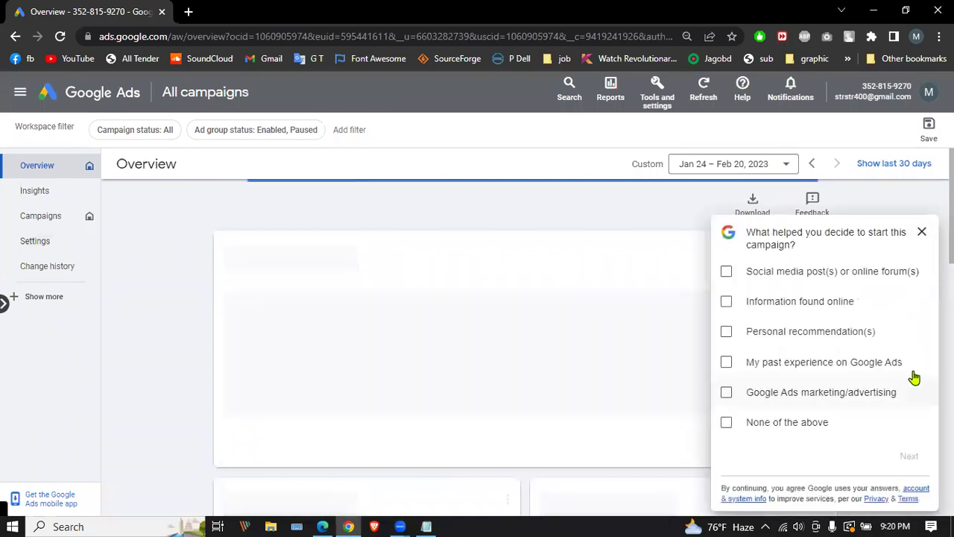
left_click(918, 230)
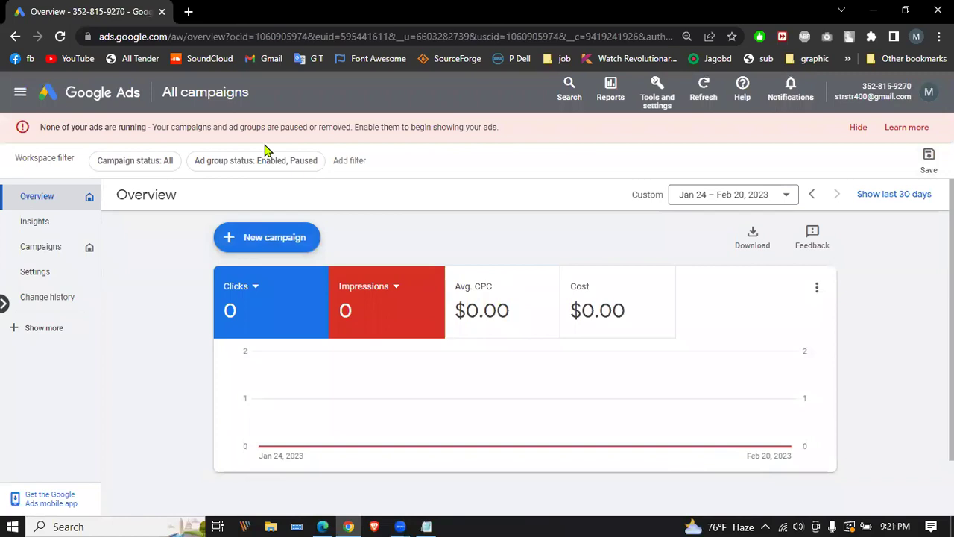
left_click(857, 127)
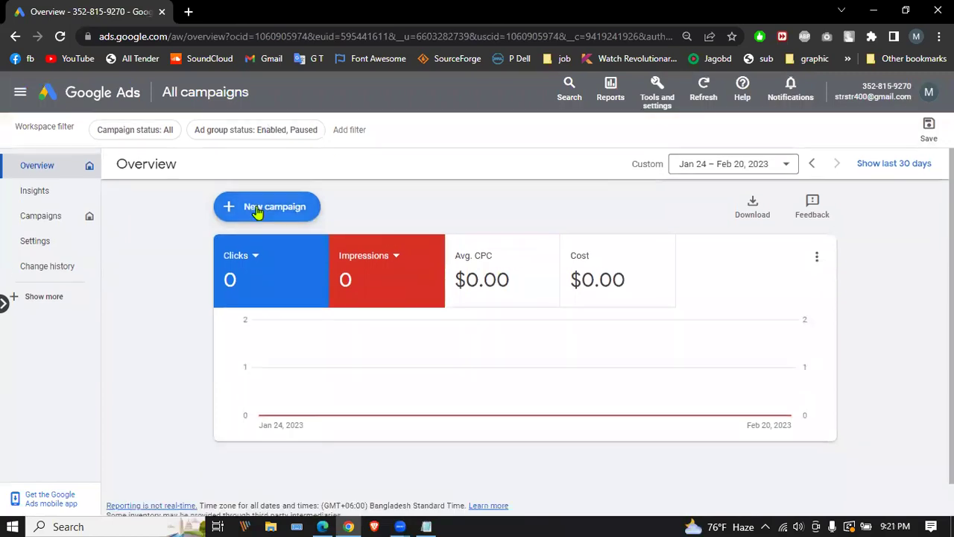
Step: Start a new campaign and try the Leads, Website traffic and Sales objectives
left_click(258, 200)
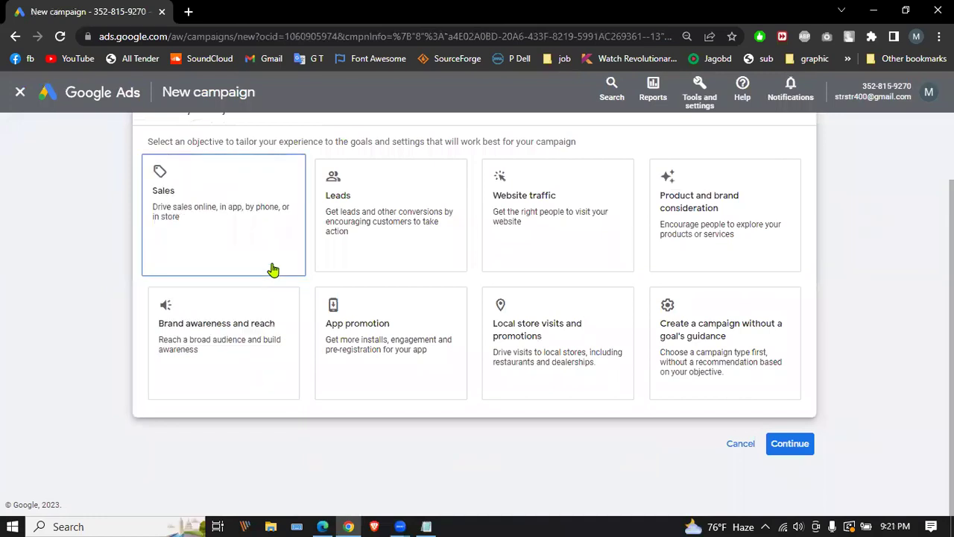
left_click(364, 224)
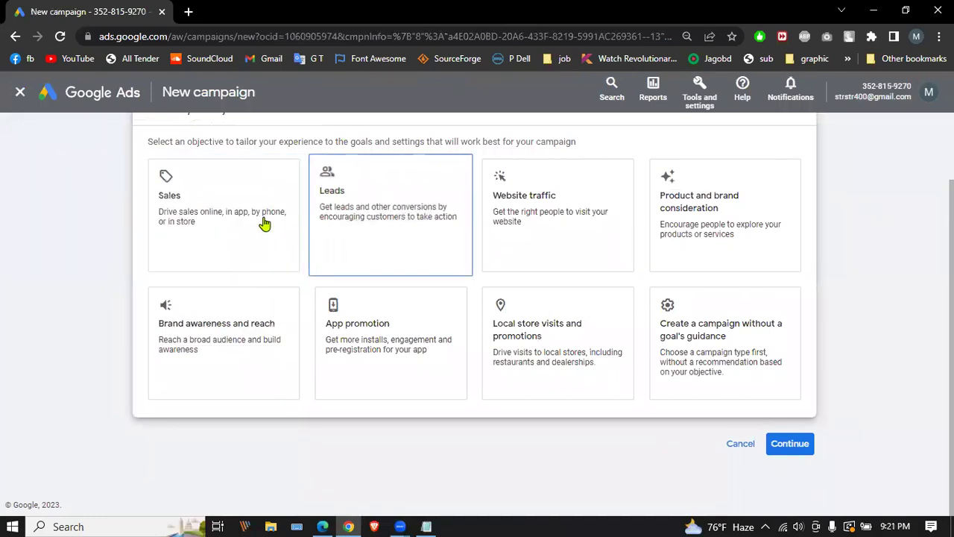
left_click(543, 202)
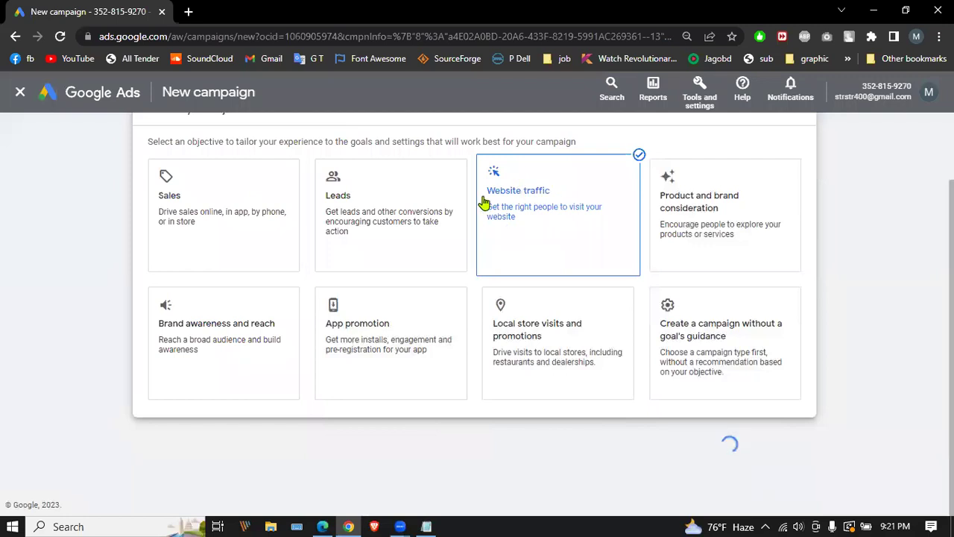
left_click(368, 201)
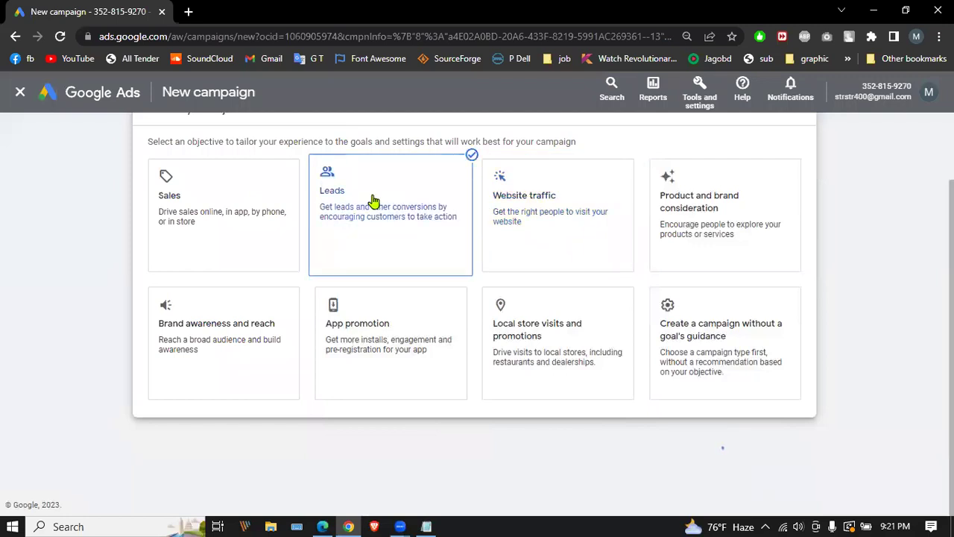
left_click(233, 205)
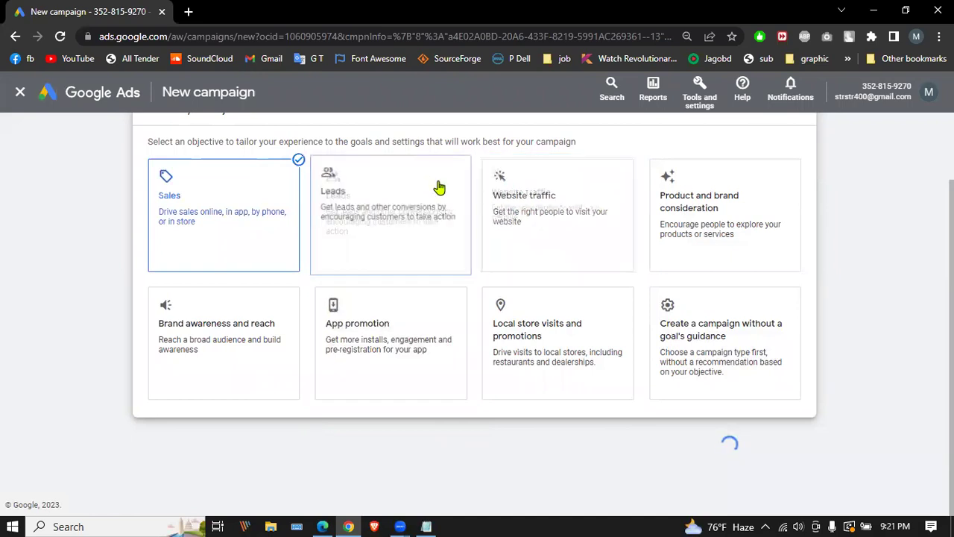
scroll(223, 200, "up", 1)
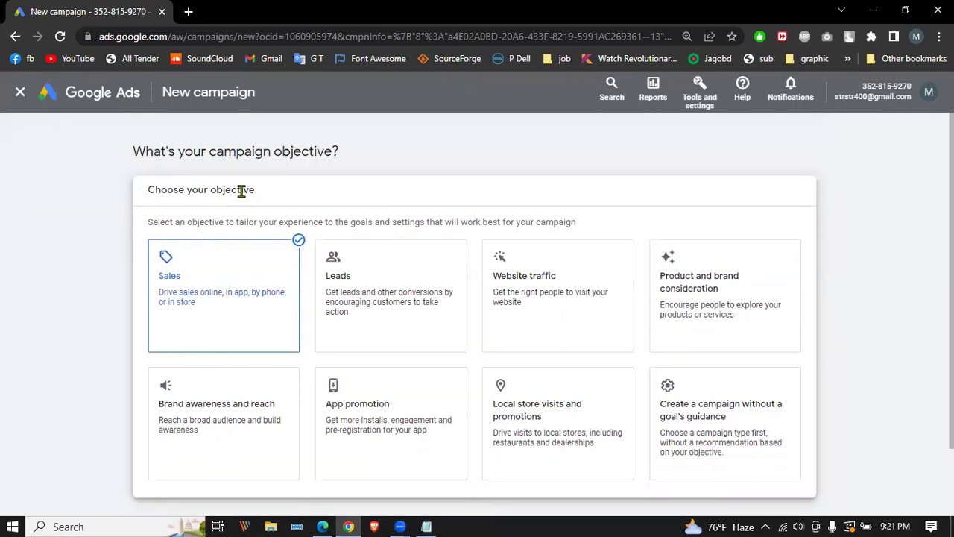
scroll(763, 202, "down", 1)
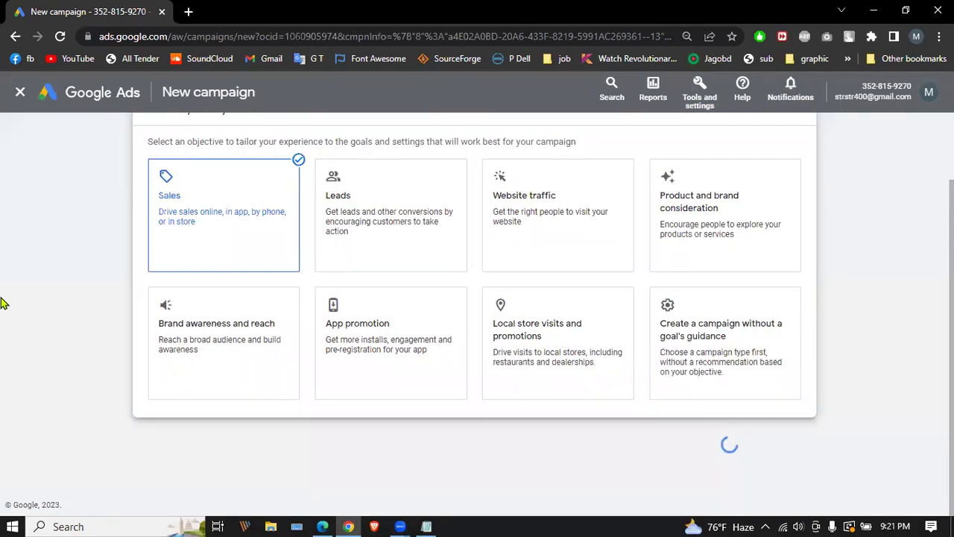
left_click(785, 520)
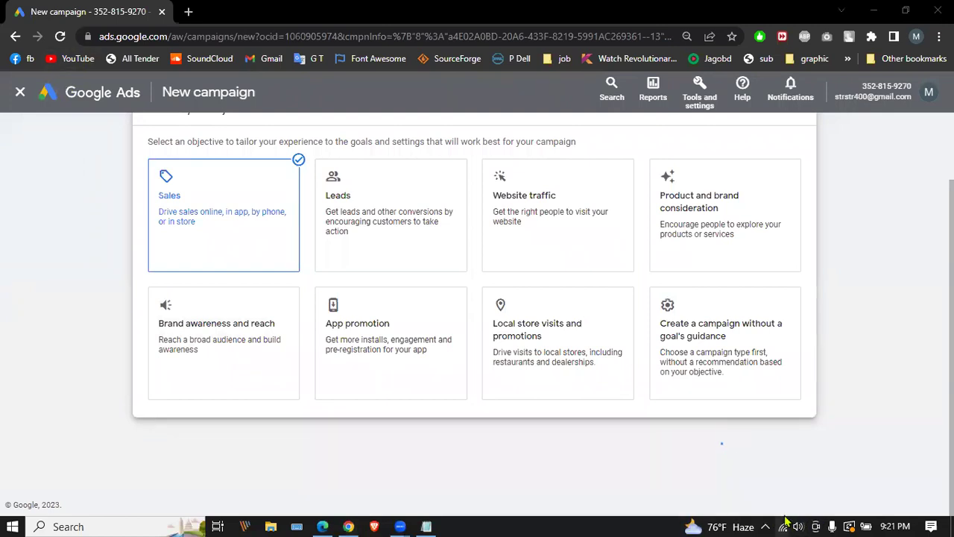
left_click(626, 425)
left_click(251, 256)
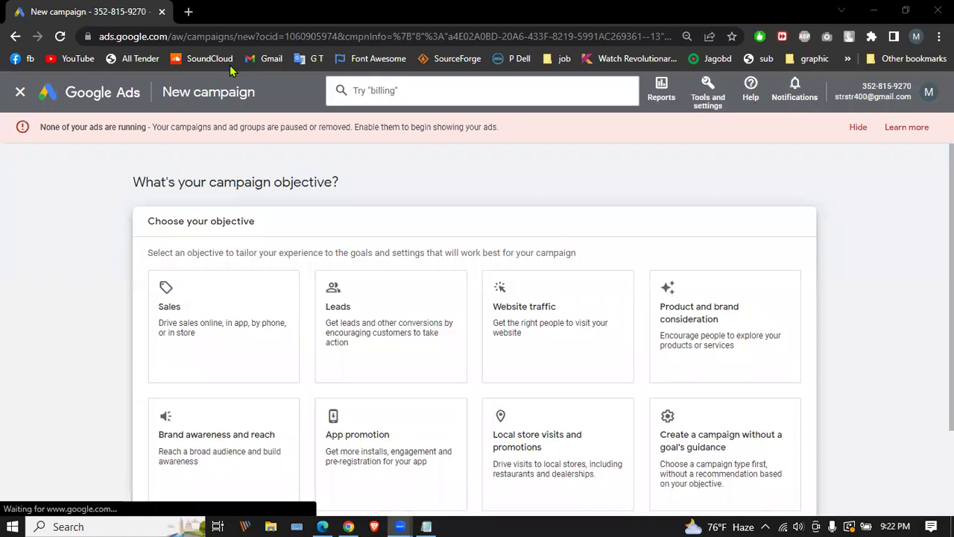
Step: Choose Sales as the campaign objective, compare the available campaign types, and select Search
scroll(298, 261, "down", 2)
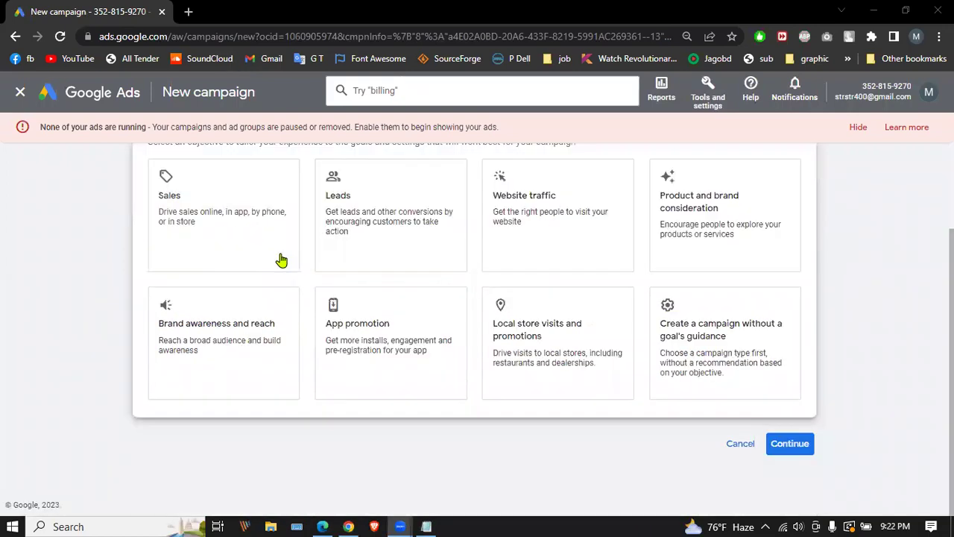
left_click(235, 229)
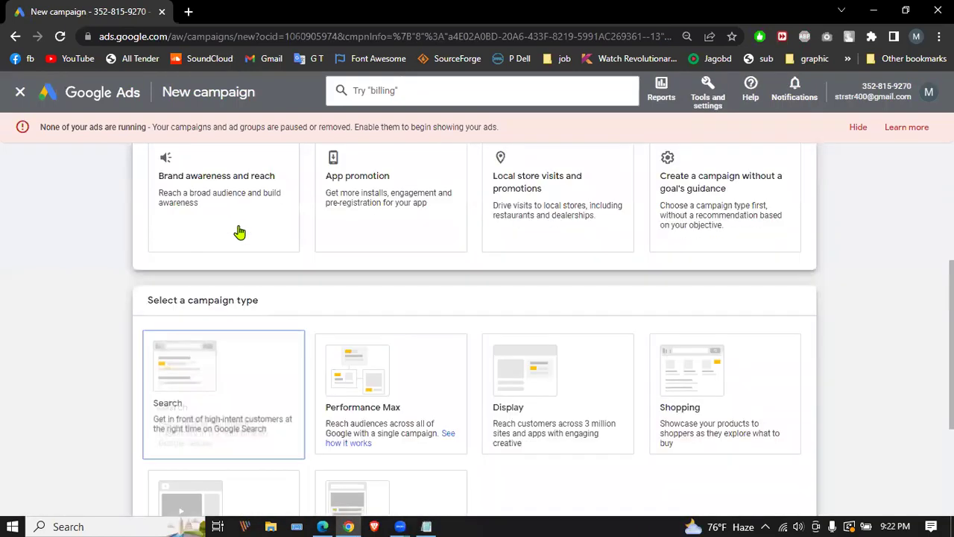
scroll(211, 235, "down", 2)
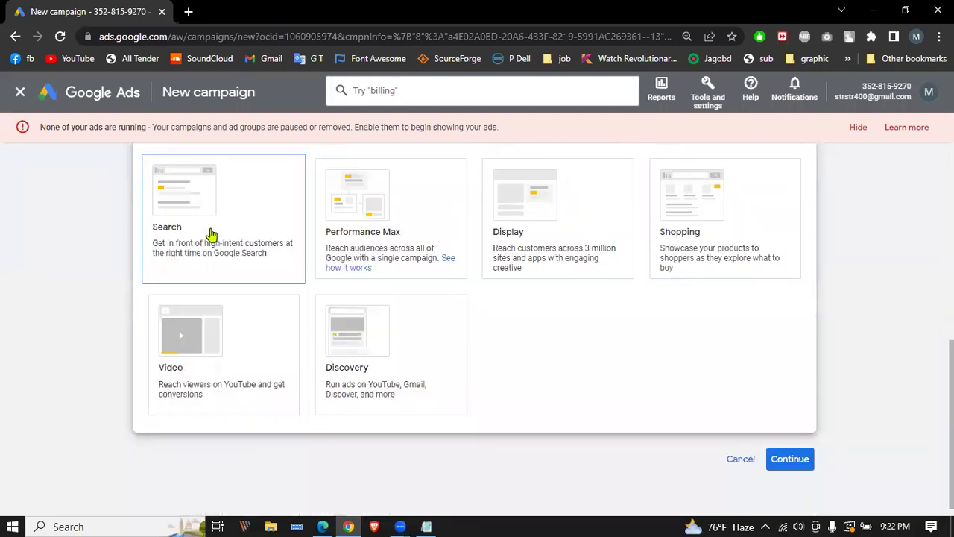
left_click(335, 248)
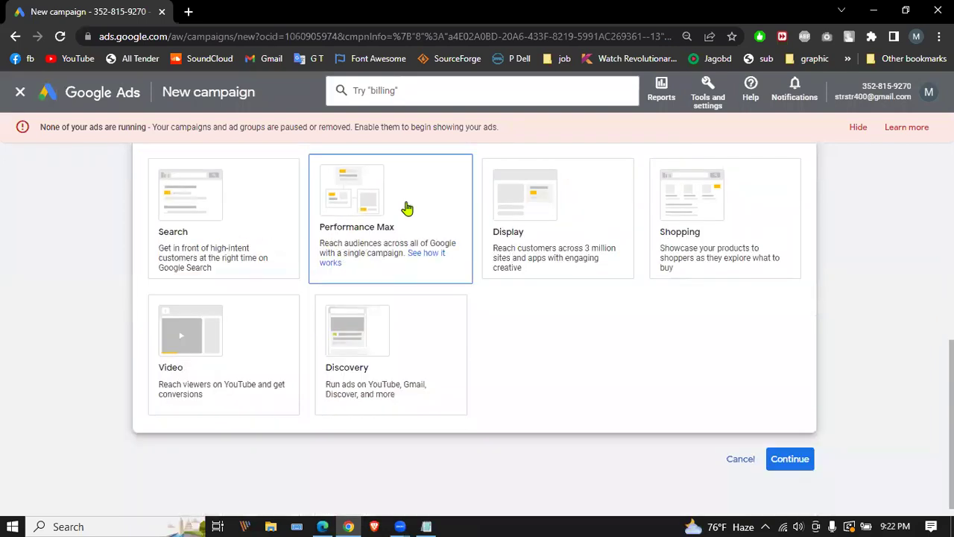
left_click(297, 195)
left_click(331, 187)
left_click(546, 204)
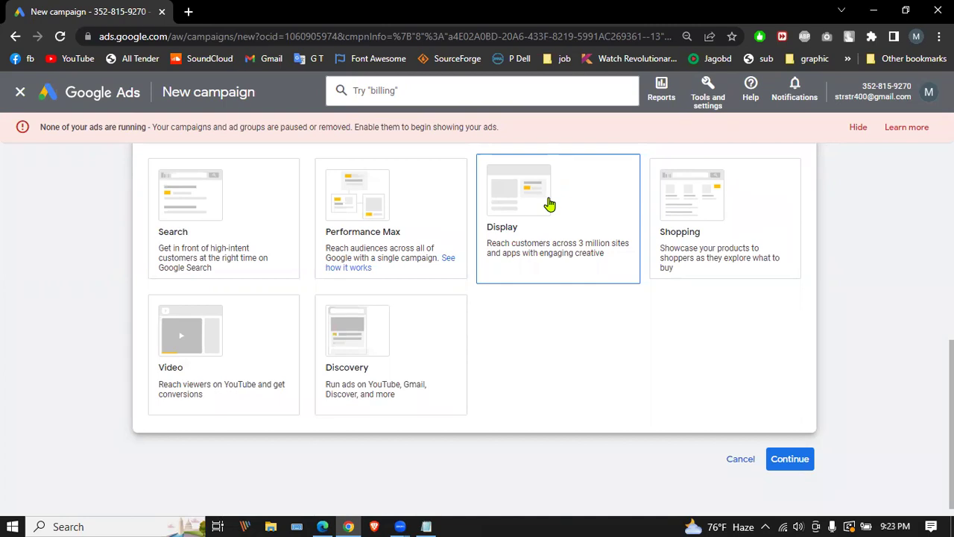
left_click(529, 266)
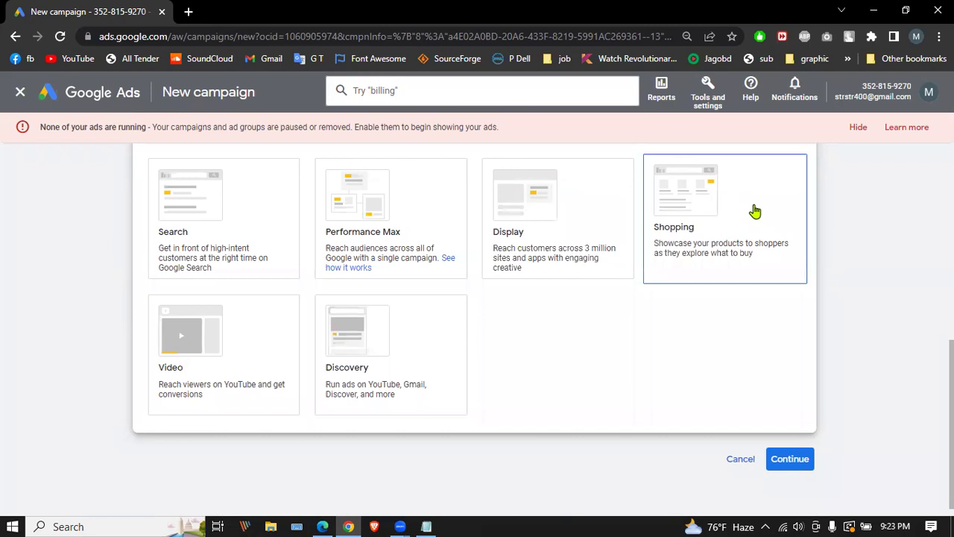
left_click(330, 320)
left_click(207, 335)
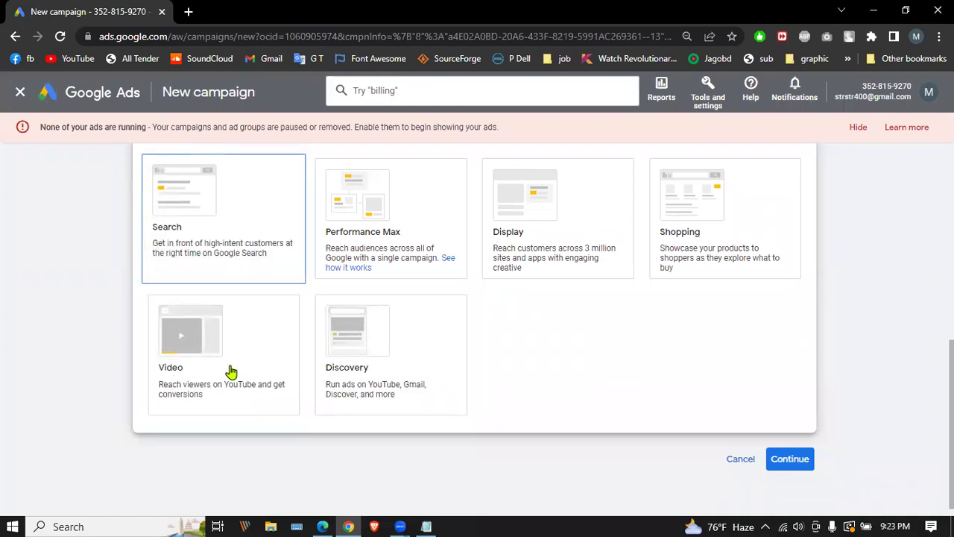
Step: Create a conversion action for tracking sales as website conversions
scroll(264, 369, "down", 2)
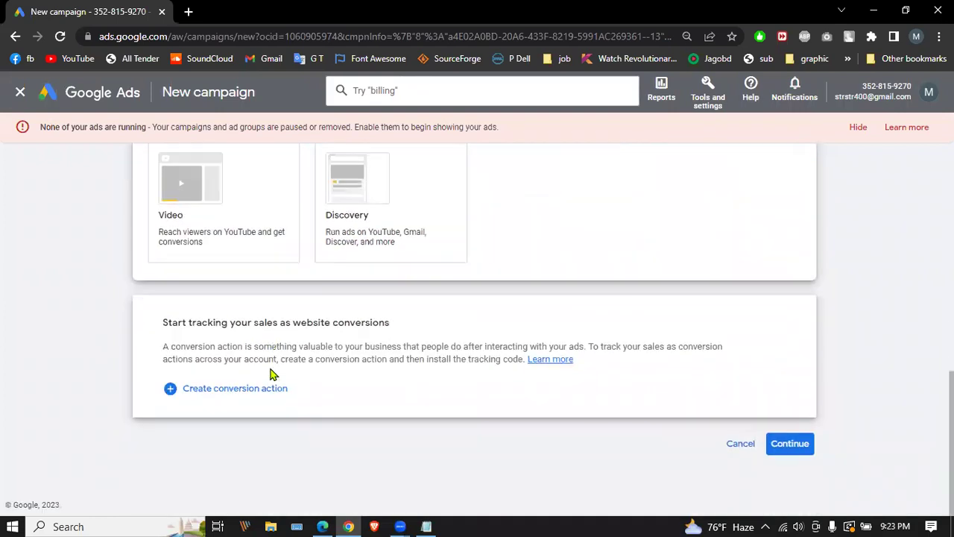
scroll(260, 276, "up", 3)
left_click(260, 276)
scroll(259, 275, "down", 3)
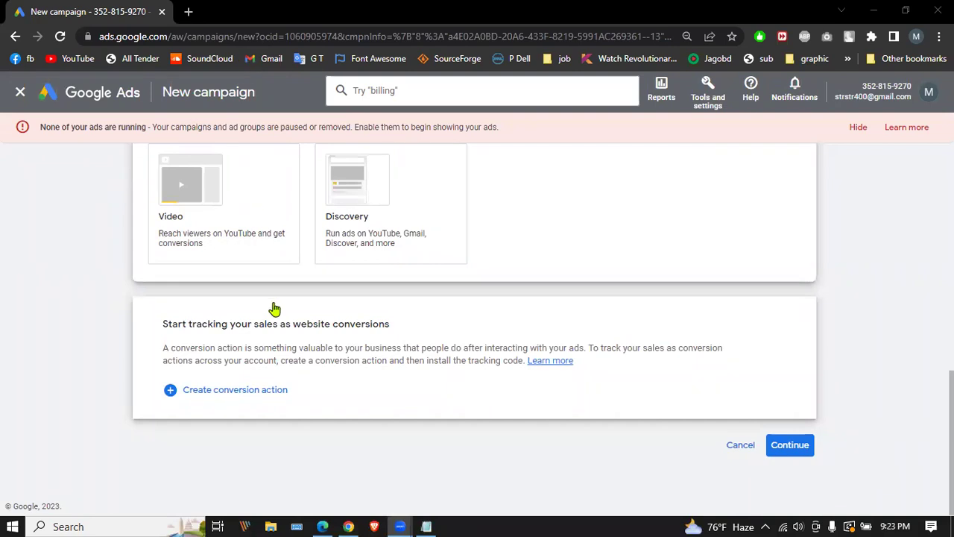
scroll(298, 288, "up", 4)
scroll(298, 287, "down", 2)
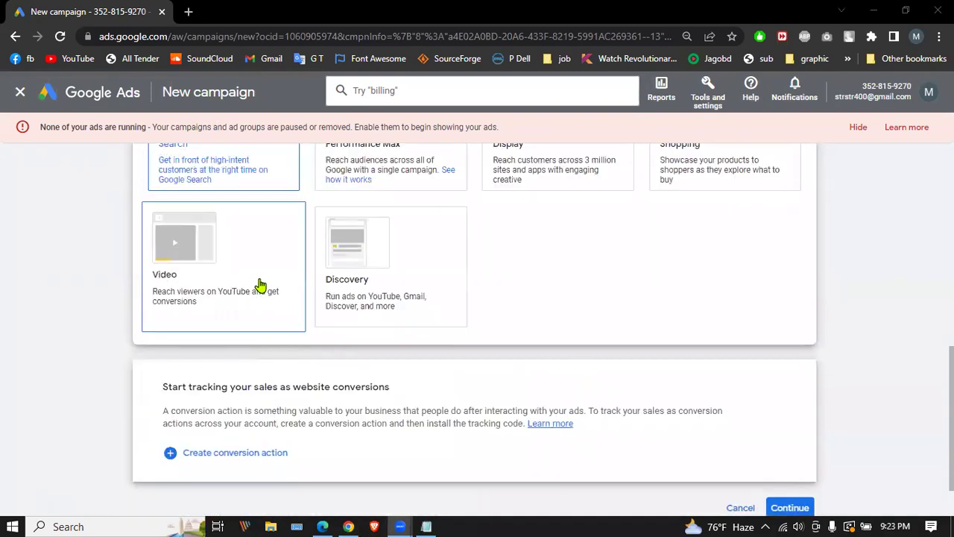
scroll(283, 275, "down", 2)
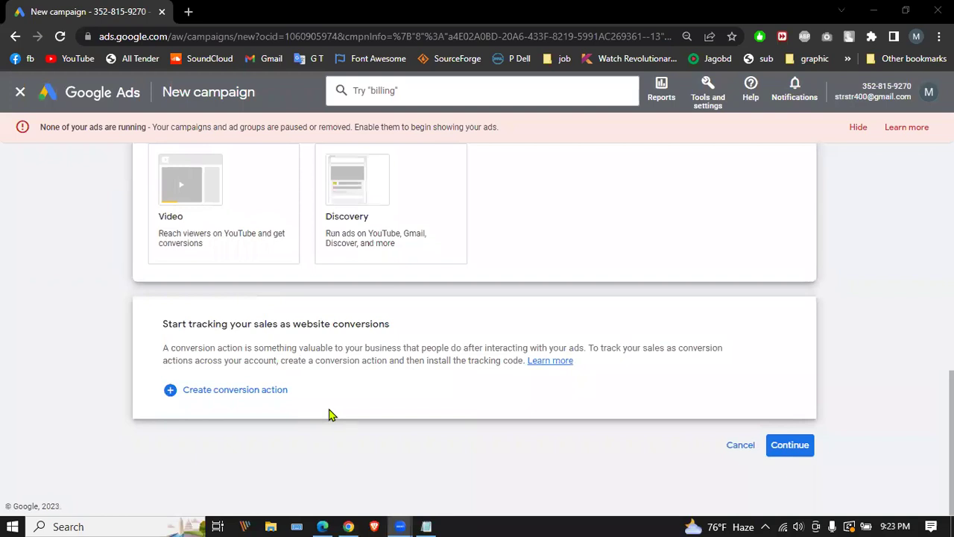
left_click(203, 391)
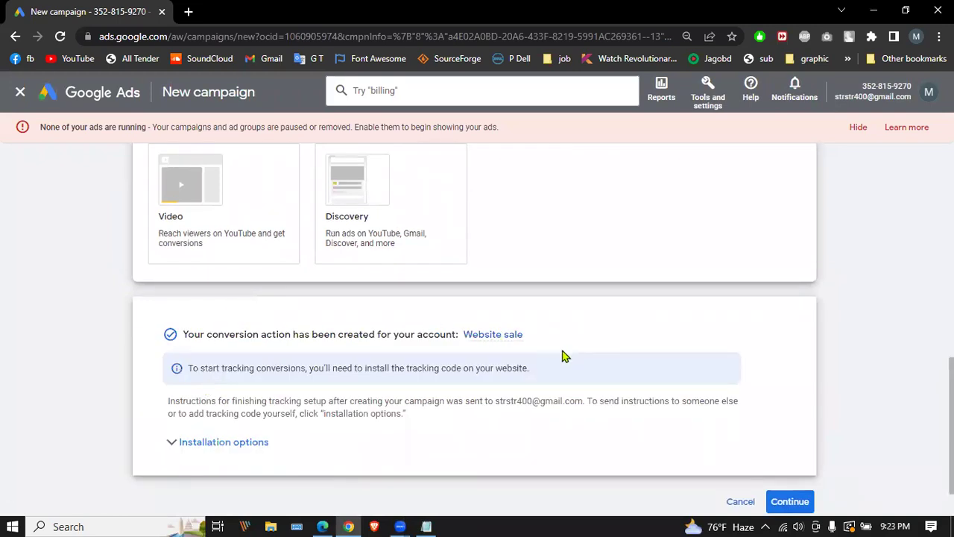
Step: Check the conversion action's installation options and continue to the Search campaign's bidding settings
scroll(564, 350, "down", 1)
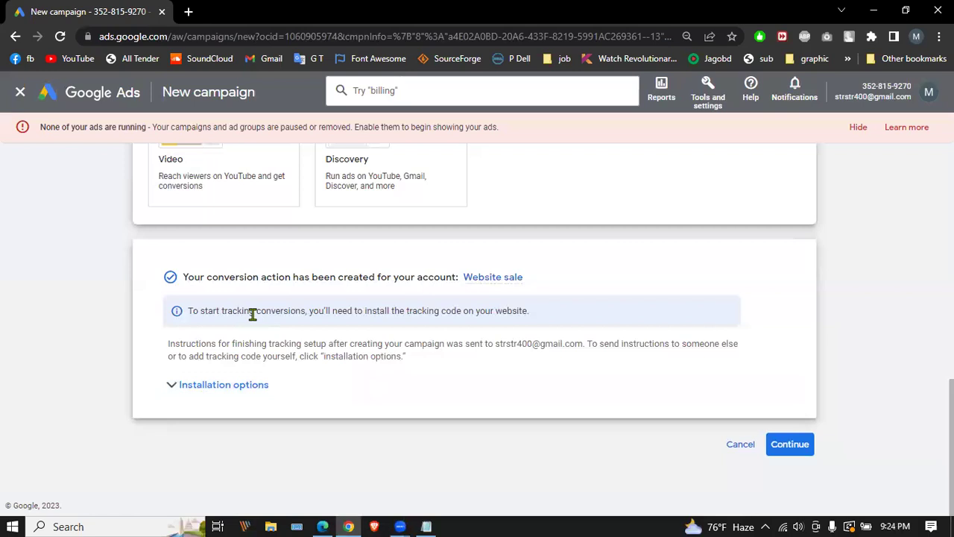
left_click(211, 388)
scroll(658, 420, "up", 2)
scroll(658, 420, "down", 2)
left_click(786, 449)
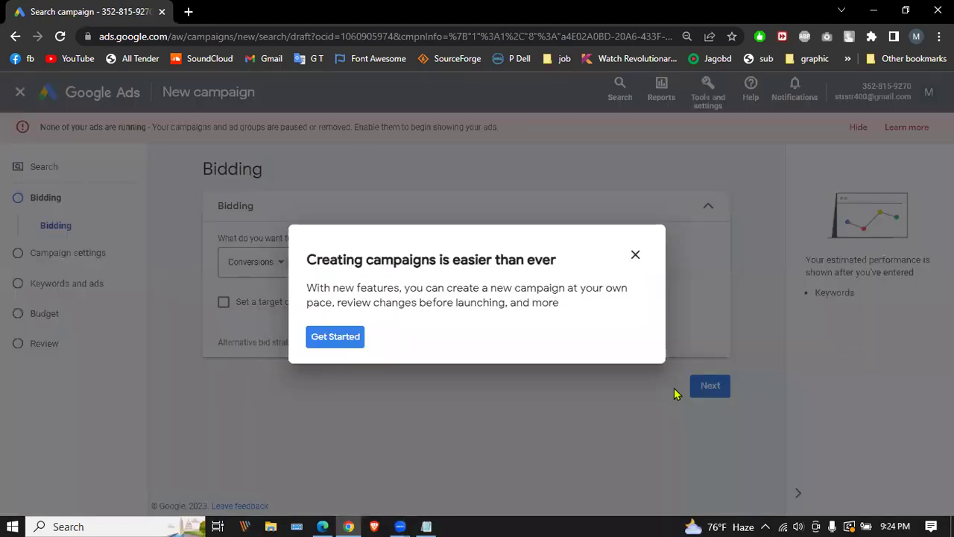
Step: Go through the campaign creation guide, leave it, and proceed from Bidding to Campaign settings with Conversions as the focus
left_click(328, 338)
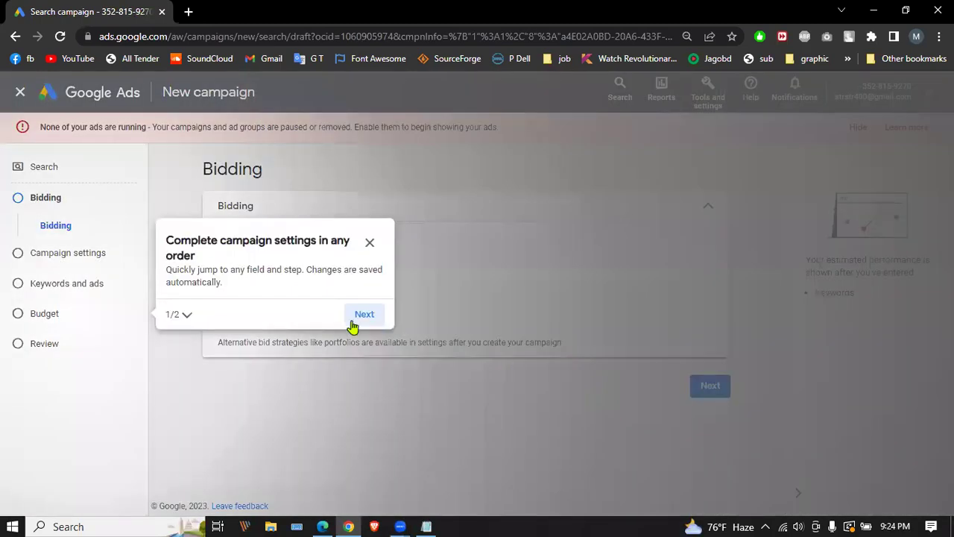
left_click(366, 314)
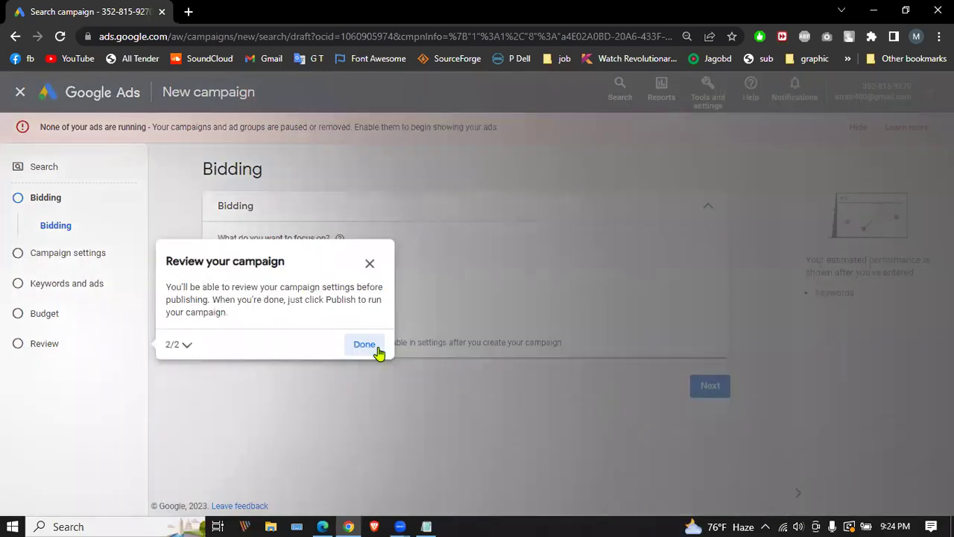
left_click(355, 346)
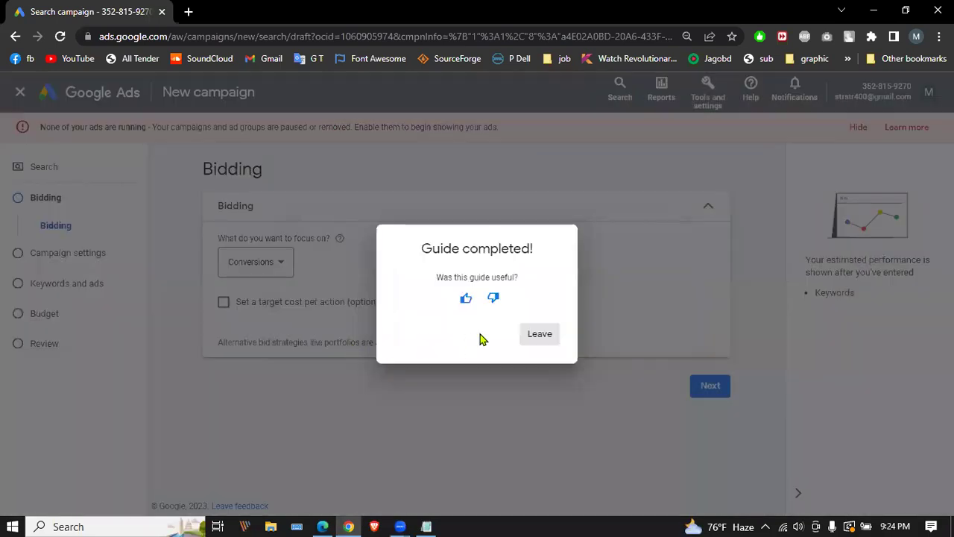
left_click(540, 336)
left_click(720, 389)
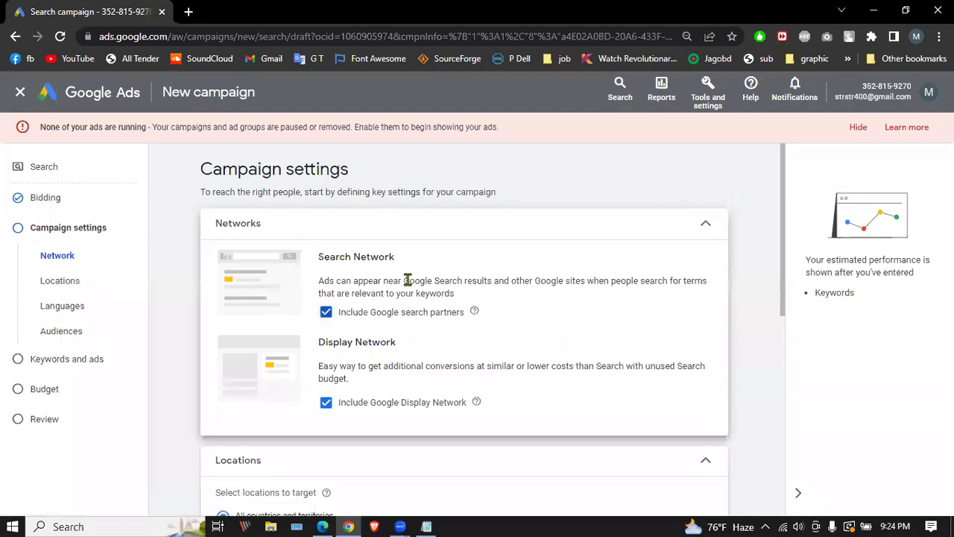
Step: Set the campaign's target location to Bangladesh and expand the additional location options
scroll(388, 192, "down", 2)
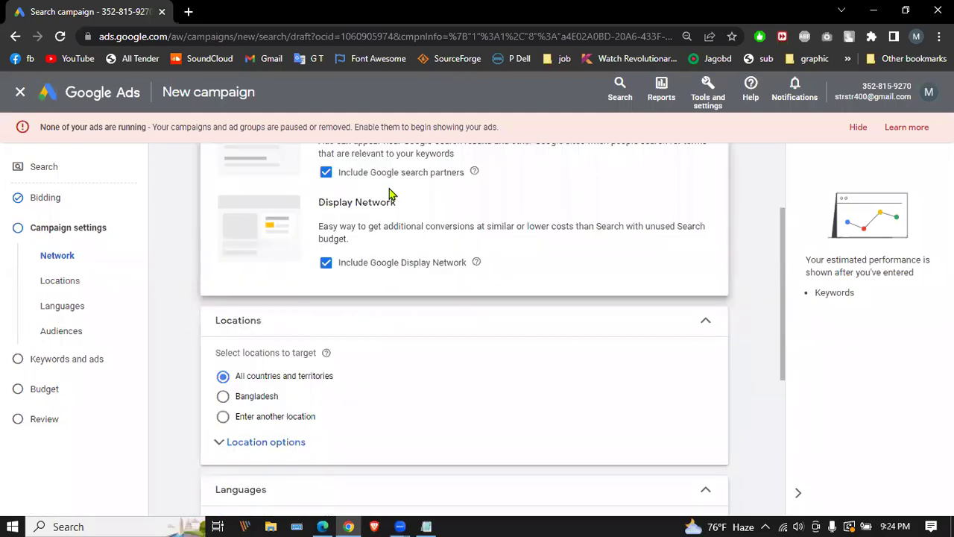
scroll(273, 222, "down", 2)
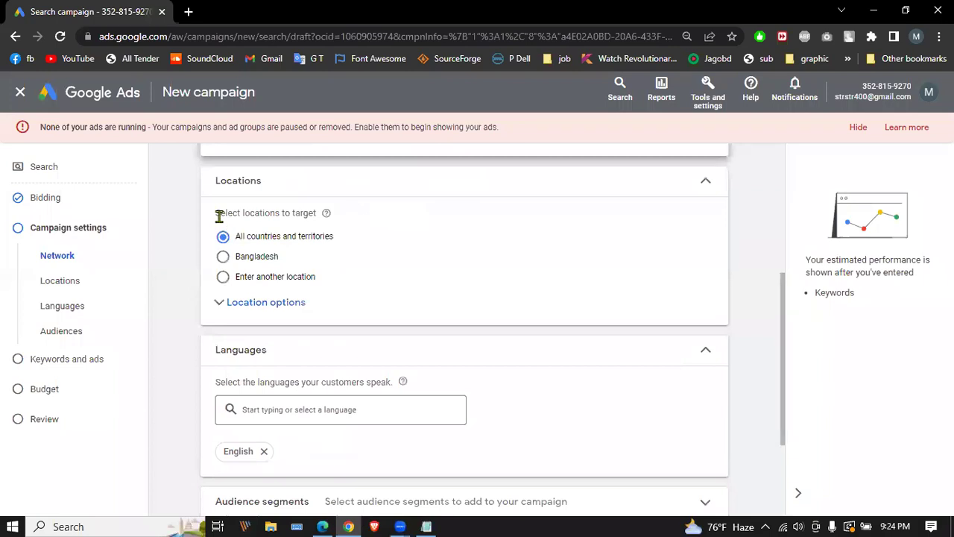
left_click_drag(216, 213, 339, 213)
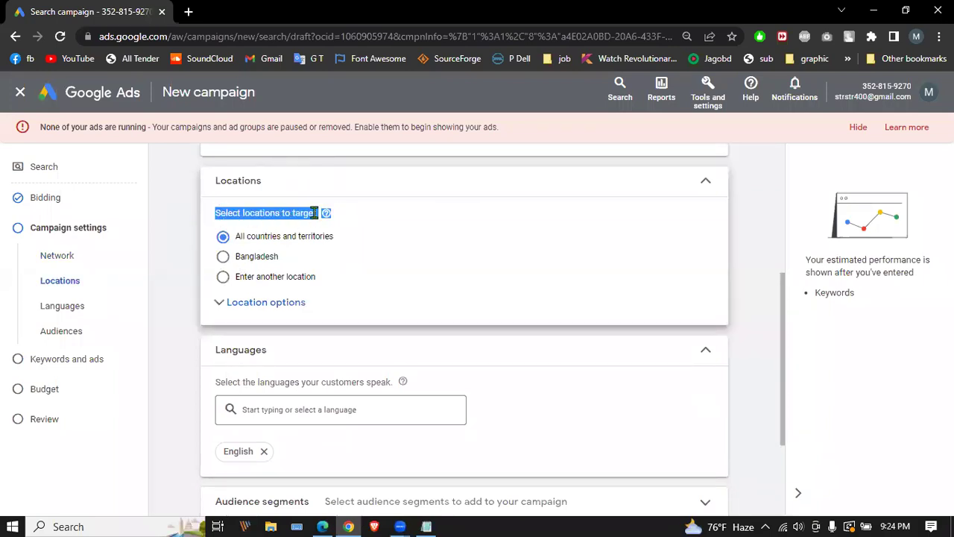
scroll(316, 228, "down", 2)
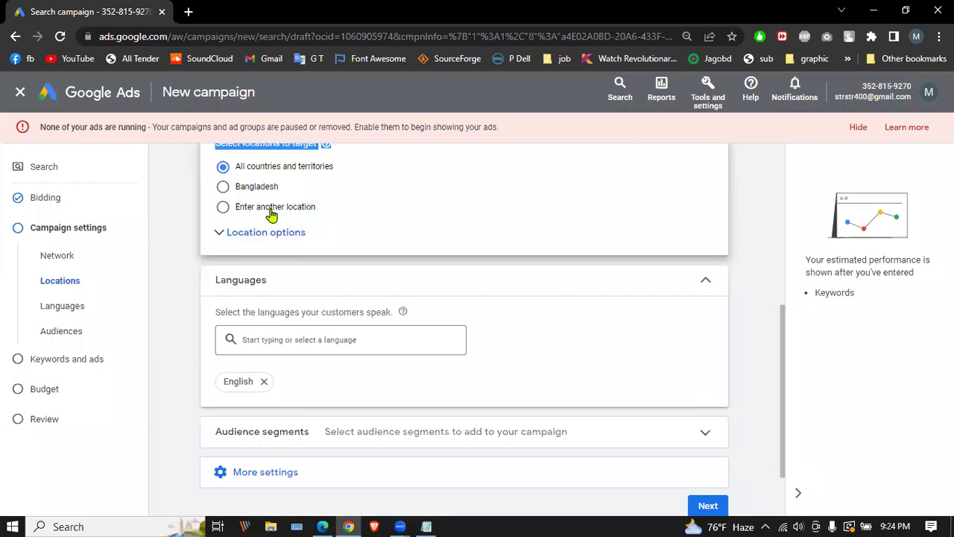
left_click(224, 187)
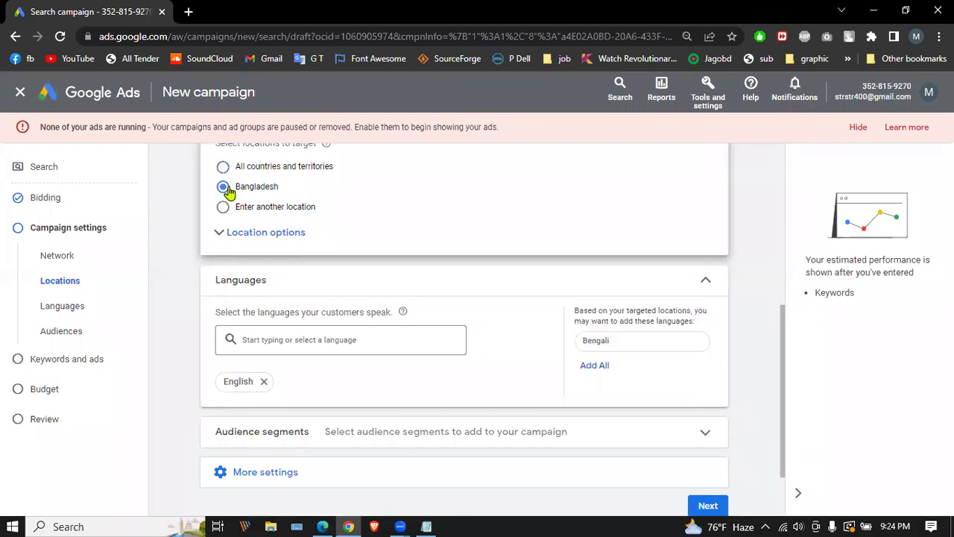
left_click(257, 236)
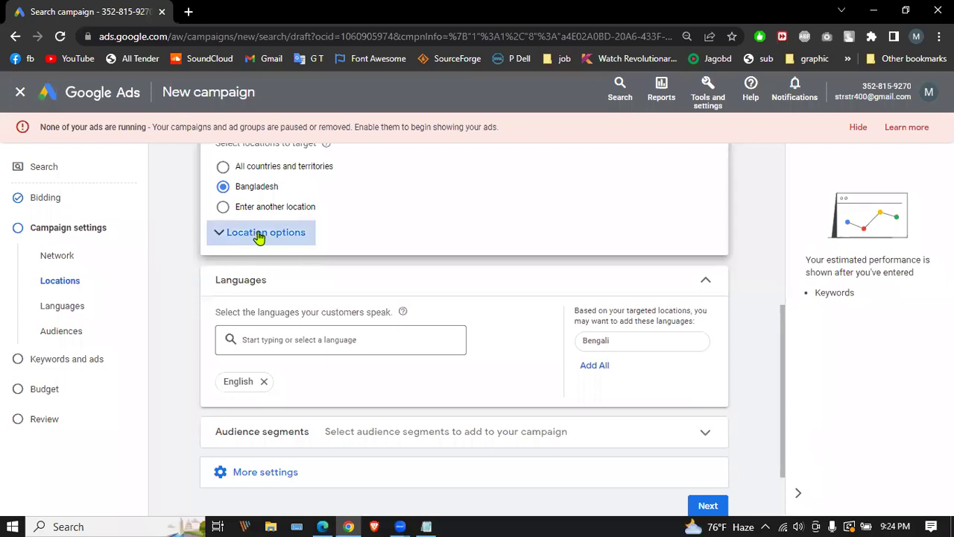
left_click(241, 213)
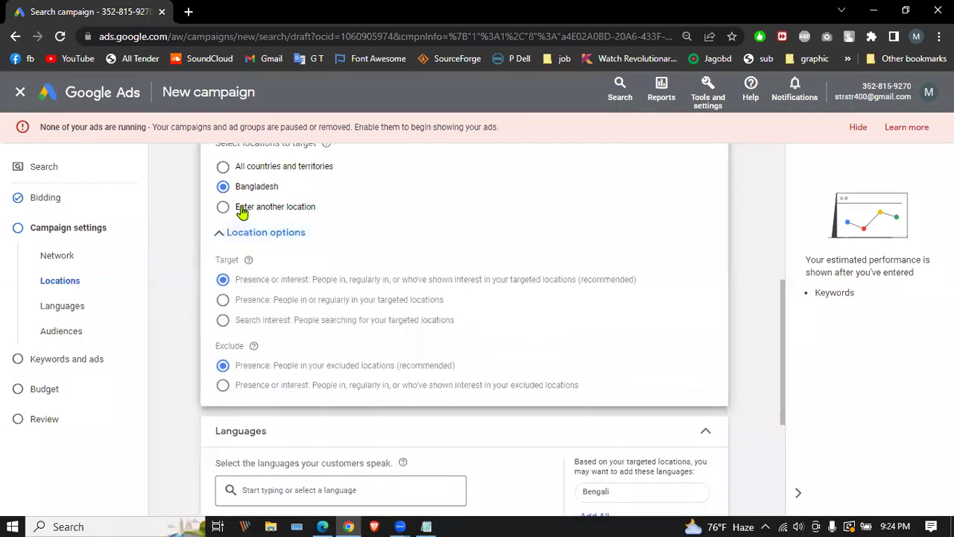
left_click(361, 248)
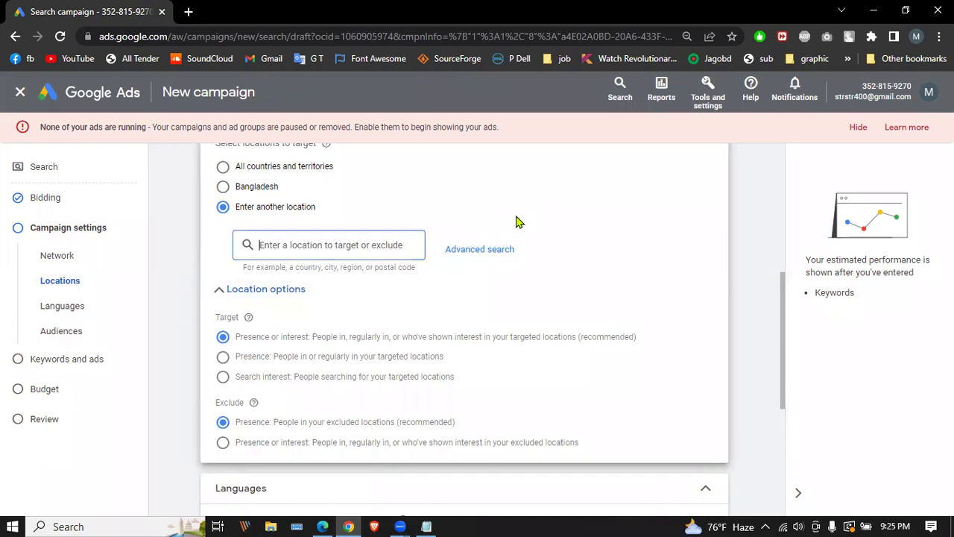
scroll(322, 242, "down", 1)
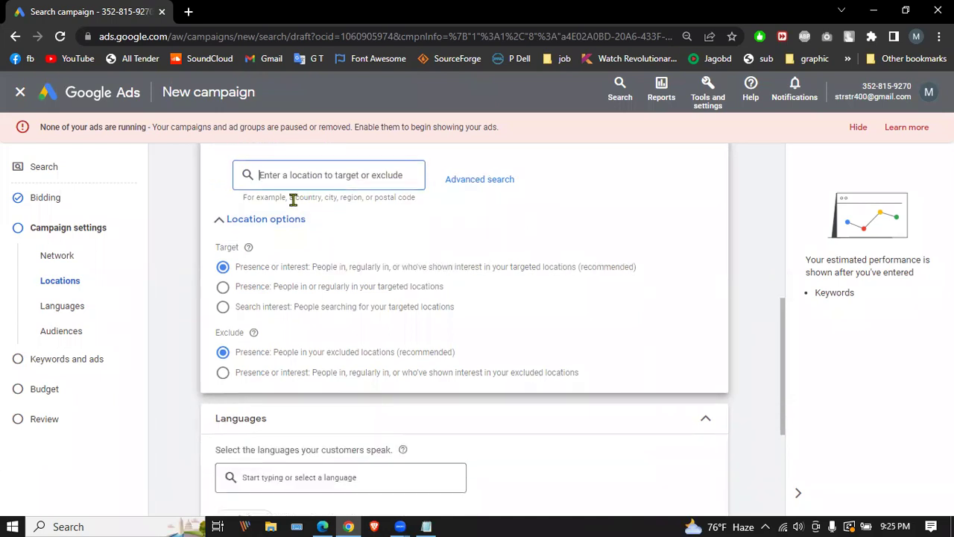
scroll(298, 211, "up", 3)
left_click(231, 326)
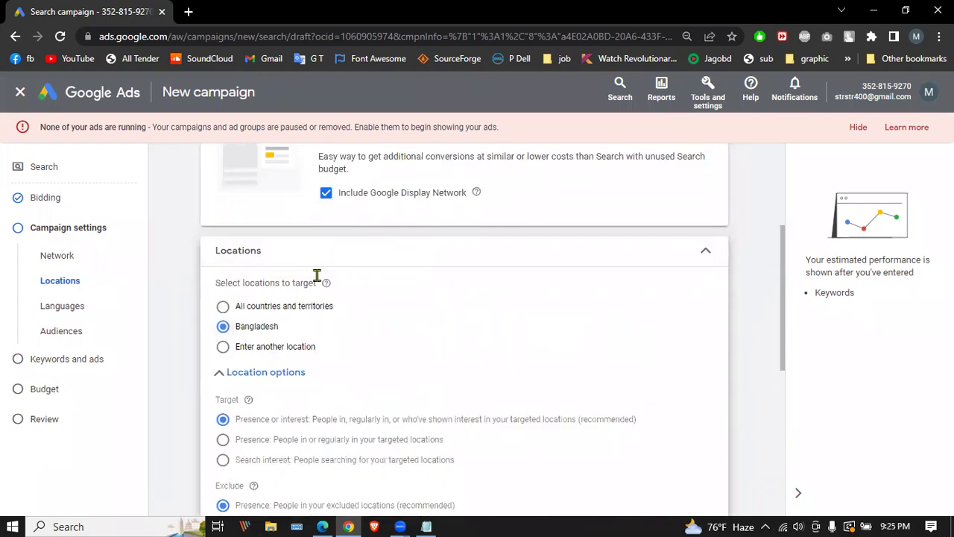
Step: Keep English as the campaign language and expand the Audience segments settings
scroll(323, 275, "down", 3)
scroll(326, 265, "down", 2)
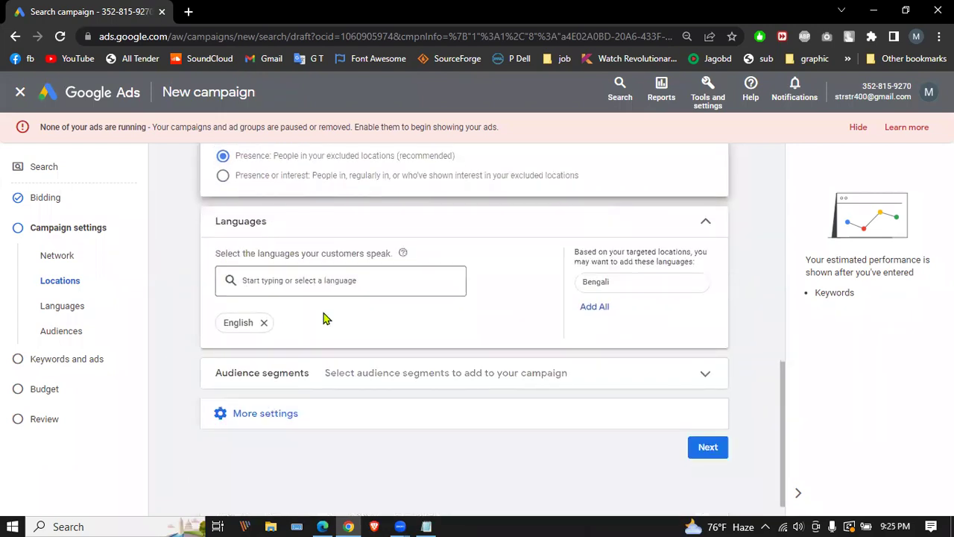
scroll(412, 295, "down", 1)
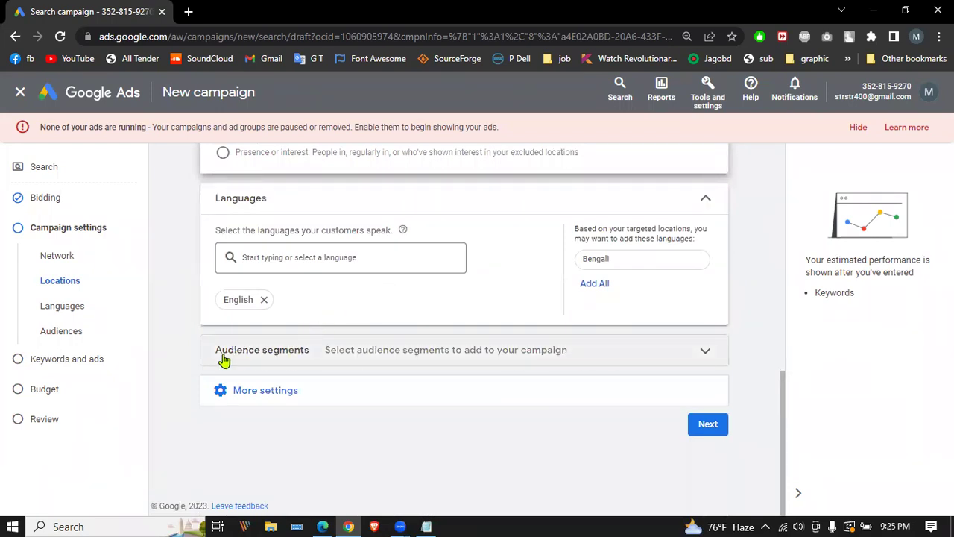
left_click(650, 357)
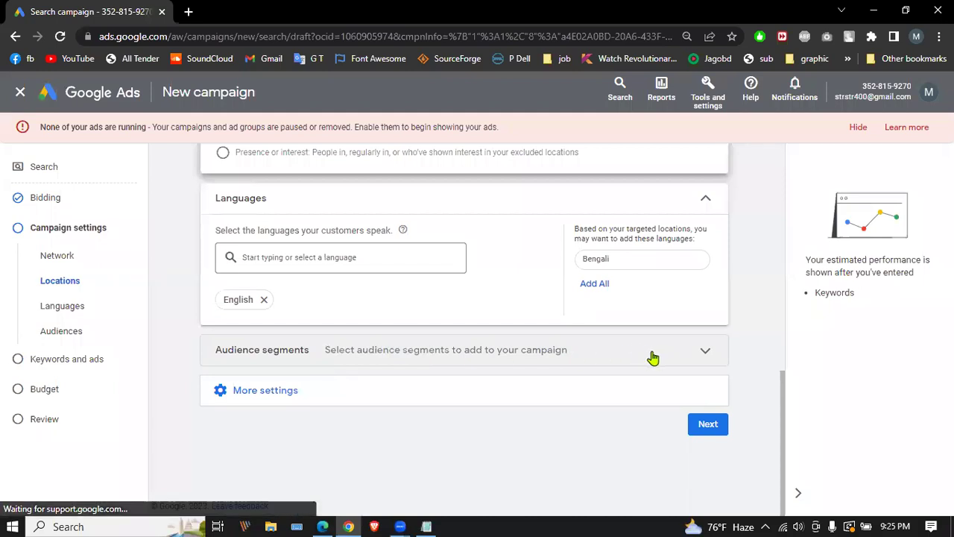
scroll(606, 345, "down", 3)
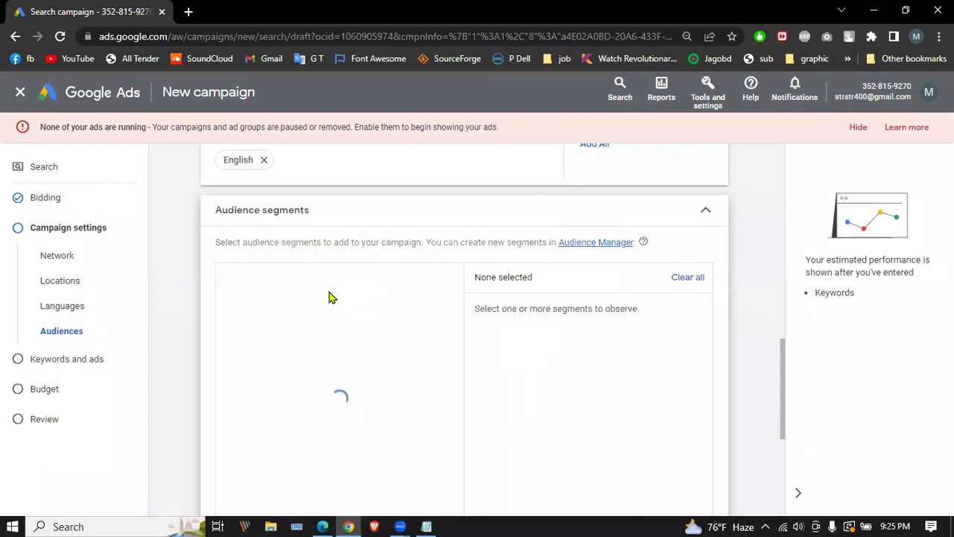
scroll(332, 296, "down", 1)
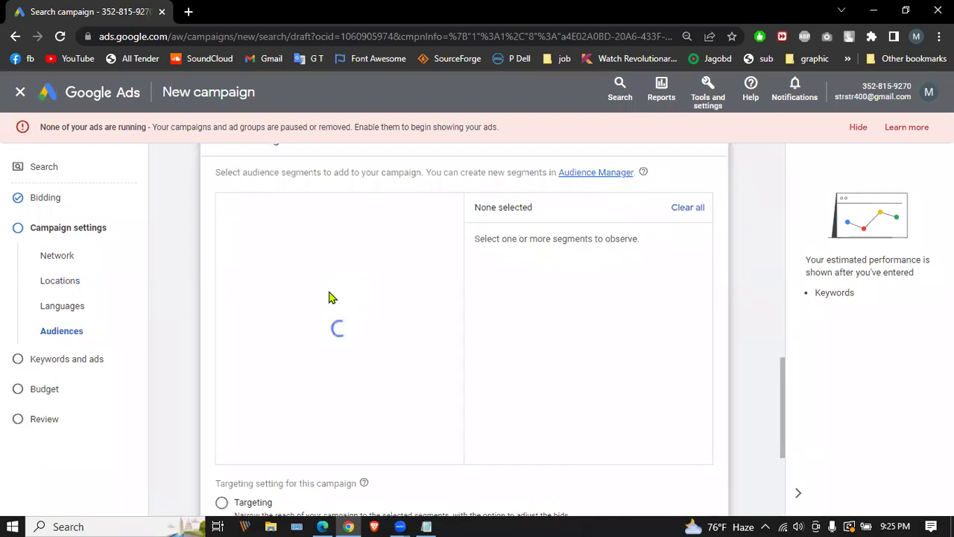
scroll(332, 296, "down", 2)
scroll(331, 297, "up", 3)
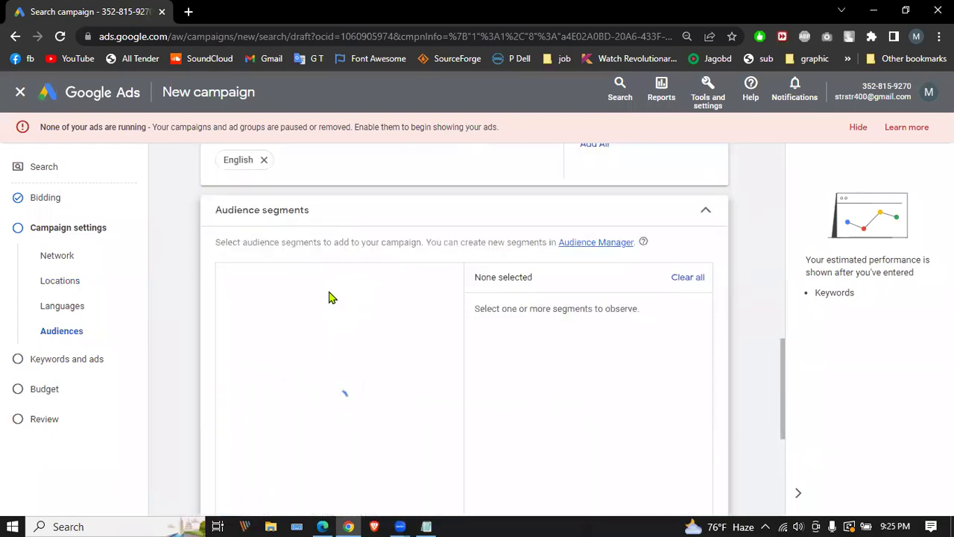
scroll(332, 297, "down", 2)
scroll(331, 297, "down", 1)
scroll(333, 297, "up", 3)
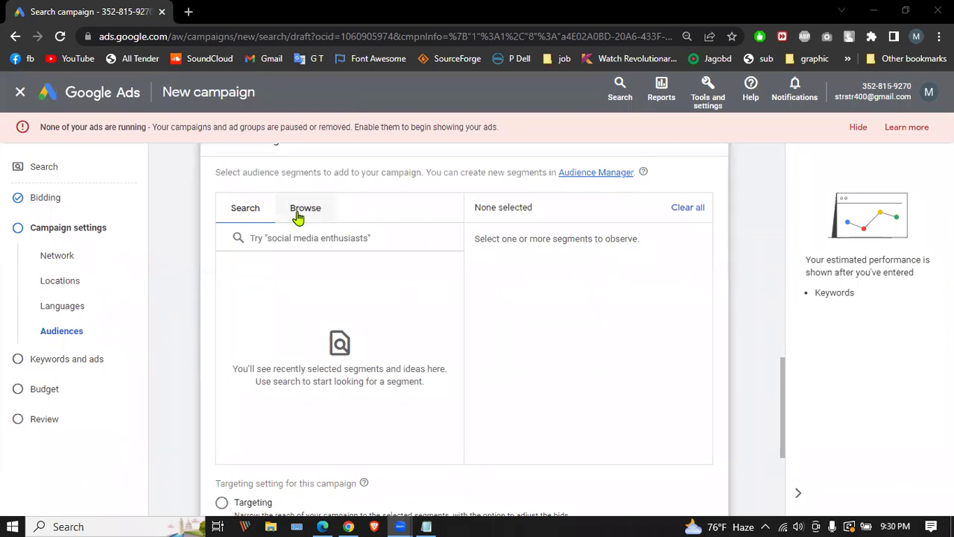
Step: Browse the audience segments' detailed demographics and check what Parental Status offers
left_click(305, 216)
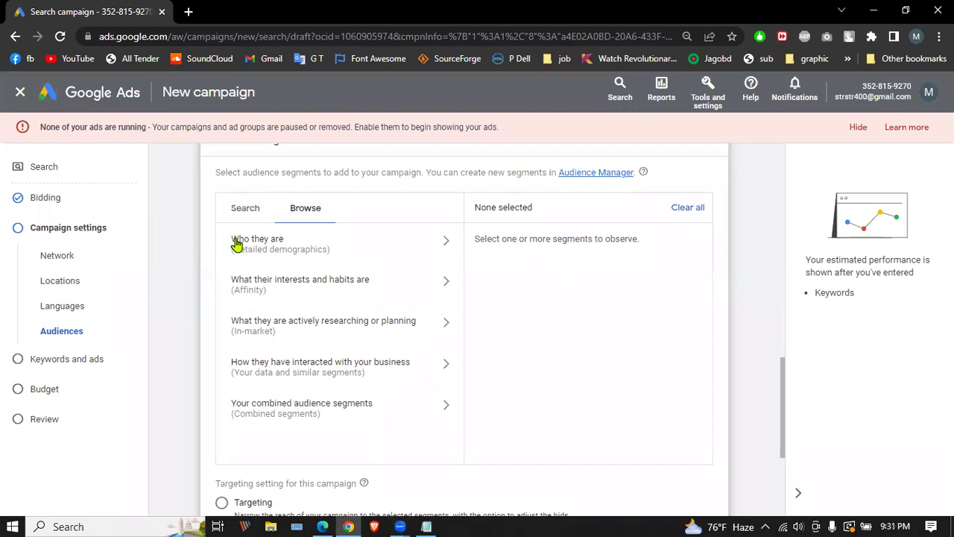
left_click(392, 241)
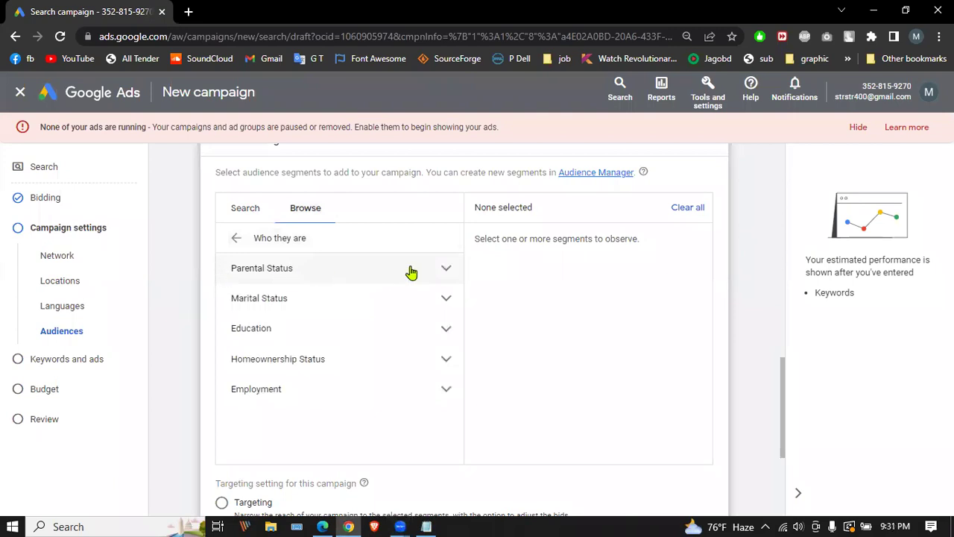
left_click(374, 272)
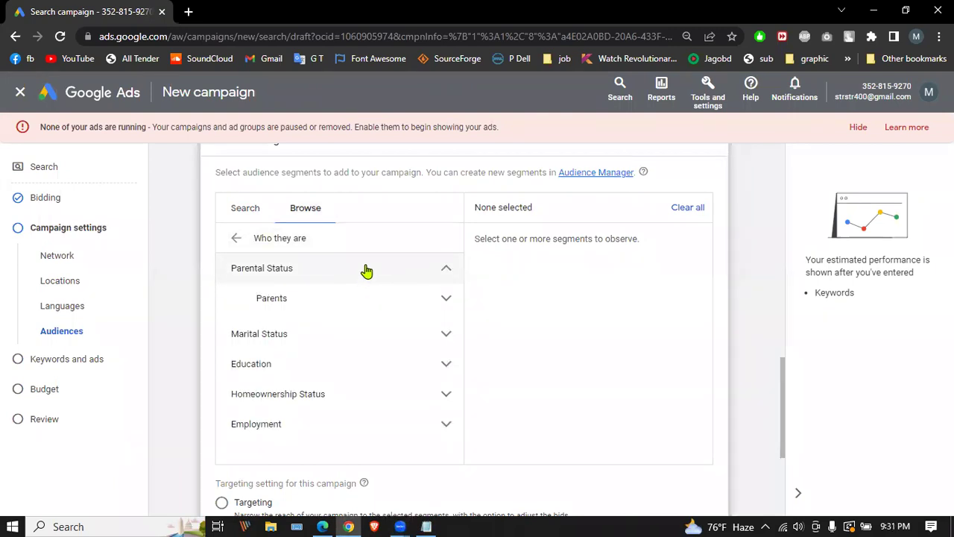
left_click(364, 271)
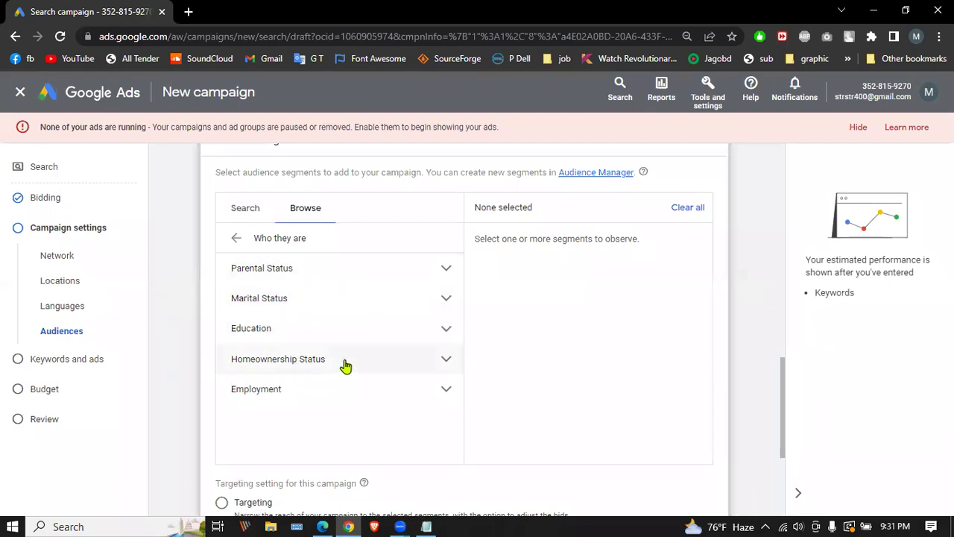
left_click(236, 239)
Step: Look through the Affinity segments for interests and habits, and return to the segment categories
left_click(382, 279)
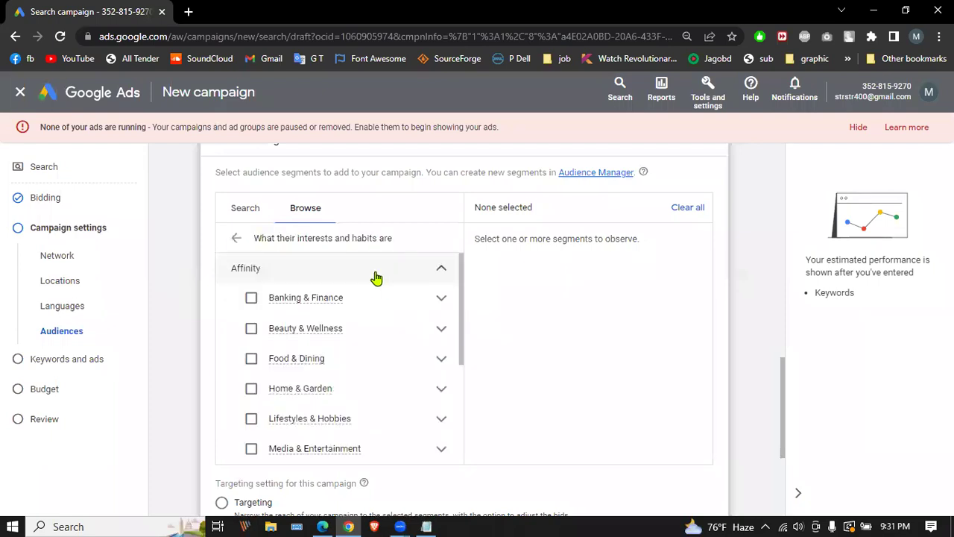
scroll(349, 277, "down", 5)
scroll(357, 289, "down", 2)
scroll(356, 285, "up", 4)
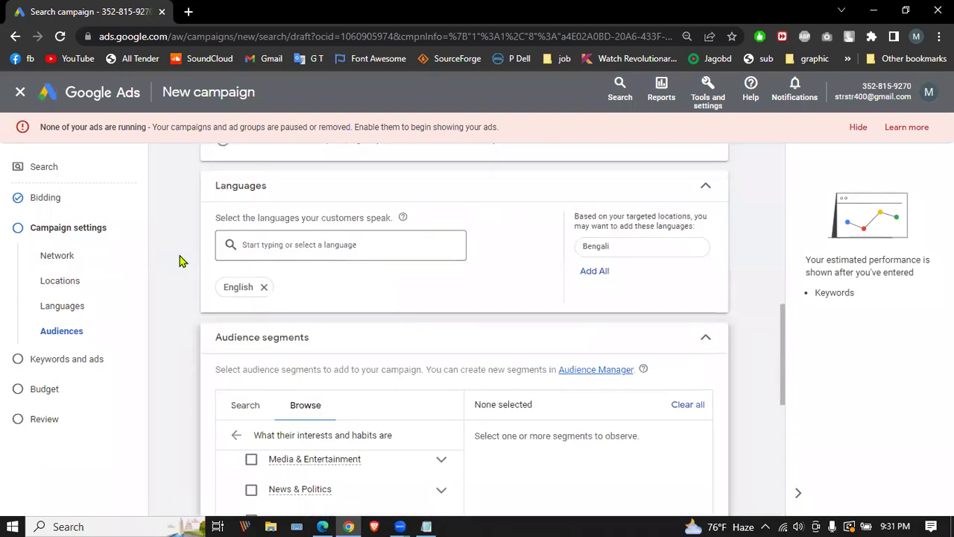
scroll(181, 260, "down", 2)
scroll(216, 284, "up", 1)
left_click(234, 304)
scroll(196, 262, "down", 1)
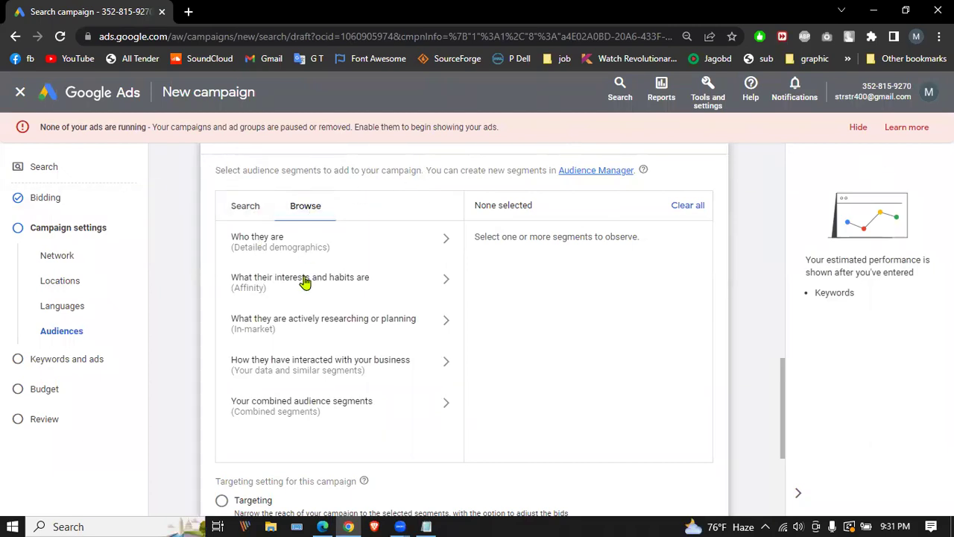
Step: Add the Current College Students segment from the Education group of the detailed demographics
left_click(350, 244)
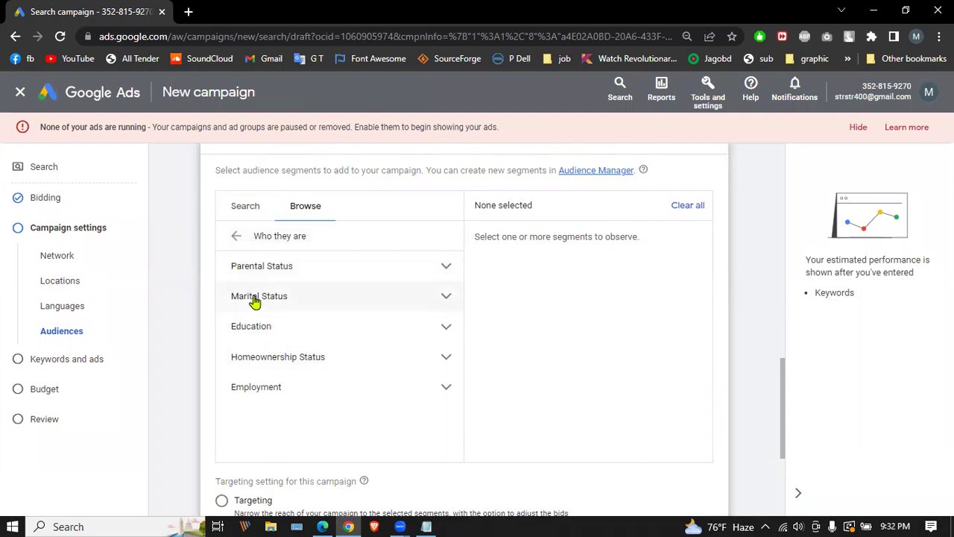
left_click(320, 323)
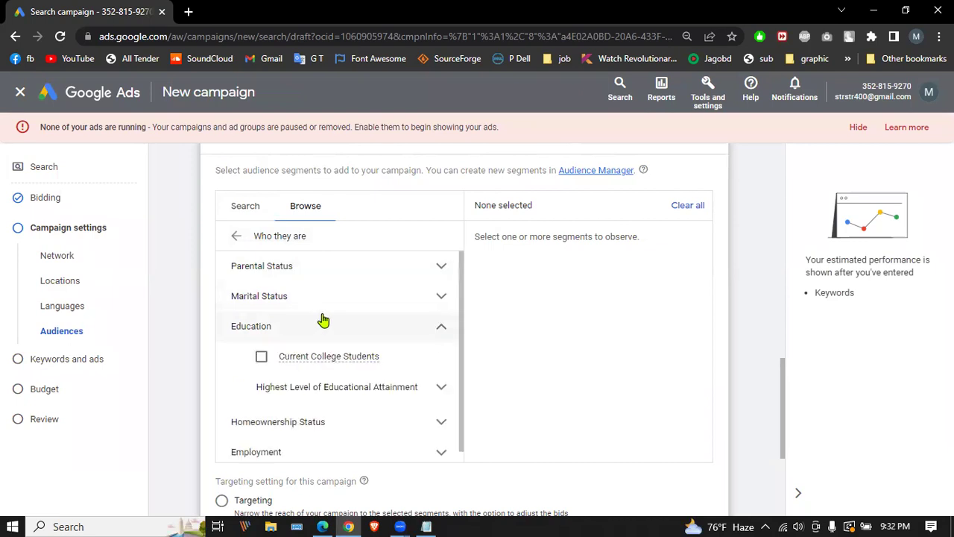
left_click(261, 346)
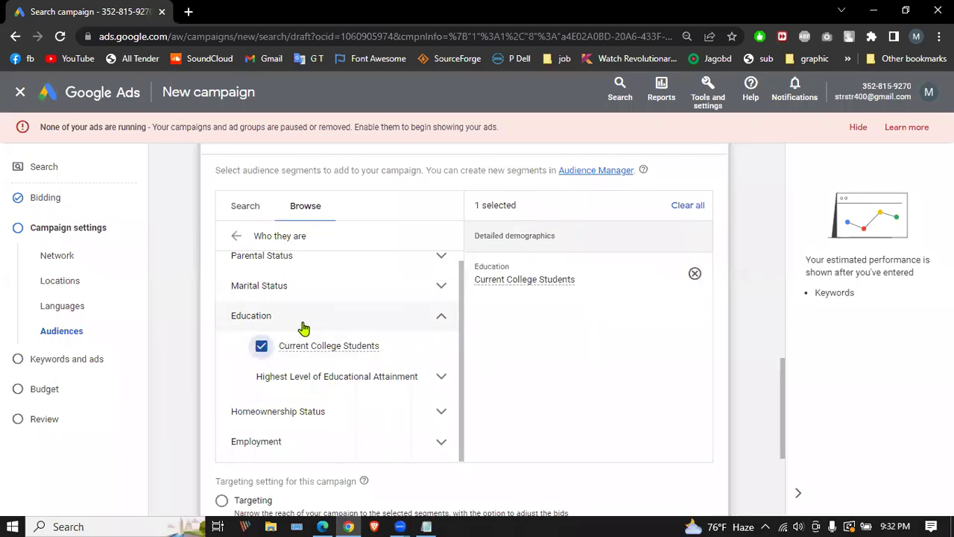
scroll(313, 326, "down", 2)
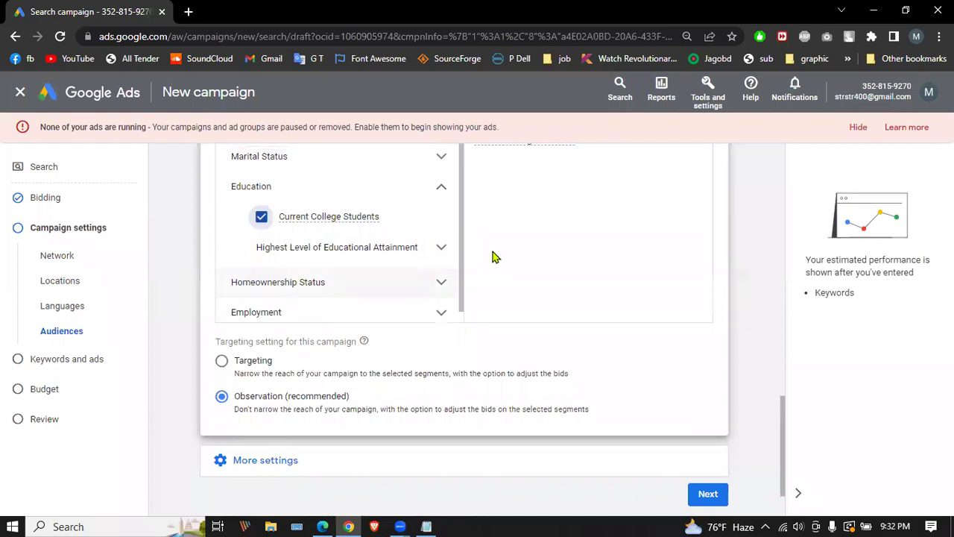
scroll(513, 256, "up", 2)
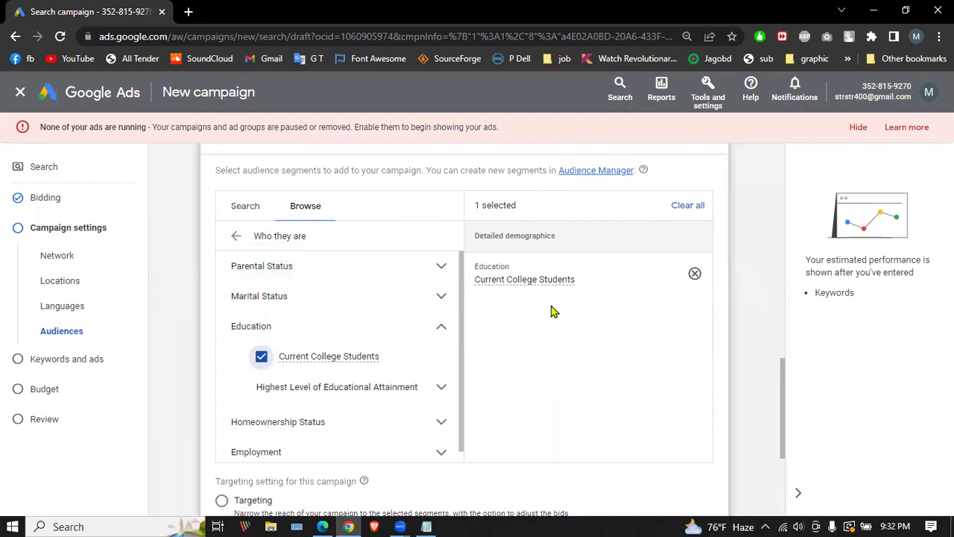
Step: Add the High School Graduate, Bachelor's Degree and Advanced Degree segments under Highest Level of Educational Attainment
scroll(362, 294, "down", 1)
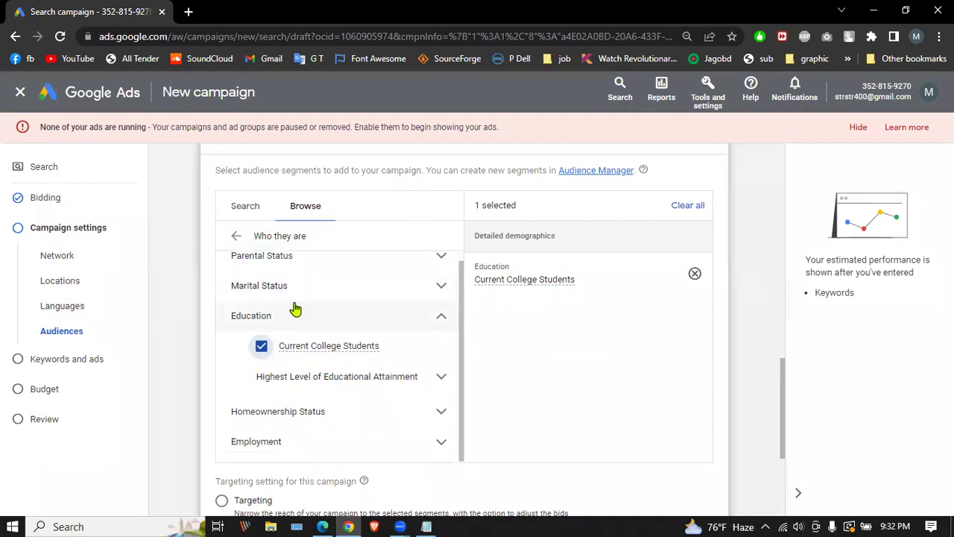
scroll(295, 309, "down", 1)
left_click(433, 308)
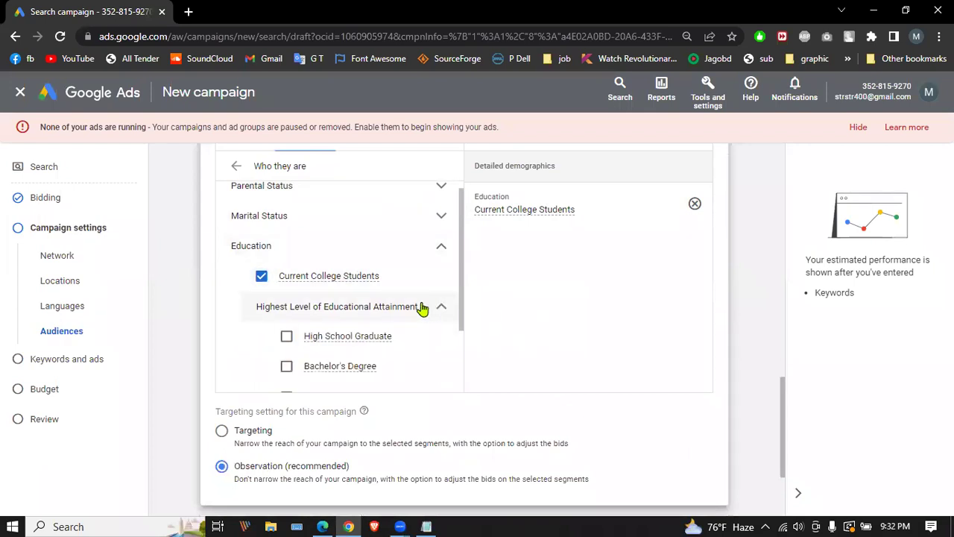
scroll(336, 291, "down", 1)
left_click(286, 266)
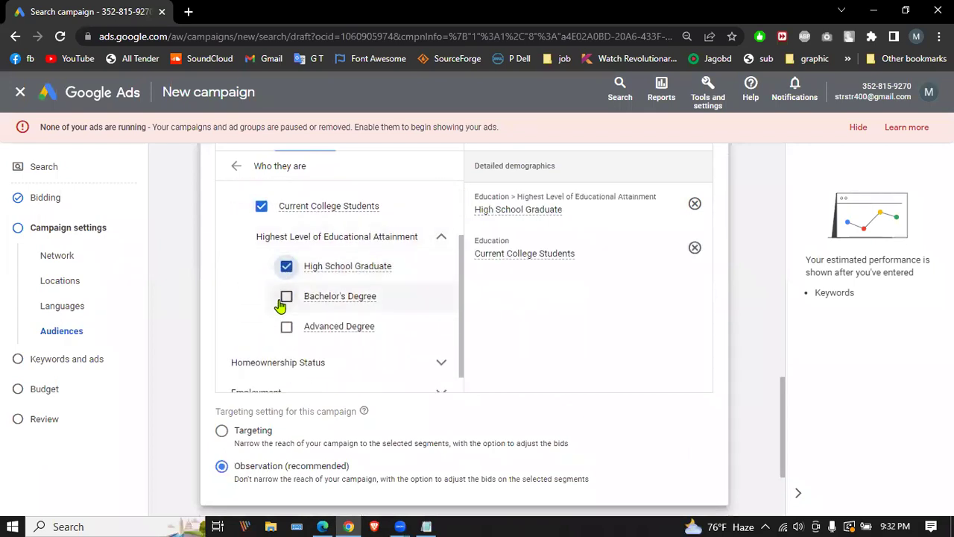
left_click(284, 300)
left_click(286, 328)
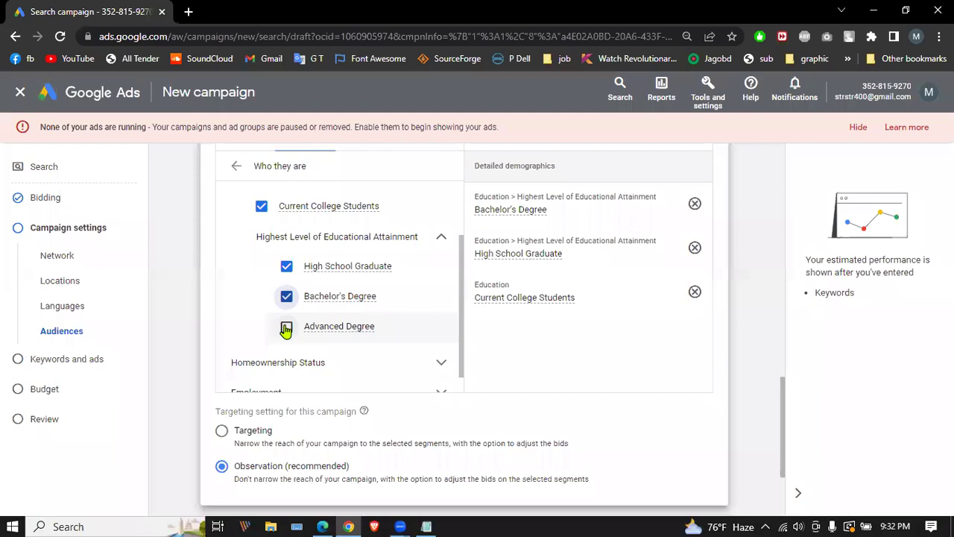
scroll(624, 241, "down", 2)
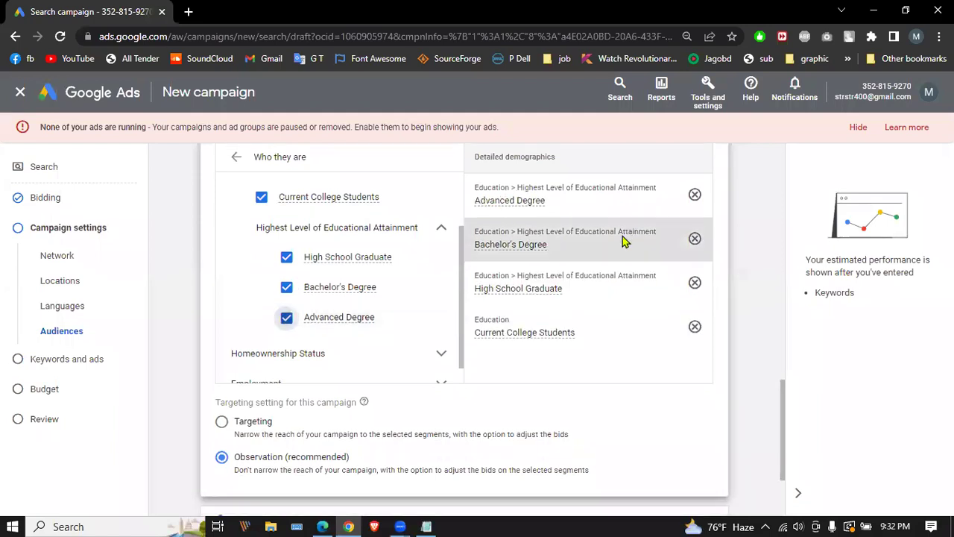
scroll(624, 241, "up", 1)
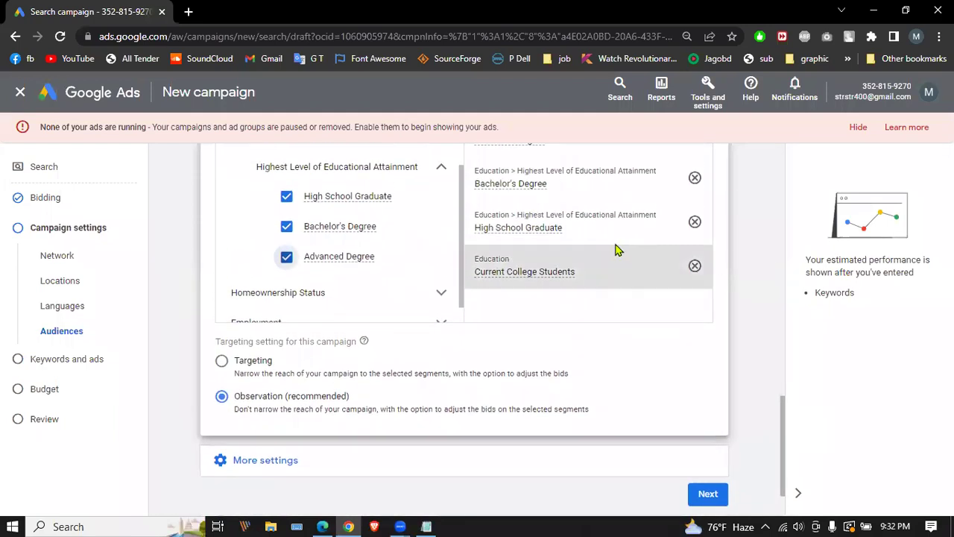
Step: Review the chosen Education segments against the selected list, and look over the remaining detailed demographic groups
scroll(413, 251, "down", 1)
scroll(414, 244, "up", 2)
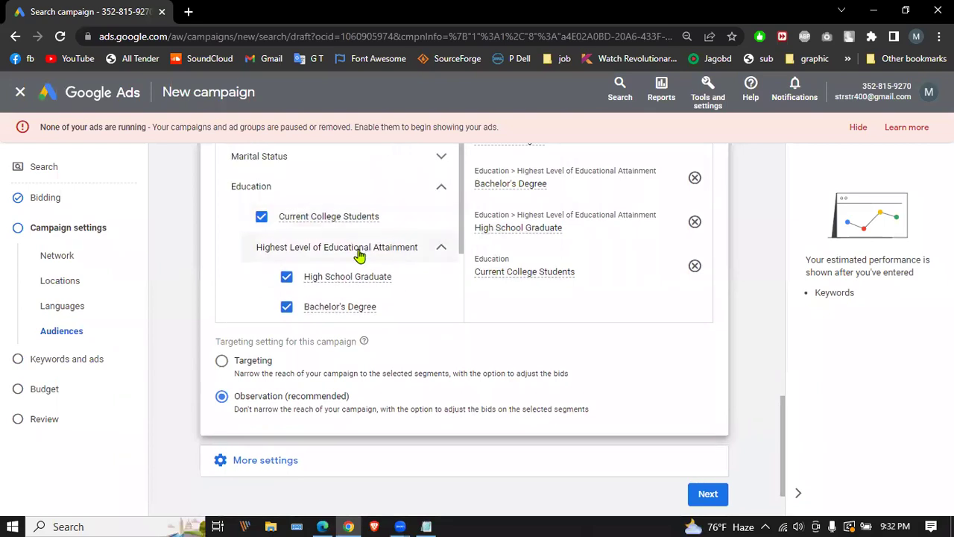
scroll(365, 232, "down", 1)
scroll(369, 226, "down", 1)
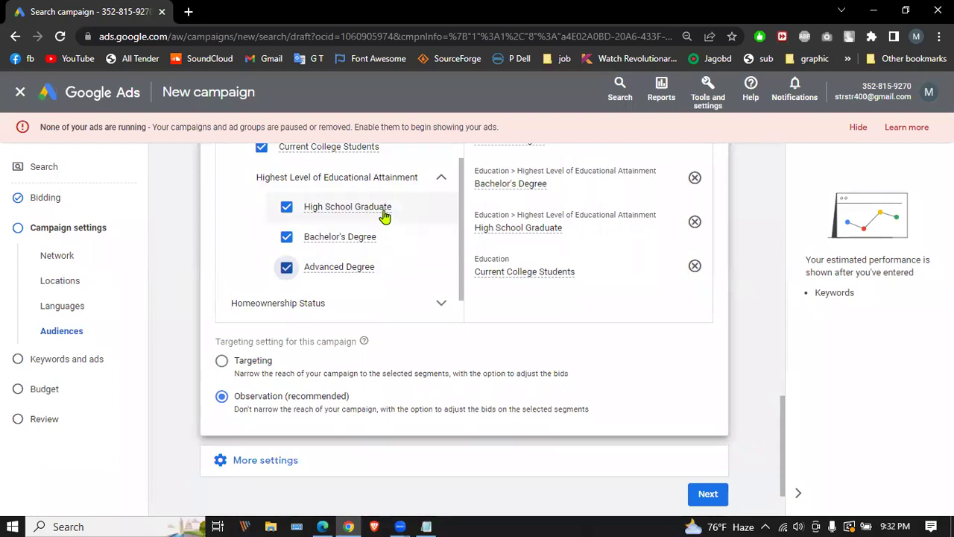
scroll(383, 209, "up", 3)
scroll(384, 215, "down", 3)
mouse_move(344, 242)
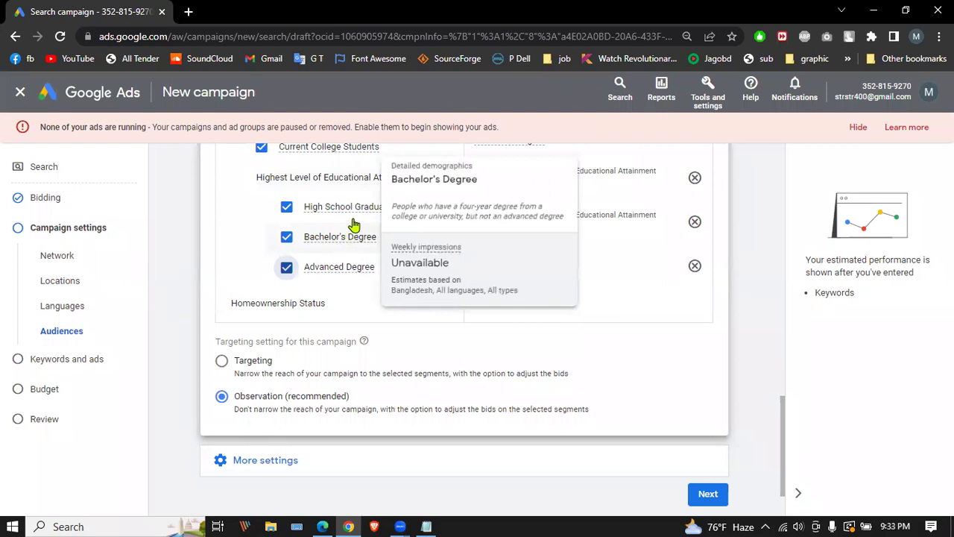
scroll(352, 222, "down", 1)
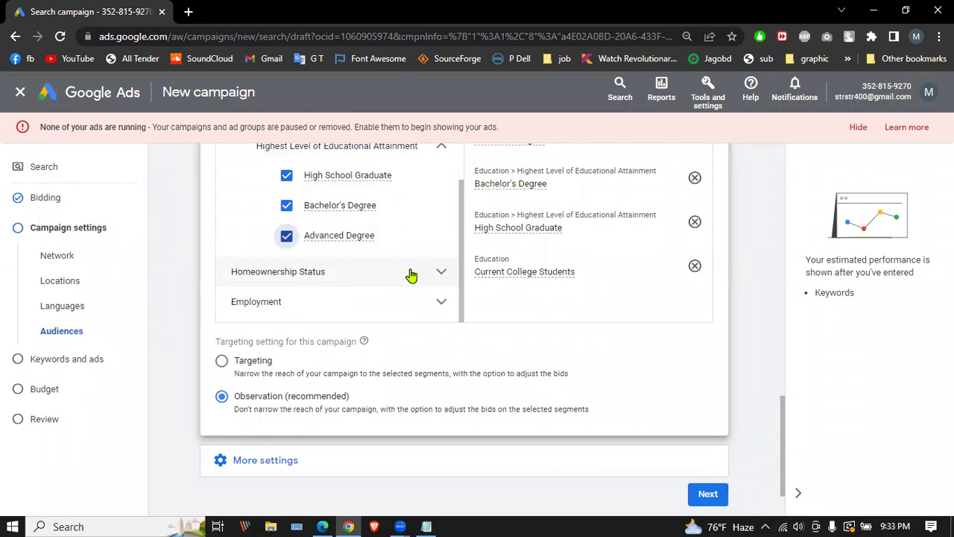
scroll(369, 265, "up", 1)
scroll(366, 259, "down", 1)
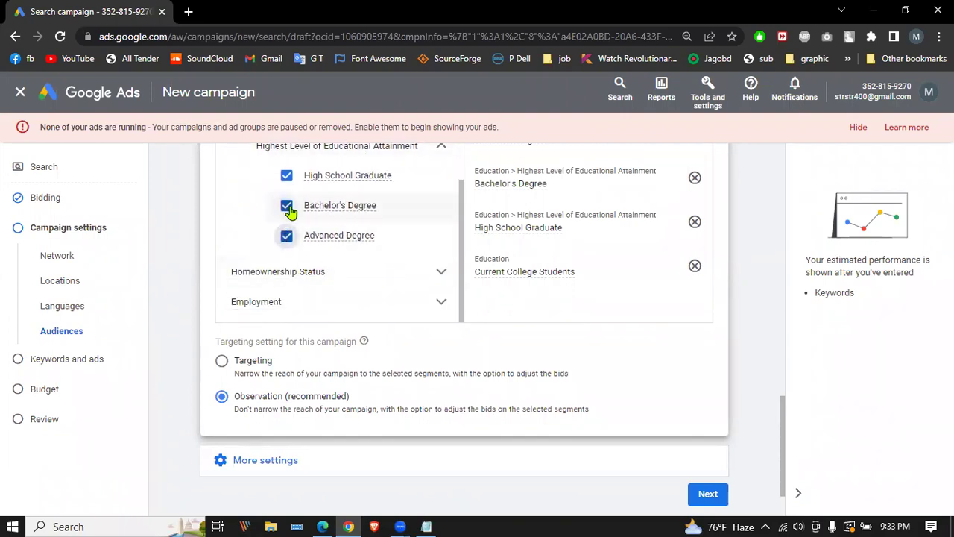
scroll(288, 207, "up", 1)
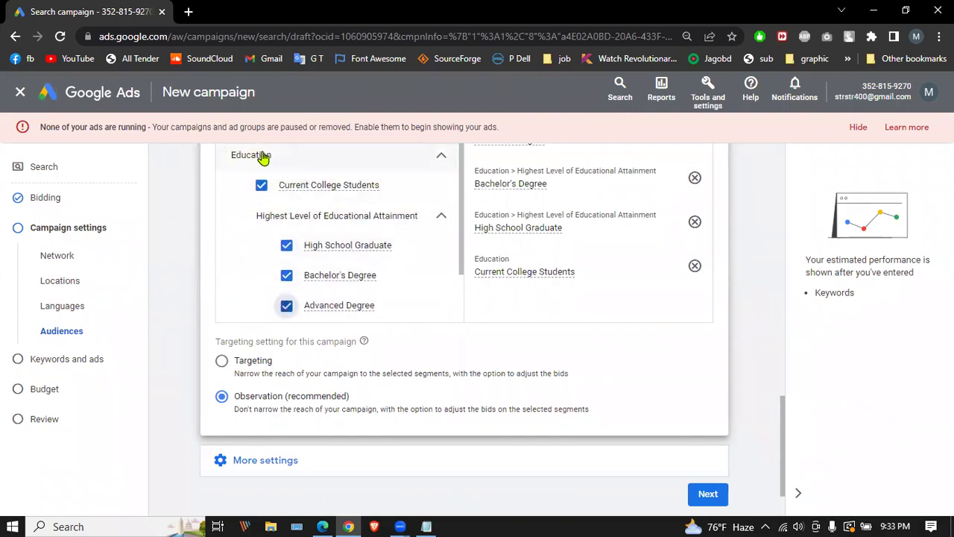
scroll(356, 217, "down", 1)
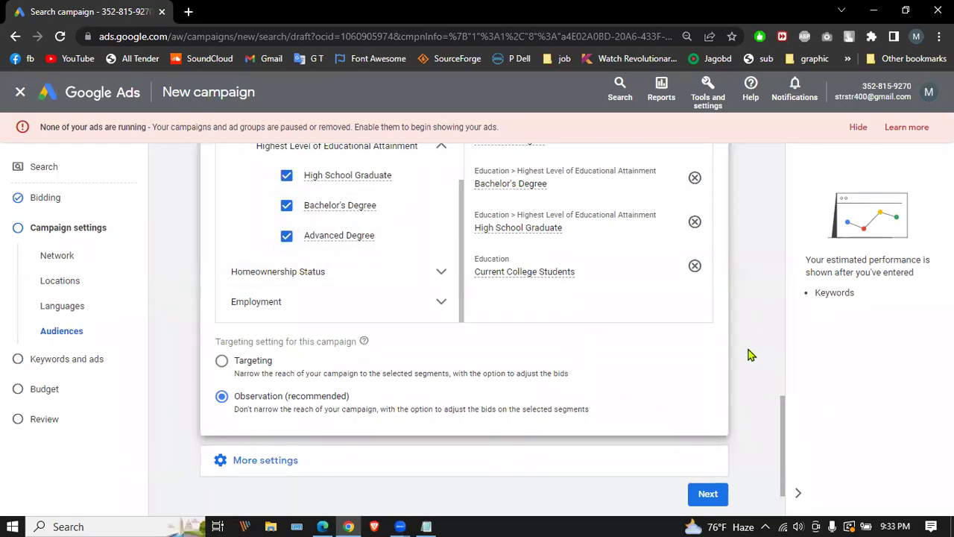
scroll(663, 341, "up", 5)
scroll(656, 340, "down", 5)
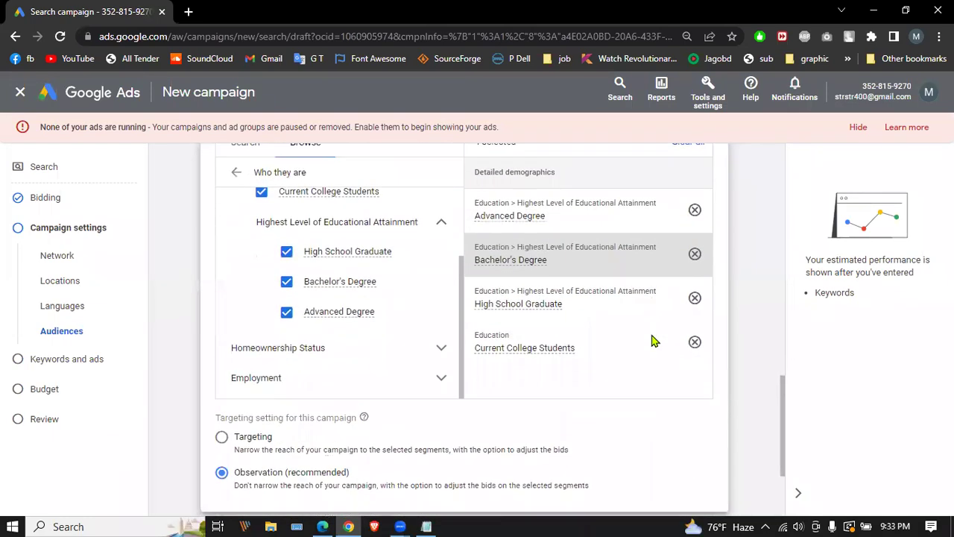
Step: Expand the additional campaign settings and set the campaign's start date to Feb 21, 2023
left_click(270, 390)
scroll(300, 366, "down", 2)
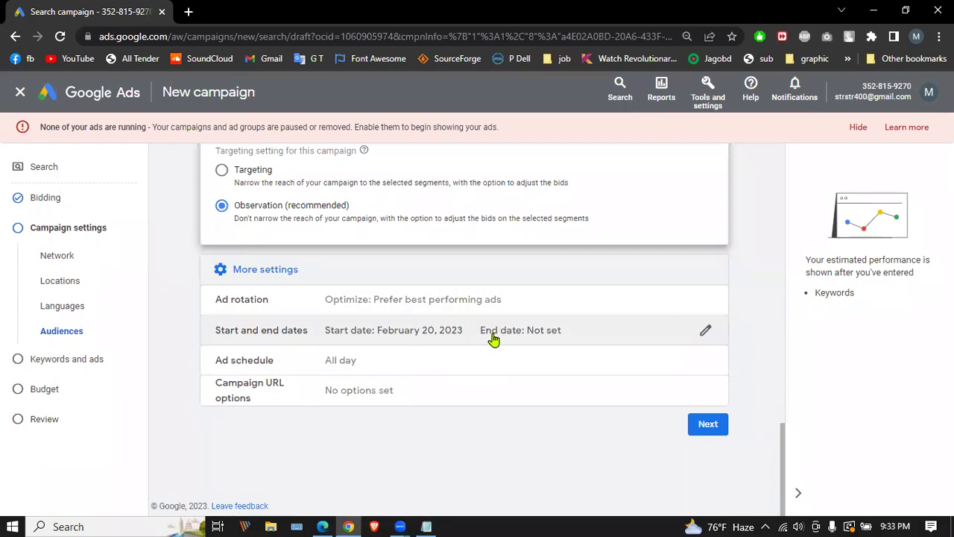
left_click(707, 332)
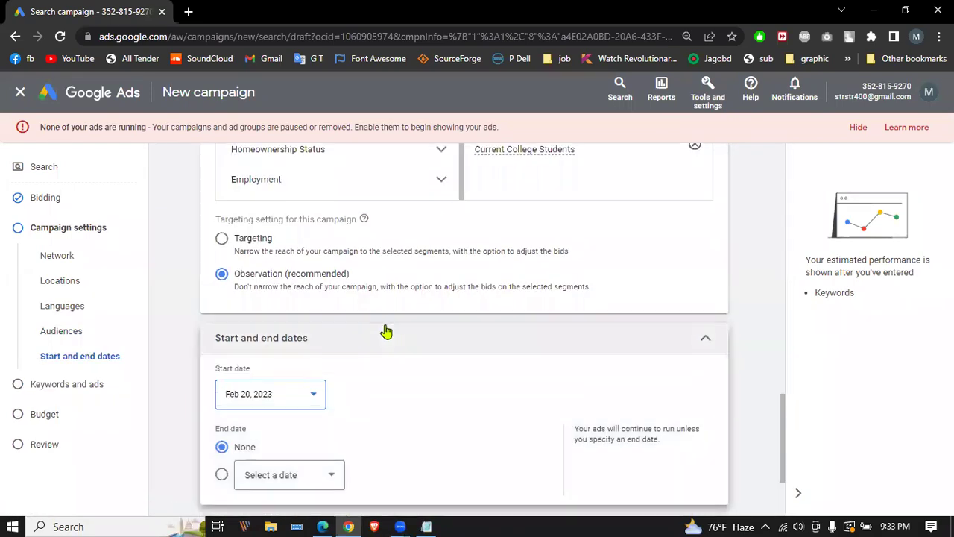
left_click(308, 257)
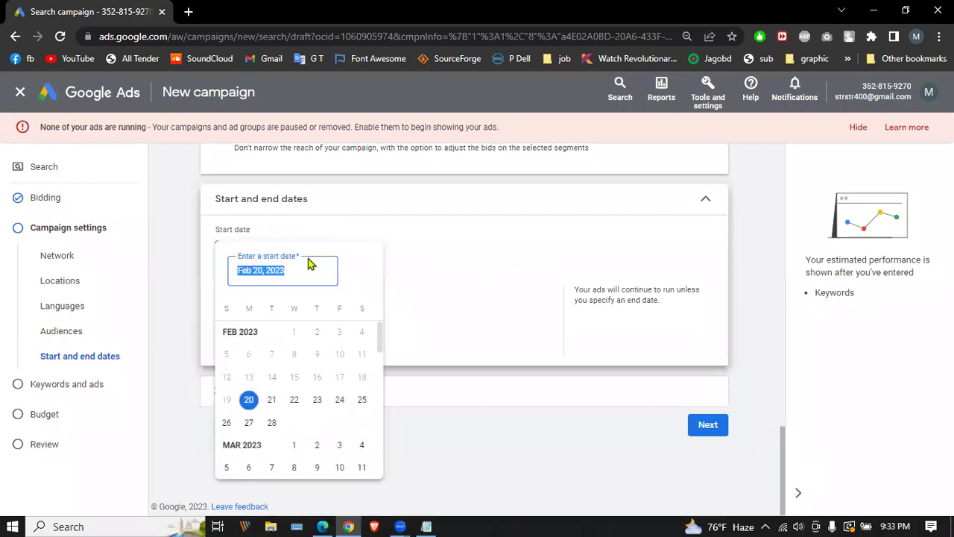
left_click(271, 403)
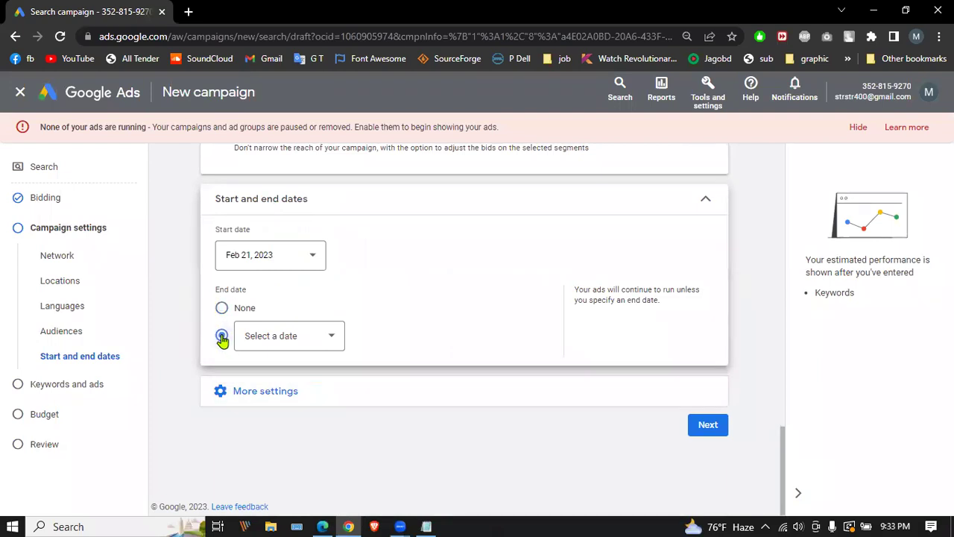
Step: Give the campaign a specific end date of Feb 28, 2023
left_click(326, 339)
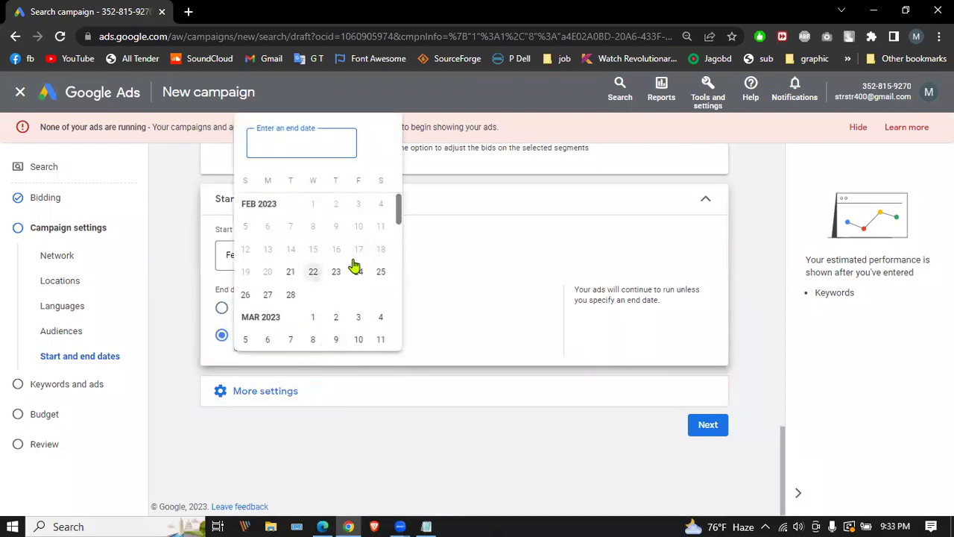
left_click(755, 216)
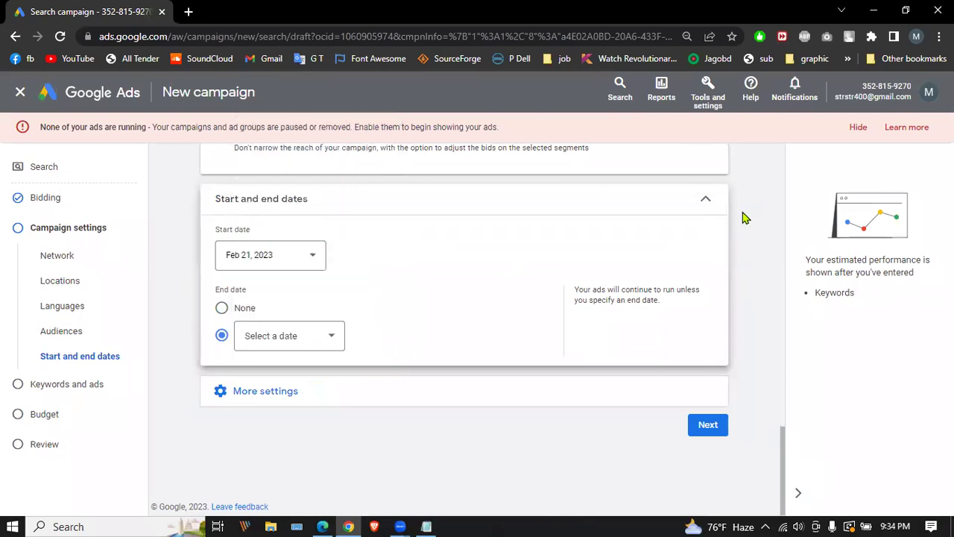
left_click(315, 337)
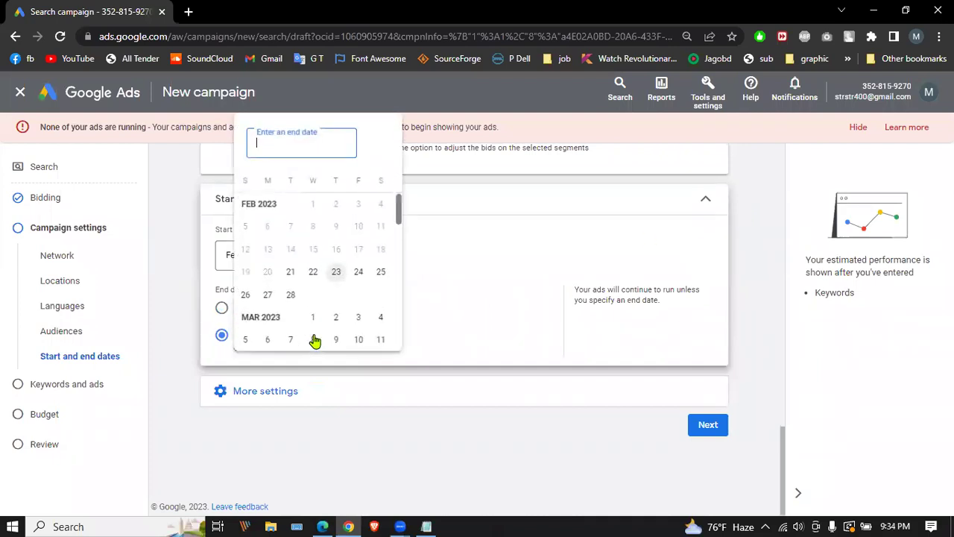
left_click(760, 268)
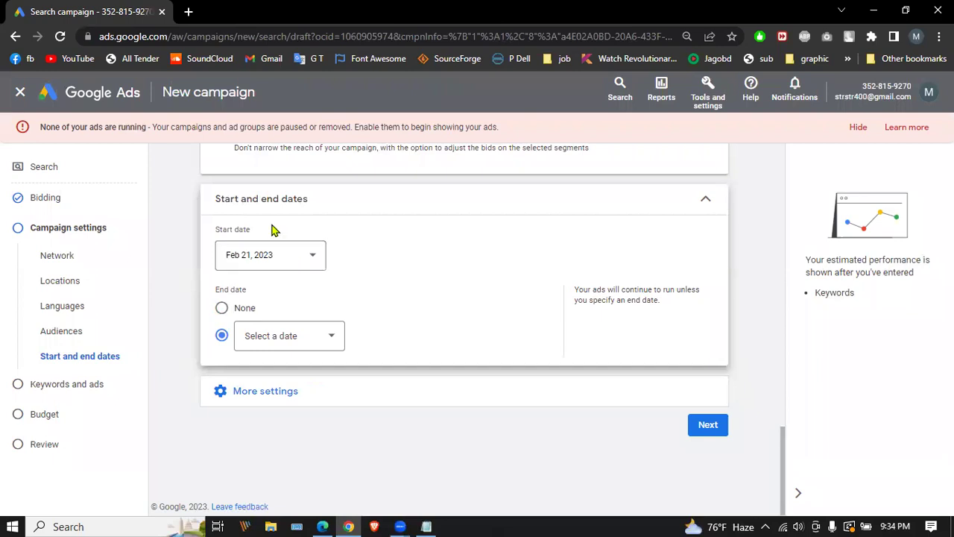
left_click(291, 256)
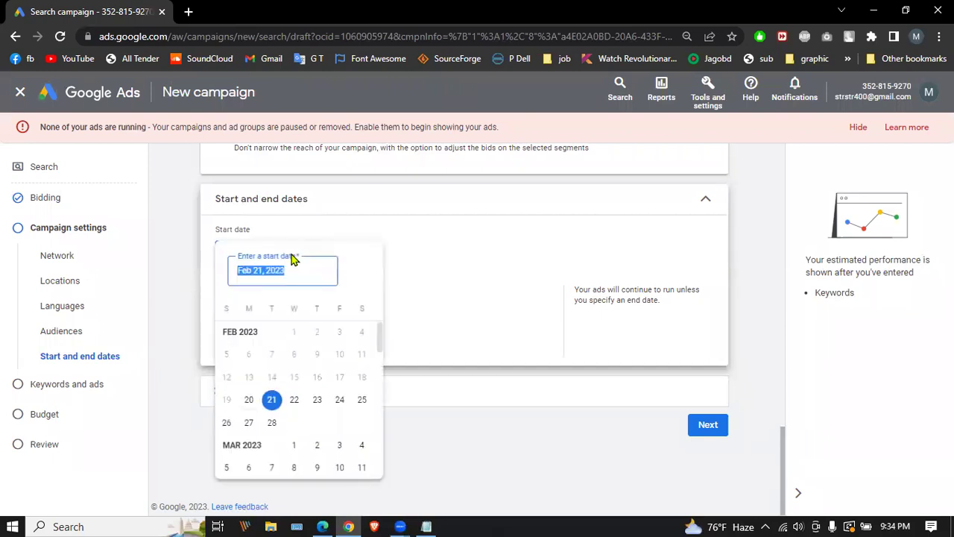
left_click(207, 258)
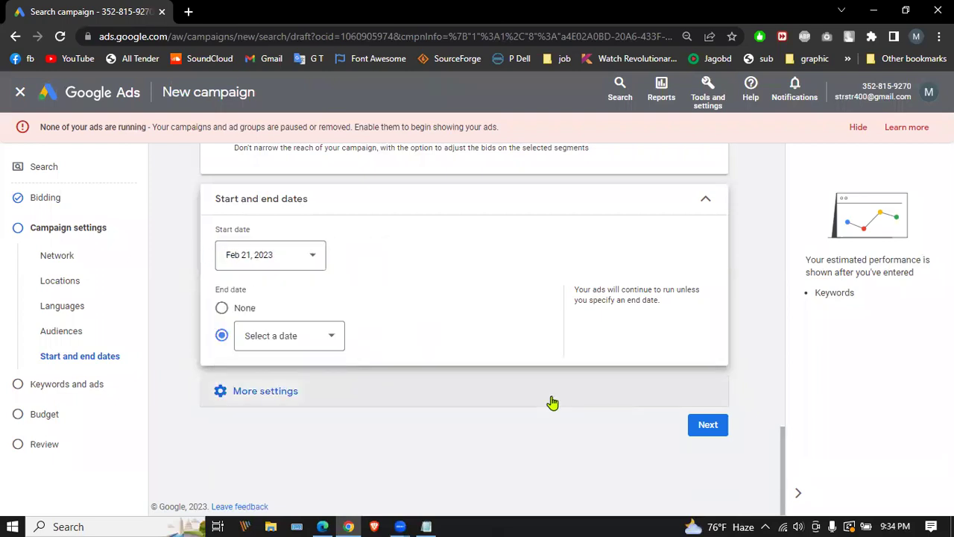
left_click(319, 344)
left_click(289, 295)
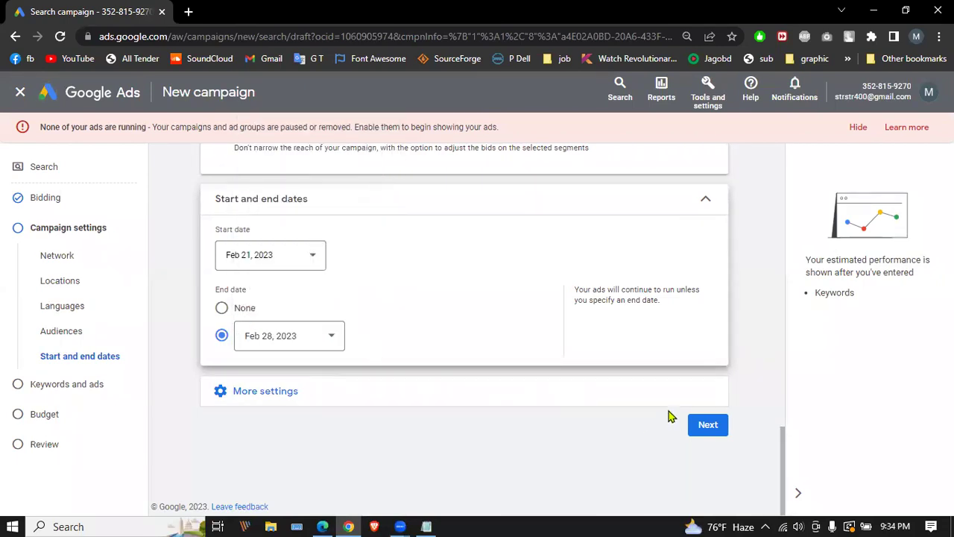
Step: Open the campaign's ad schedule and add entries for Mondays and Tuesdays
scroll(499, 409, "up", 1)
scroll(490, 401, "down", 1)
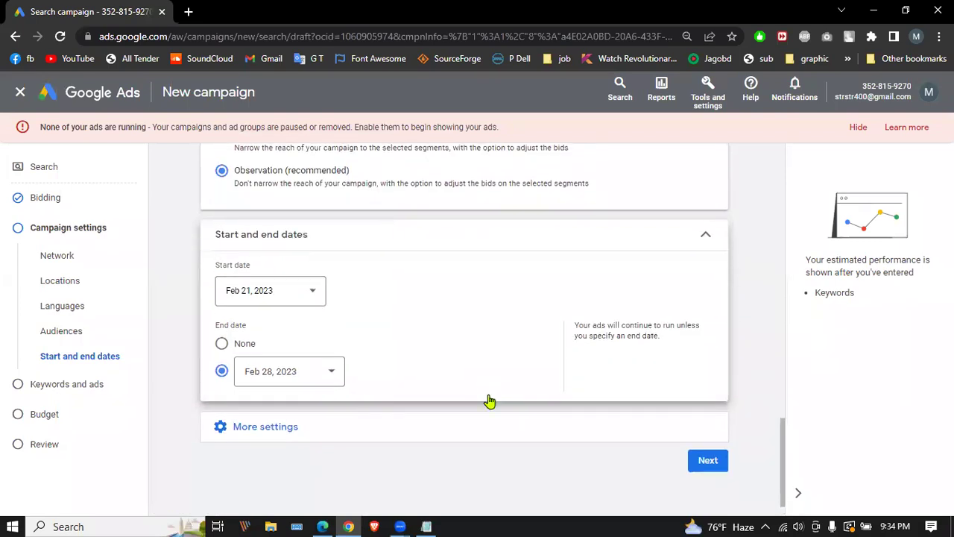
left_click(273, 389)
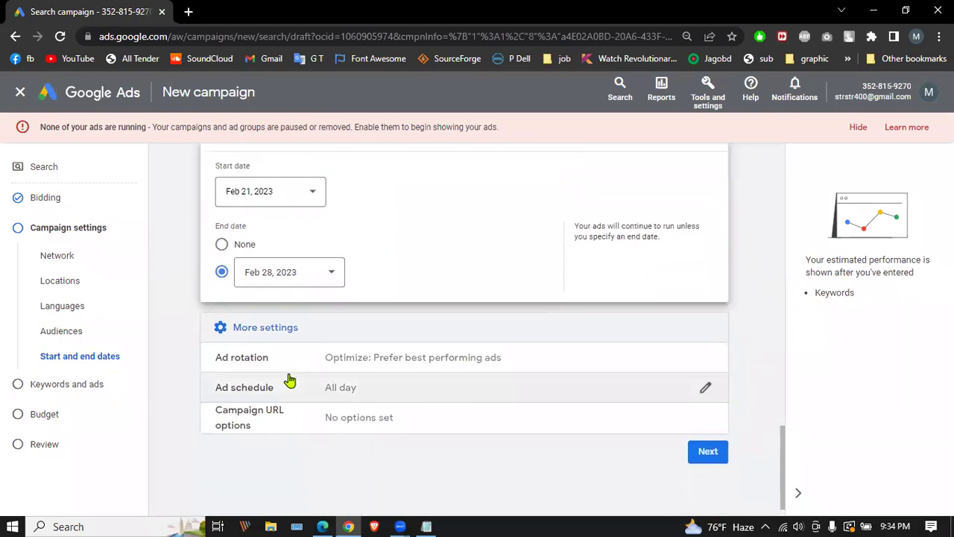
scroll(298, 384, "down", 1)
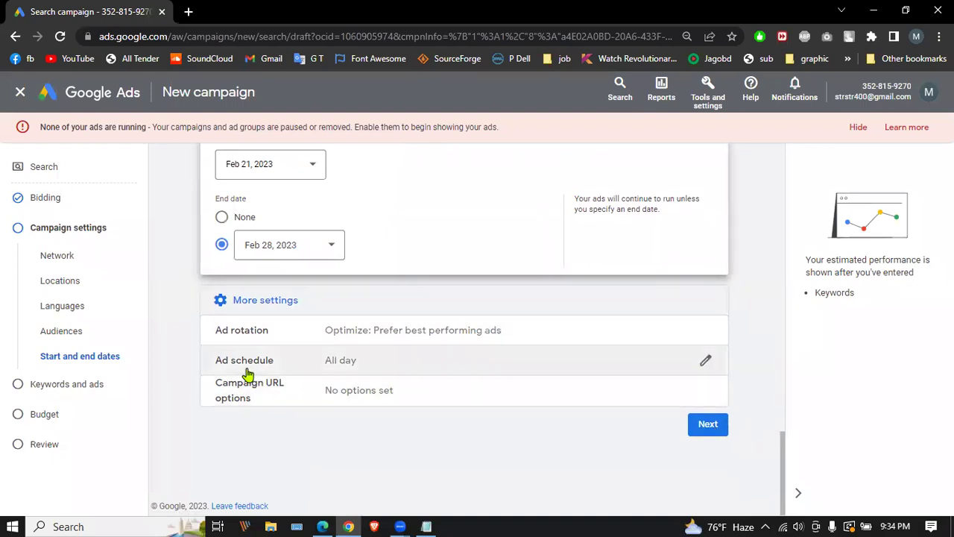
left_click(705, 360)
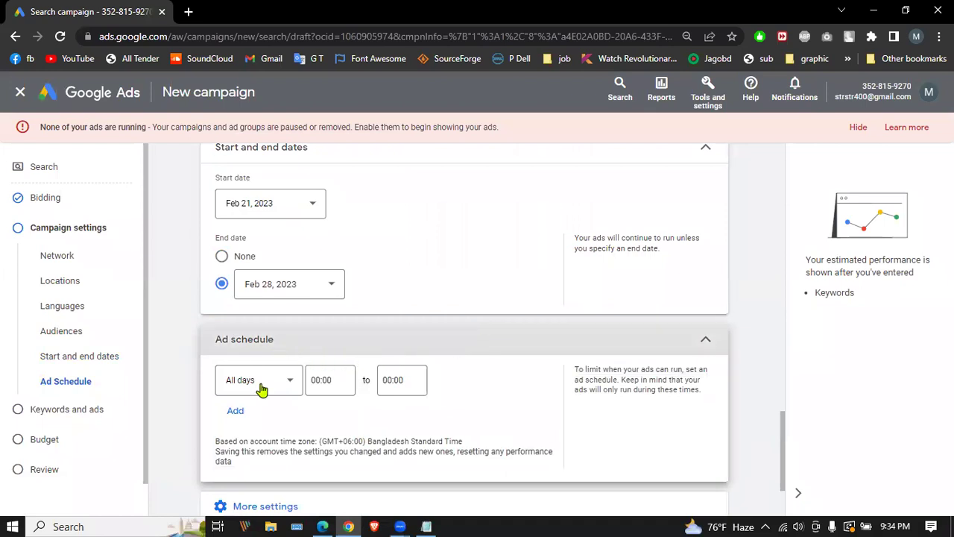
left_click(261, 385)
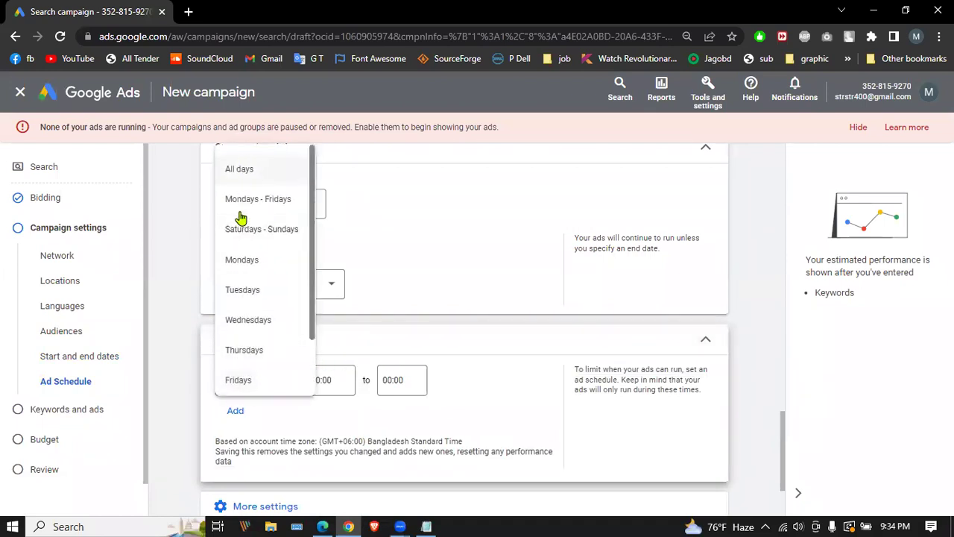
left_click(245, 261)
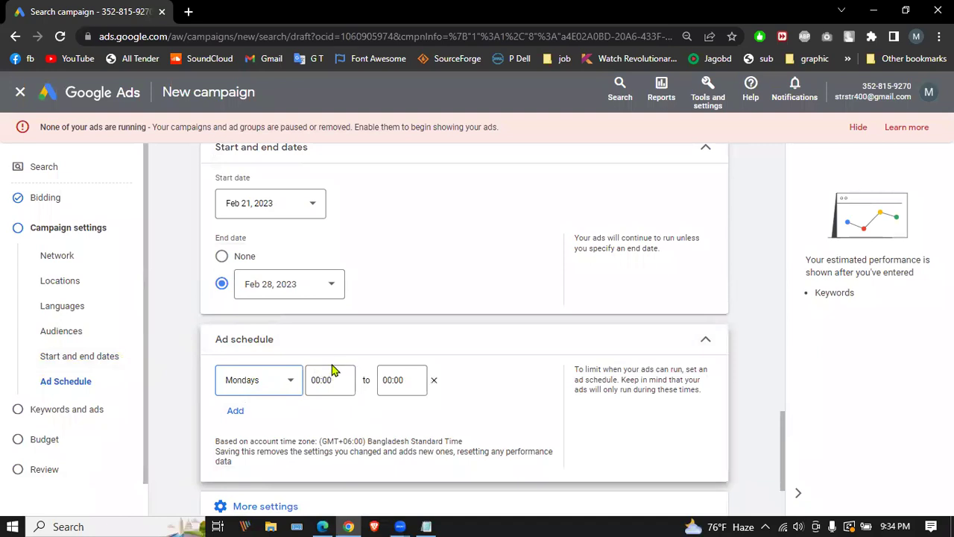
left_click(235, 414)
left_click(273, 419)
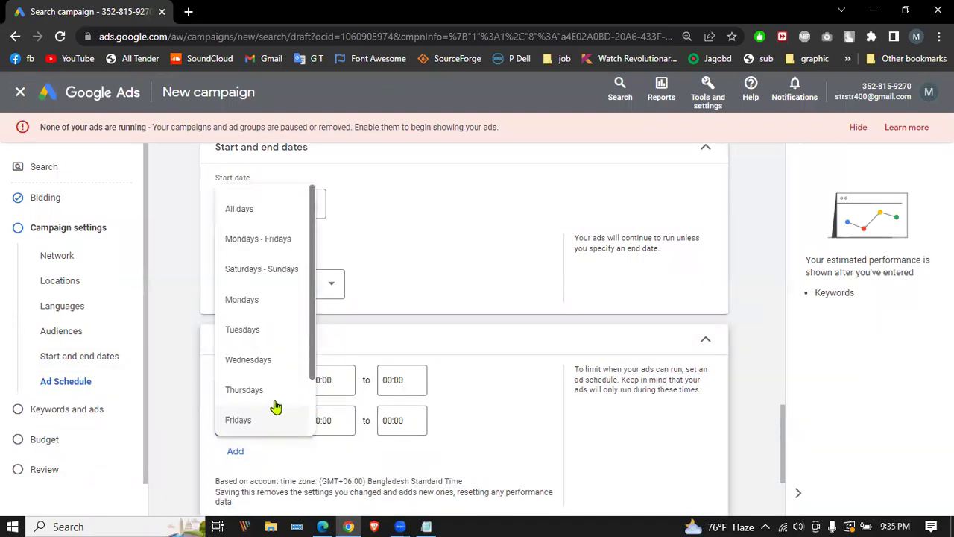
left_click(251, 333)
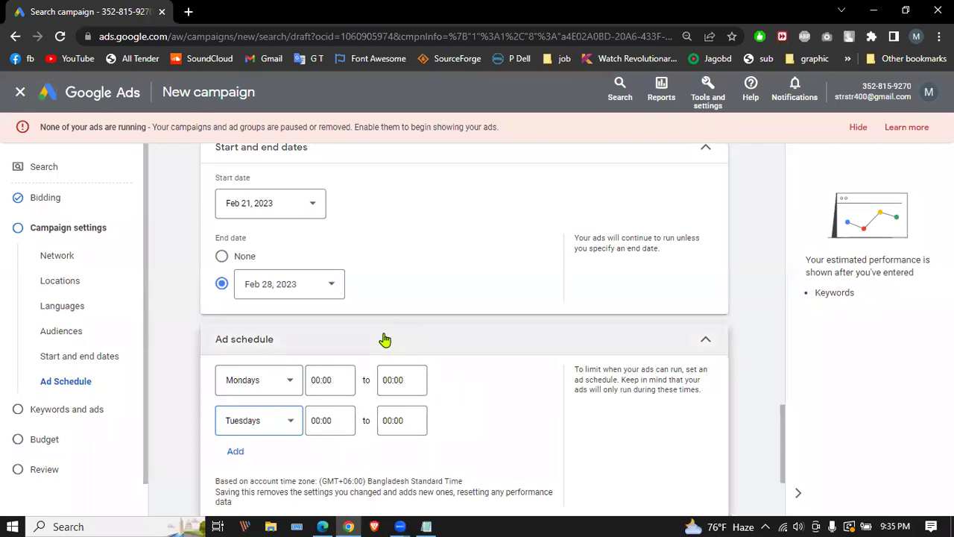
Step: Browse the Mondays start times, then remove both day entries and leave the ad schedule on All days
left_click(329, 380)
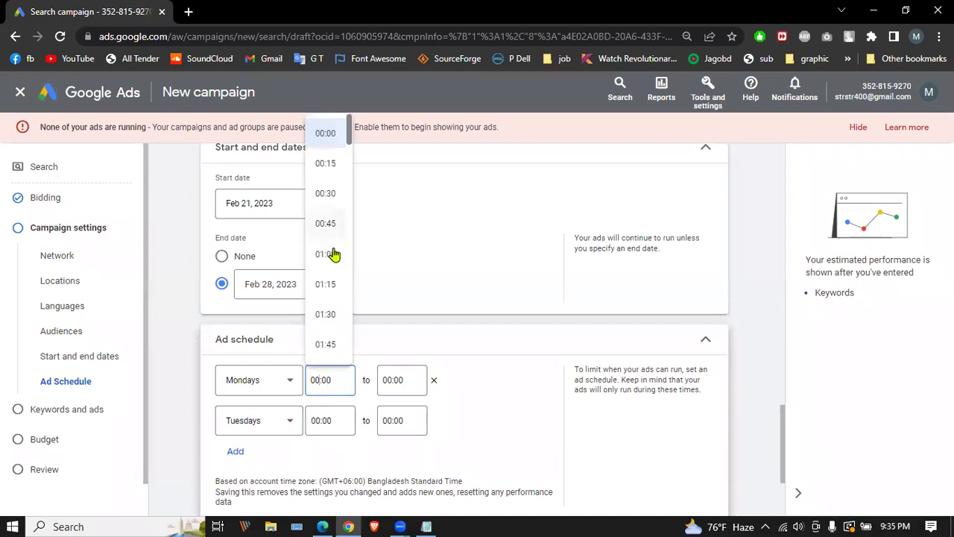
scroll(333, 253, "down", 2)
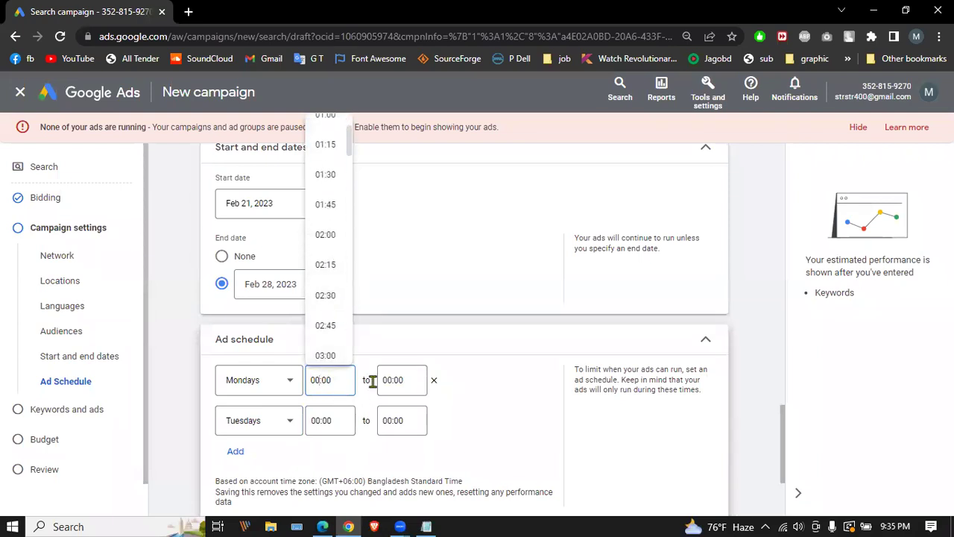
left_click(436, 383)
left_click(436, 380)
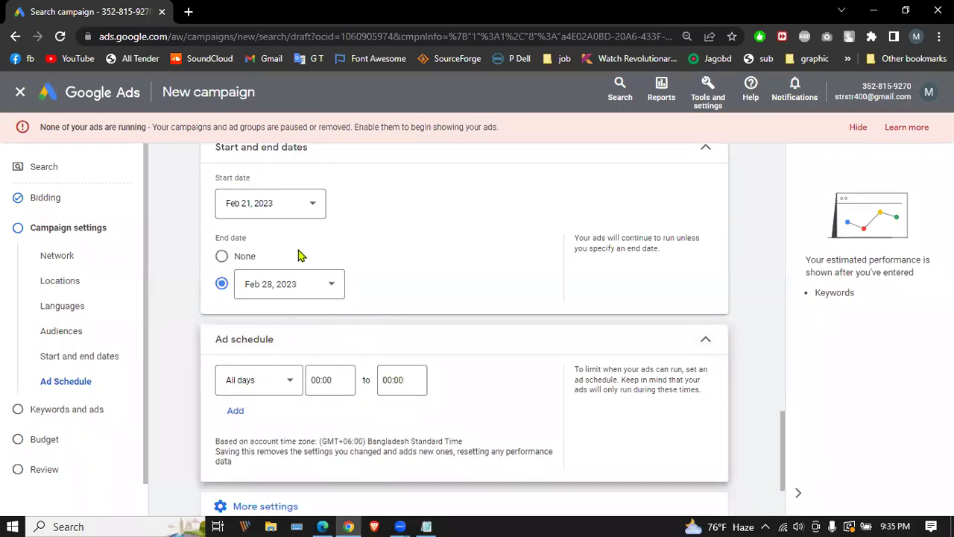
scroll(345, 239, "down", 3)
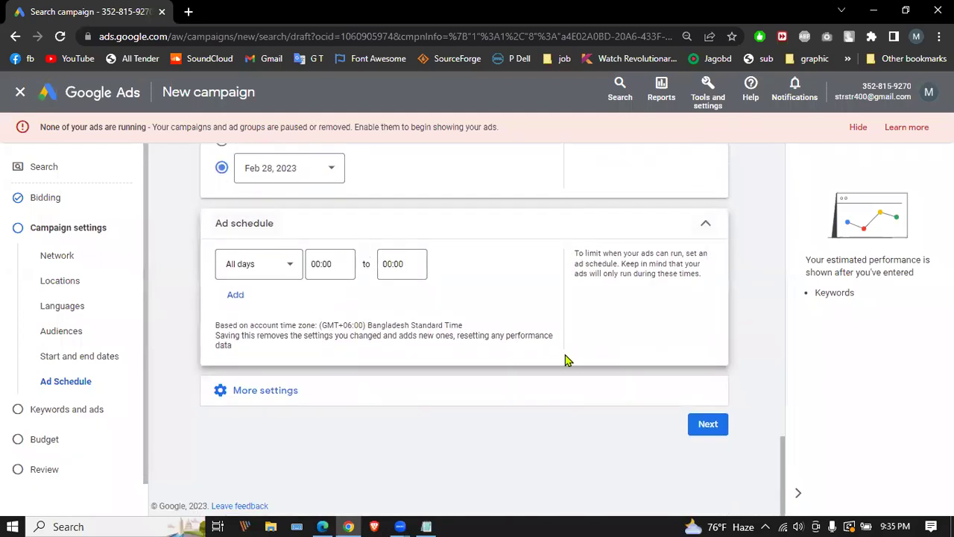
left_click(283, 266)
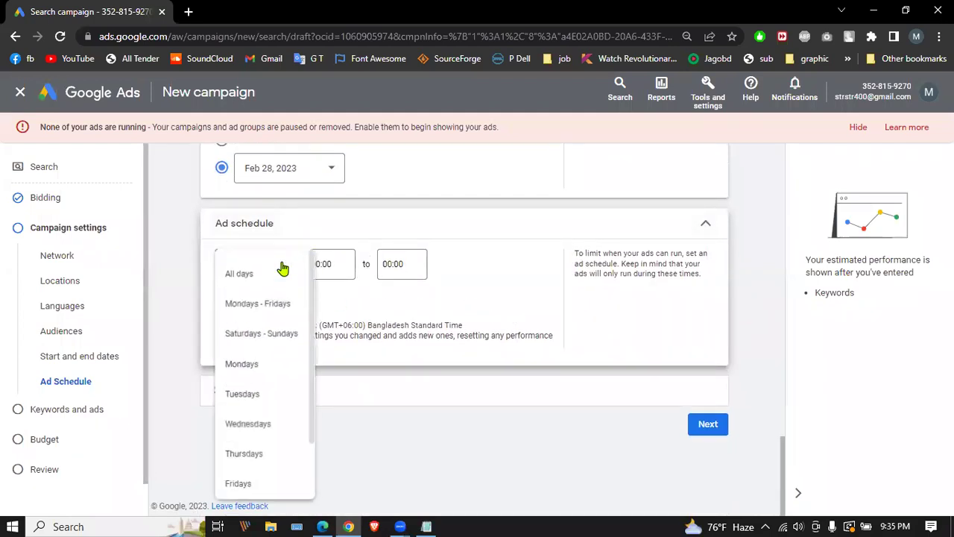
left_click(283, 266)
Step: Continue from the campaign settings to Keywords and ads, and exit the new keywords experience guide
left_click(707, 425)
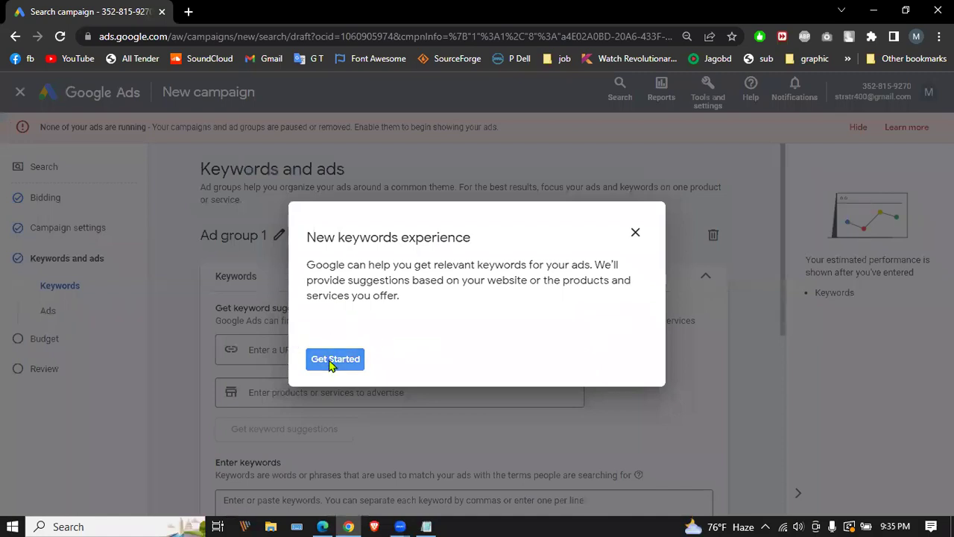
left_click(337, 359)
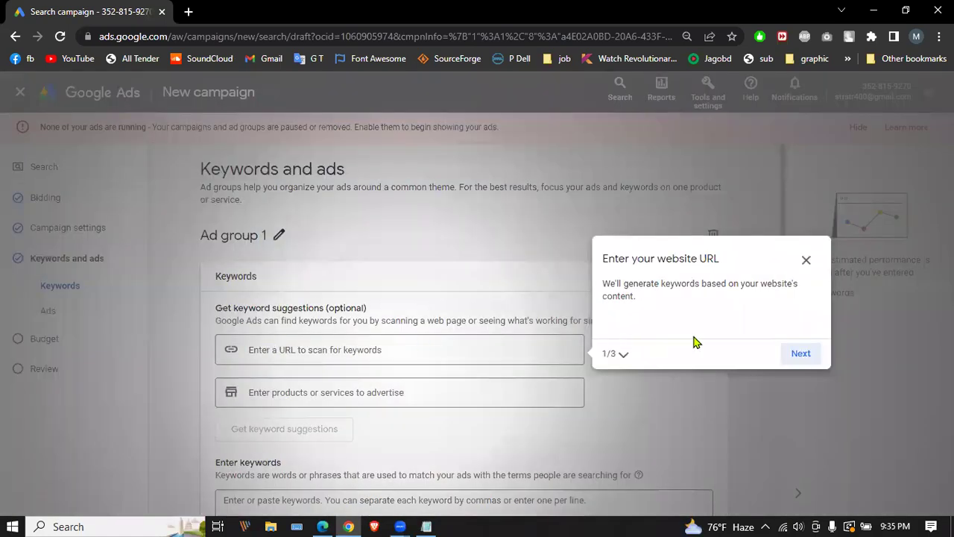
left_click(802, 350)
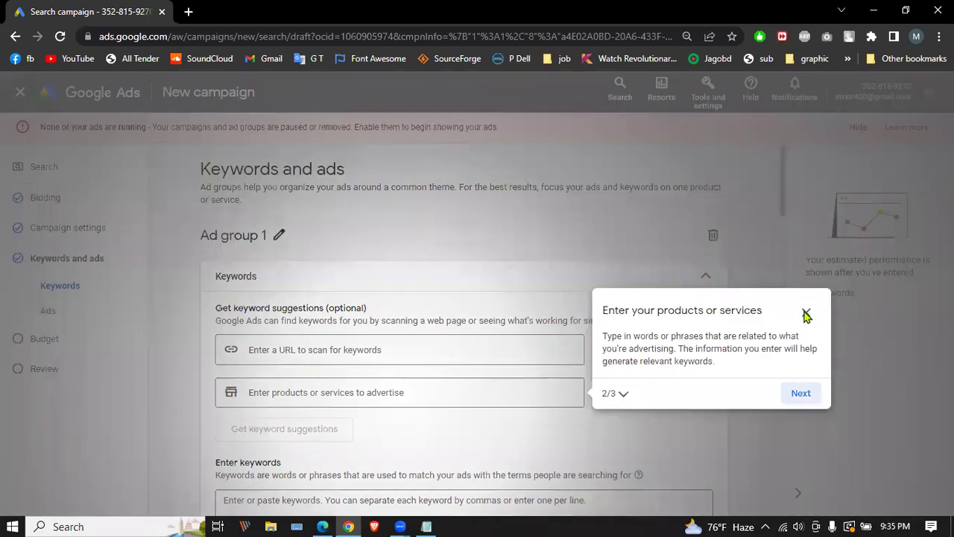
left_click(807, 316)
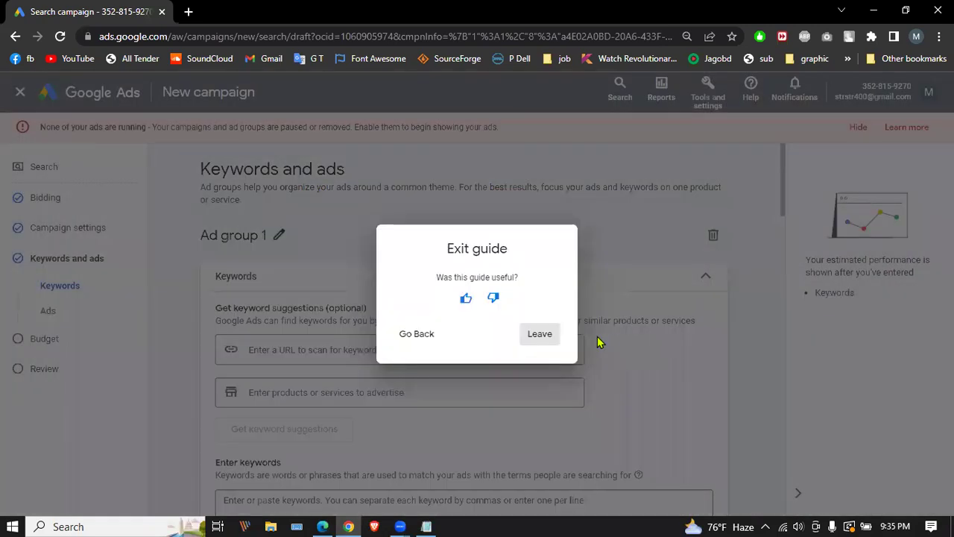
left_click(549, 341)
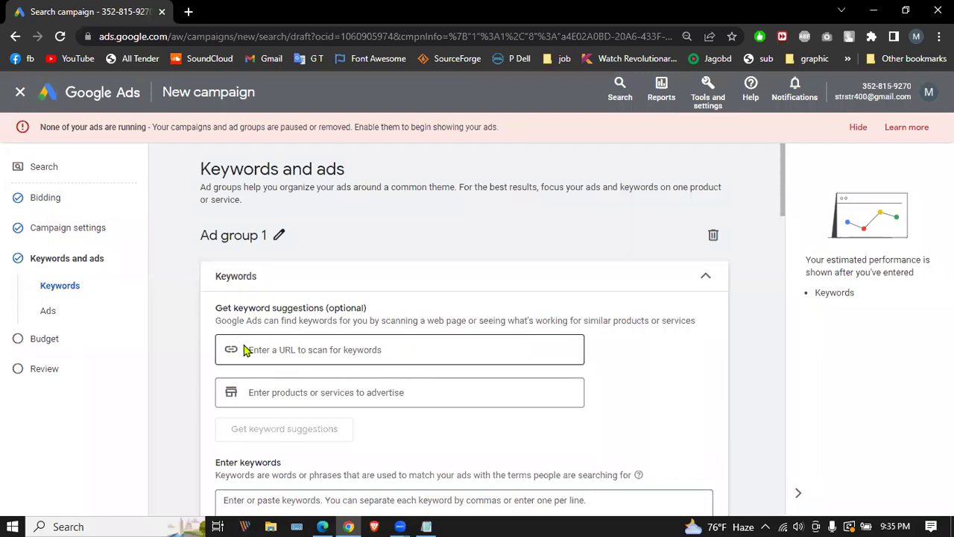
left_click(266, 348)
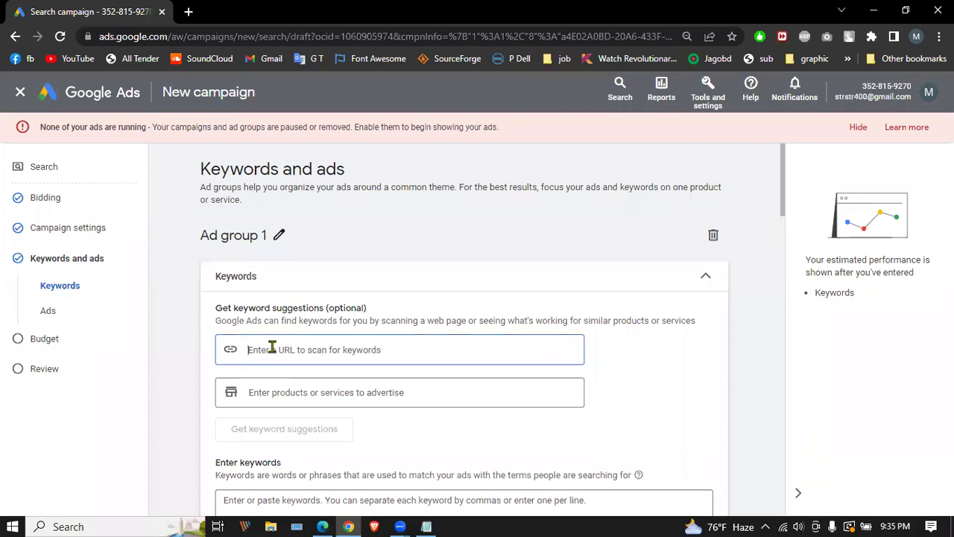
type("www")
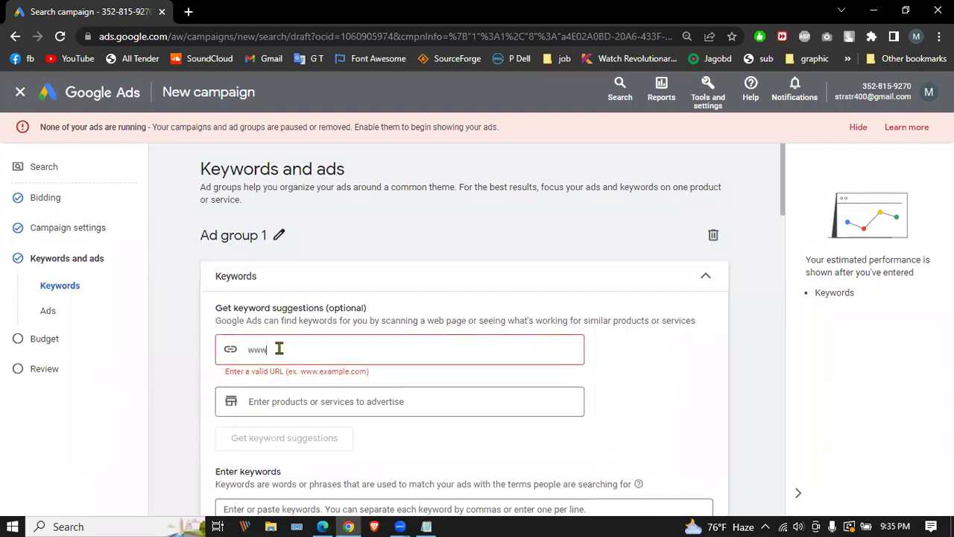
type(".dy")
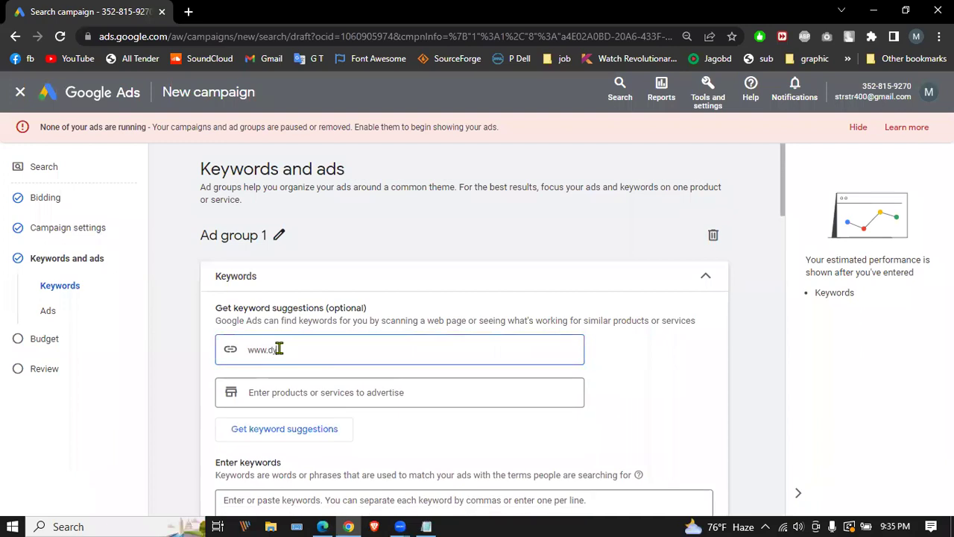
type("namicsbd.com")
left_click(365, 390)
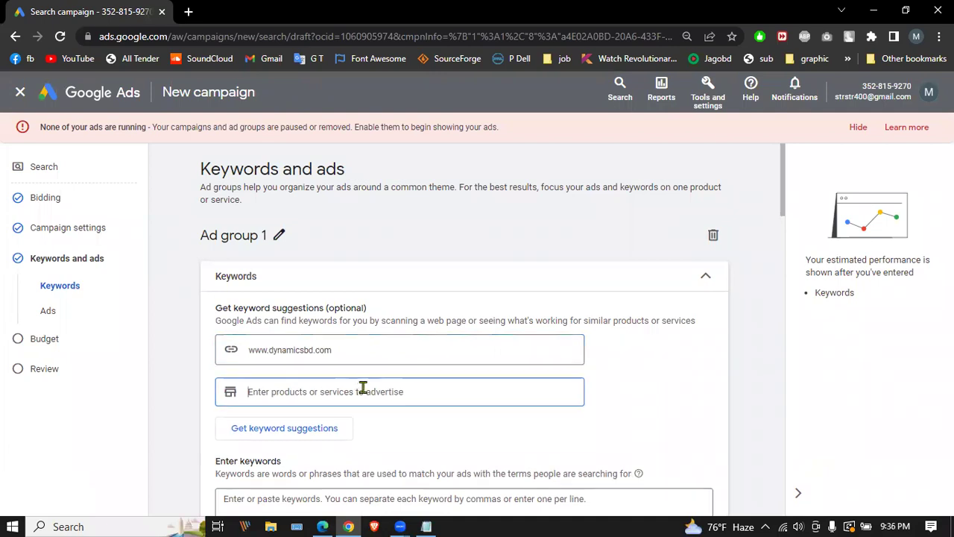
left_click(310, 430)
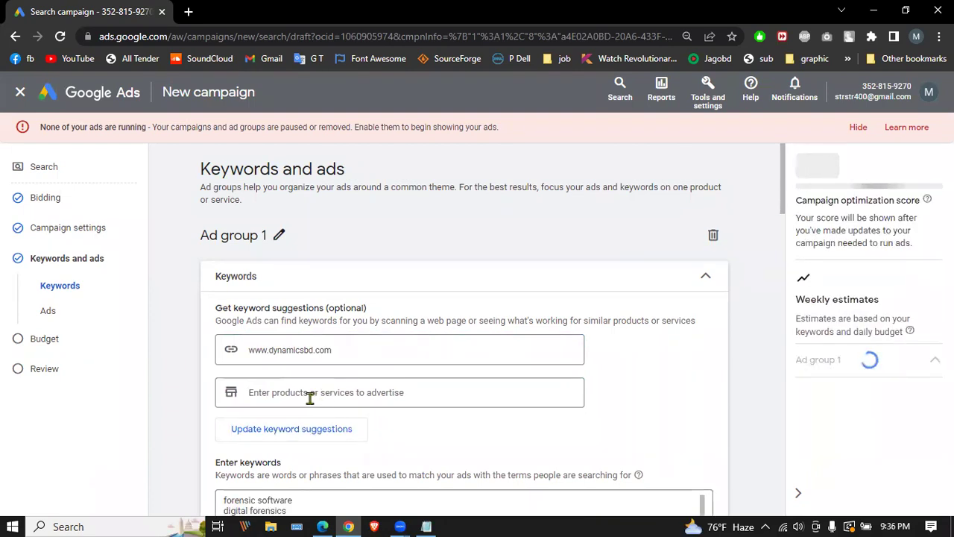
Step: Review the suggested keyword list and examine the Avg. CPC figure in Ad group 1's weekly estimates
scroll(393, 364, "down", 1)
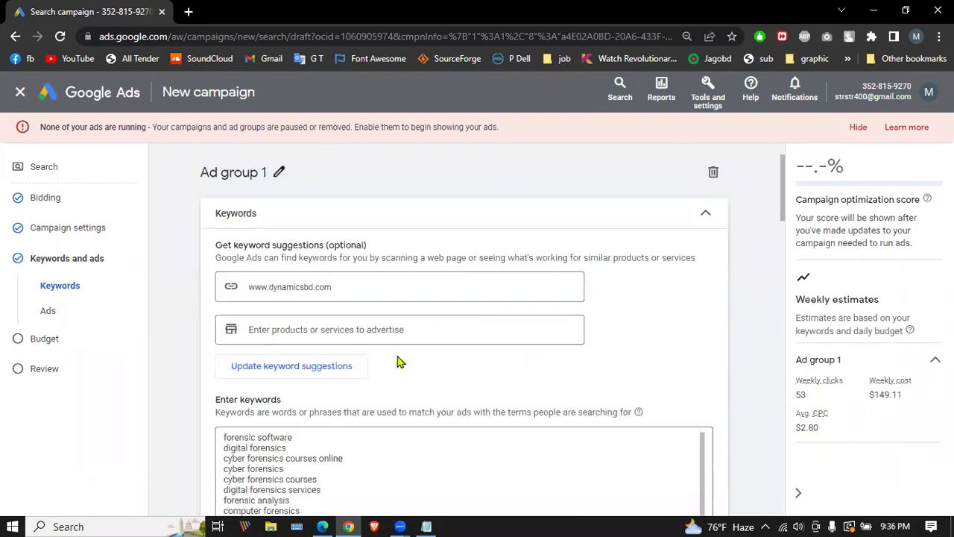
scroll(398, 362, "down", 1)
scroll(311, 396, "down", 2)
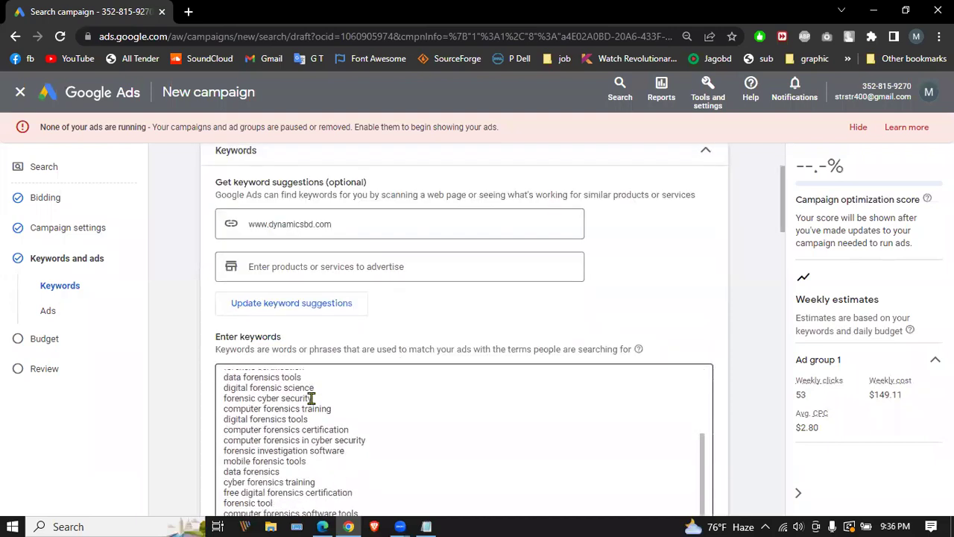
scroll(268, 312, "down", 1)
scroll(408, 317, "down", 1)
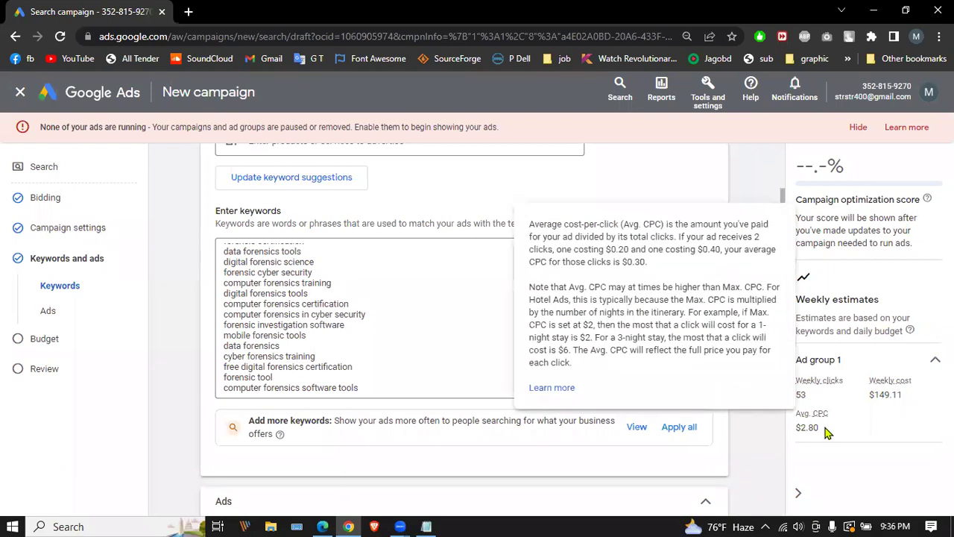
mouse_move(812, 421)
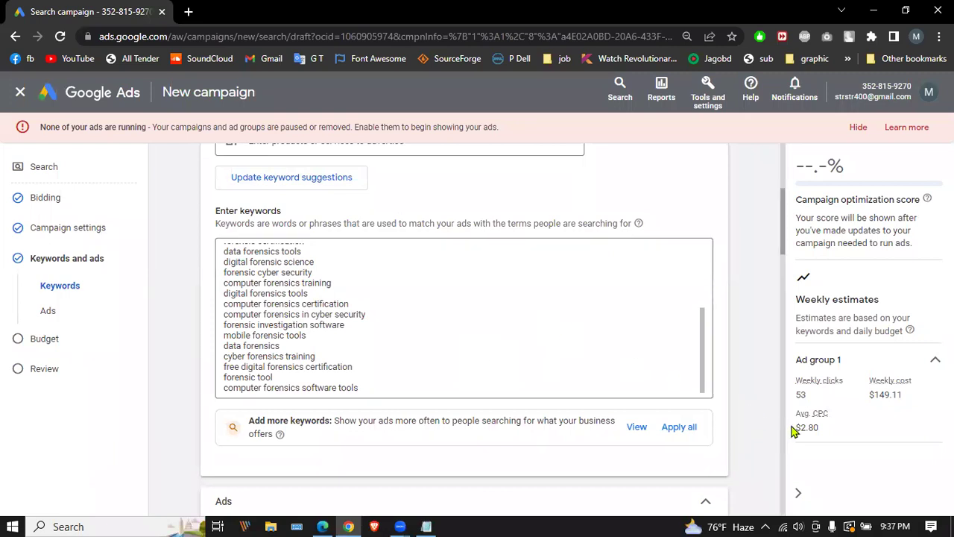
left_click_drag(794, 430, 827, 432)
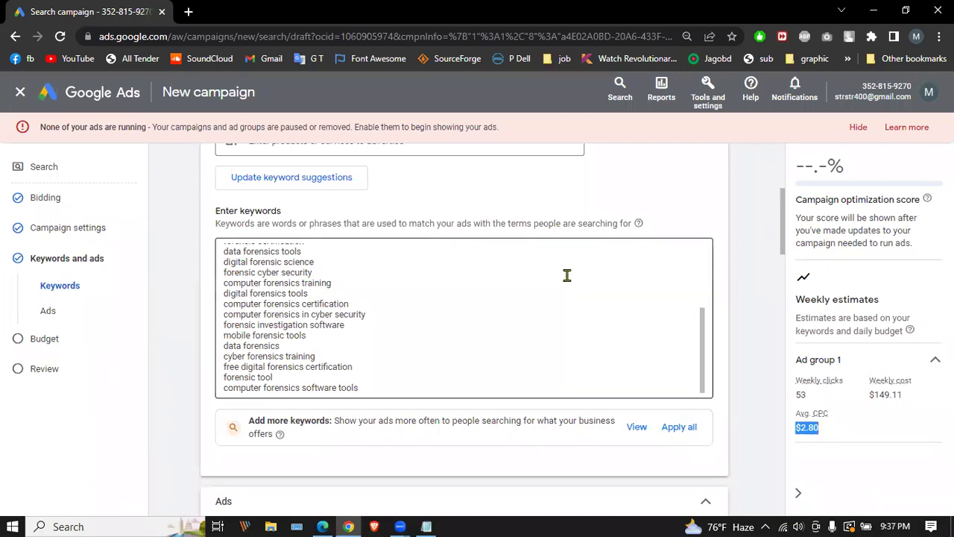
Step: Remove the keyword "forensic certification" from Ad group 1's keyword list
scroll(566, 276, "down", 1)
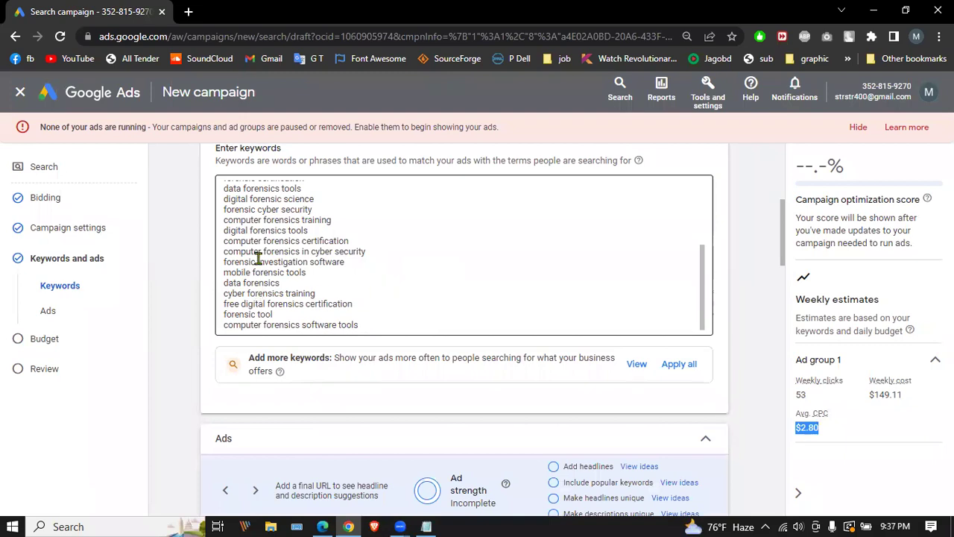
scroll(313, 251, "up", 4)
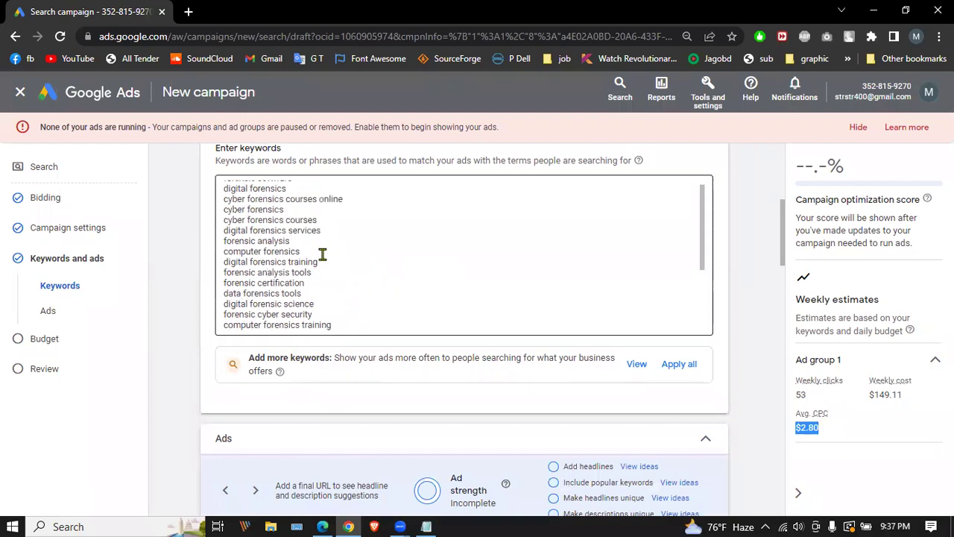
scroll(329, 319, "down", 1)
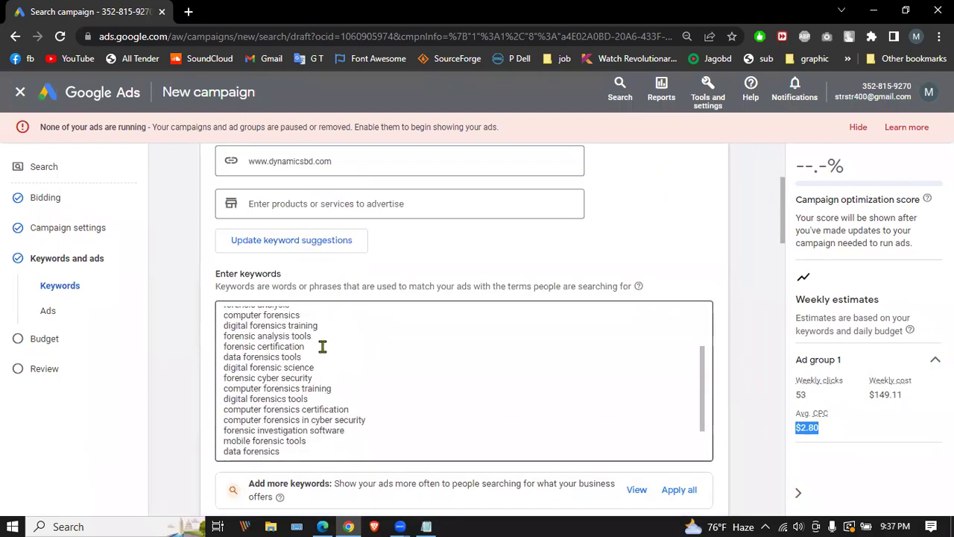
left_click_drag(322, 345, 214, 351)
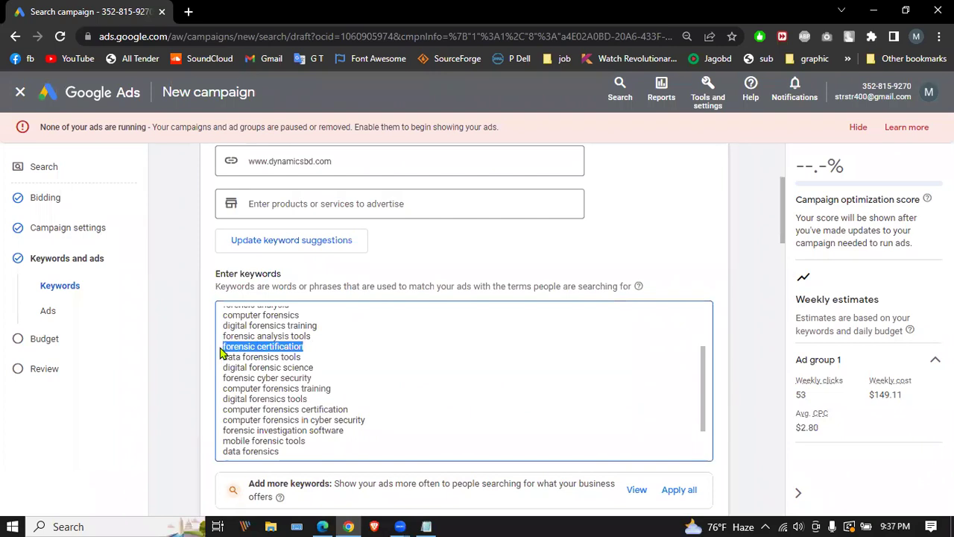
key("BackSpace")
key("BackSpace")
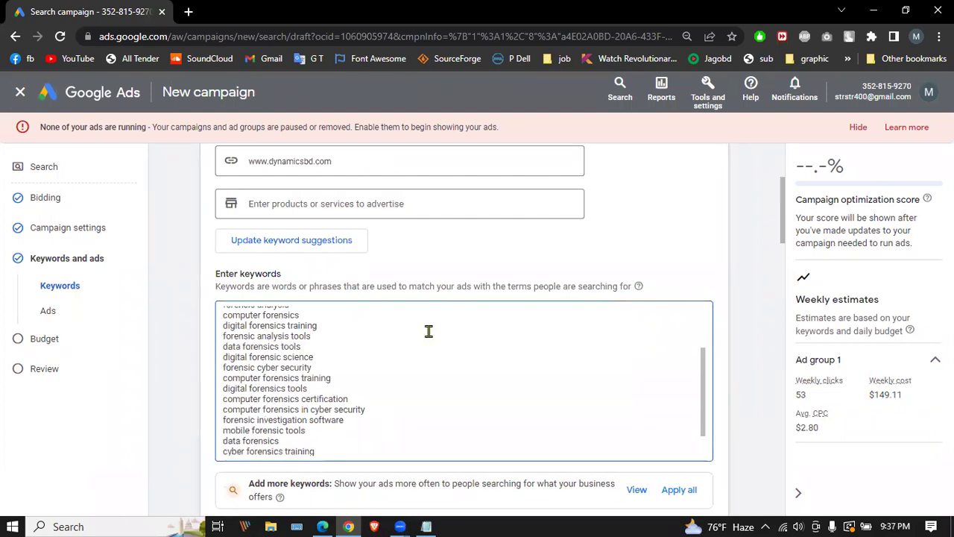
Step: Apply all of the additional keyword recommendations to Ad group 1
scroll(345, 301, "down", 3)
scroll(344, 301, "down", 2)
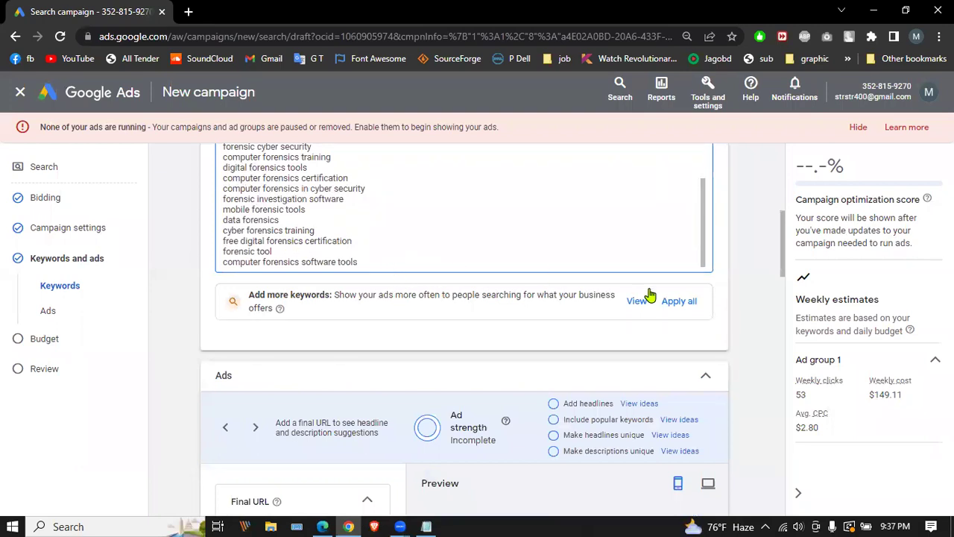
left_click(677, 301)
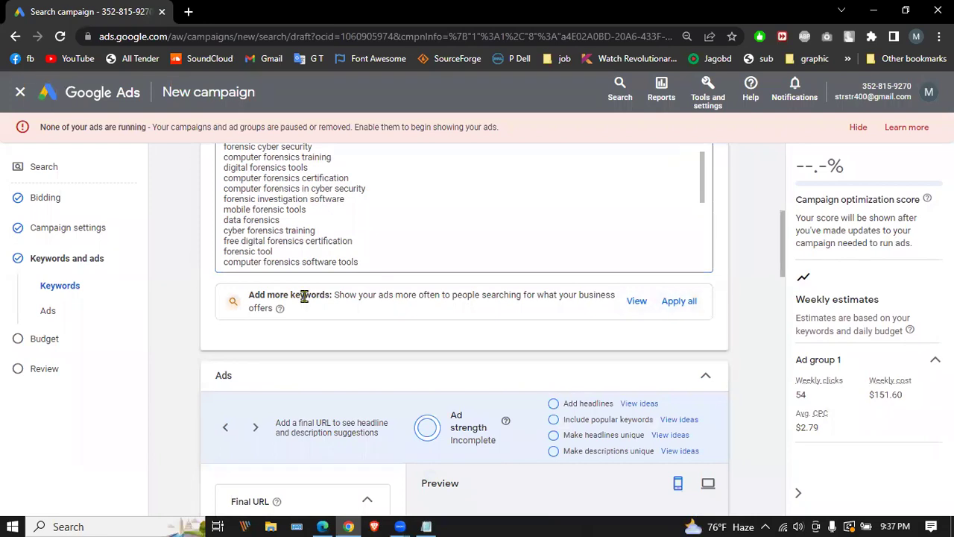
scroll(606, 325, "down", 2)
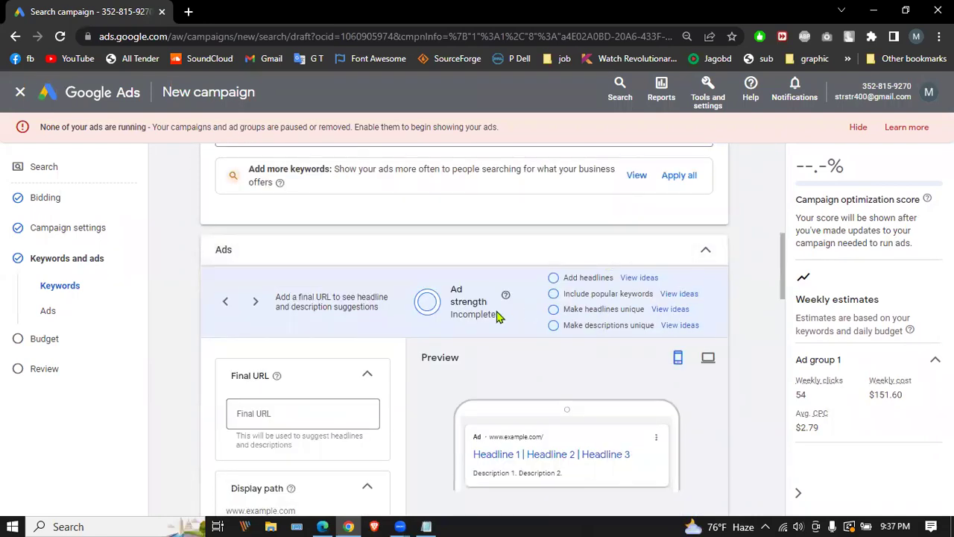
scroll(498, 319, "down", 1)
scroll(496, 321, "down", 1)
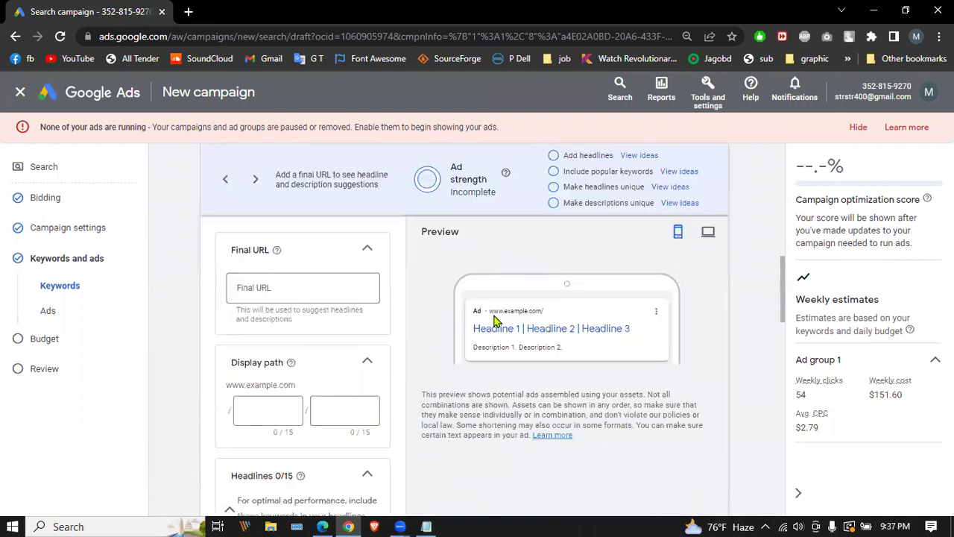
left_click(342, 288)
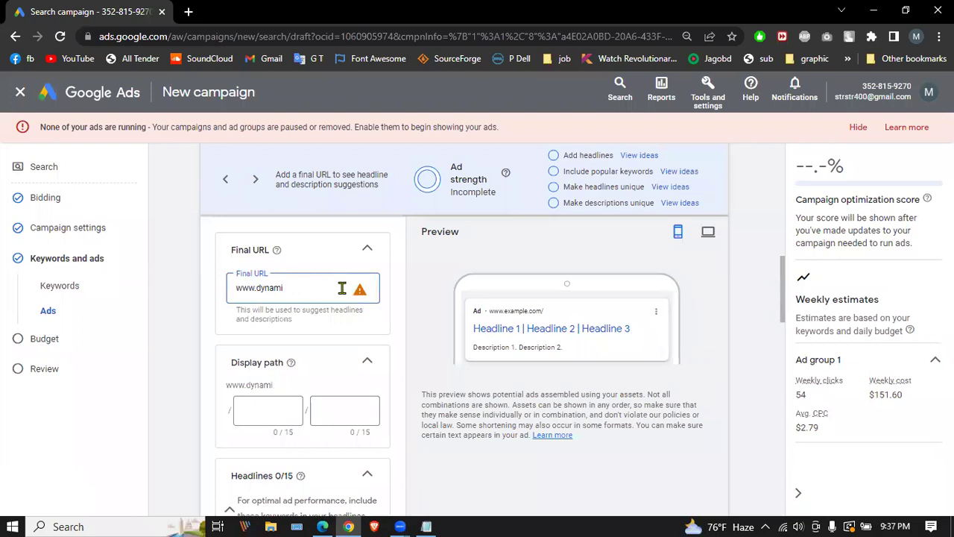
type(".com")
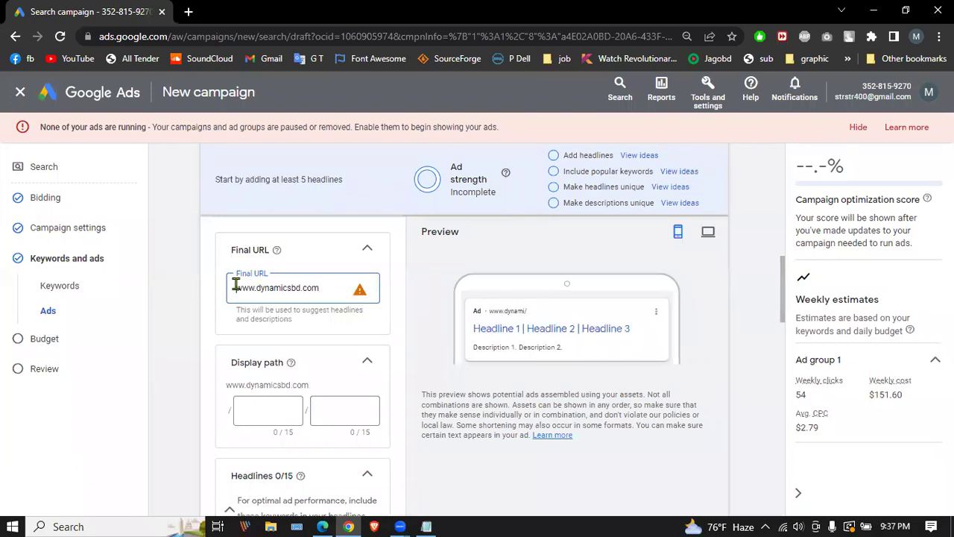
key("Home")
type("https")
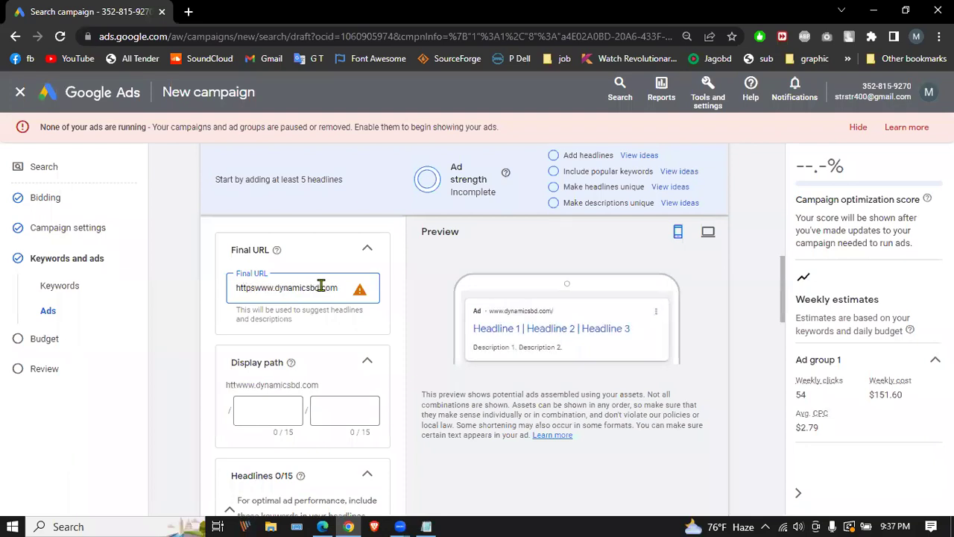
type("://")
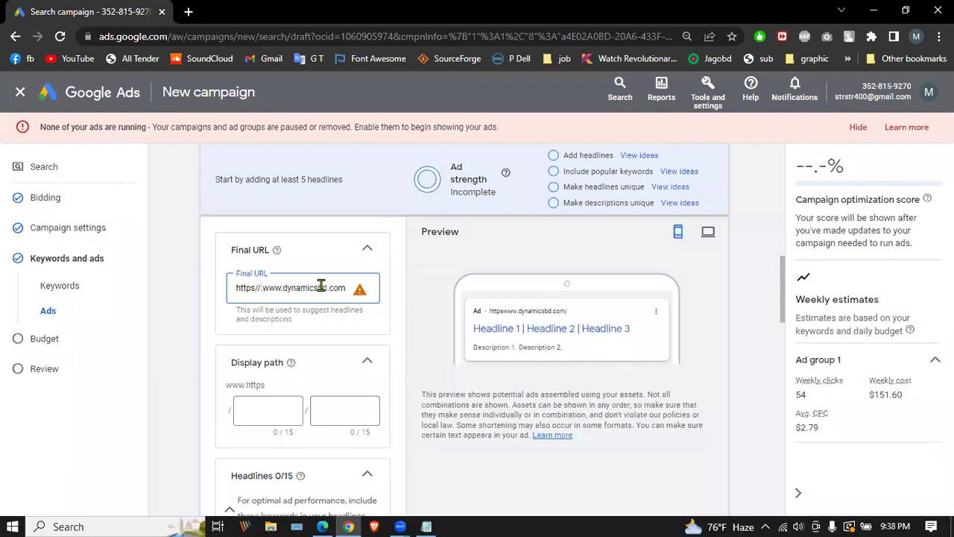
key("BackSpace")
key("BackSpace")
type(":")
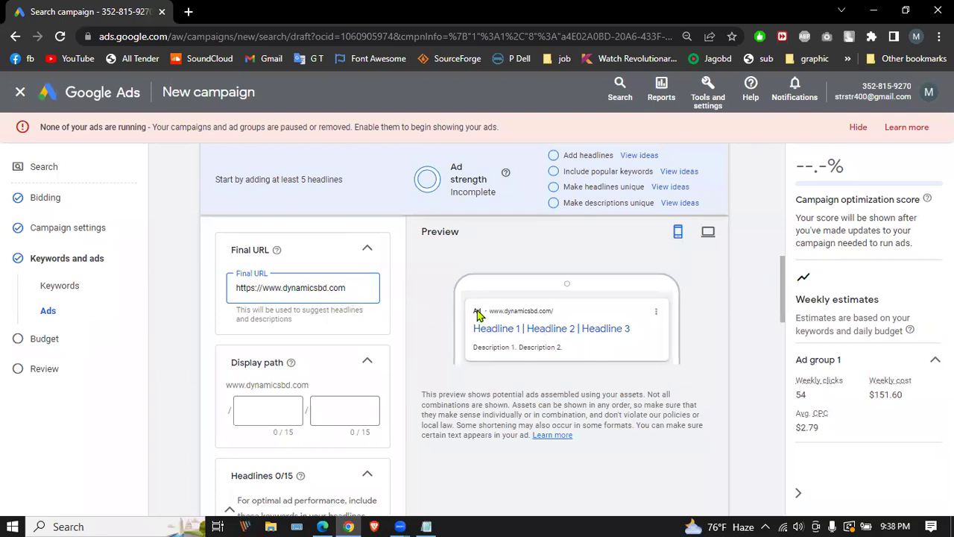
Step: Open more headline ideas and add the suggested headlines Best Forensic Software Company, Digital Forensics, and Forensic & Cyber Security to the ad
scroll(332, 330, "down", 3)
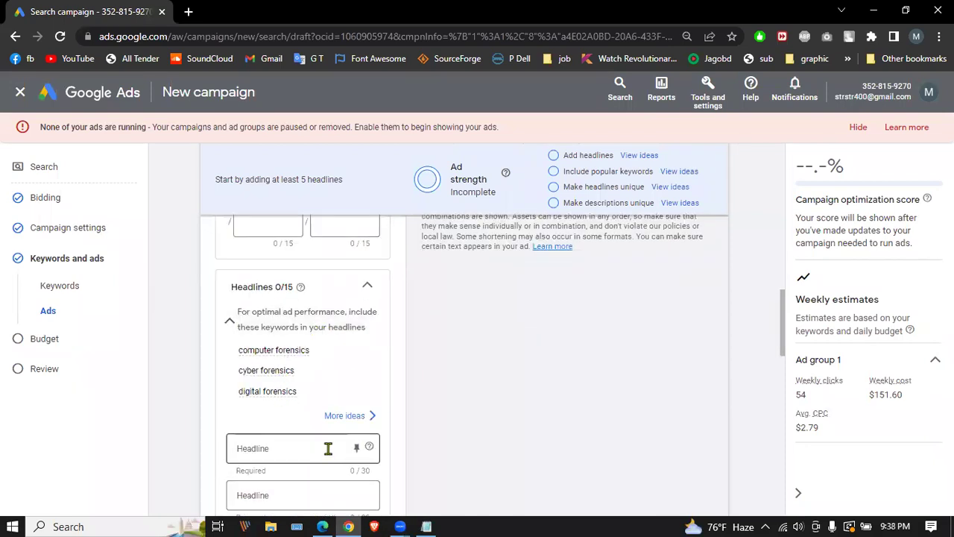
scroll(326, 447, "down", 1)
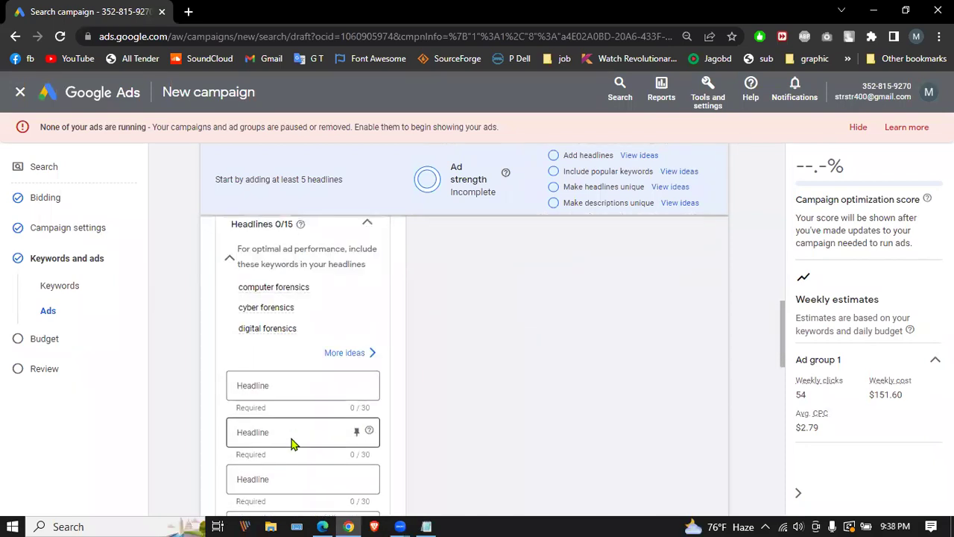
left_click(343, 355)
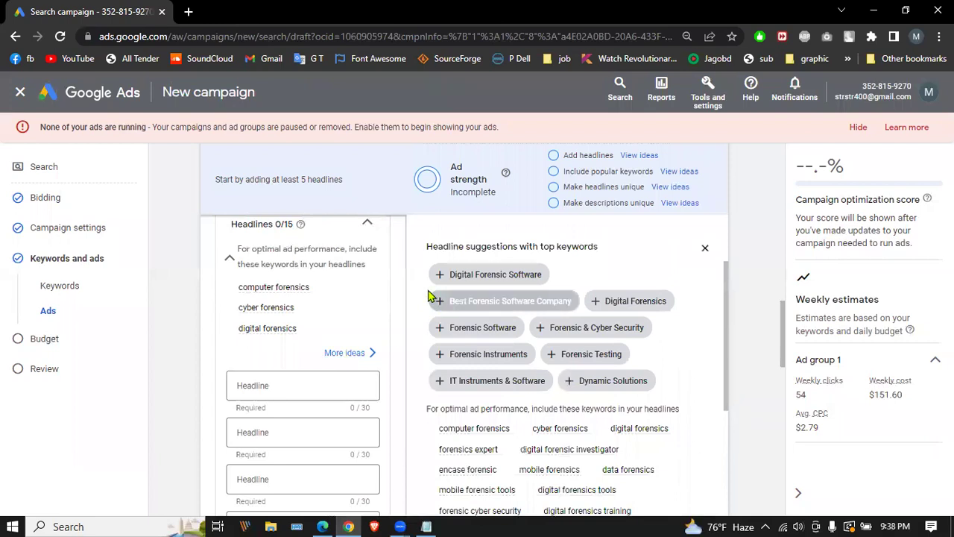
left_click(486, 301)
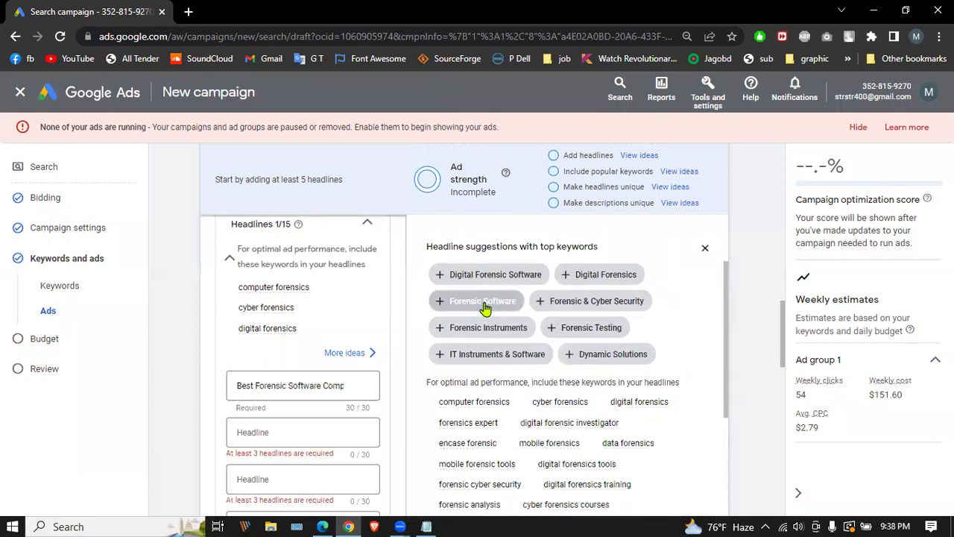
left_click(596, 277)
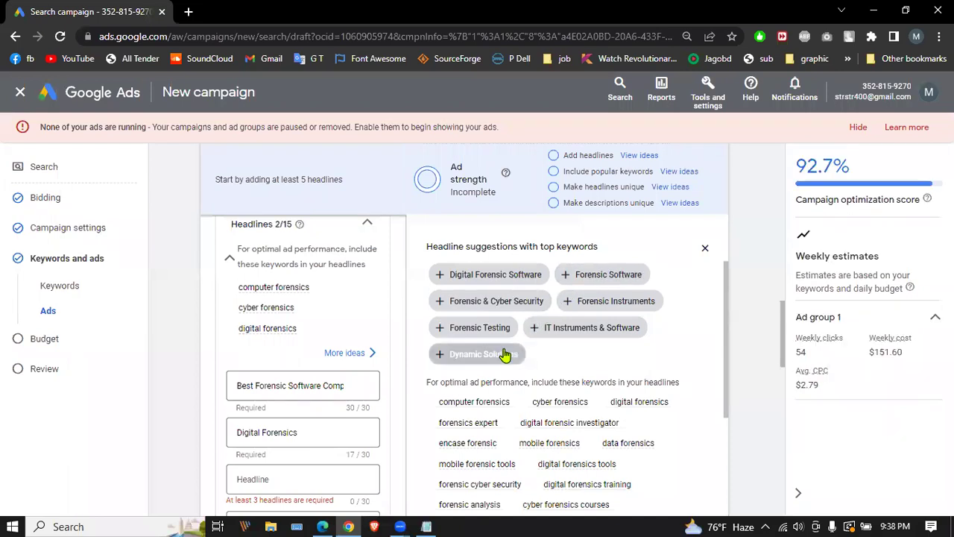
left_click(503, 306)
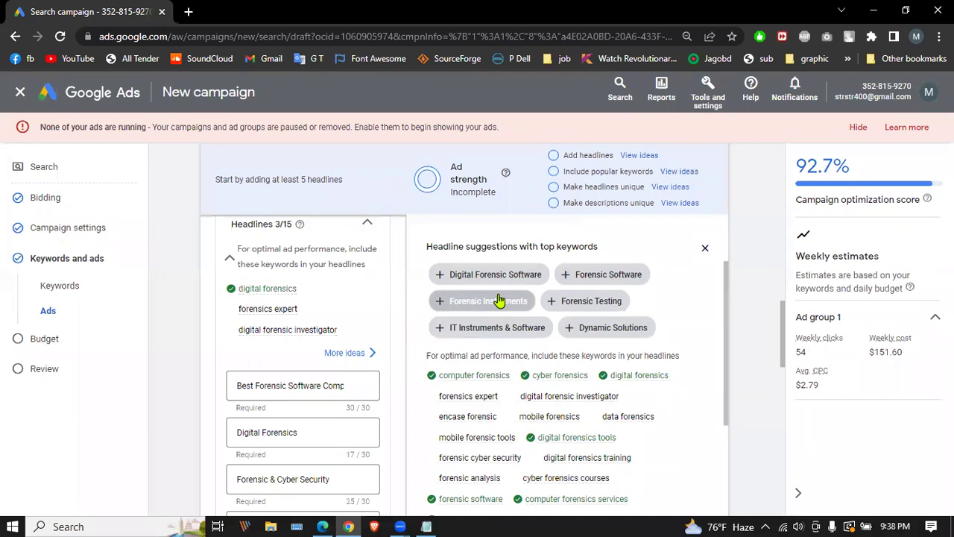
Step: Check the added headlines, close the headline suggestions, and examine the ad preview and the remaining fields down to Descriptions
scroll(207, 298, "down", 2)
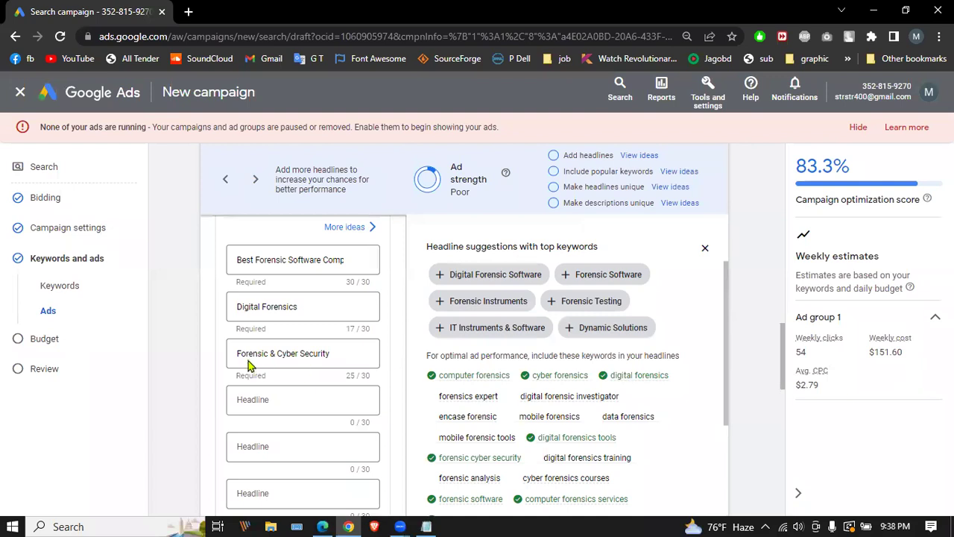
scroll(204, 345, "up", 5)
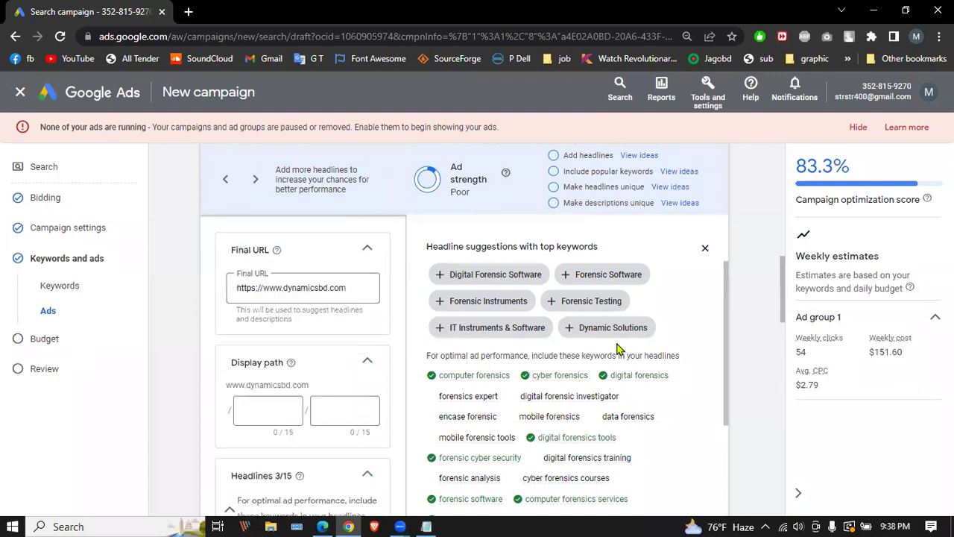
scroll(617, 349, "down", 2)
scroll(228, 320, "down", 3)
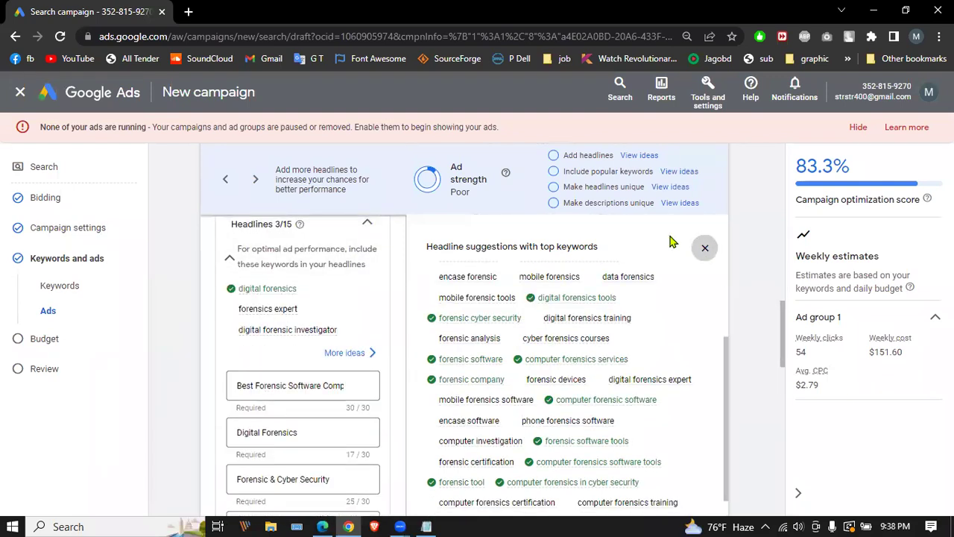
left_click(704, 248)
scroll(435, 312, "up", 3)
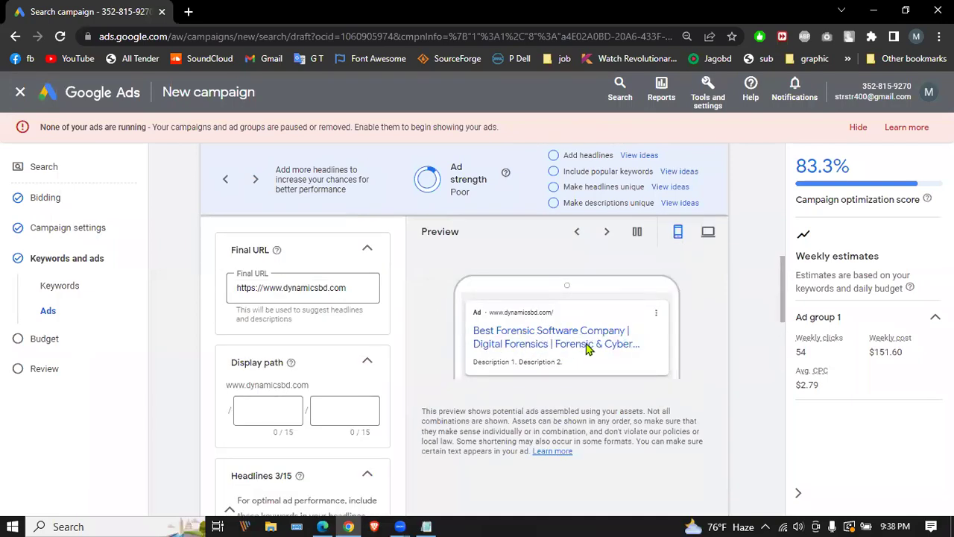
scroll(231, 279, "down", 6)
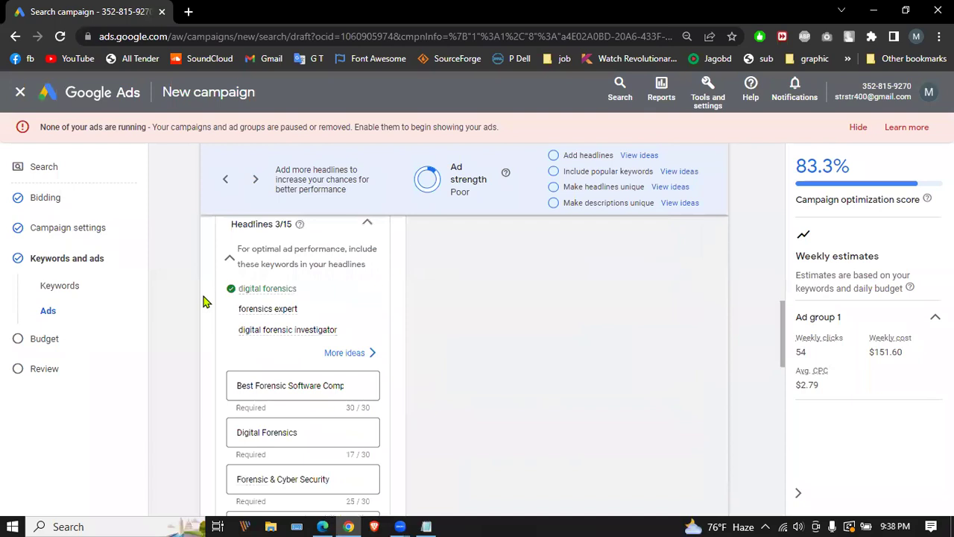
scroll(207, 290, "down", 3)
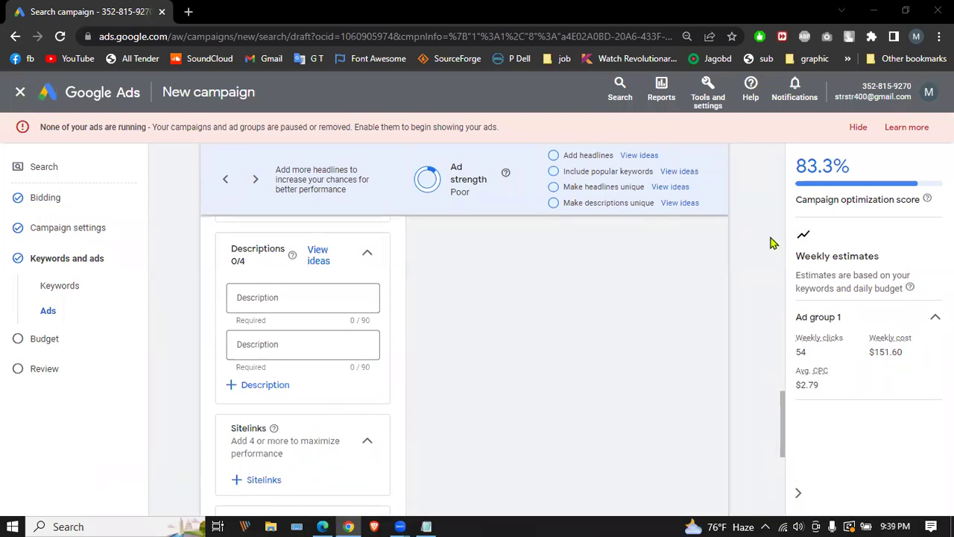
Step: Switch to Microsoft Edge, search for "google", and open the Google home page from the results
key("alt+Tab")
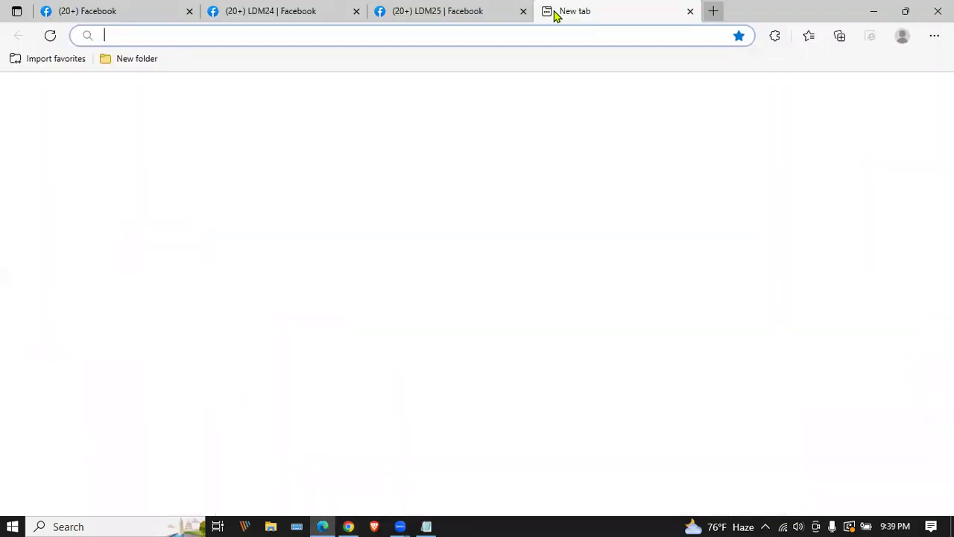
type("google")
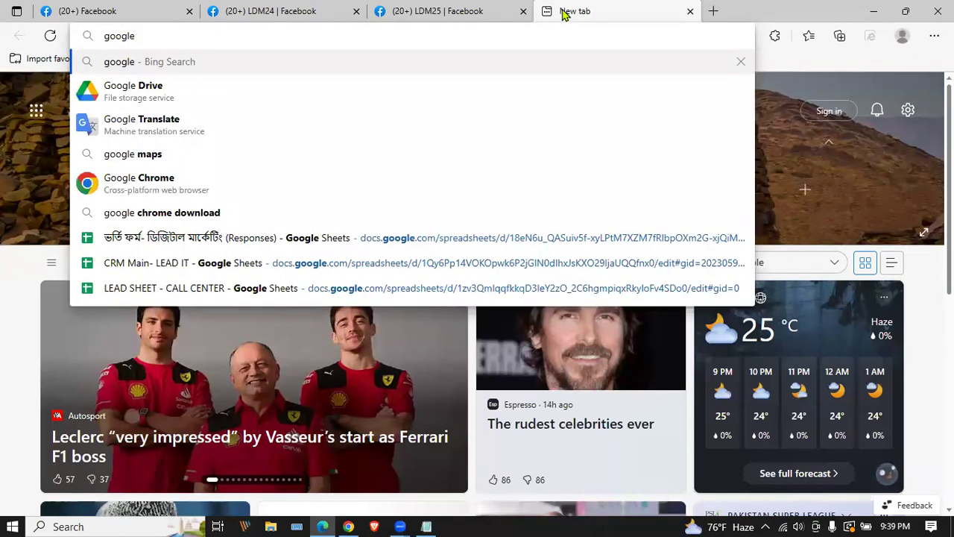
key("Return")
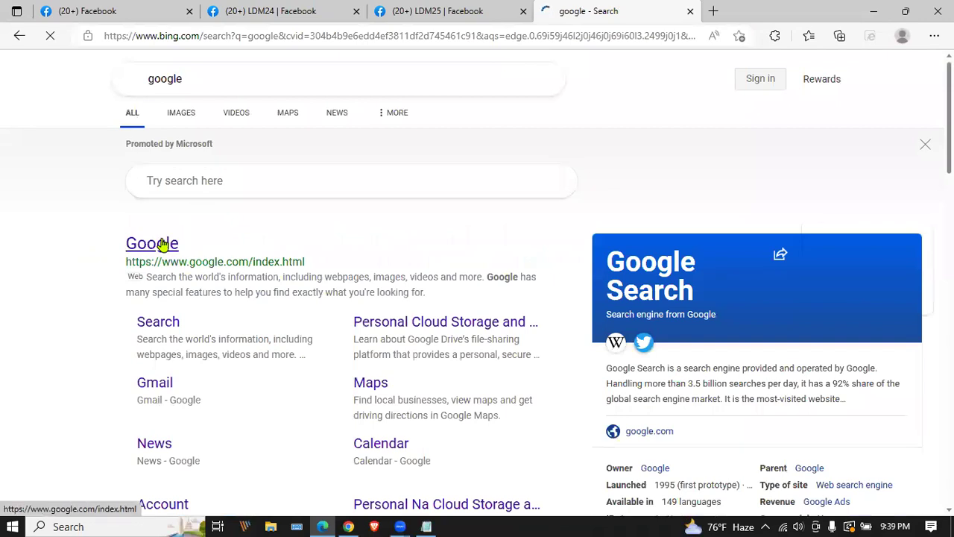
left_click(163, 240)
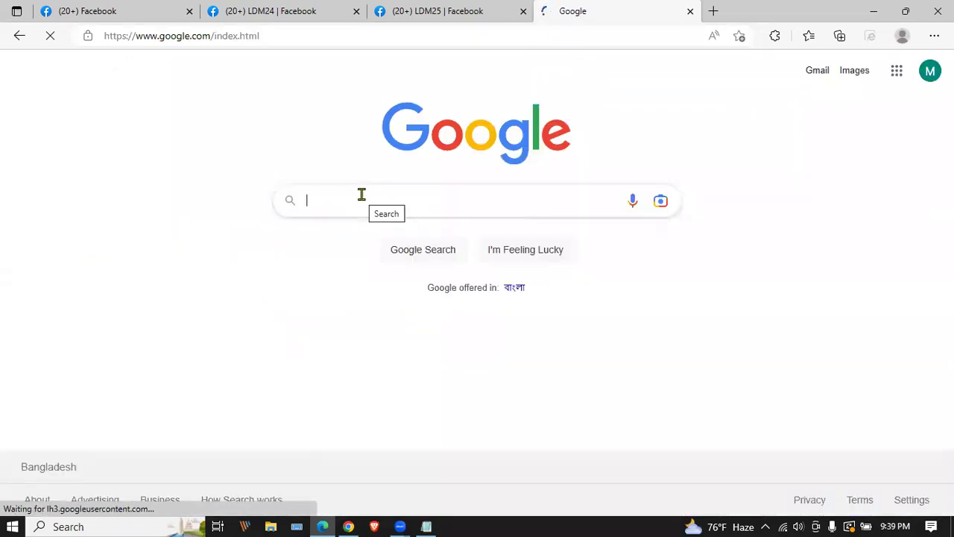
Step: Search Google for "forensic bd"
type("forensic ")
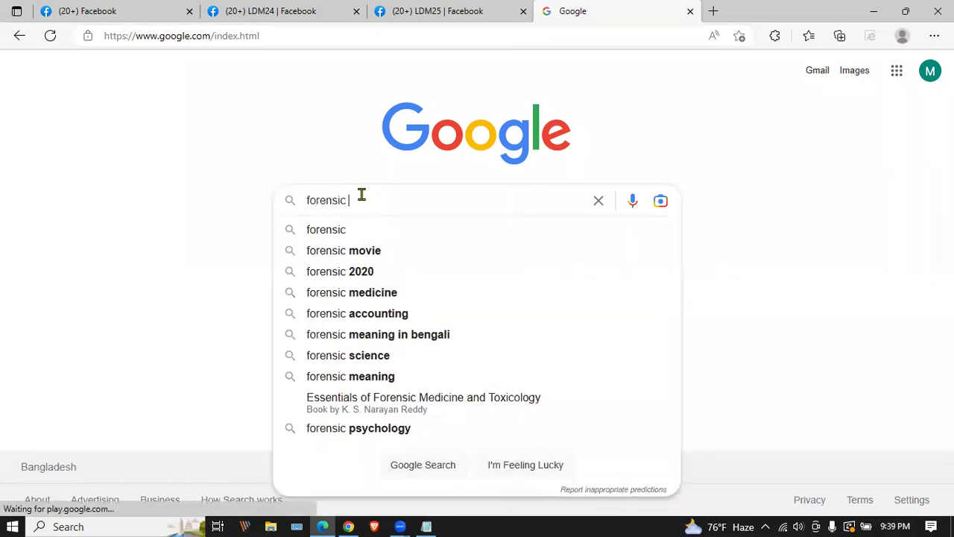
type("so")
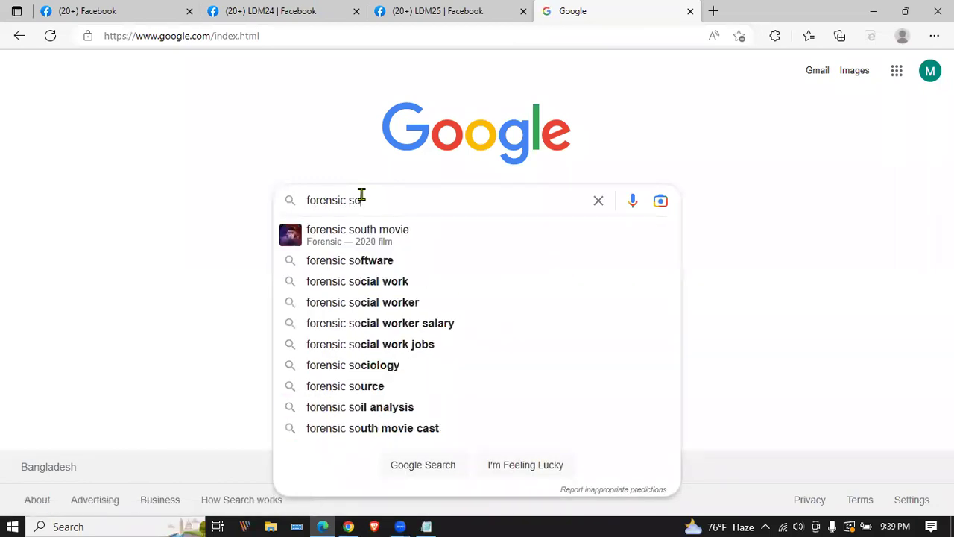
key("BackSpace")
key("BackSpace")
type("bd")
key("Return")
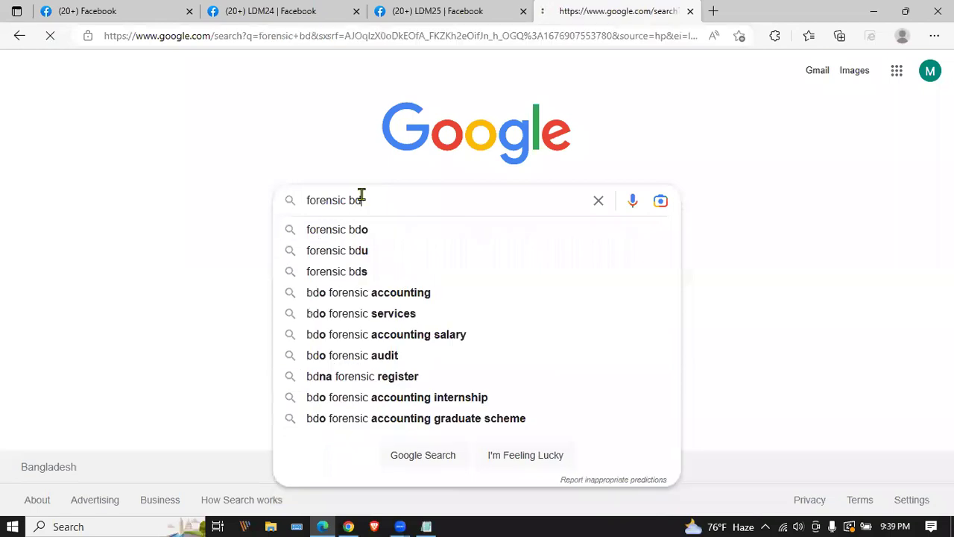
Step: Examine the "forensic bd" search results for how competing listings present their titles and descriptions
scroll(342, 192, "down", 4)
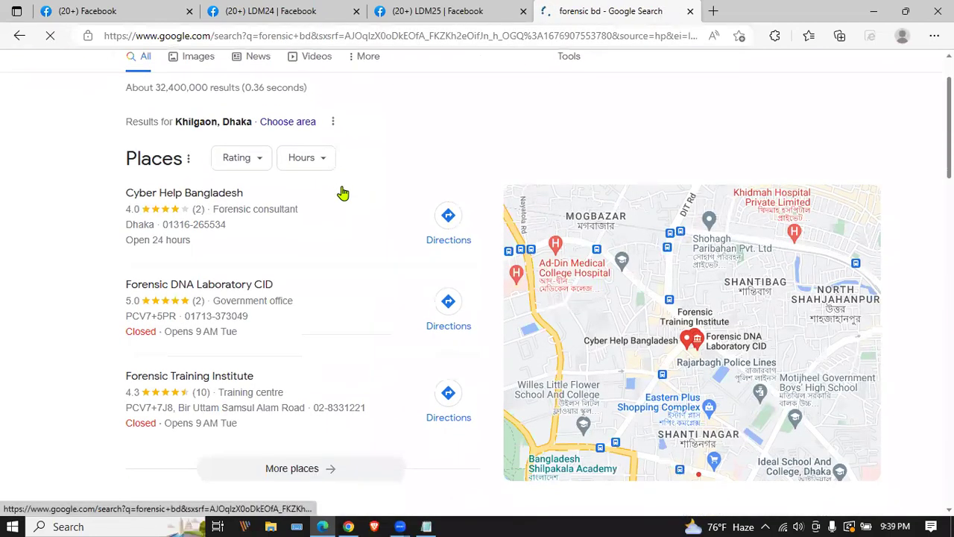
scroll(341, 192, "down", 4)
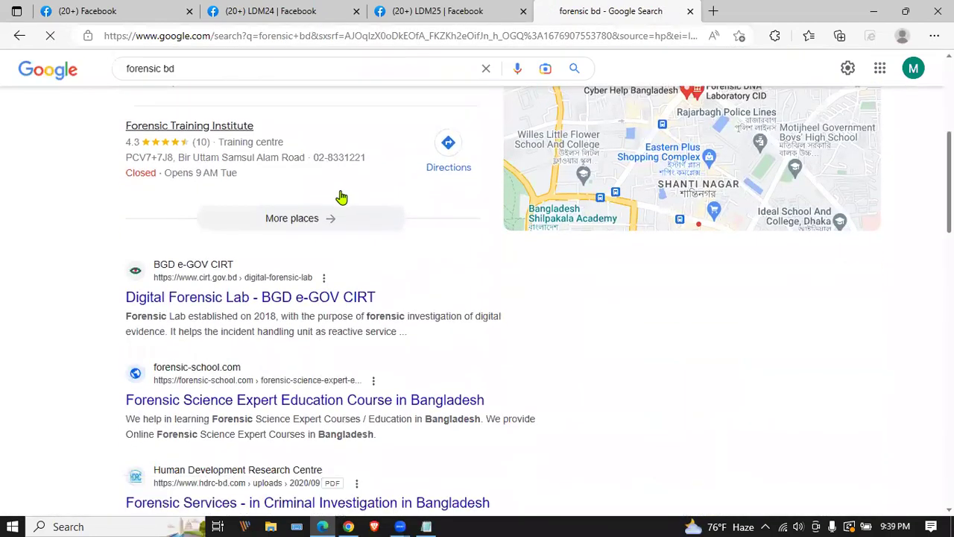
scroll(341, 193, "down", 3)
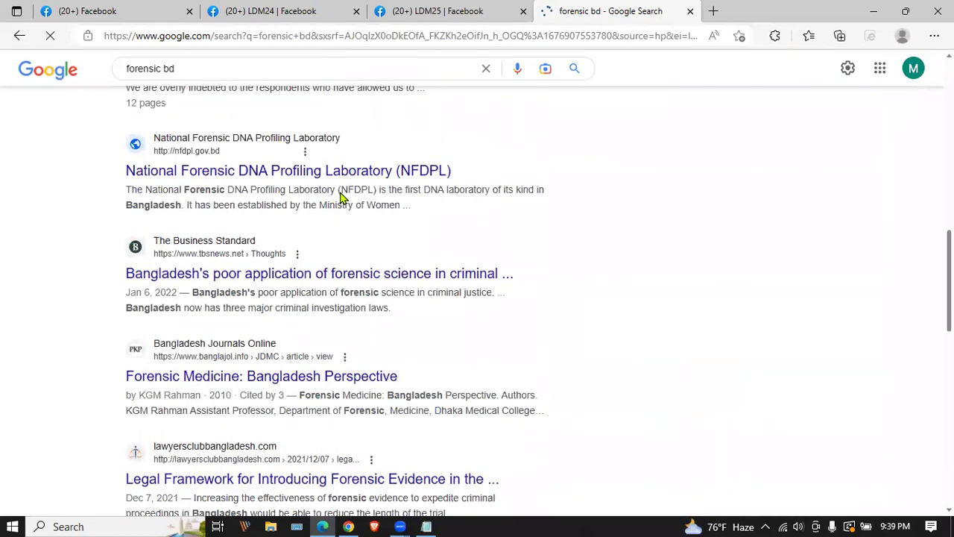
scroll(341, 195, "down", 4)
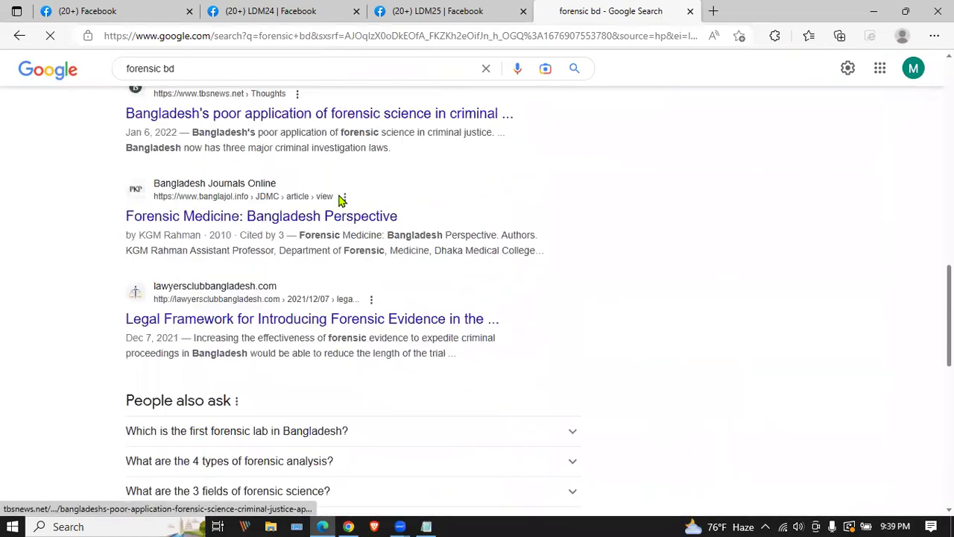
scroll(341, 198, "up", 6)
scroll(325, 192, "up", 4)
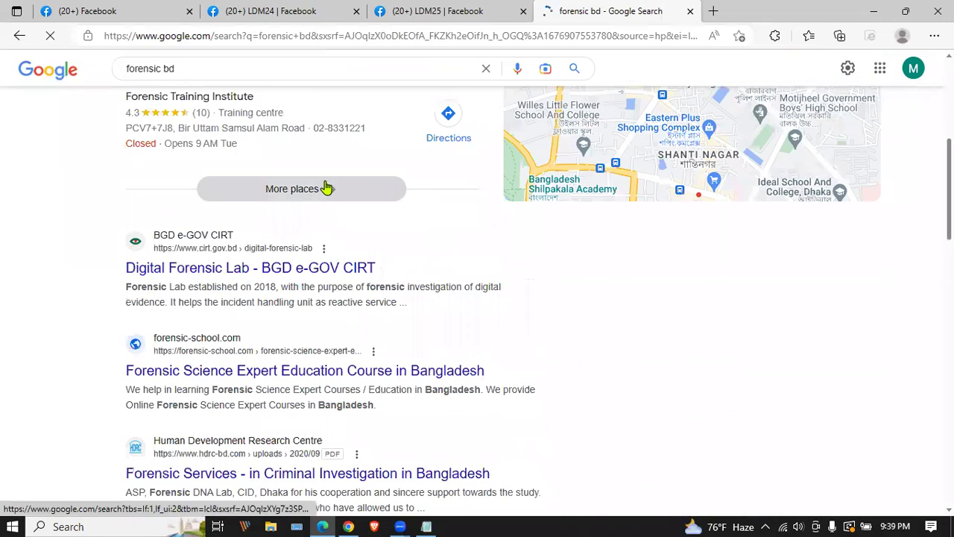
scroll(326, 187, "up", 3)
scroll(179, 90, "up", 2)
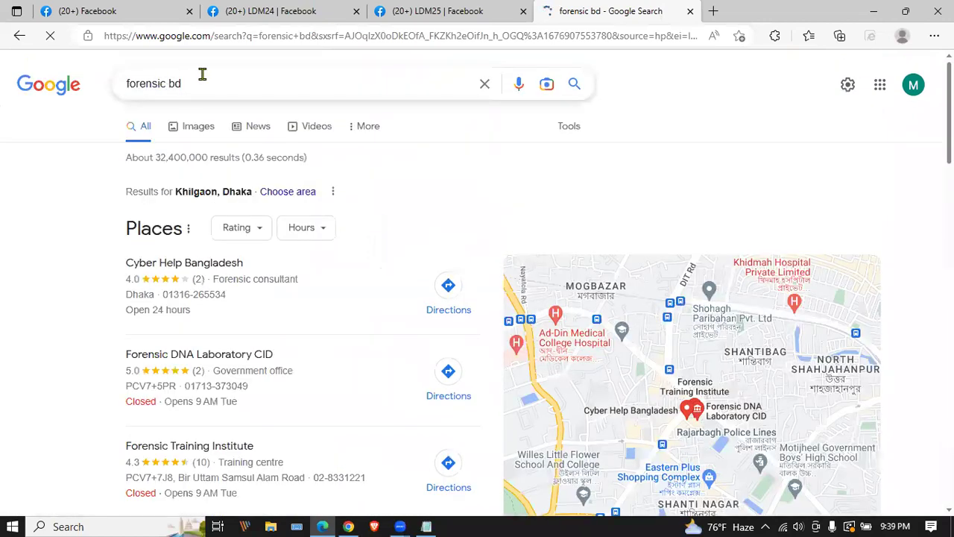
Step: Refine the Google search to "forensic software bd" and highlight the description line beneath the dynamicsbd.com result
left_click(202, 73)
key("Left")
key("Left")
type("sp")
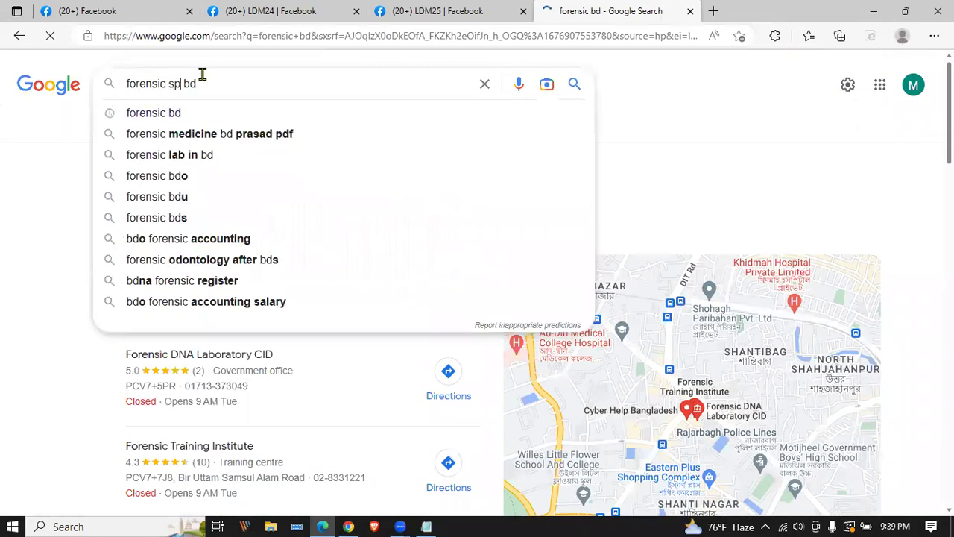
key("BackSpace")
type("oftware")
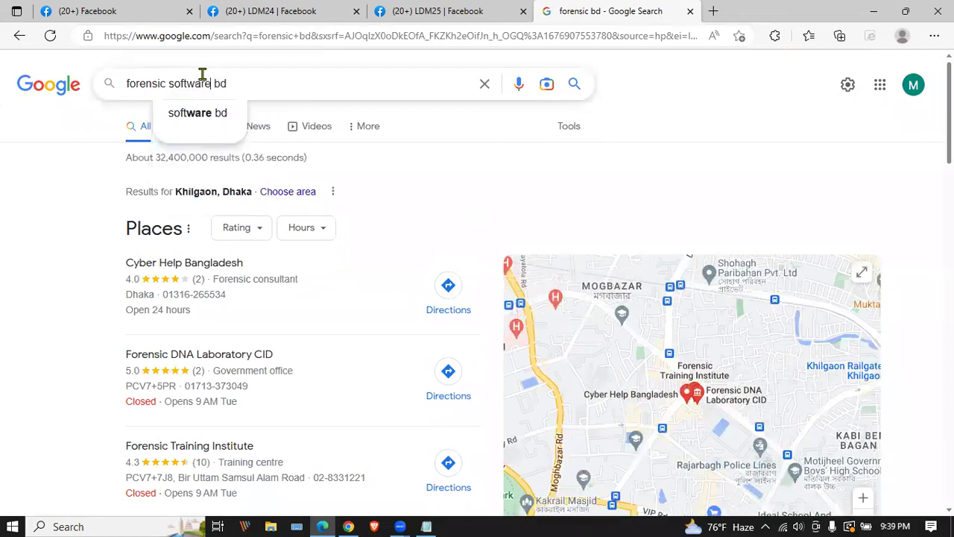
key("Return")
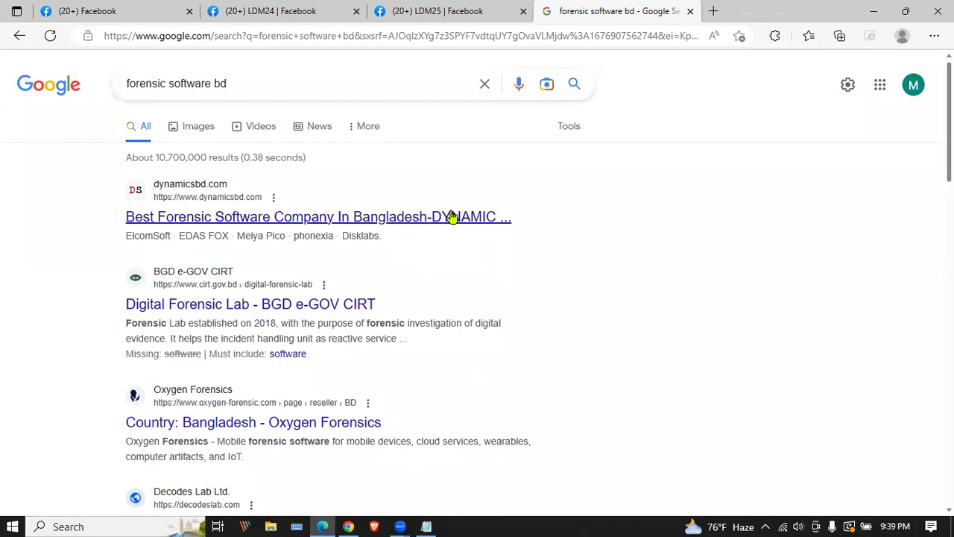
left_click_drag(125, 238, 401, 239)
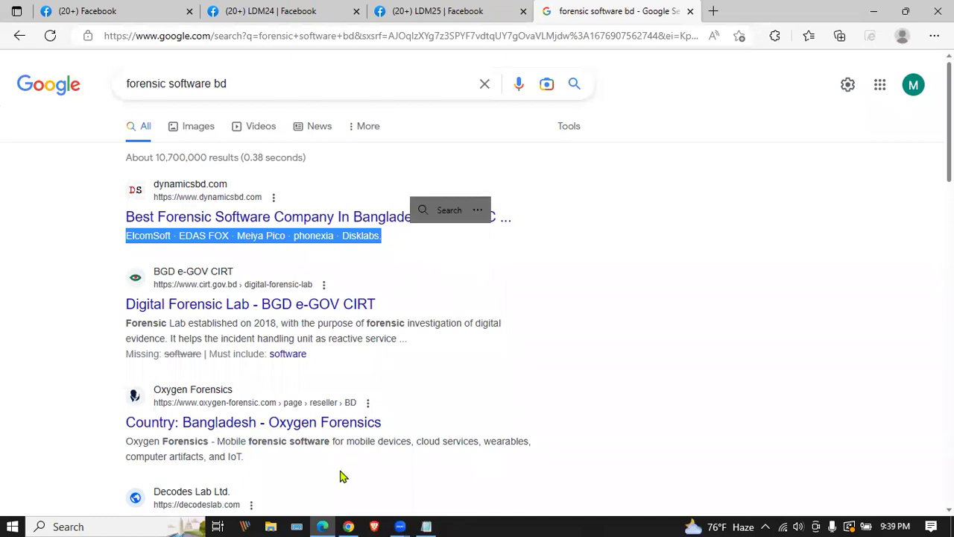
Step: Switch back to Google Ads in Chrome and add the suggested descriptions "Best Forensic Software Company In Bangladesh-DYNAMIC SOLUTIONS" and "We Provide High-quality Products with Excellent Service and Solutions for Our Customers"
left_click(348, 526)
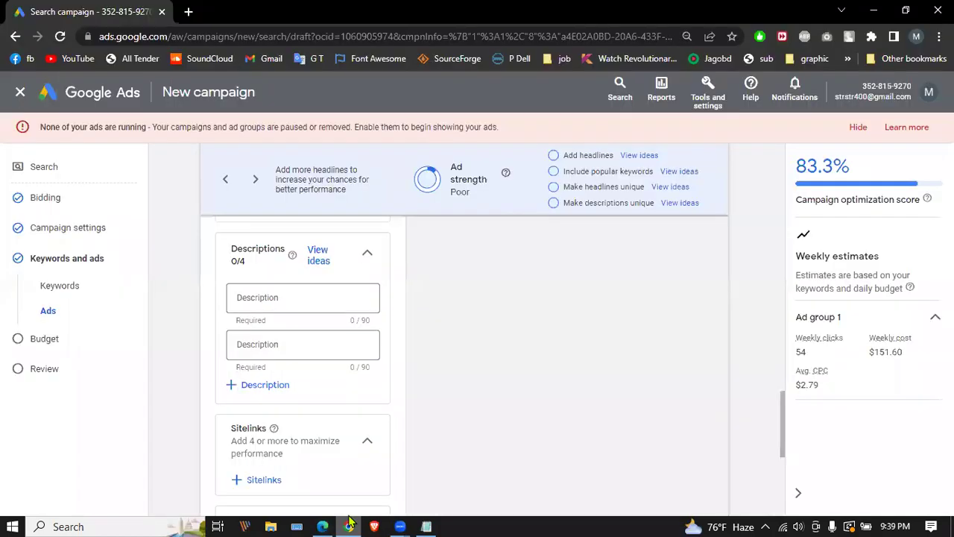
left_click(320, 257)
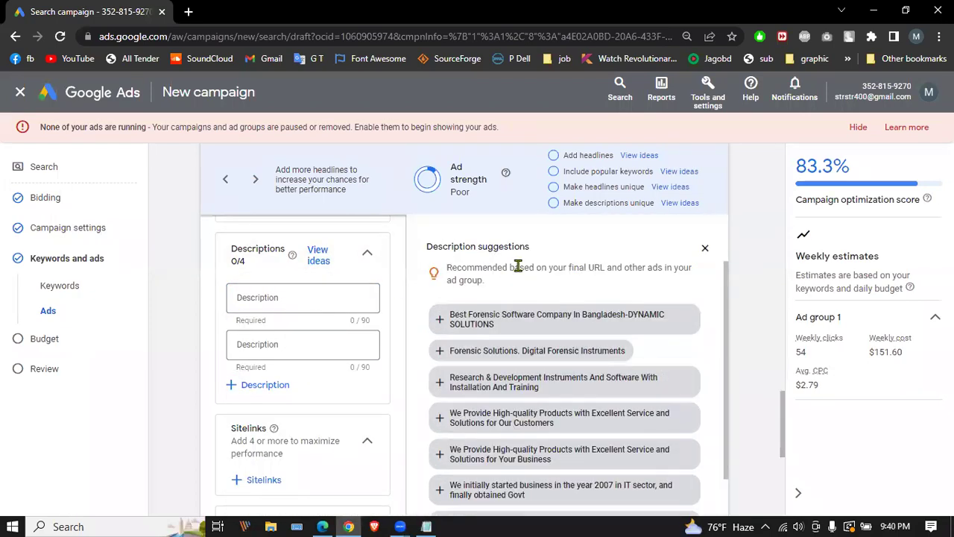
left_click(511, 318)
left_click(302, 345)
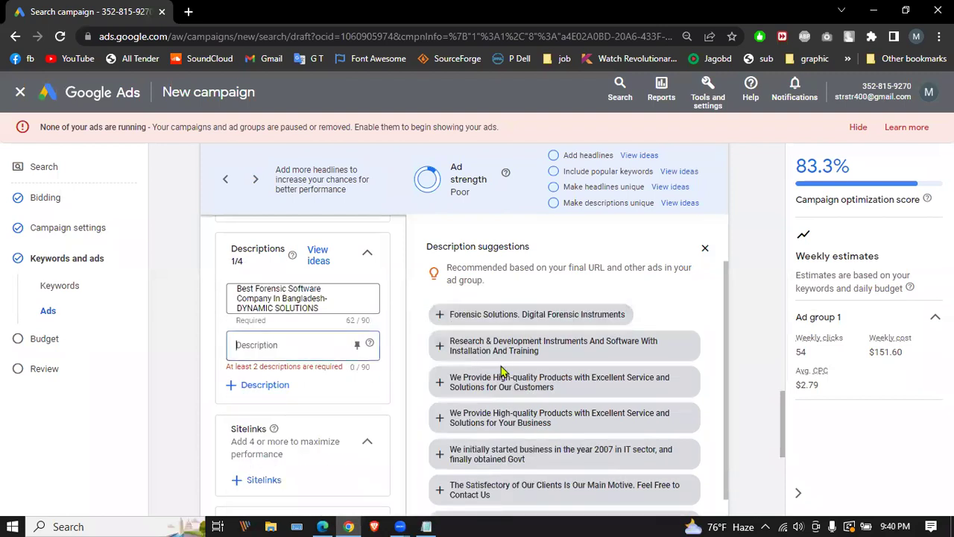
left_click(578, 387)
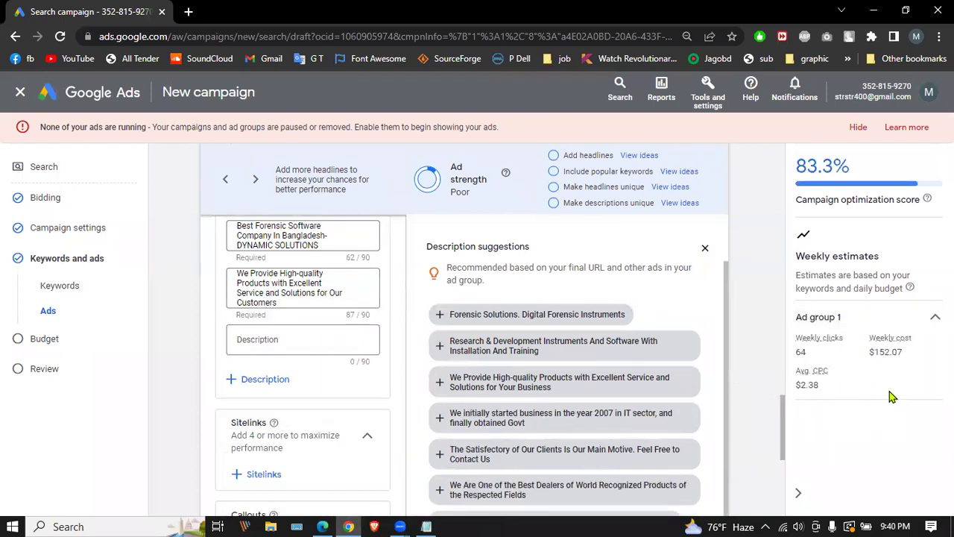
left_click(705, 249)
Step: Examine the ad's descriptions and its optional sitelinks, callouts, additional asset types, and URL options
scroll(398, 305, "down", 3)
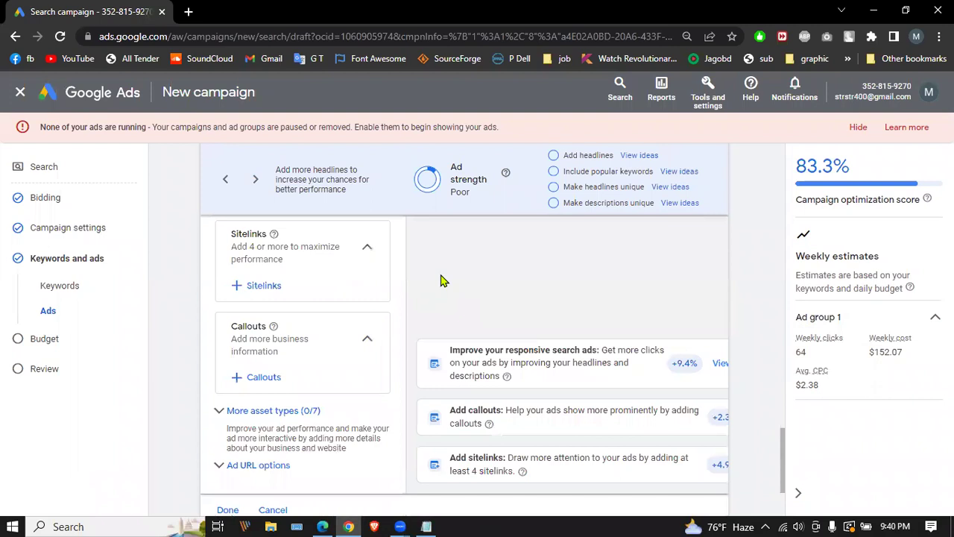
scroll(440, 288, "down", 1)
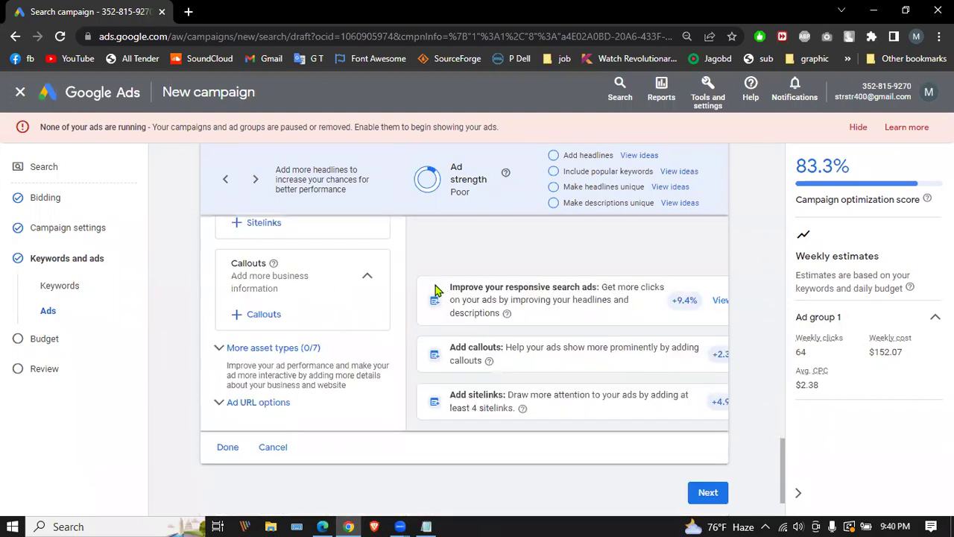
scroll(335, 276, "down", 1)
scroll(335, 277, "up", 3)
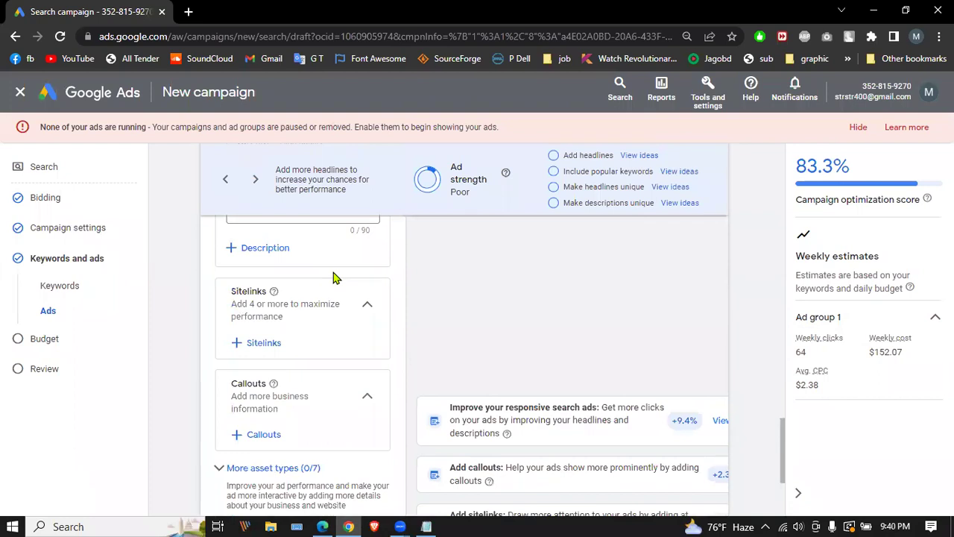
scroll(335, 276, "up", 3)
scroll(334, 277, "up", 3)
scroll(335, 276, "down", 7)
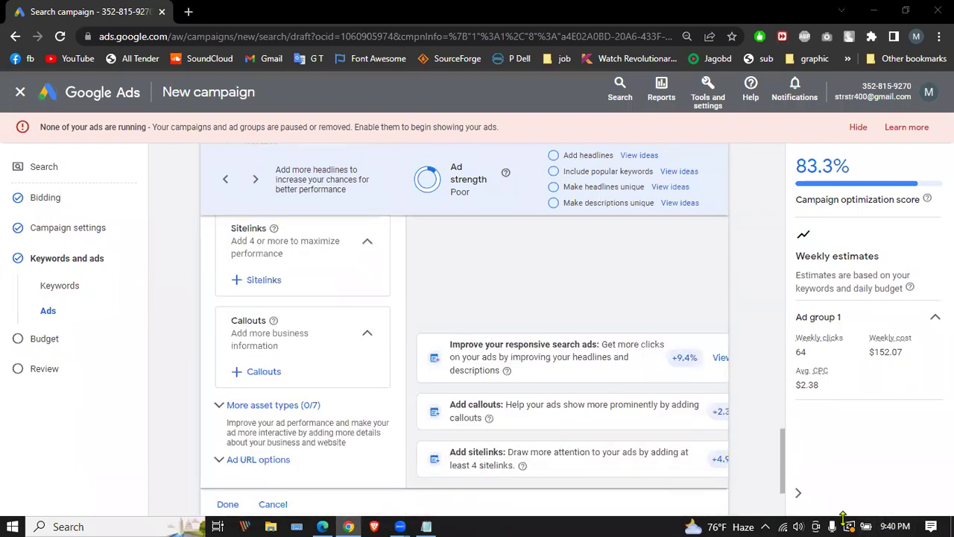
scroll(328, 302, "up", 2)
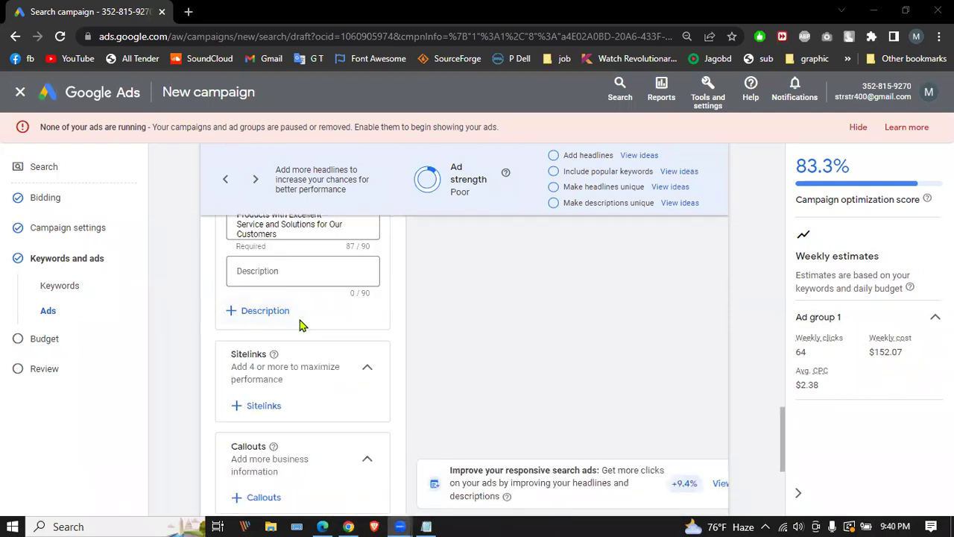
scroll(291, 328, "down", 1)
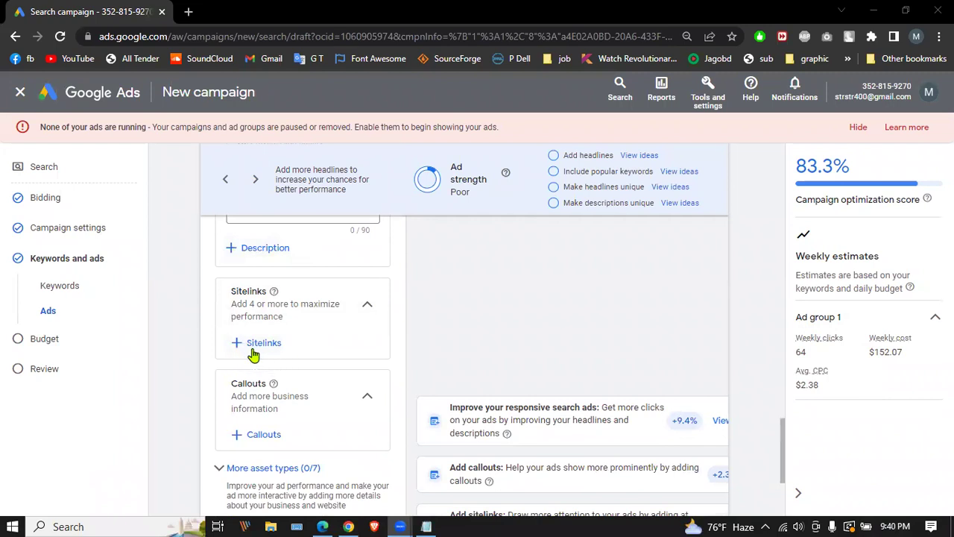
scroll(273, 345, "down", 2)
scroll(287, 373, "down", 1)
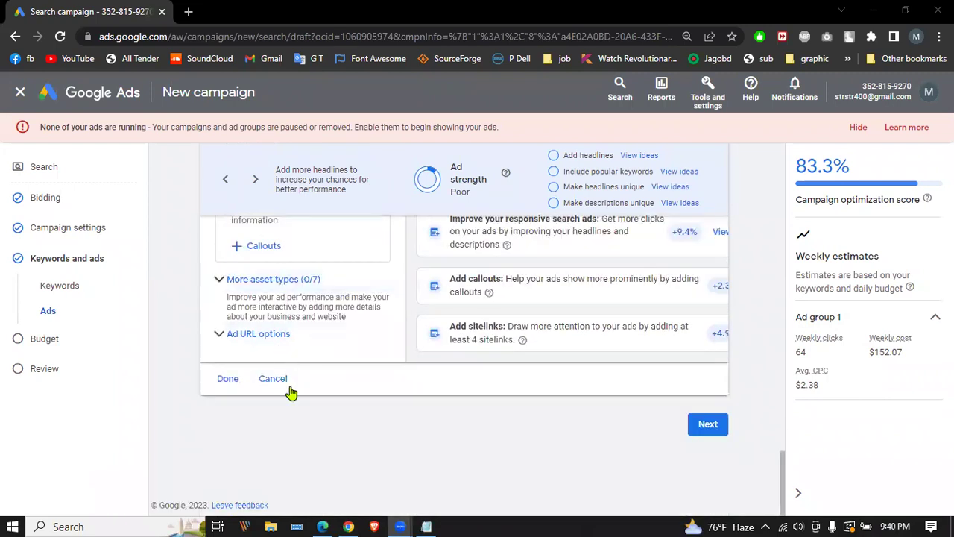
left_click(228, 380)
scroll(542, 428, "up", 3)
scroll(536, 422, "down", 3)
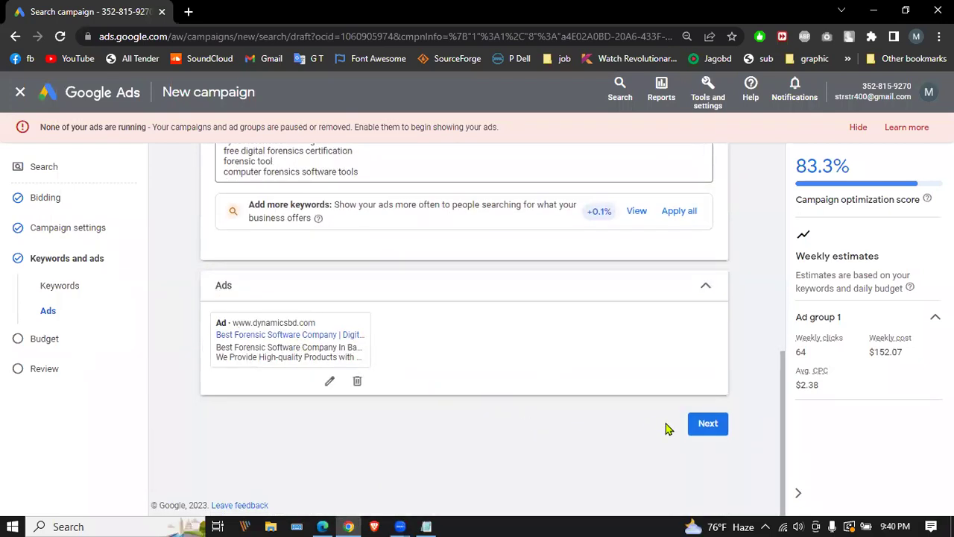
Step: Continue to the budget stage and set a custom average daily budget of $10 for the campaign
left_click(704, 424)
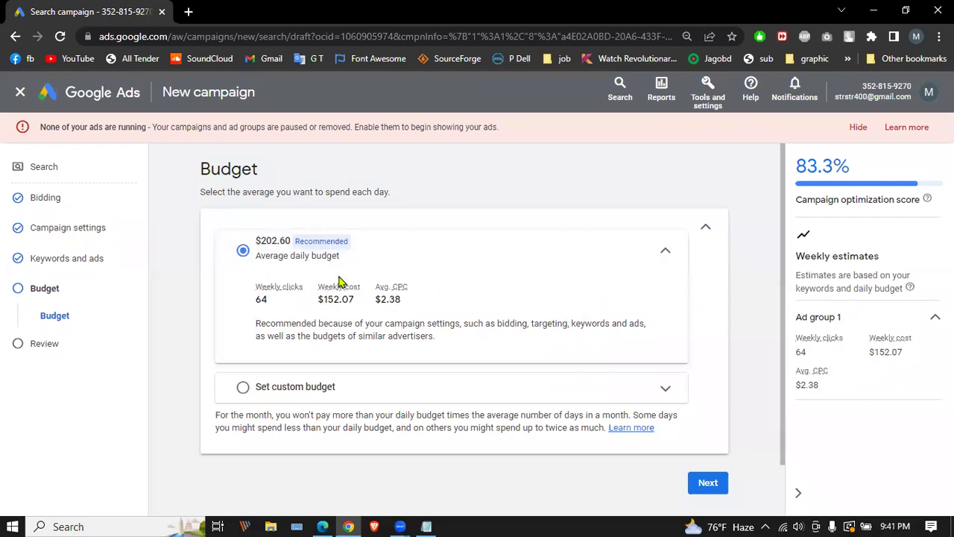
scroll(298, 306, "down", 1)
left_click(252, 329)
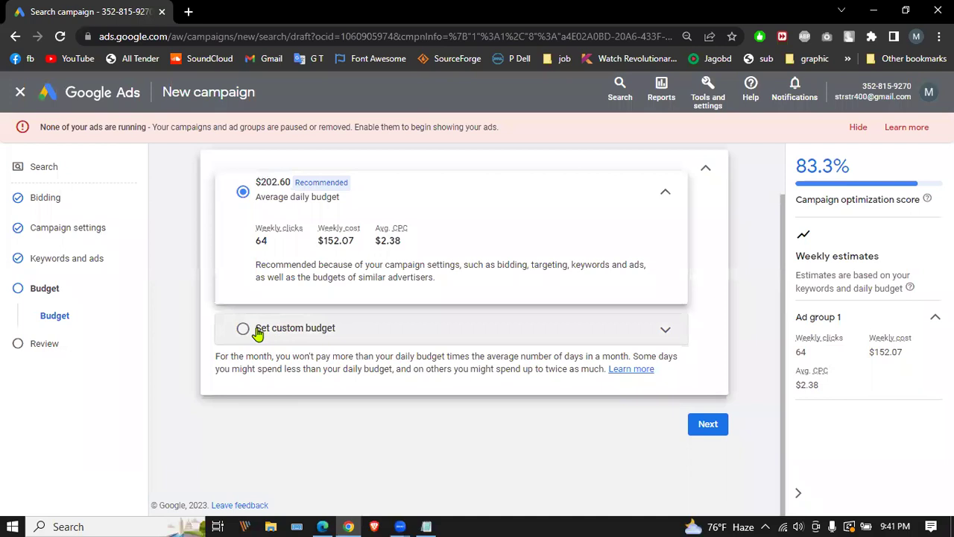
left_click(318, 278)
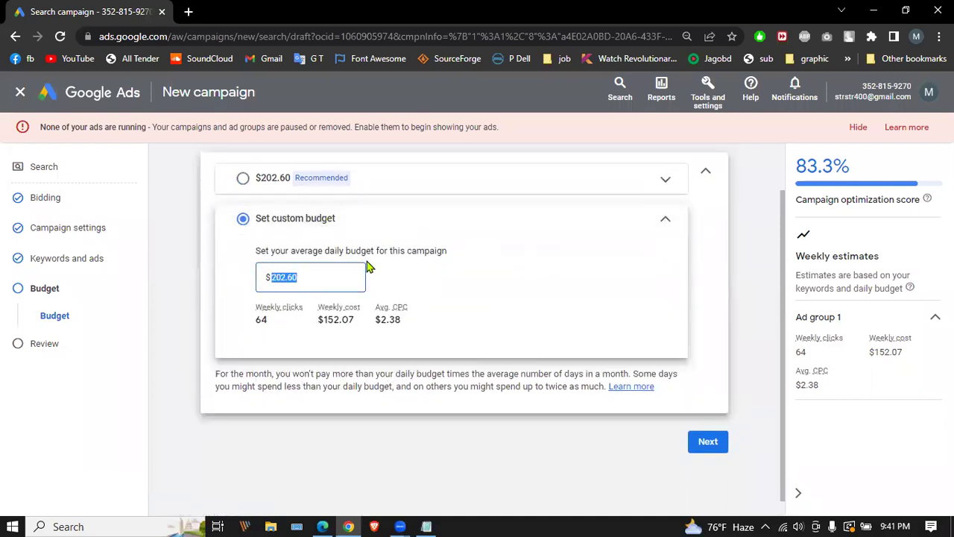
type("10")
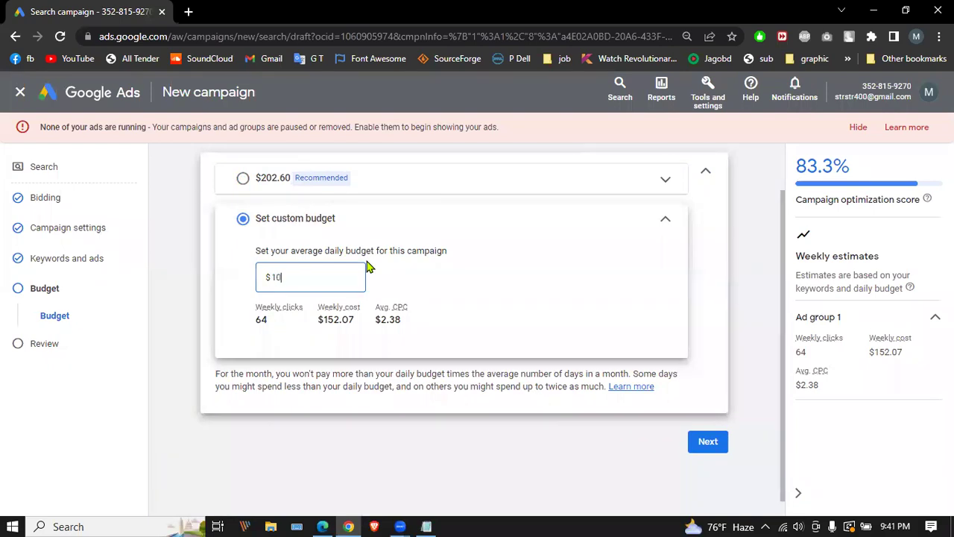
left_click(475, 242)
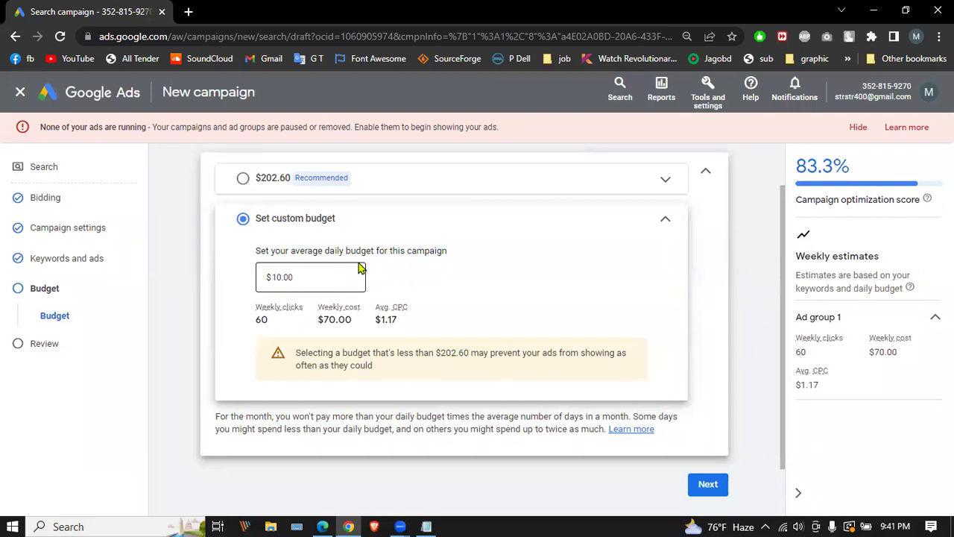
Step: Hide the notice about ads not running and try a custom average daily budget of $100
left_click(857, 128)
left_click(309, 277)
left_click_drag(318, 245, 250, 248)
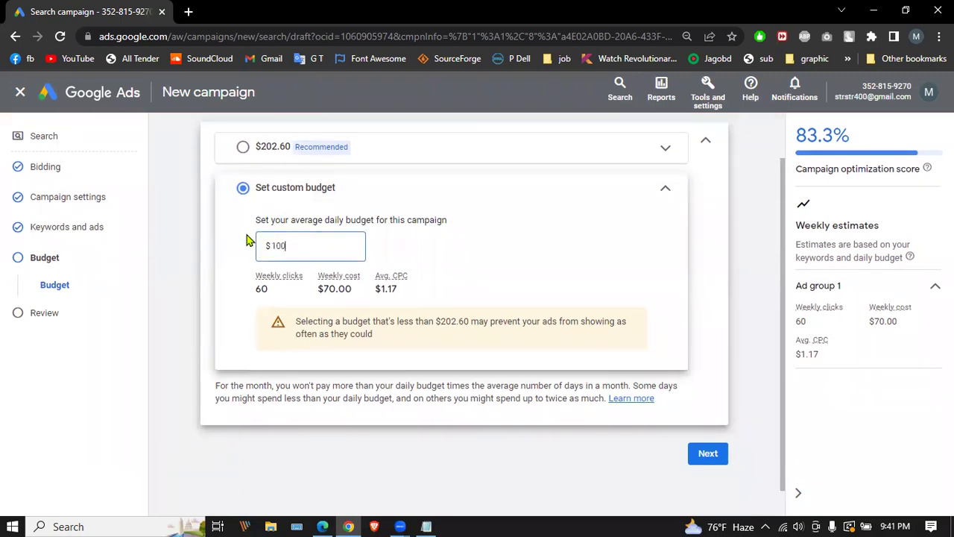
key("BackSpace")
key("BackSpace")
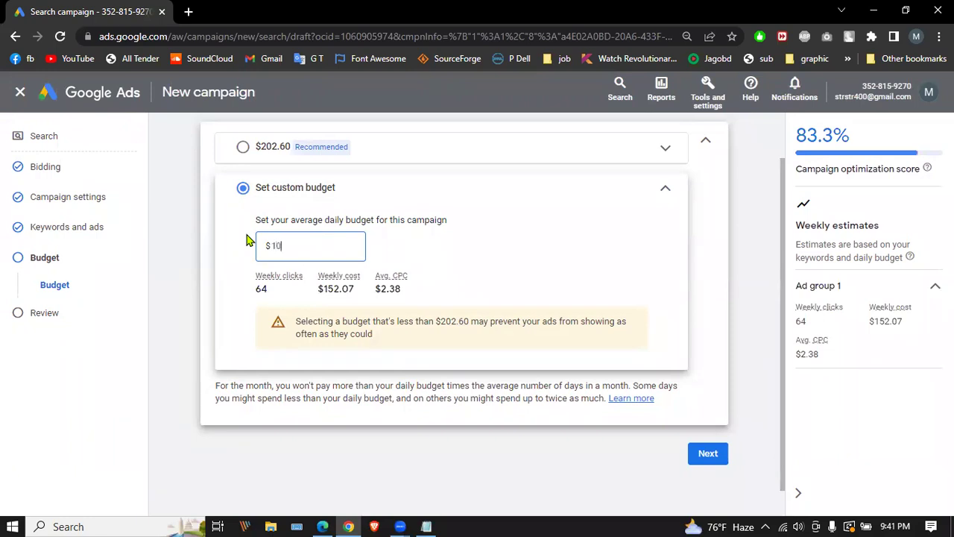
left_click(512, 211)
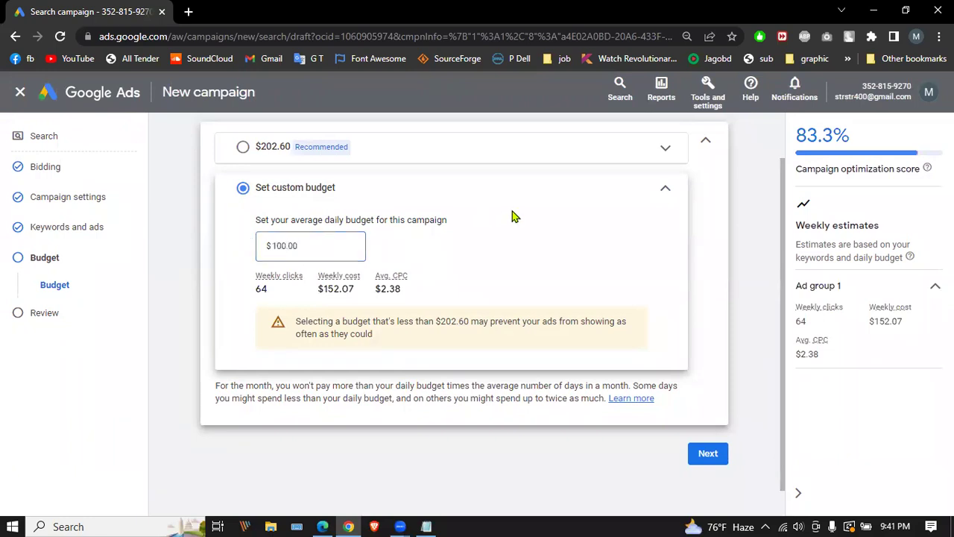
scroll(379, 241, "down", 1)
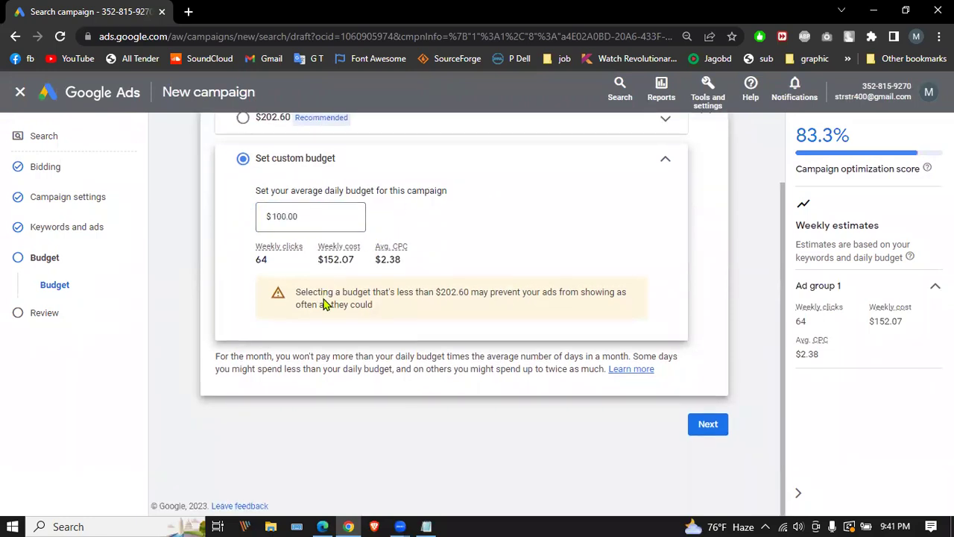
Step: Set the custom average daily budget back to $10 and continue to the campaign review
left_click_drag(315, 214, 231, 220)
type("100")
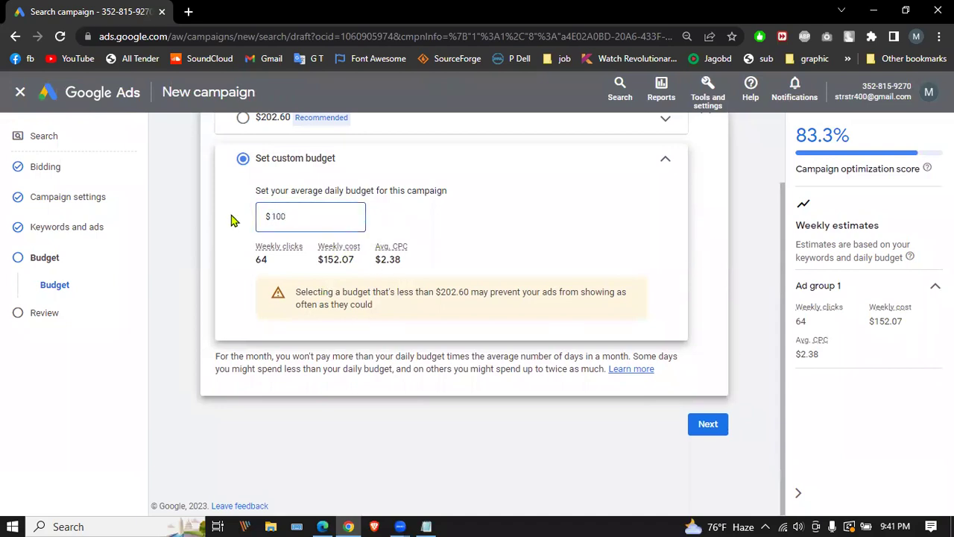
left_click(507, 171)
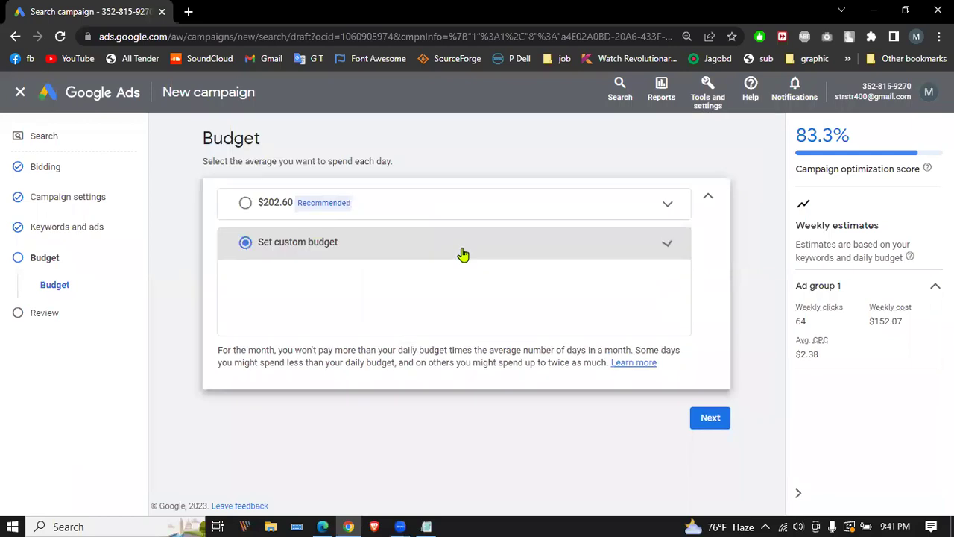
left_click(291, 246)
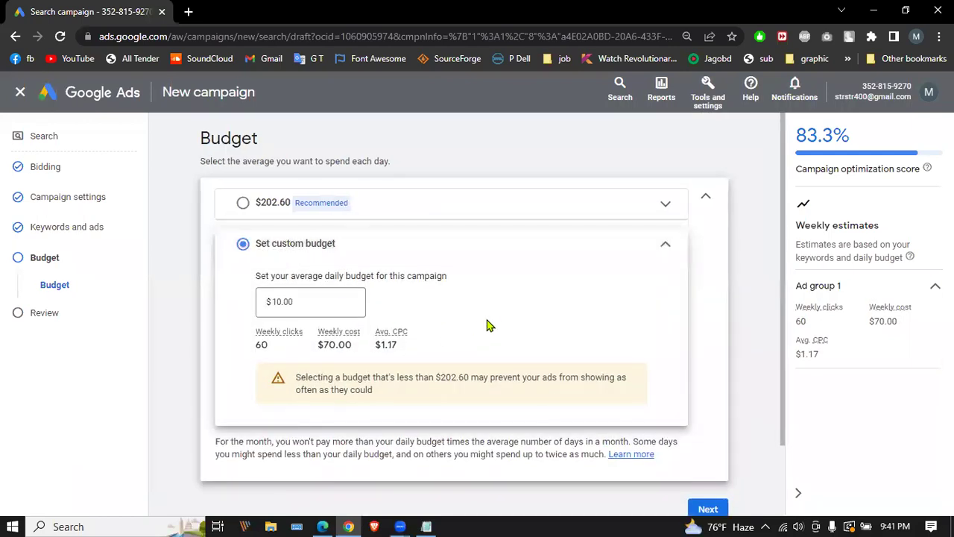
scroll(488, 326, "down", 2)
left_click(707, 424)
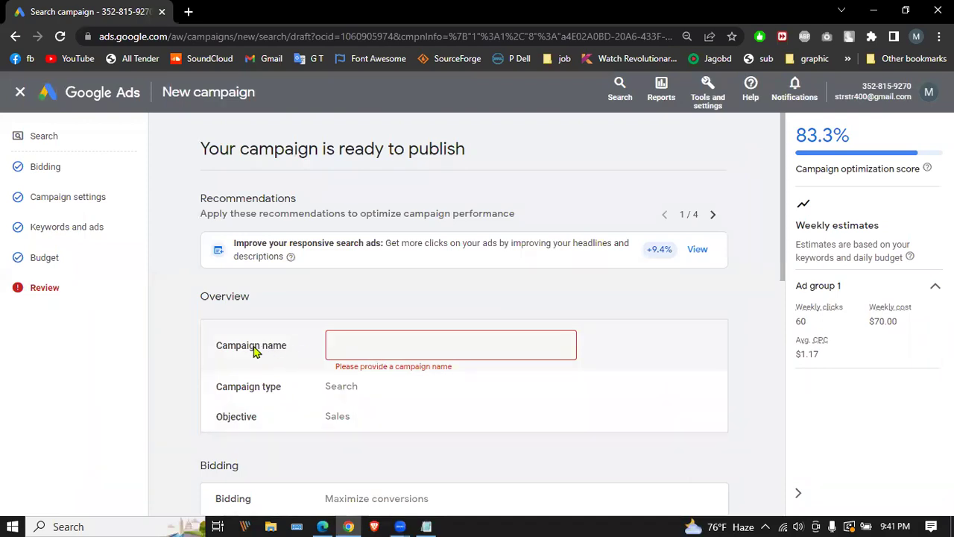
Step: Name the campaign "forensic ads" in the review overview
left_click(385, 335)
left_click(374, 345)
scroll(402, 289, "down", 1)
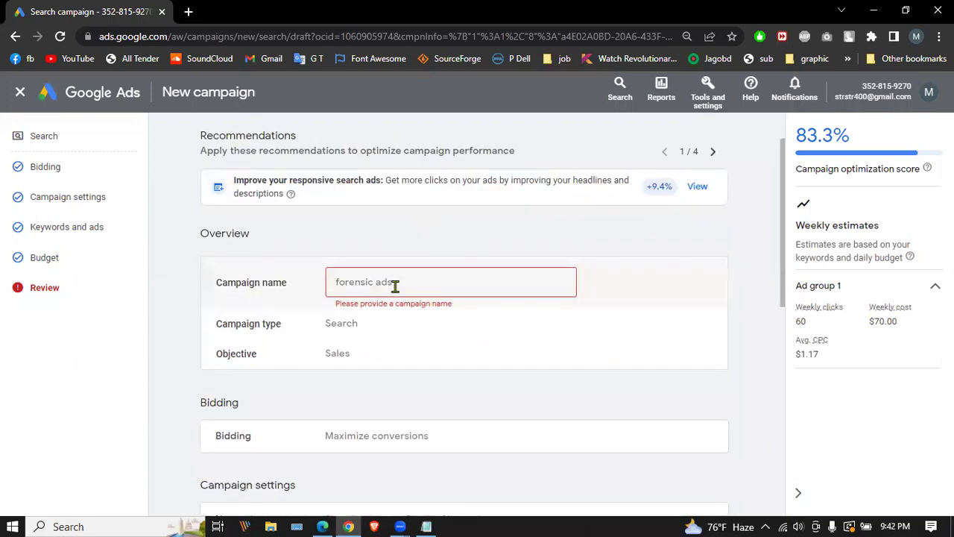
left_click(387, 325)
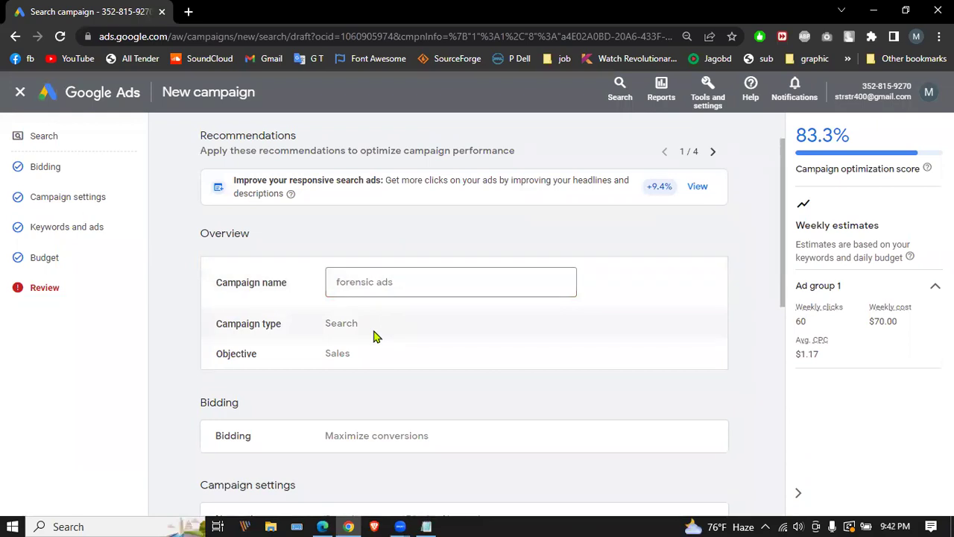
Step: Examine the campaign review's bidding, settings, keywords, ads and budget summary, and look through its optimization recommendations
scroll(343, 328, "down", 2)
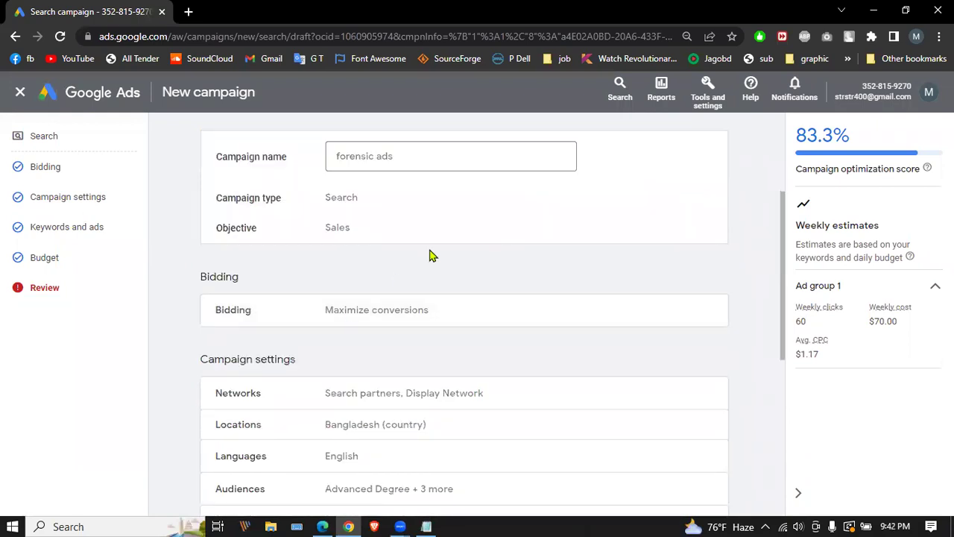
scroll(440, 304, "down", 1)
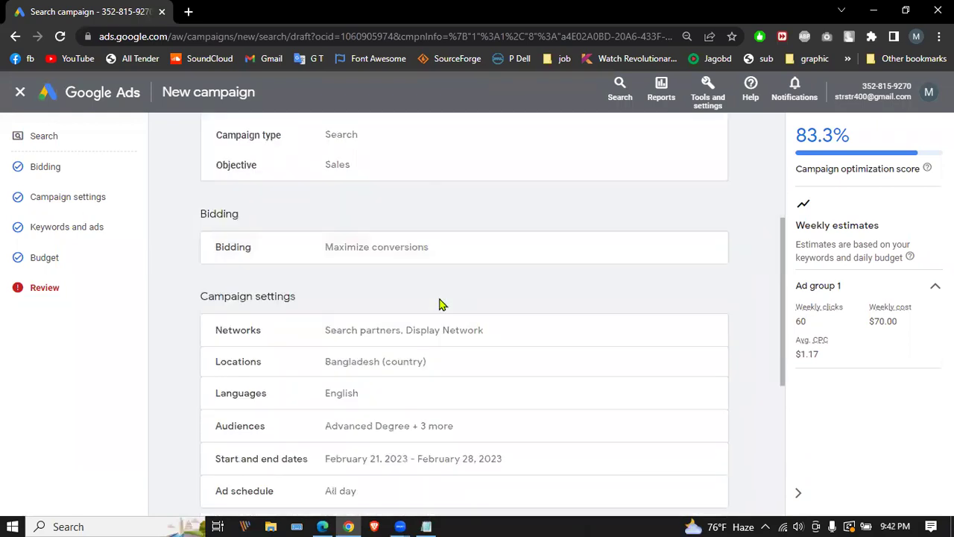
scroll(440, 304, "down", 1)
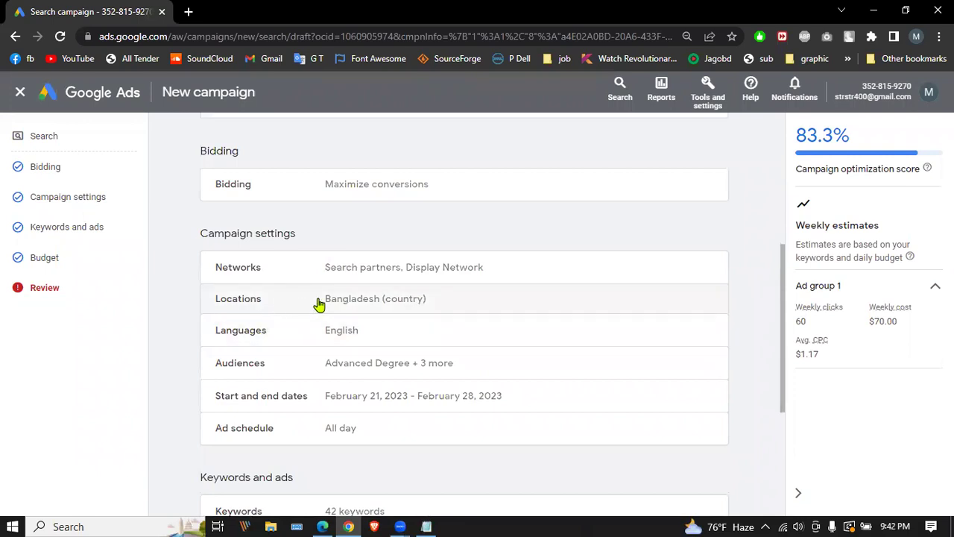
scroll(342, 300, "down", 1)
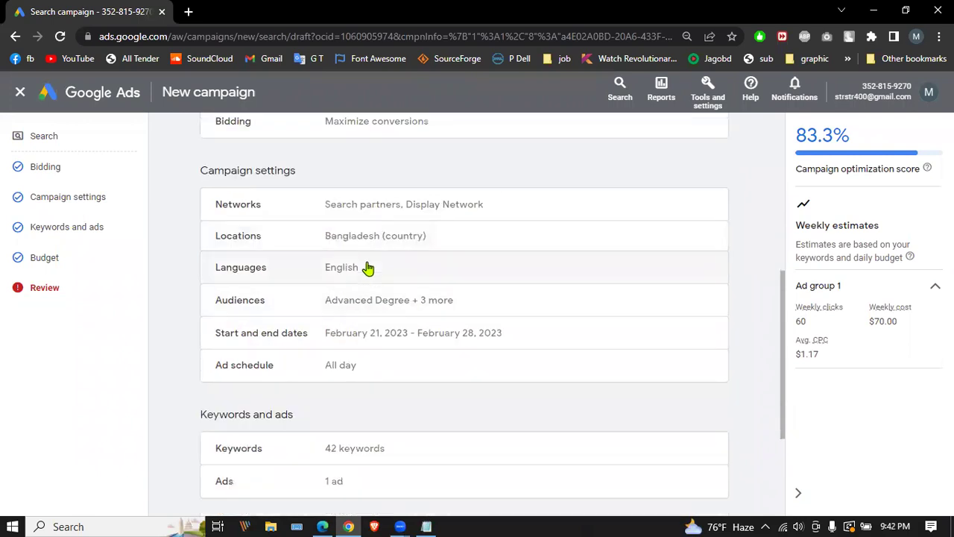
scroll(358, 283, "down", 3)
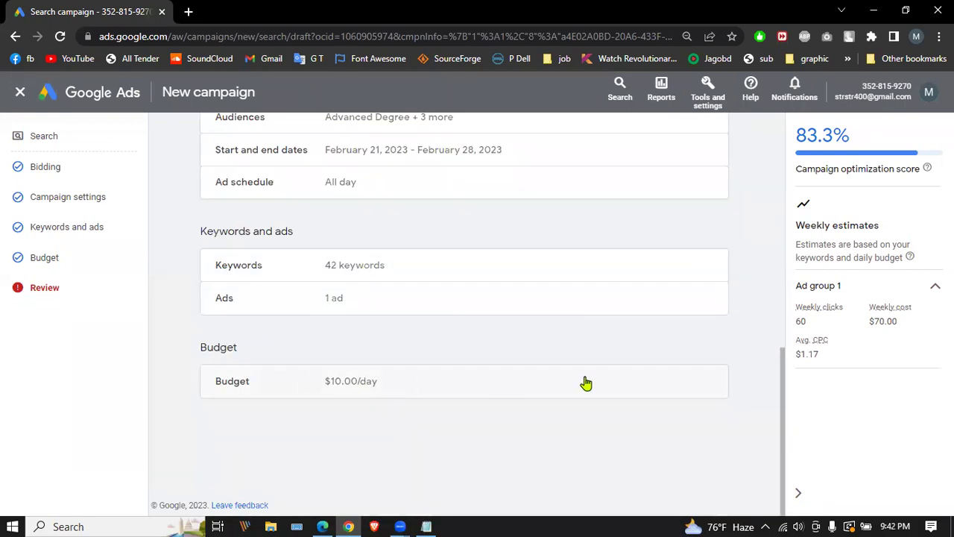
scroll(688, 392, "up", 9)
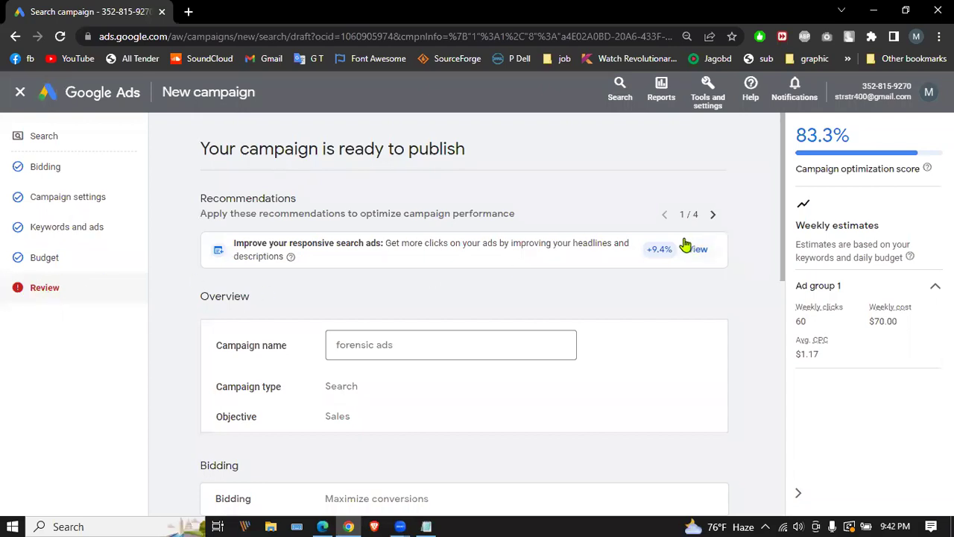
left_click(712, 214)
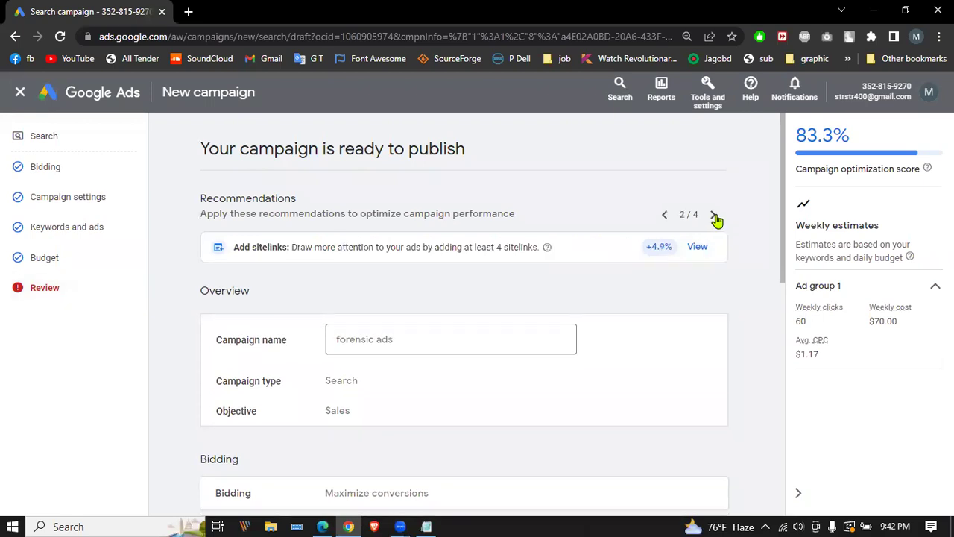
scroll(368, 337, "down", 8)
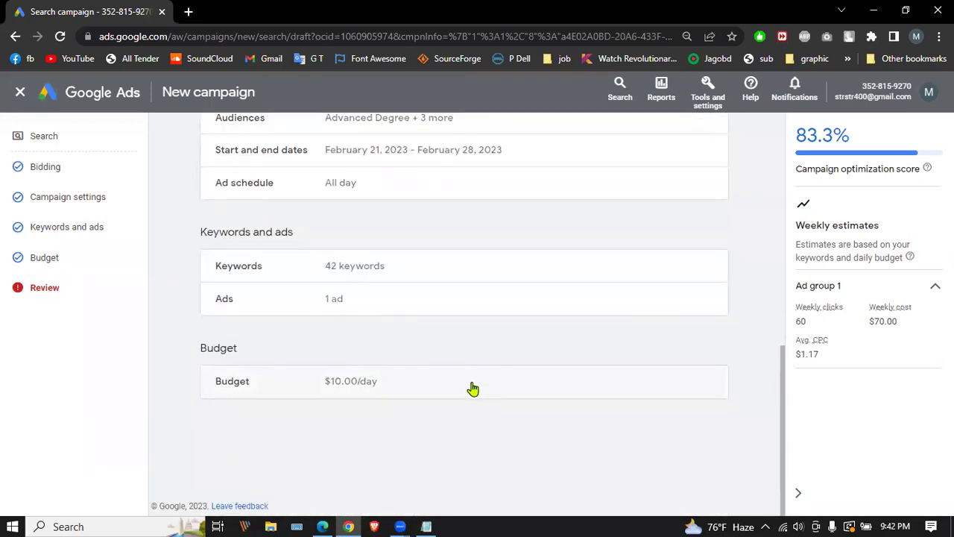
left_click(797, 495)
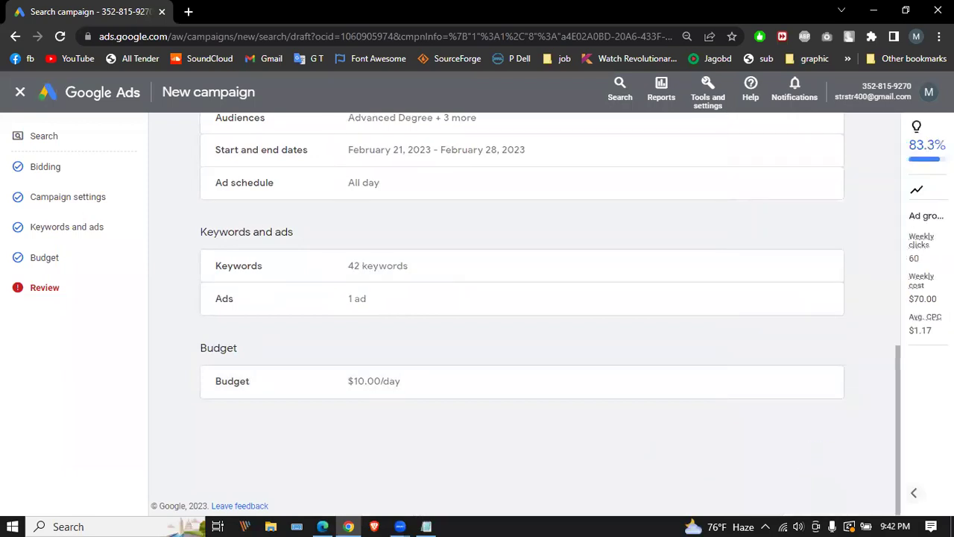
left_click(923, 501)
scroll(570, 367, "up", 8)
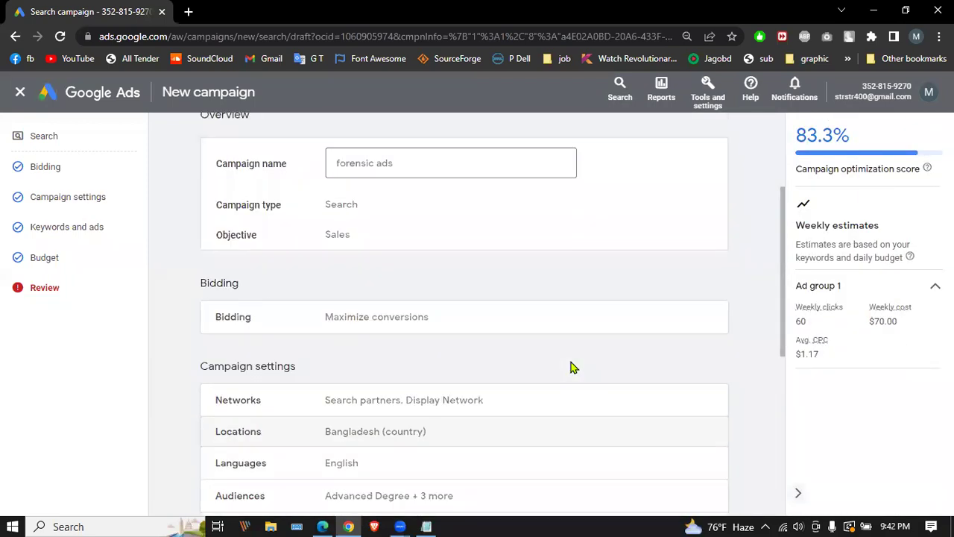
Step: View the sitelinks recommendation, and go from the keywords and ads stage through the budget stage back to the campaign review
left_click(701, 247)
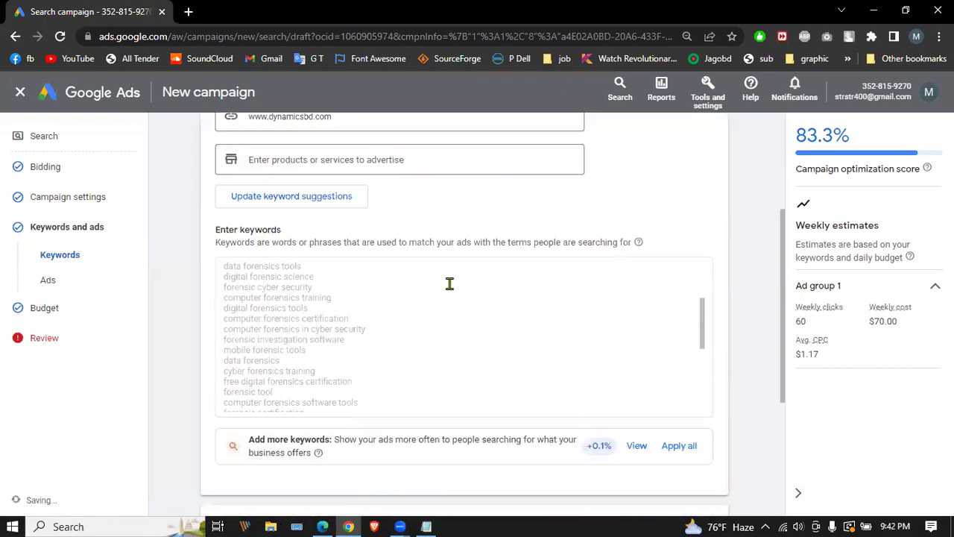
scroll(449, 283, "down", 5)
scroll(449, 283, "down", 3)
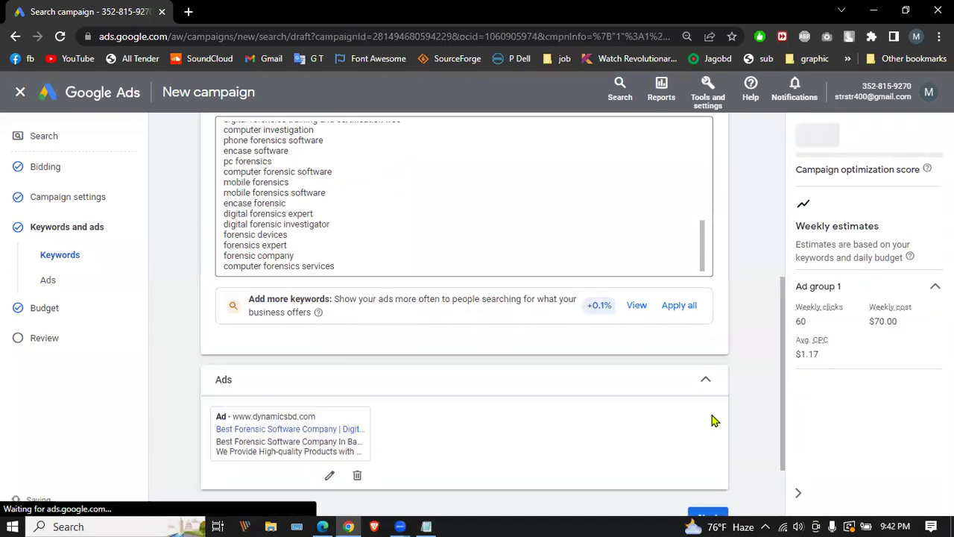
scroll(574, 374, "down", 1)
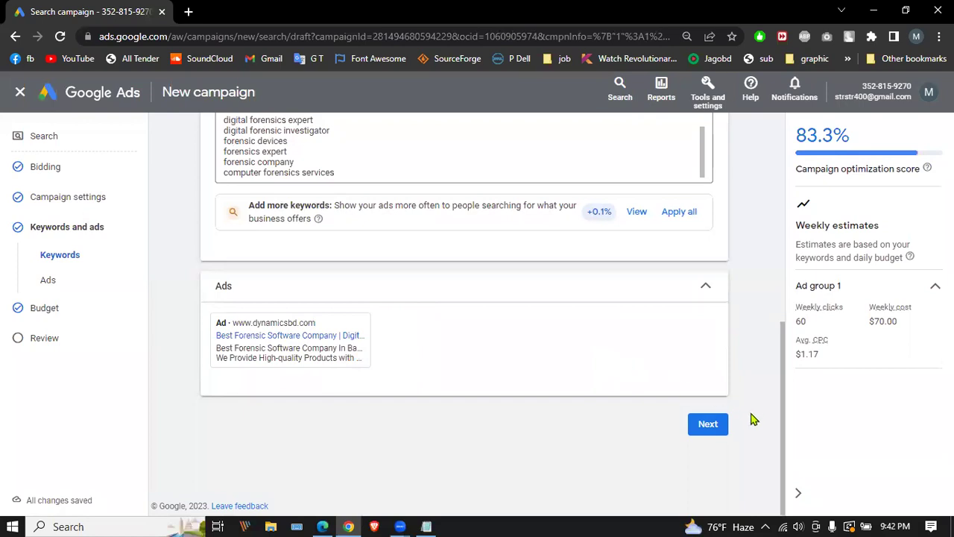
left_click(708, 424)
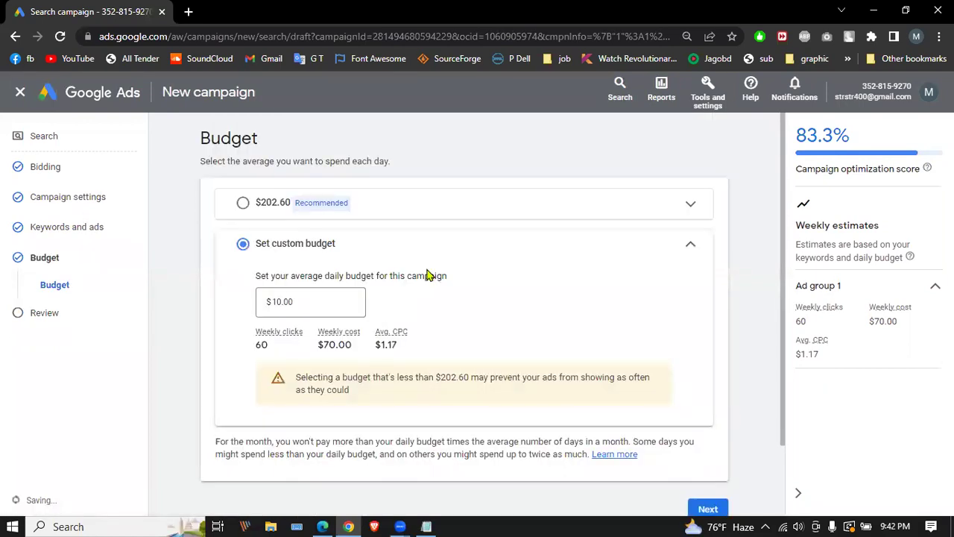
scroll(438, 272, "down", 2)
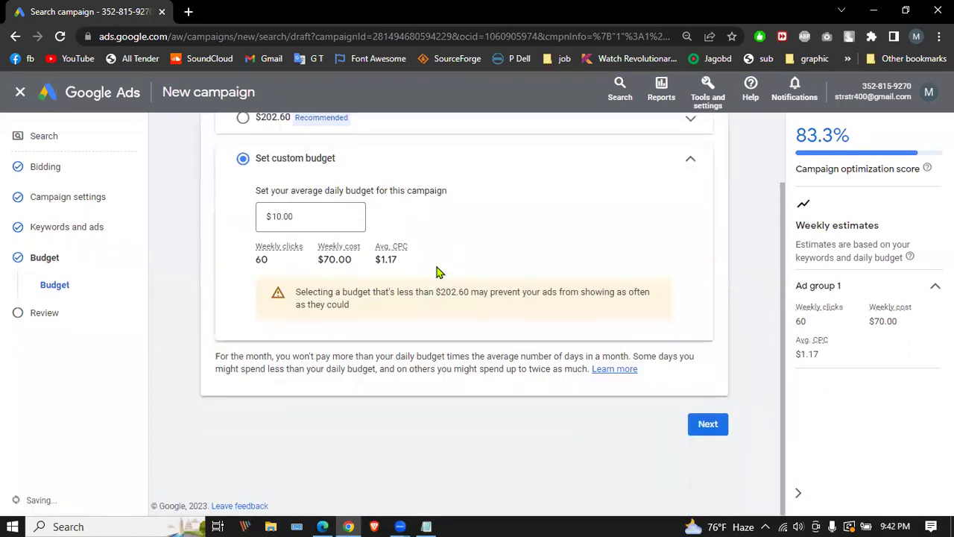
scroll(438, 273, "up", 2)
scroll(596, 357, "down", 2)
left_click(708, 424)
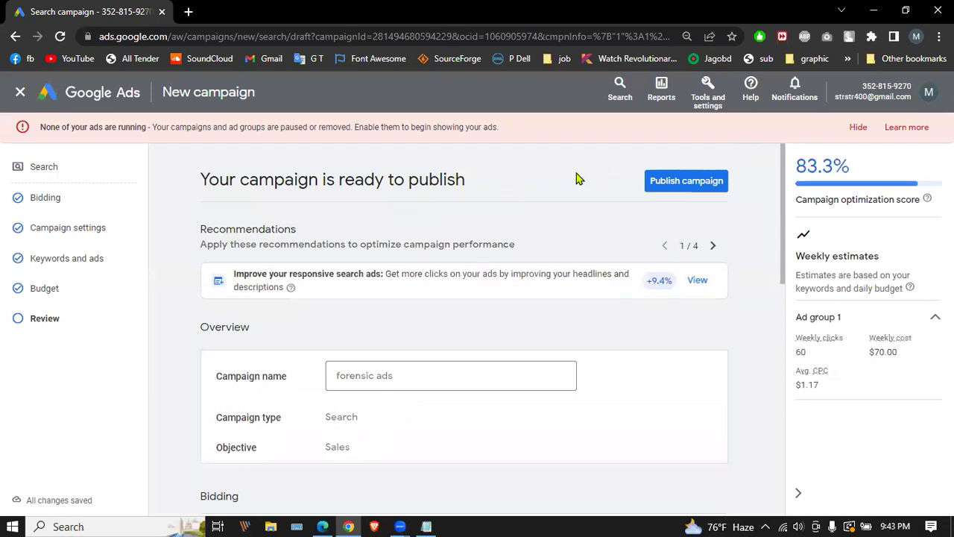
Step: Hide the notice about ads not running and check the whole campaign summary before publishing
left_click(857, 128)
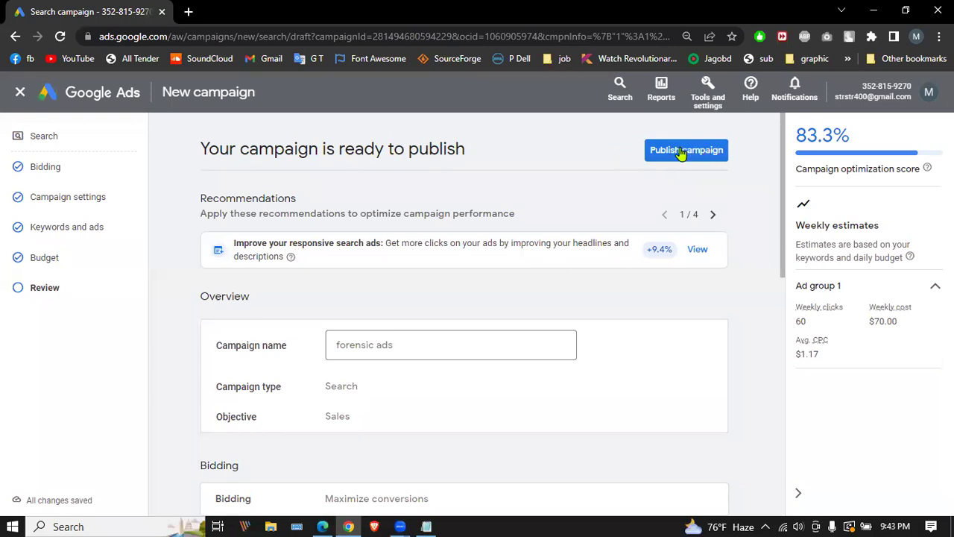
scroll(677, 160, "down", 4)
scroll(677, 165, "down", 4)
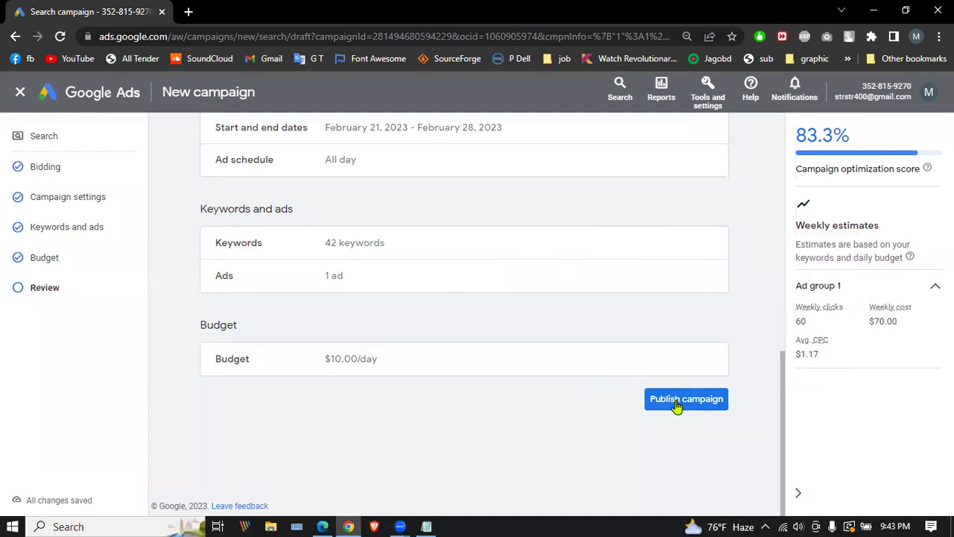
scroll(266, 394, "up", 10)
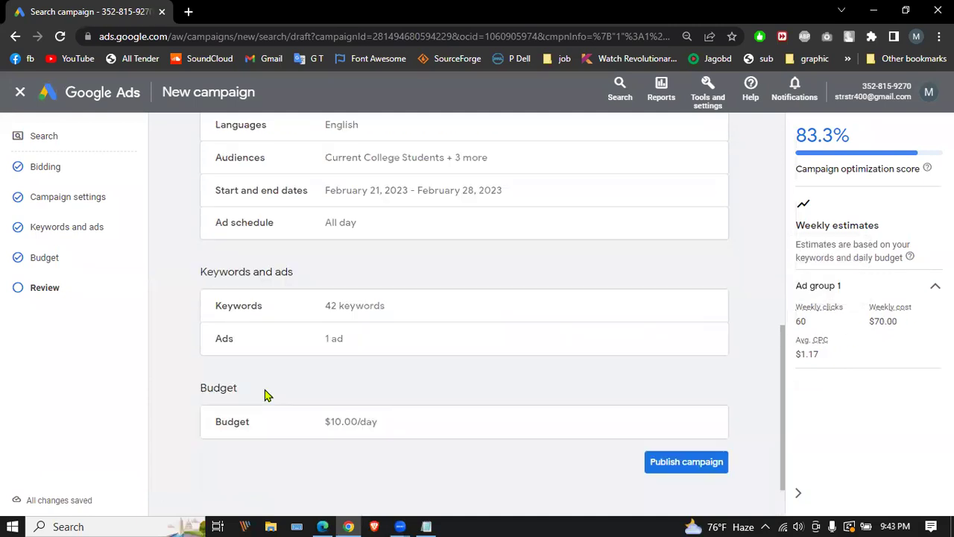
scroll(268, 394, "down", 10)
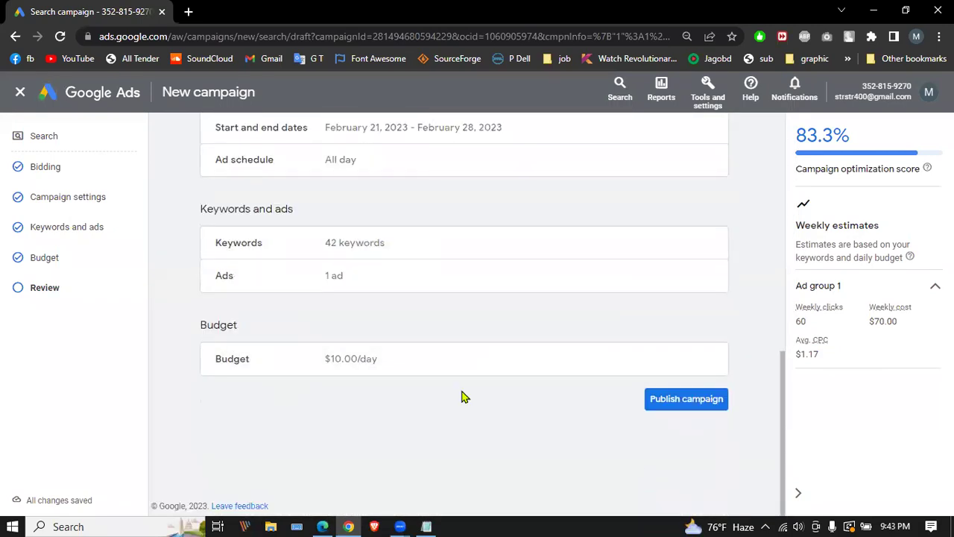
Step: Publish the "forensic ads" campaign and highlight the account notice about entering billing information
left_click(683, 403)
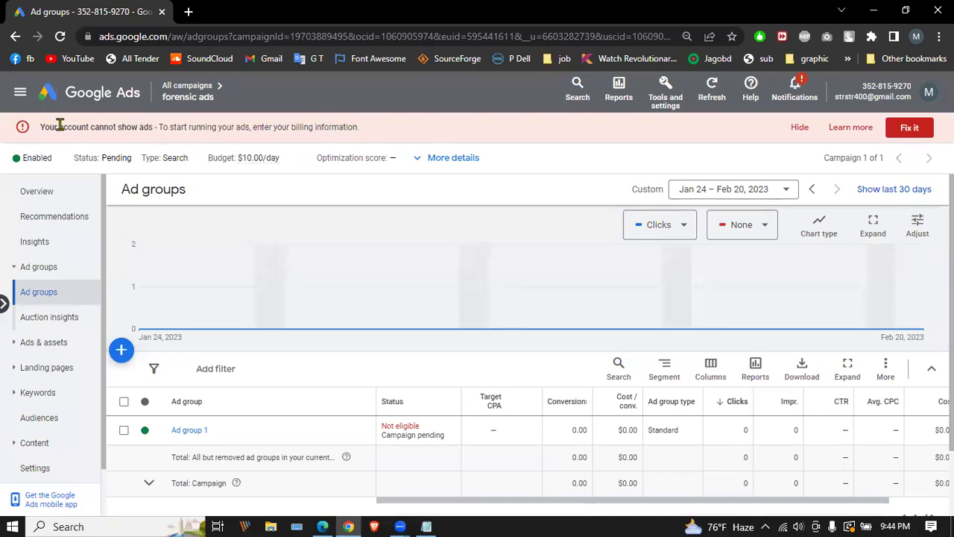
left_click_drag(39, 127, 366, 128)
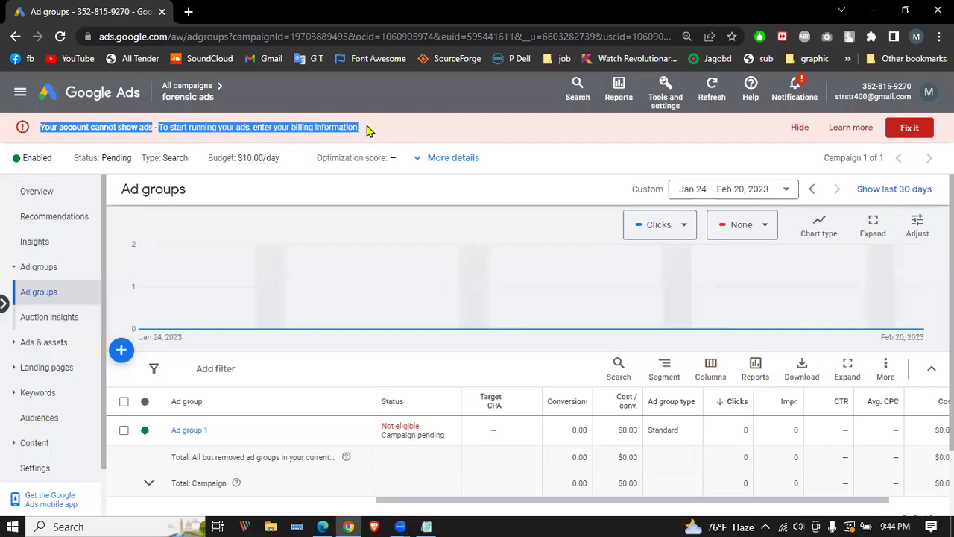
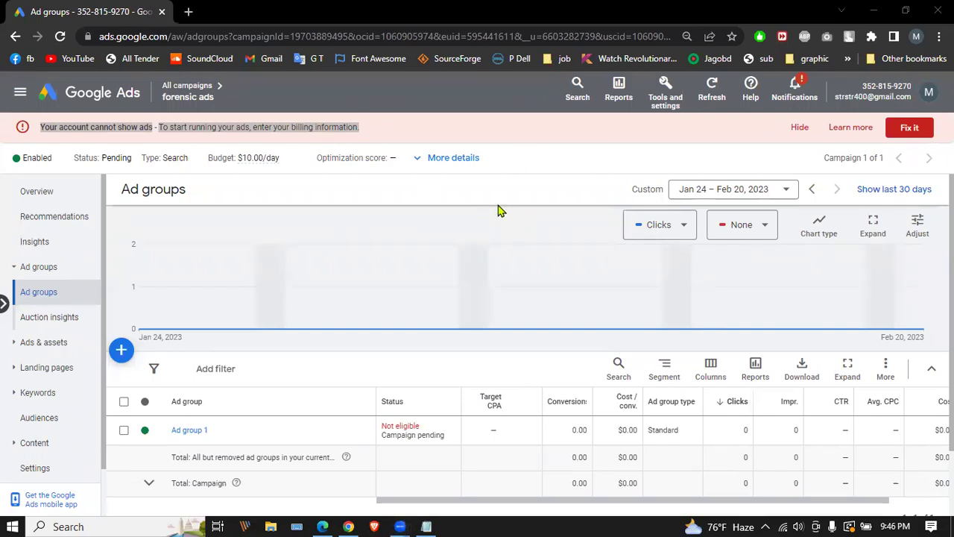
Step: Switch to Microsoft Edge and view the LDM24 Facebook group page
left_click(348, 526)
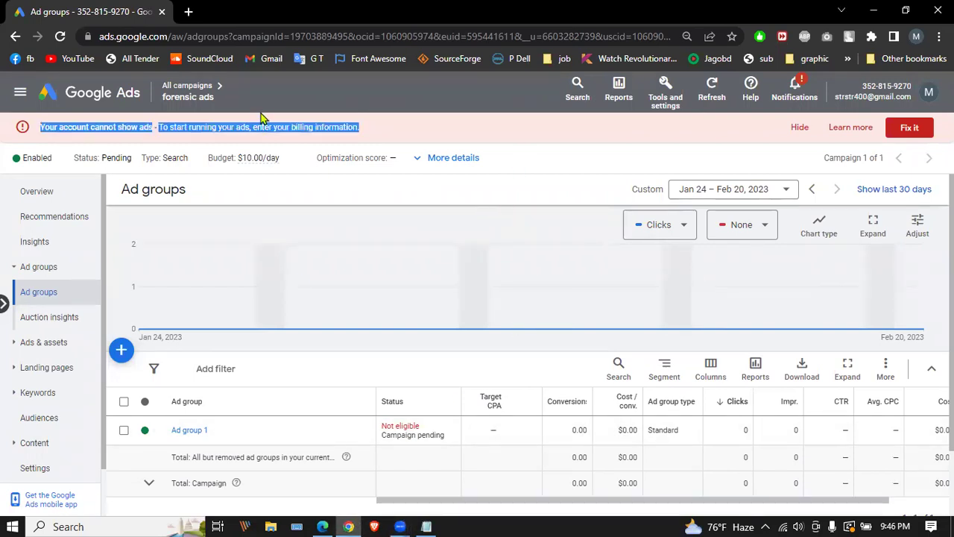
left_click(322, 527)
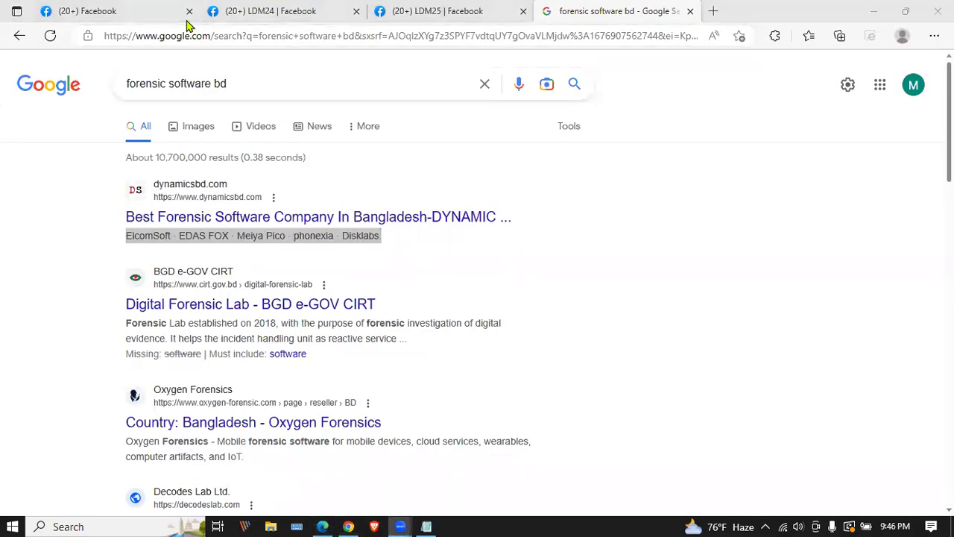
left_click(306, 15)
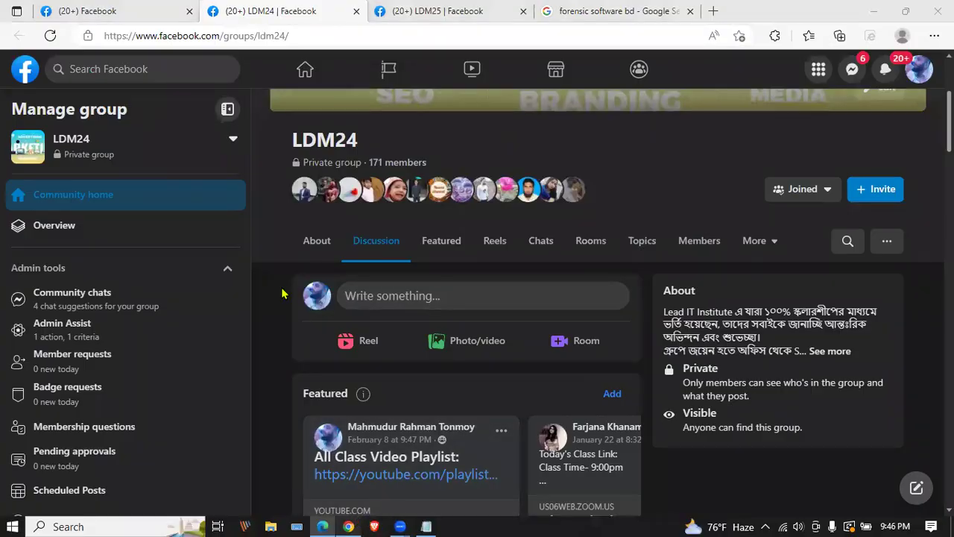
Step: Switch back to Chrome, open YouTube in a new tab and change to the managed Lead IT Institute channel
key("alt+Tab")
left_click(186, 11)
left_click(75, 58)
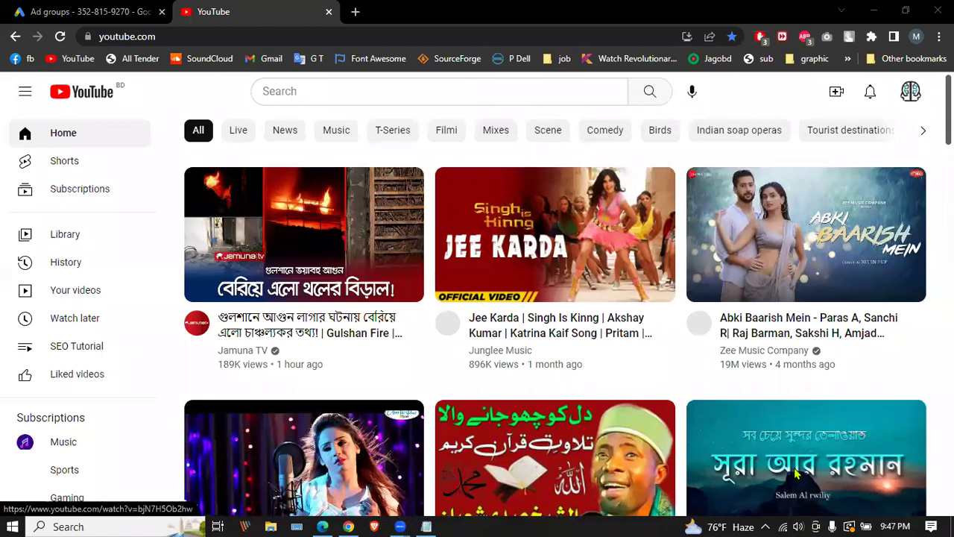
left_click(910, 91)
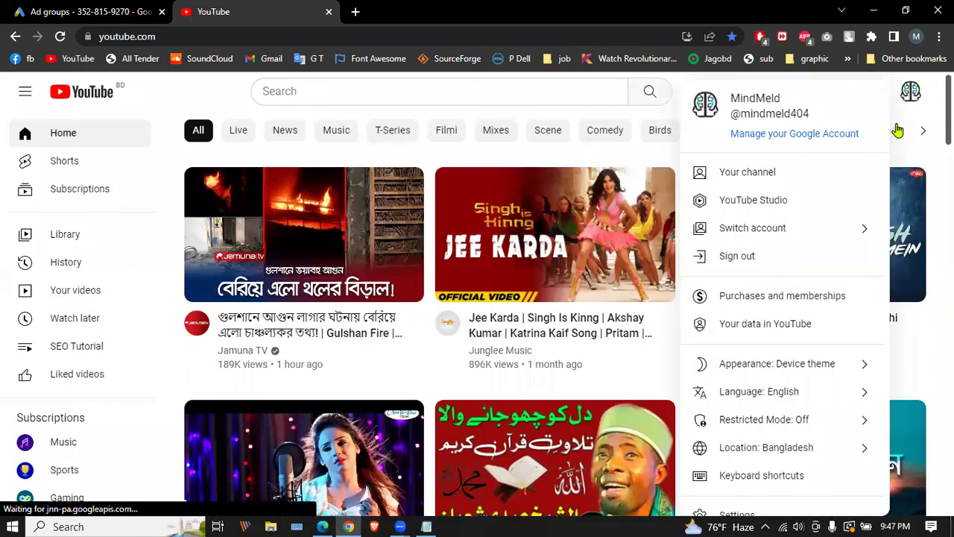
left_click(828, 226)
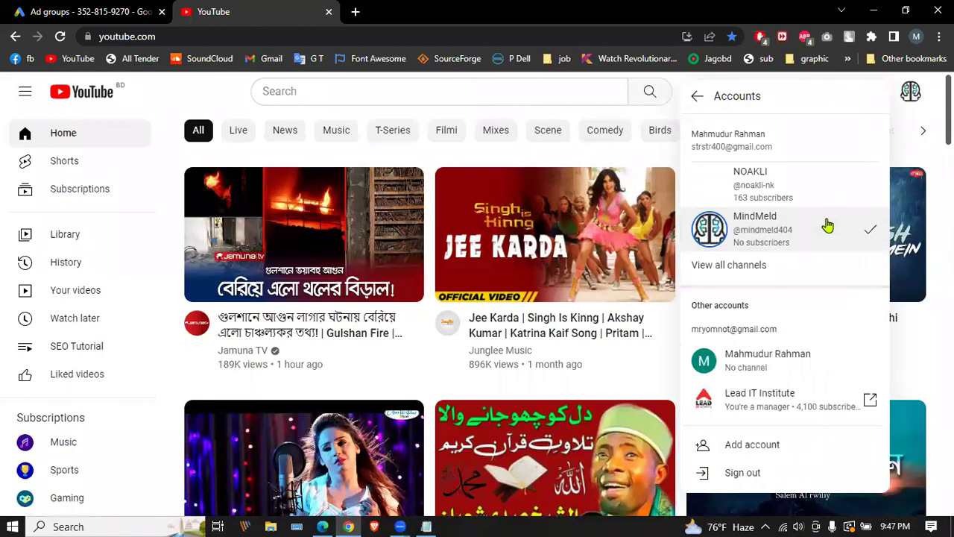
left_click(779, 397)
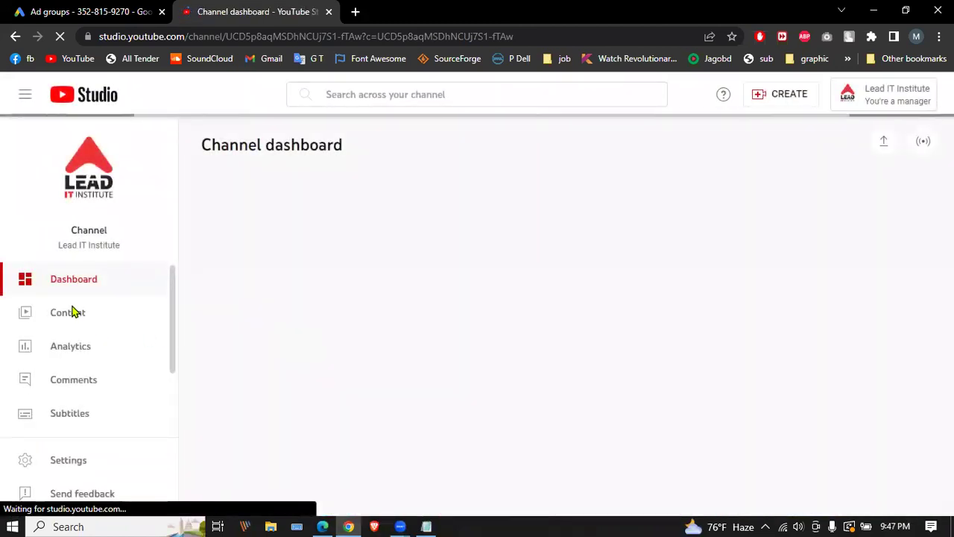
Step: From the channel's playlist list, open the LDM-B24-9.00PM and LDM-B25-9.00PM playlists in separate tabs
left_click(67, 315)
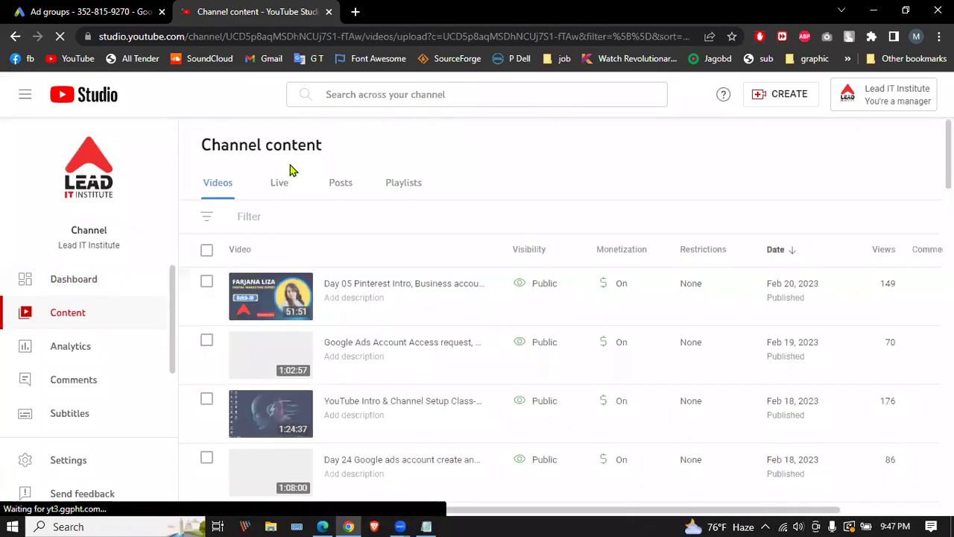
left_click(406, 185)
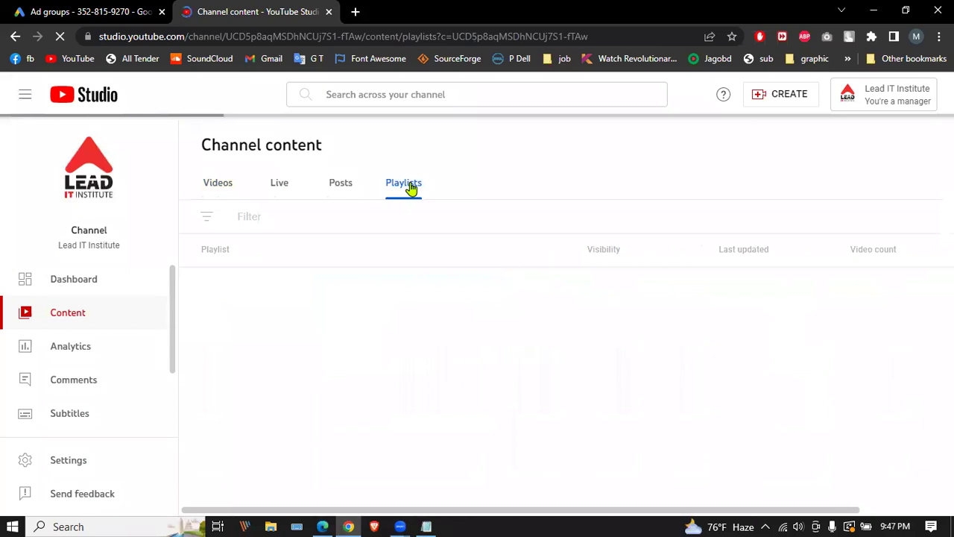
scroll(411, 193, "down", 2)
scroll(411, 192, "down", 2)
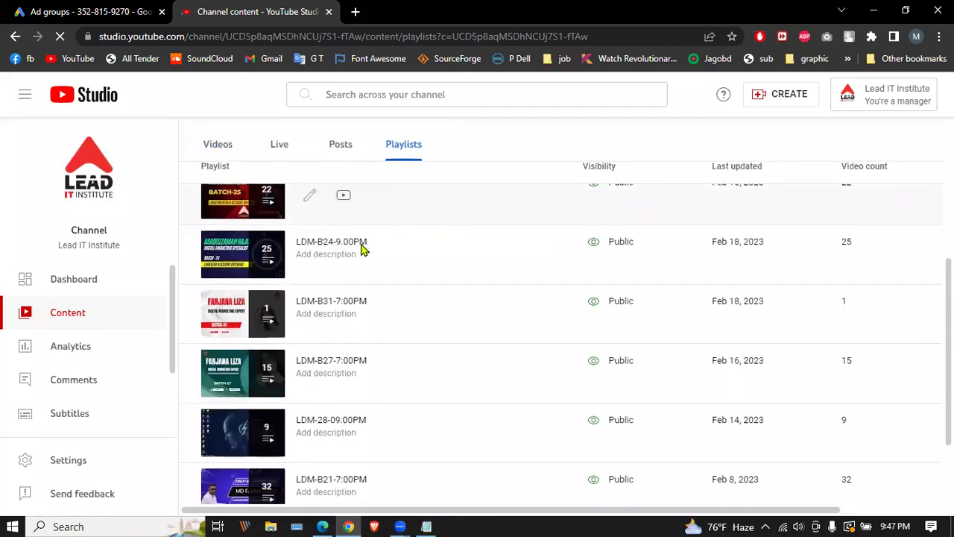
left_click(246, 259)
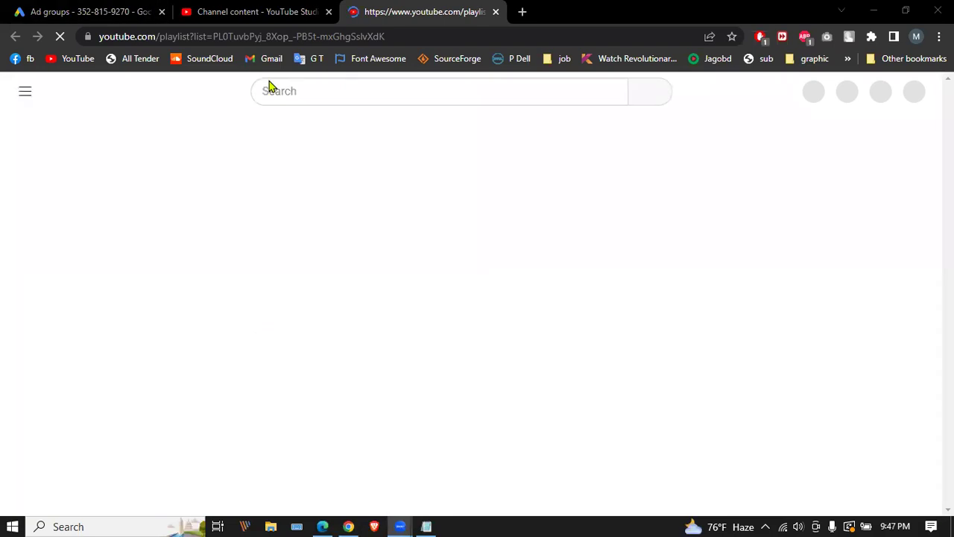
key("ctrl+shift+Tab")
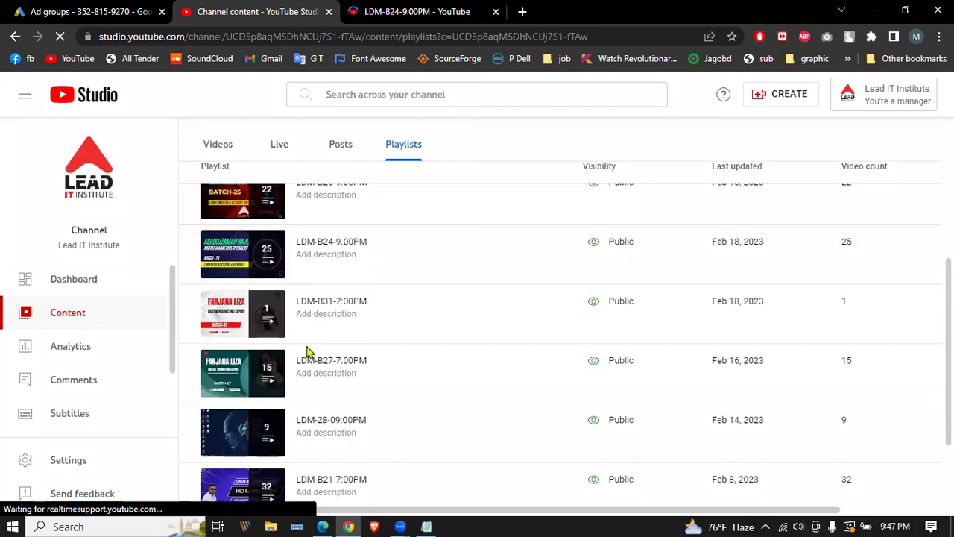
left_click(242, 332)
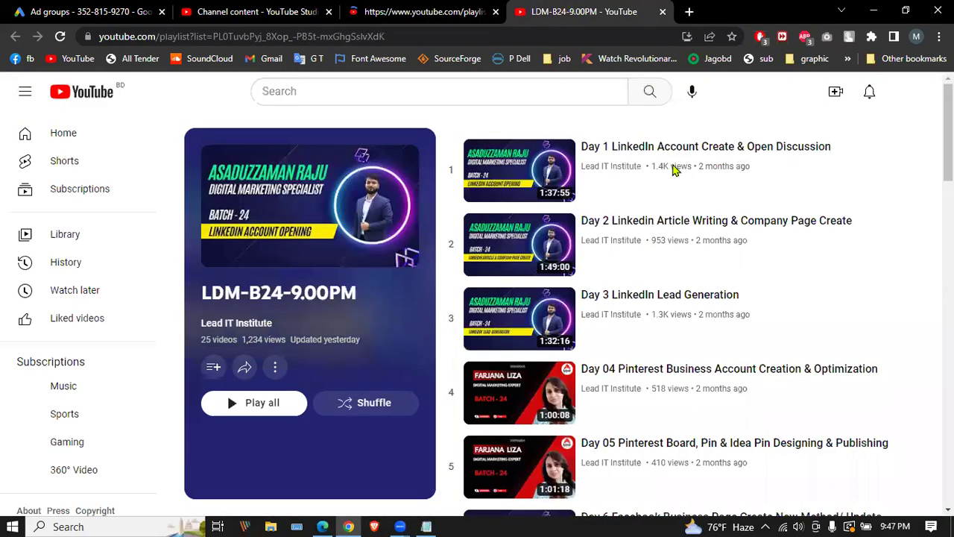
Step: Look through the class video lists of the LDM-B24-9.00PM and LDM-B25-9.00PM playlists
scroll(706, 244, "down", 6)
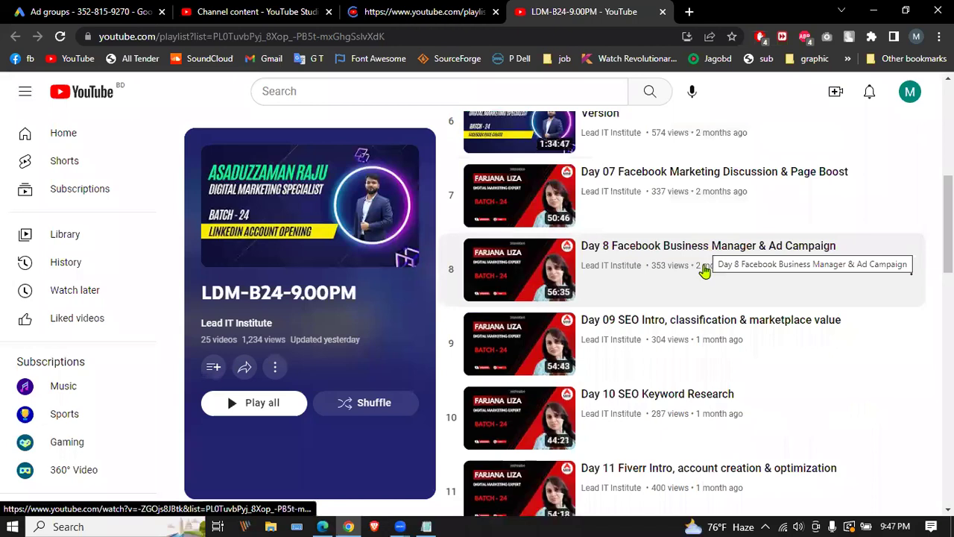
scroll(633, 320, "down", 1)
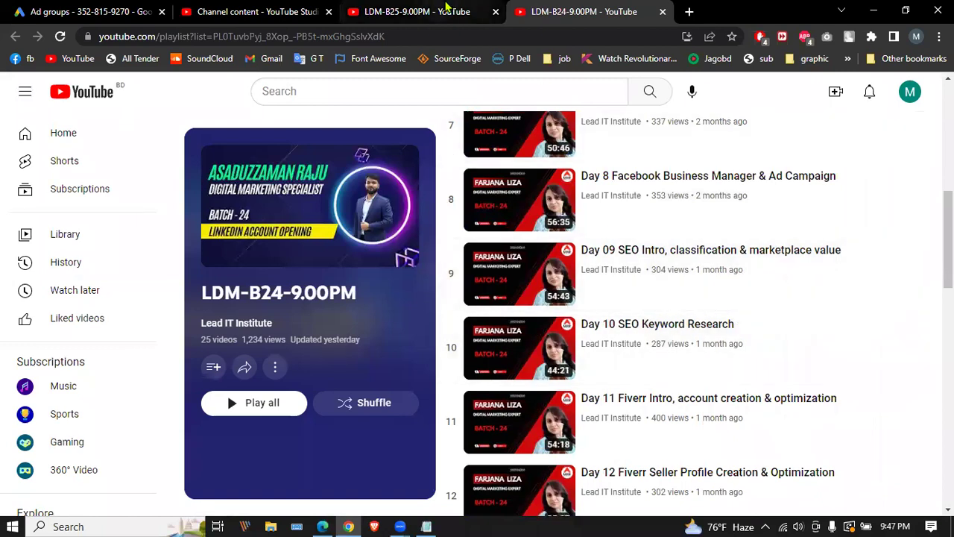
left_click(417, 12)
scroll(676, 295, "down", 6)
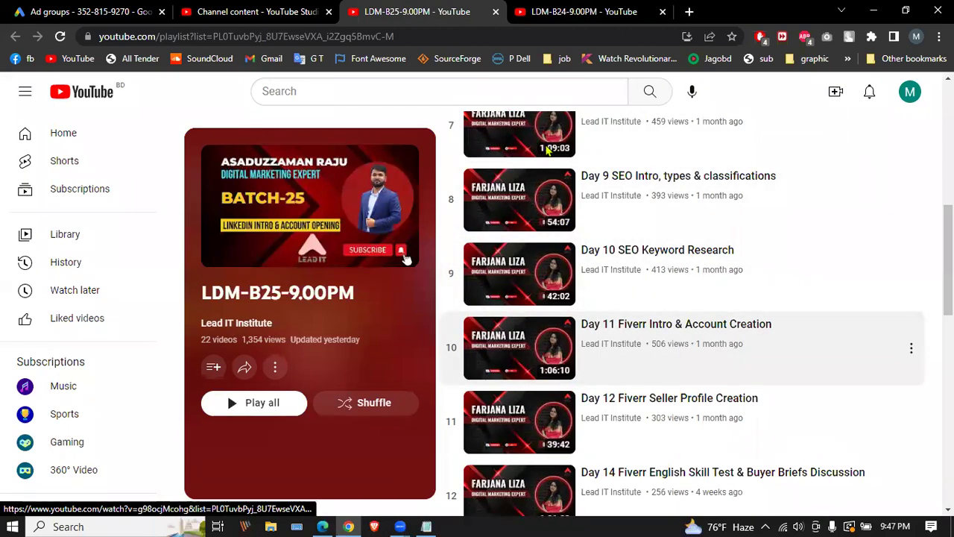
key("alt+Tab")
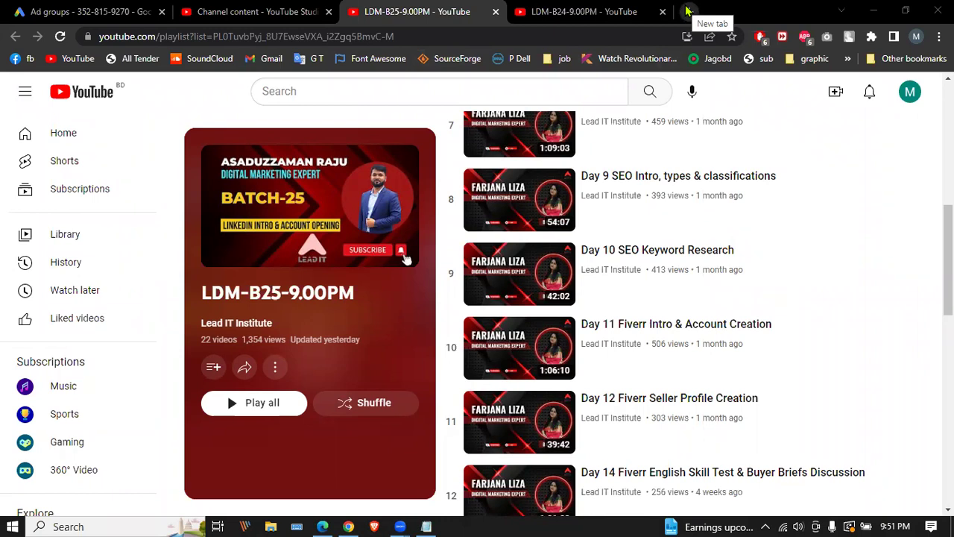
left_click(618, 15)
left_click(447, 17)
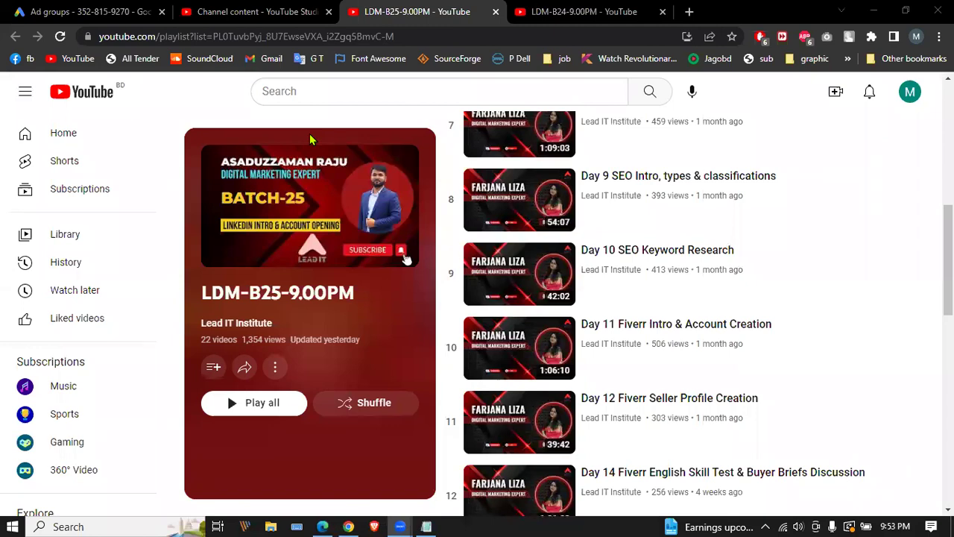
key("alt+space")
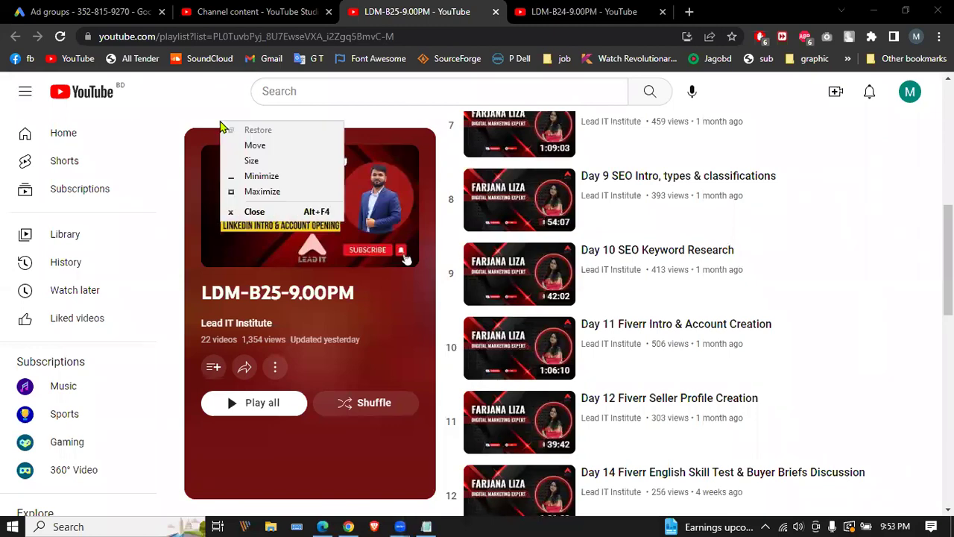
key("Escape")
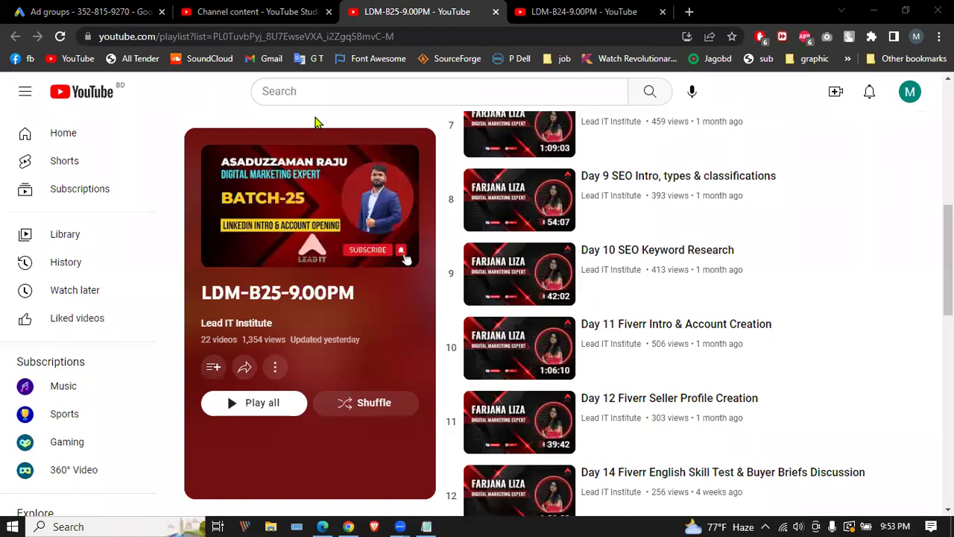
Step: Open ChatGPT at chat.openai.com/chat in a new tab
left_click(689, 11)
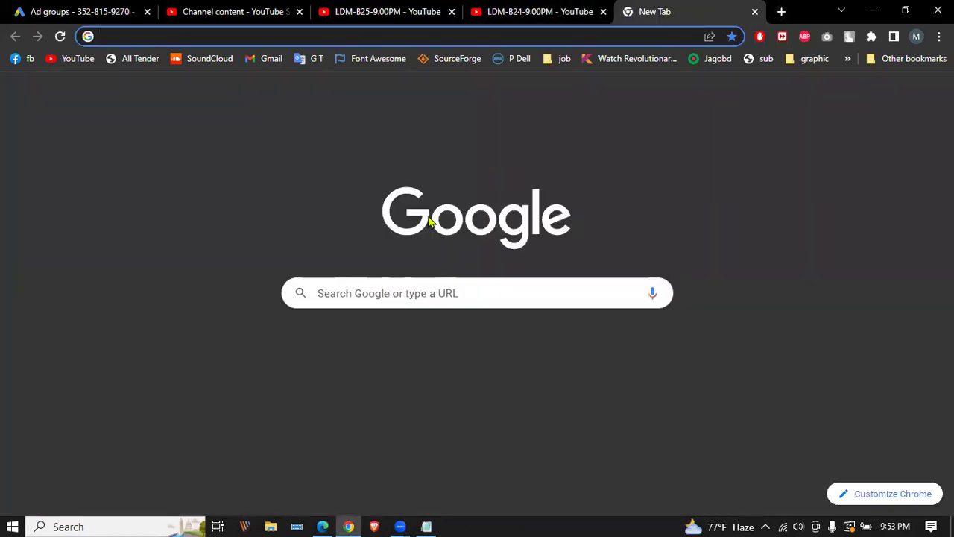
type("chat.openai.com/chat")
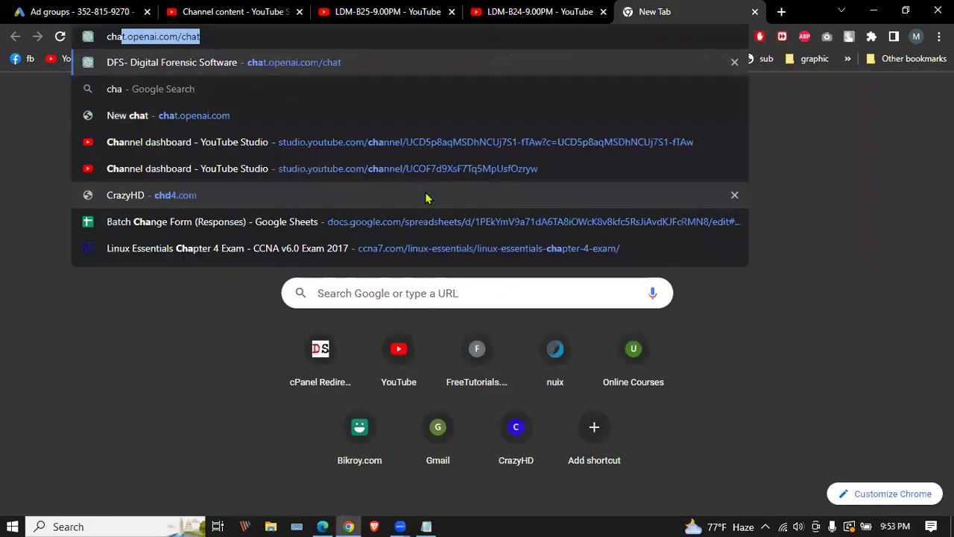
key("Return")
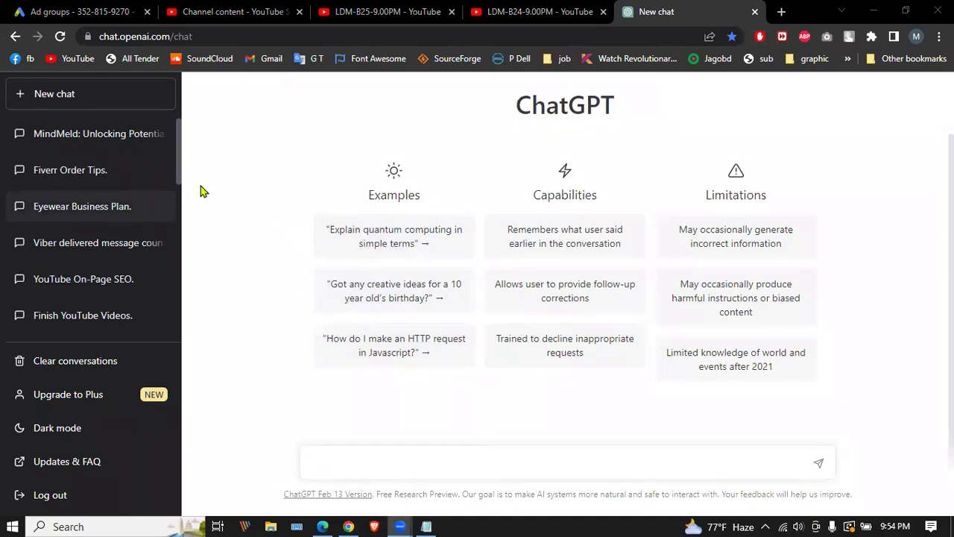
Step: Open the YouTube home page in another new tab
left_click(539, 13)
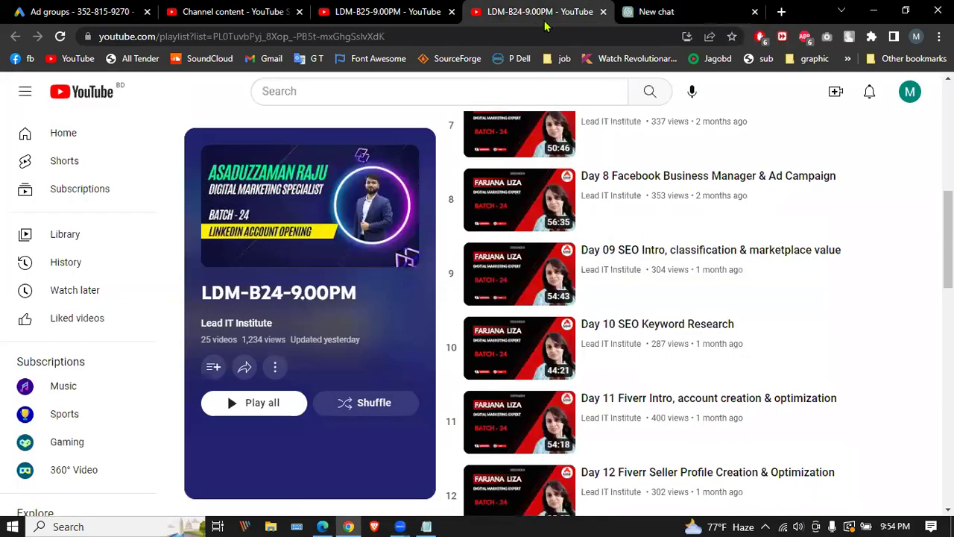
left_click(632, 16)
left_click(535, 7)
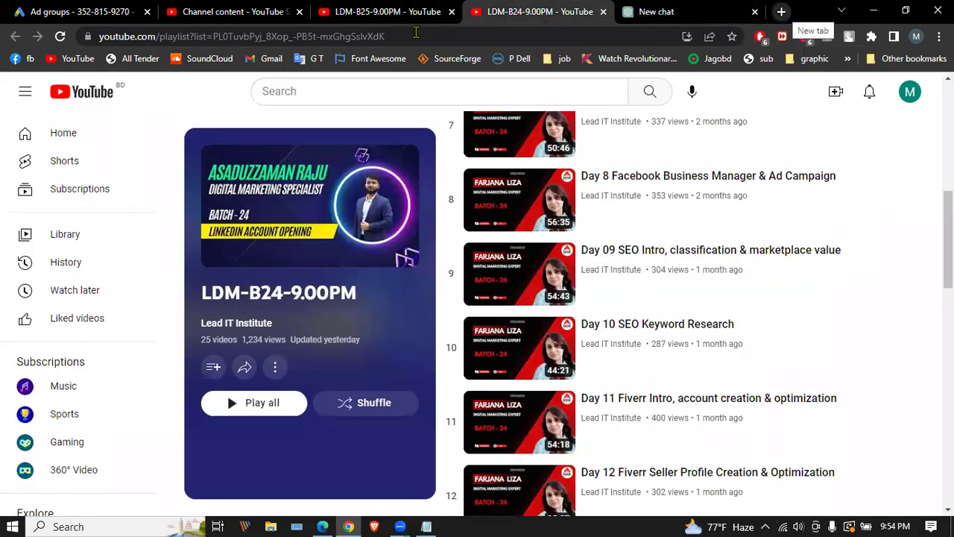
left_click(781, 12)
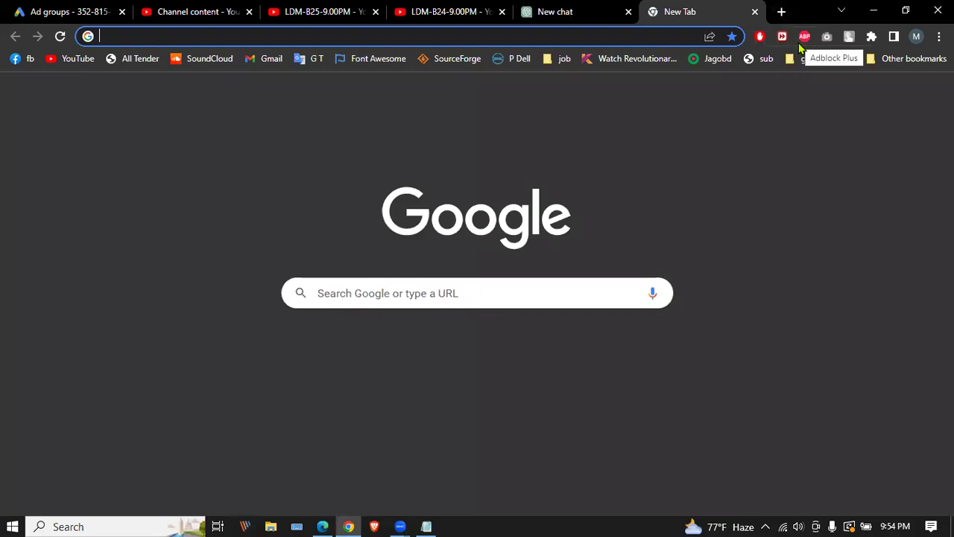
left_click(76, 59)
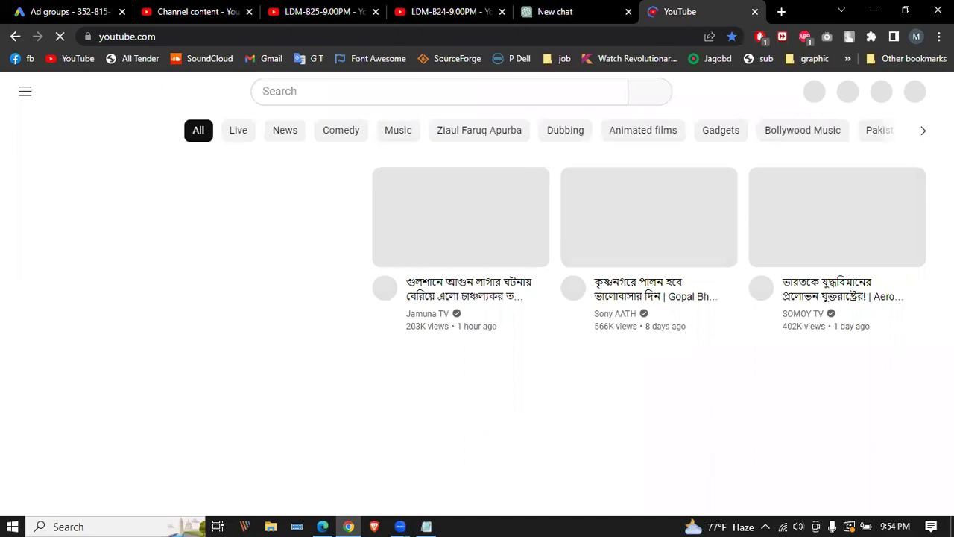
left_click(912, 92)
left_click(785, 212)
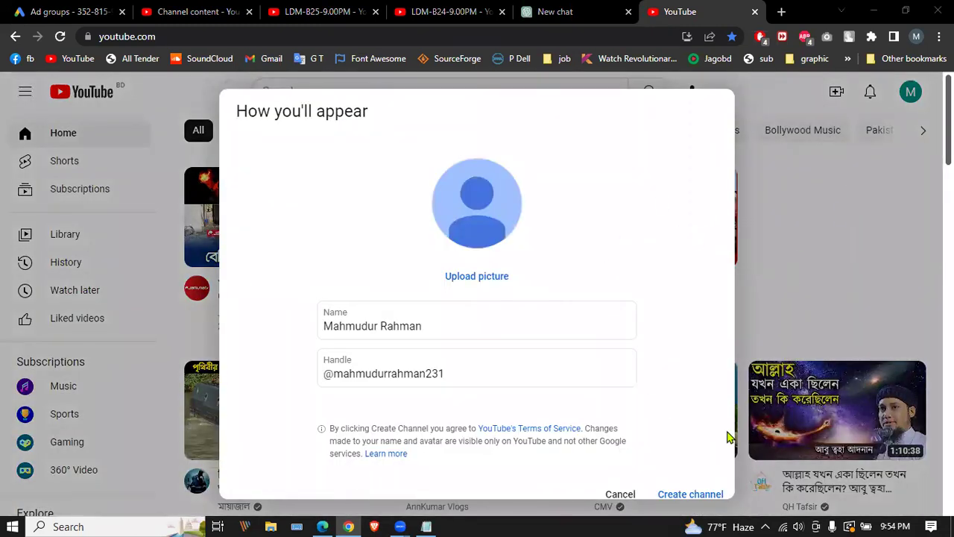
left_click(620, 494)
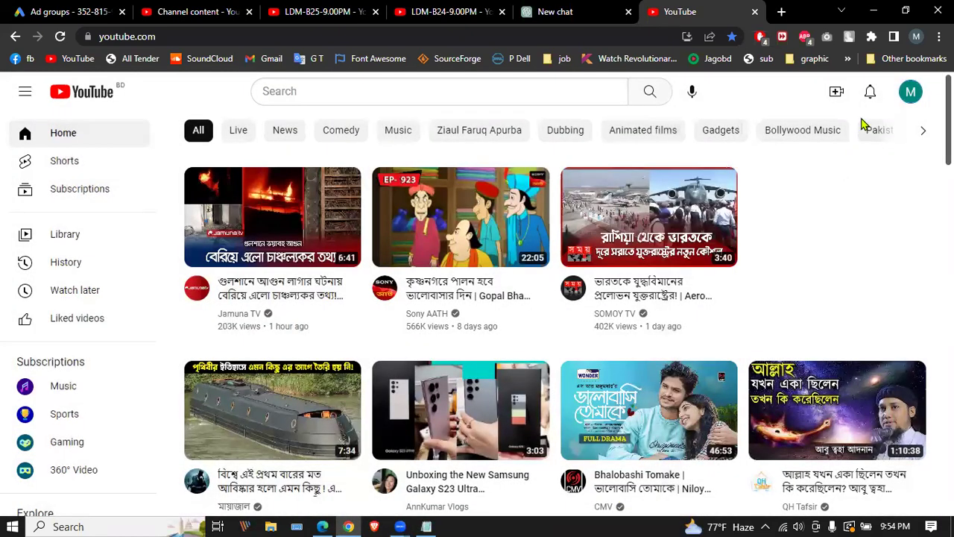
Step: Switch the YouTube account to the MindMeld channel
left_click(911, 92)
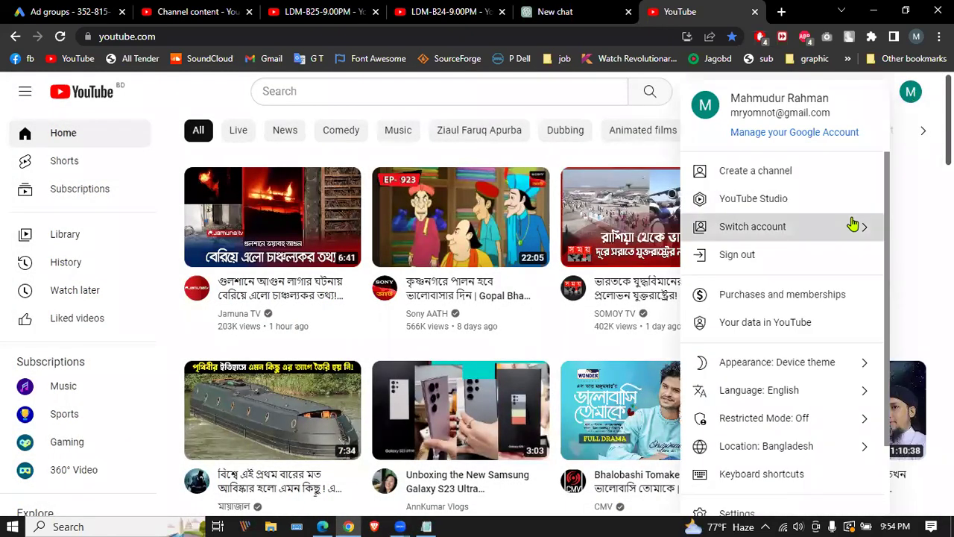
left_click(852, 221)
left_click(749, 396)
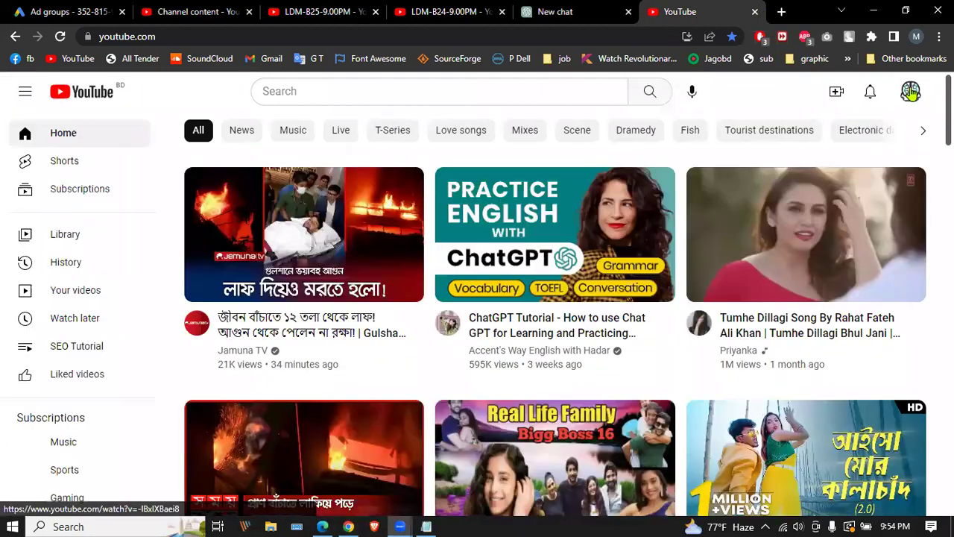
Step: Open YouTube Studio for the MindMeld channel and look over the channel dashboard
left_click(911, 91)
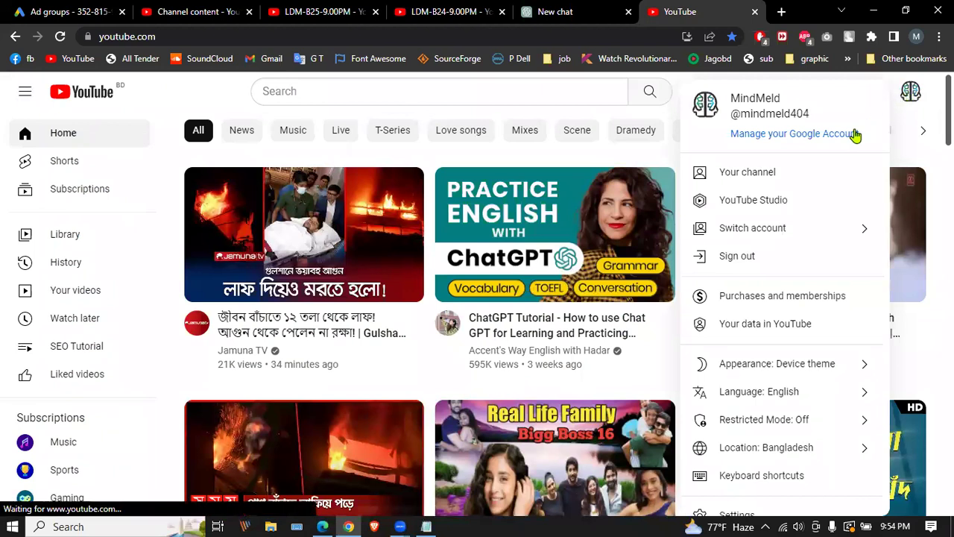
left_click(772, 202)
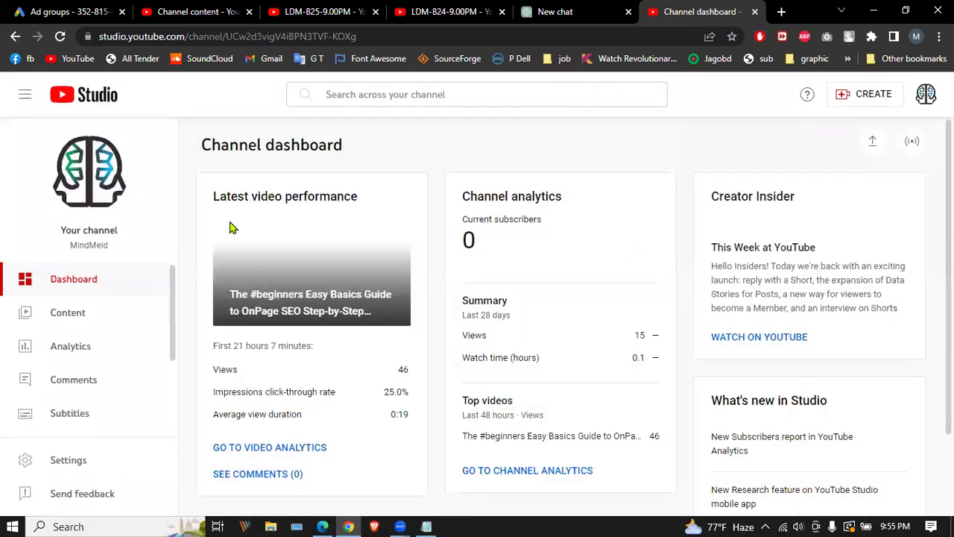
scroll(219, 228, "down", 3)
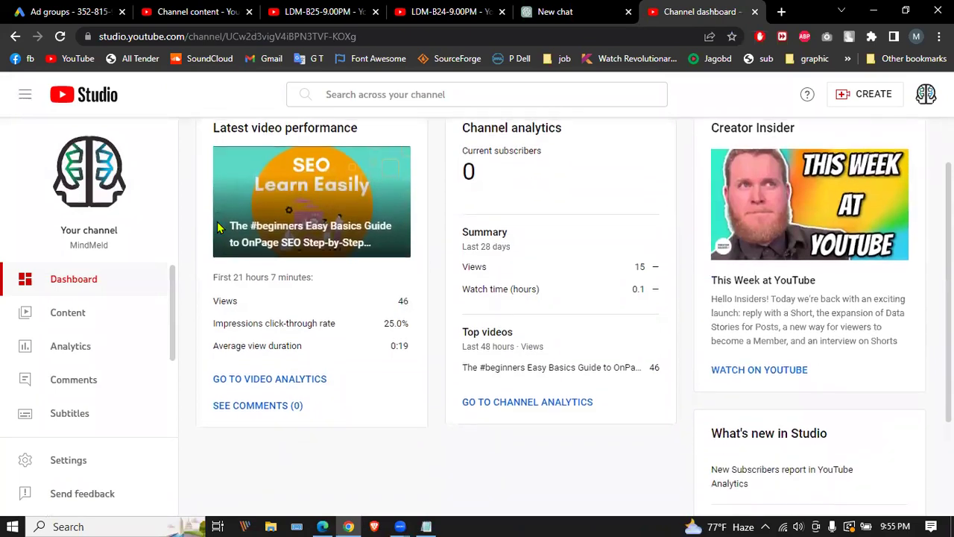
scroll(219, 228, "up", 3)
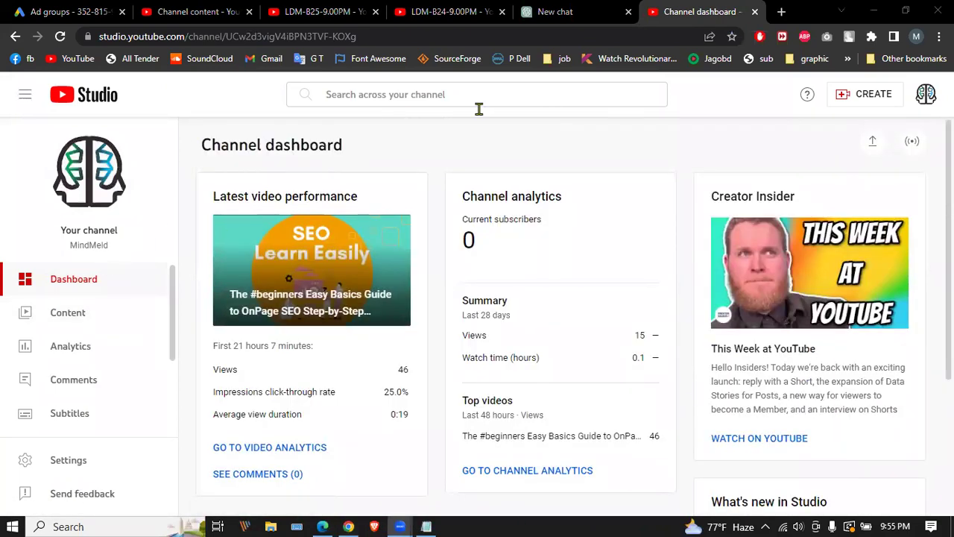
Step: Open the MindMeld channel's public page from YouTube Studio and highlight the channel name
left_click(927, 94)
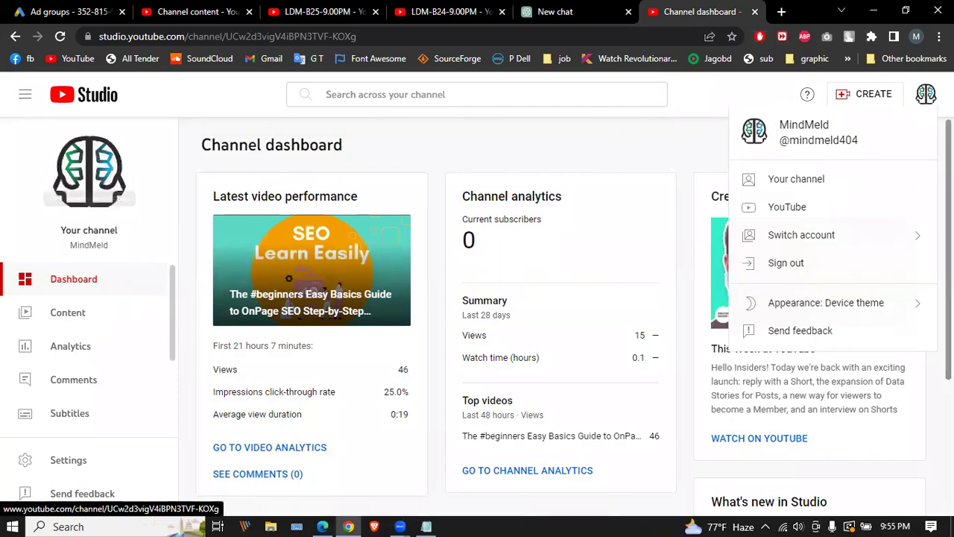
left_click_drag(778, 125, 828, 123)
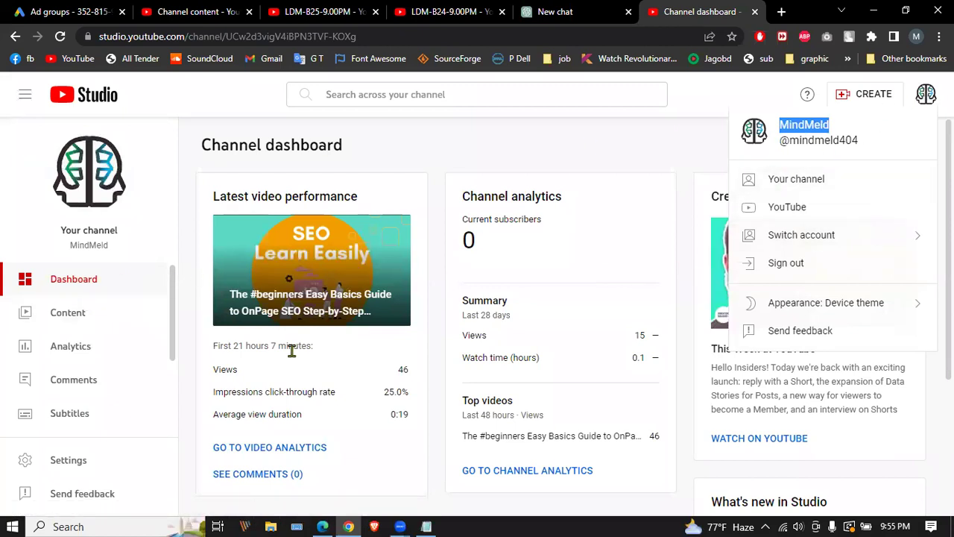
left_click(924, 94)
left_click(924, 94)
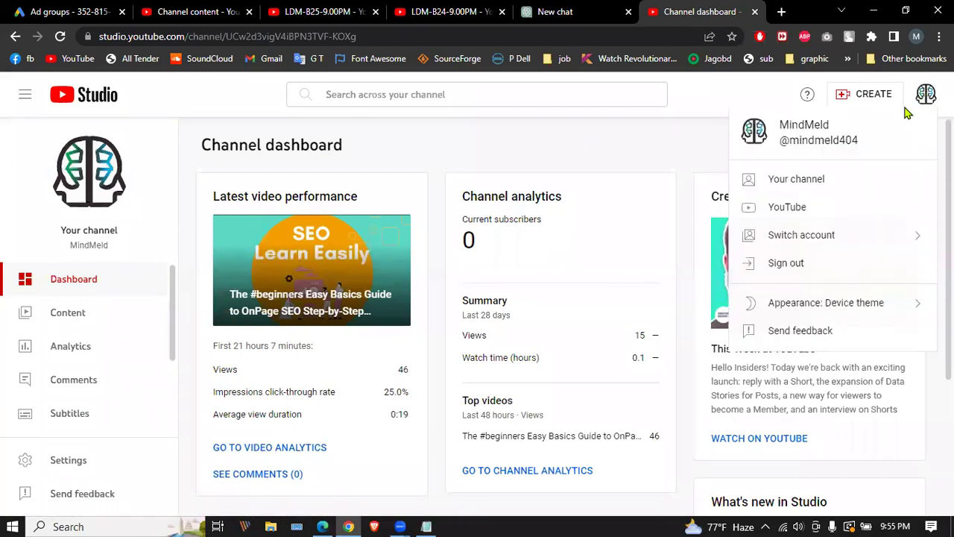
left_click(816, 188)
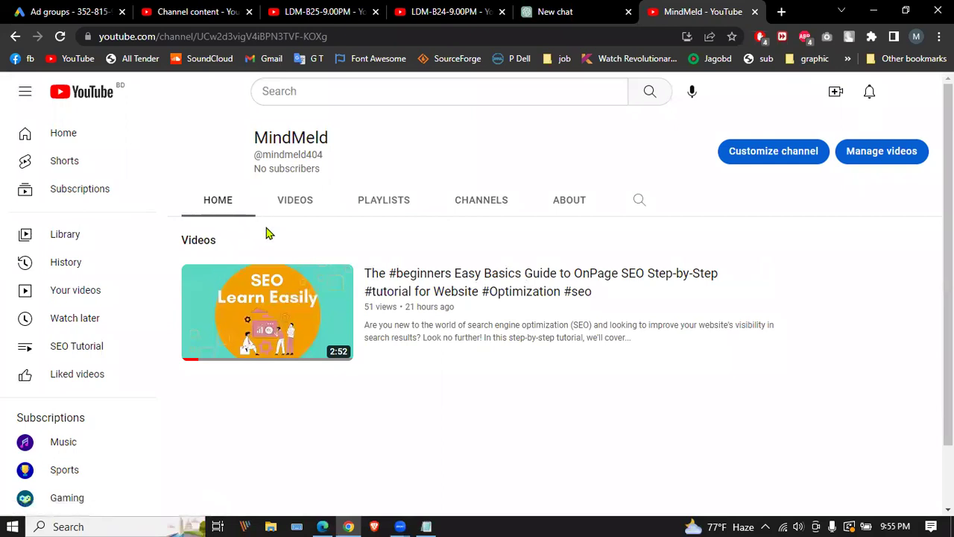
left_click_drag(255, 140, 328, 140)
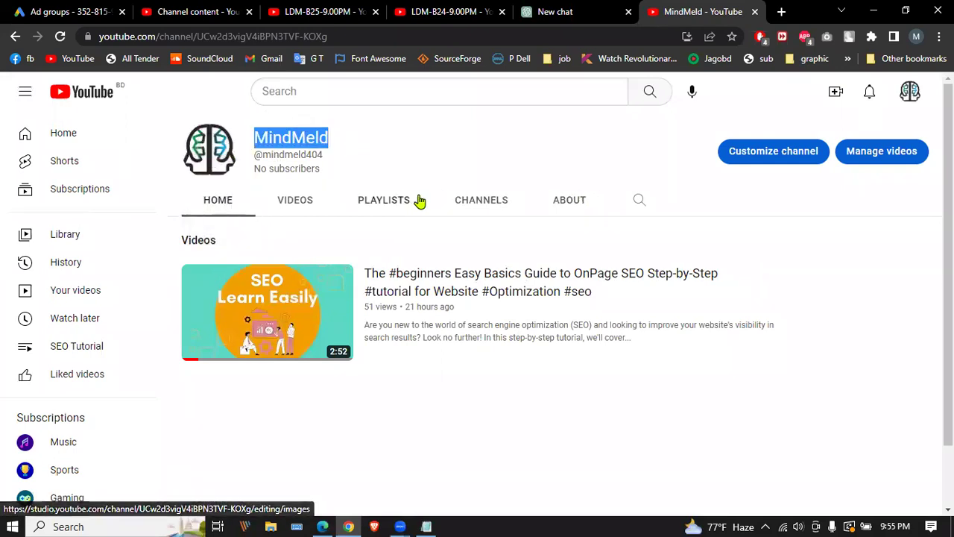
Step: Look at the channel's About description and its list of uploaded videos
left_click(566, 202)
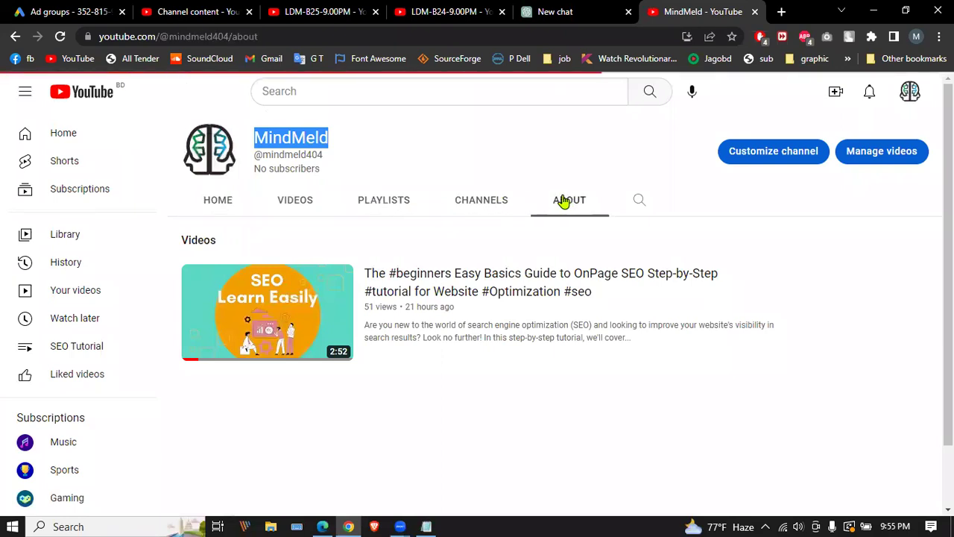
scroll(234, 219, "down", 1)
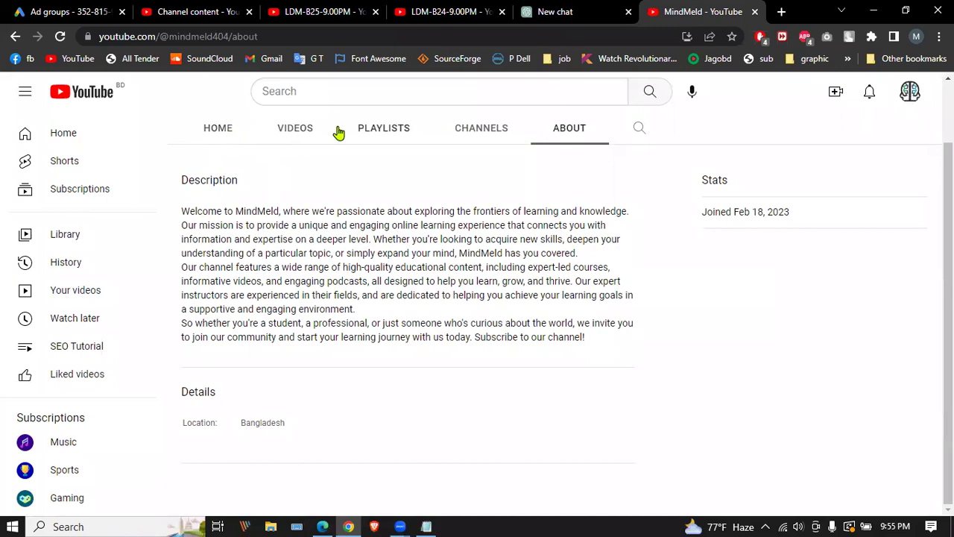
left_click(302, 132)
double_click(296, 141)
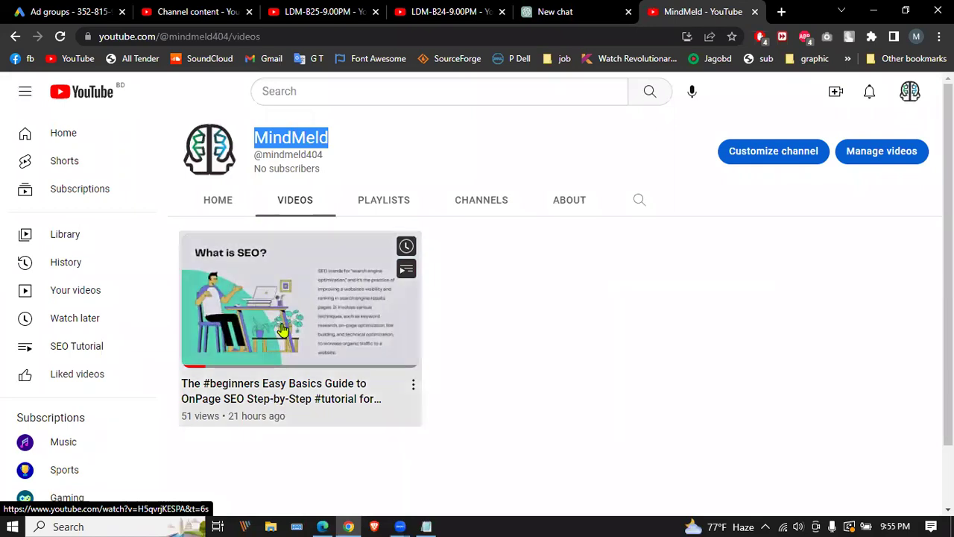
Step: Open the channel's beginners on-page SEO video and leave it paused at 0:00
left_click(283, 329)
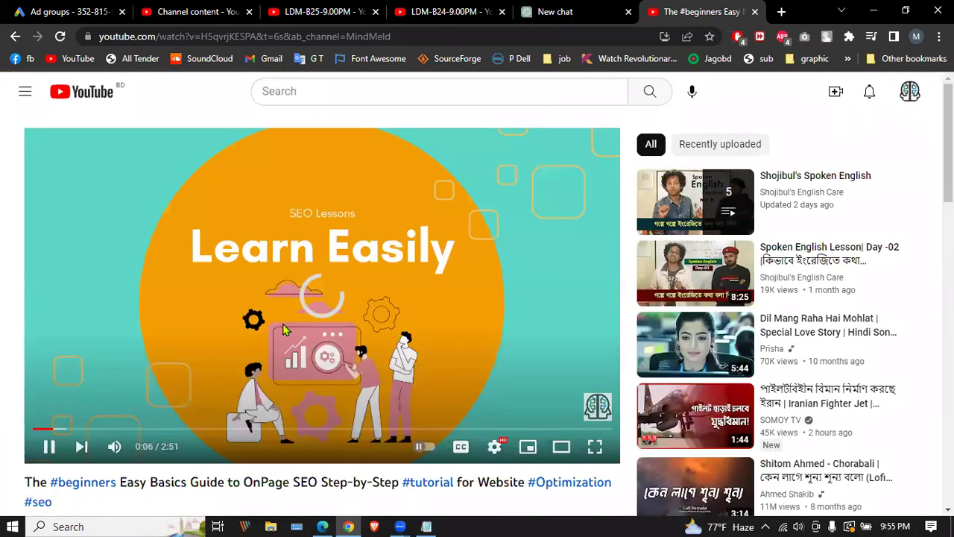
left_click(103, 402)
left_click_drag(44, 429, 270, 294)
left_click(271, 293)
left_click_drag(74, 429, 3, 431)
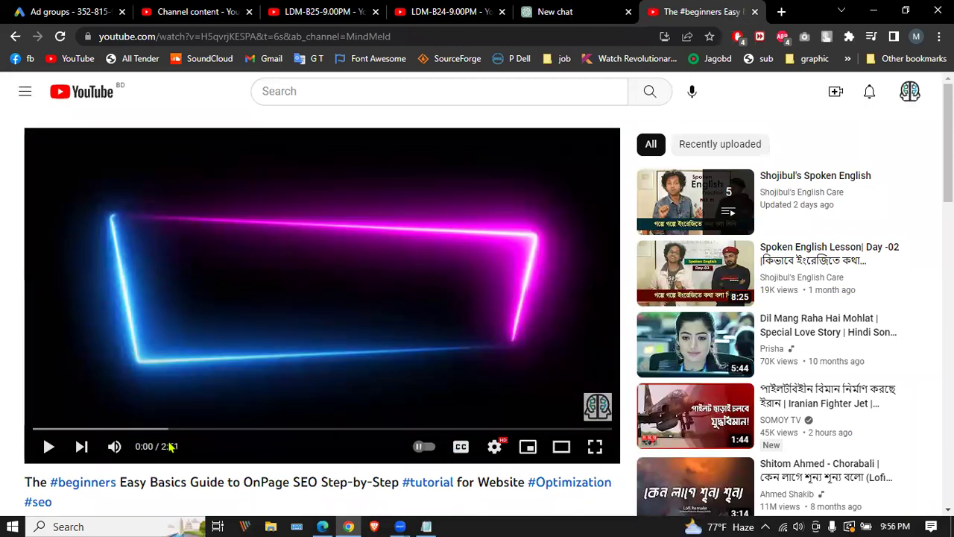
Step: Examine the SEO video's title, description and comments area below the player
scroll(196, 375, "down", 2)
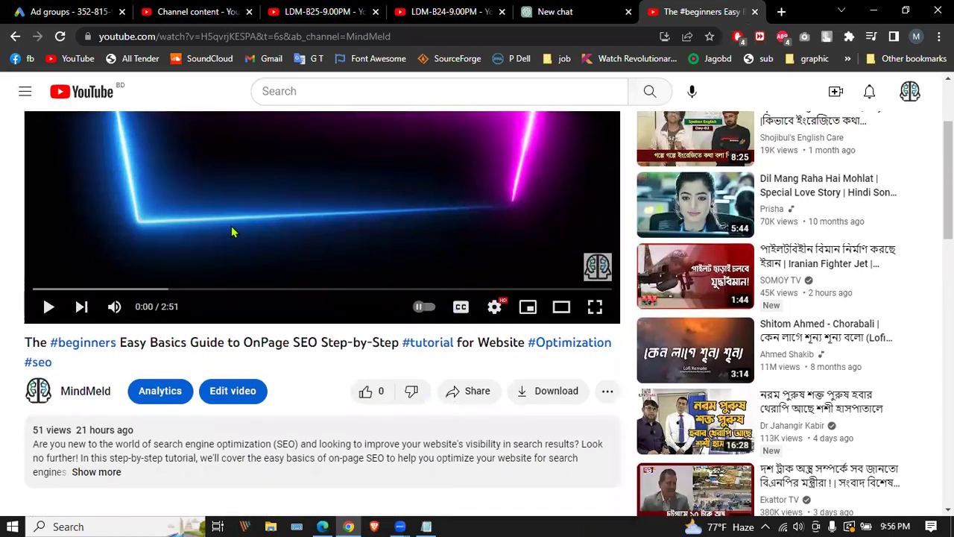
scroll(279, 227, "down", 1)
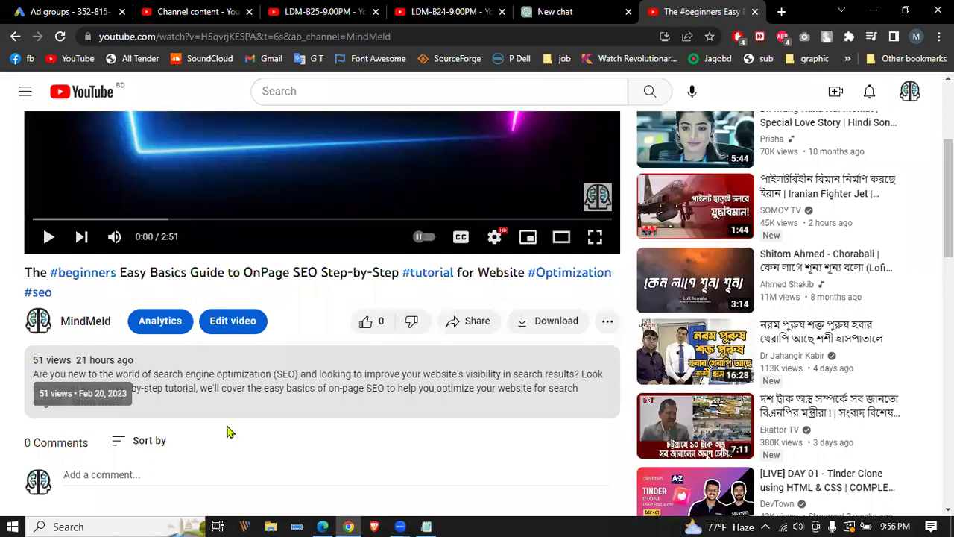
scroll(468, 382, "up", 3)
scroll(294, 301, "down", 5)
scroll(293, 300, "up", 3)
scroll(401, 206, "up", 1)
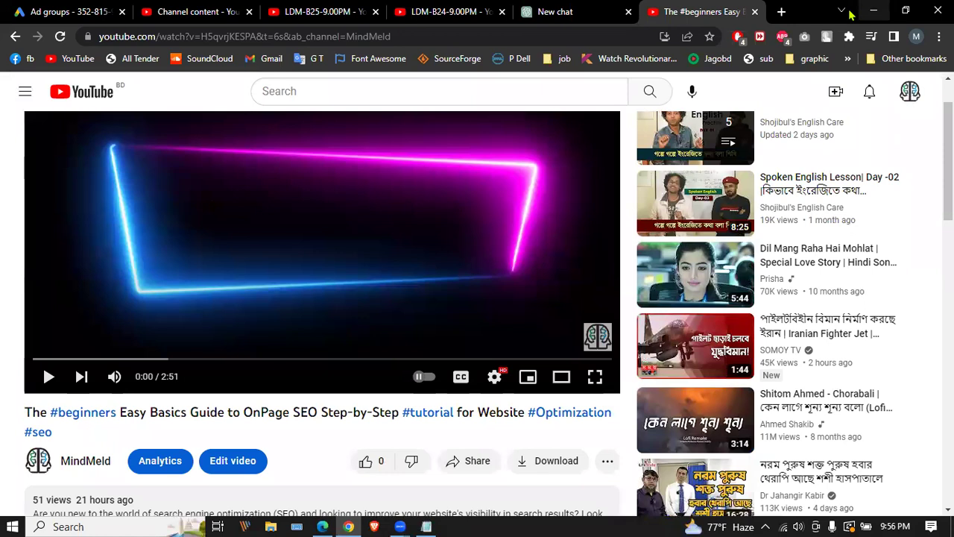
Step: Open Canva in a new browser tab and go to the account's projects
left_click(782, 11)
type("c")
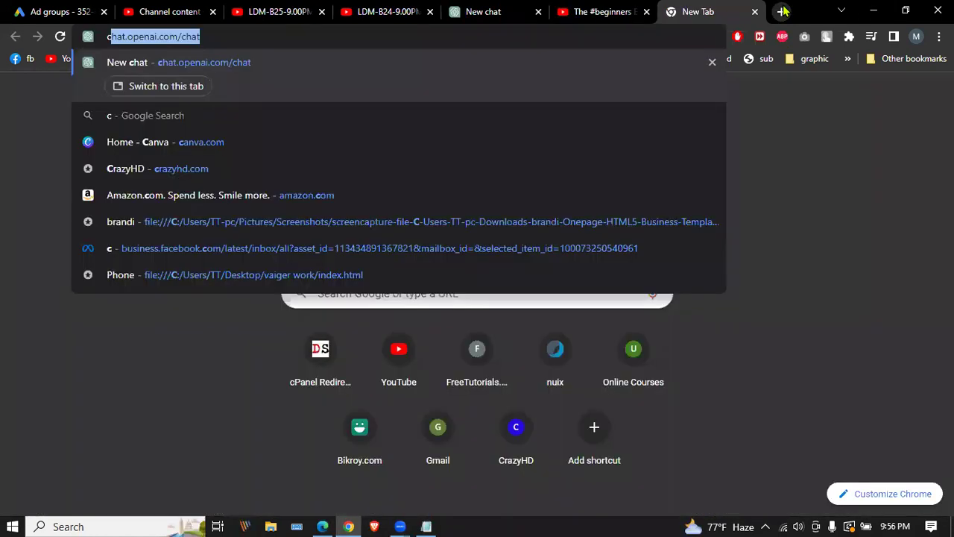
type("an")
key("Return")
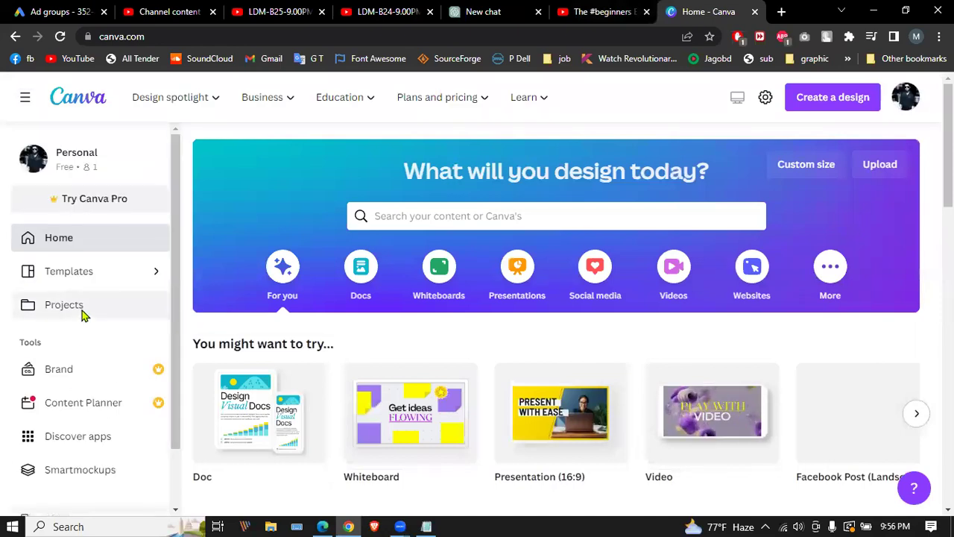
left_click(70, 312)
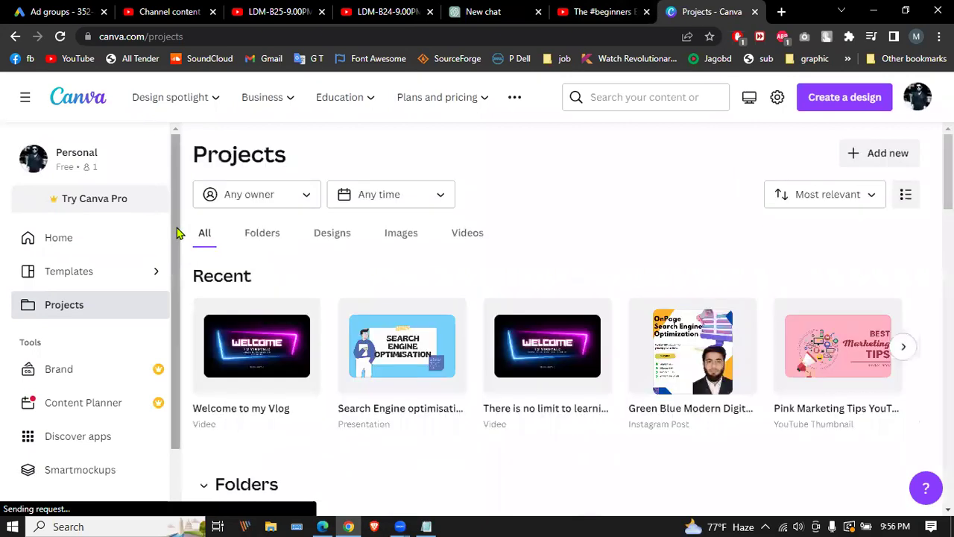
Step: Reload the Canva projects page and open the recent video design "Welcome to my Vlog" in the editor
scroll(176, 233, "down", 1)
scroll(177, 233, "up", 1)
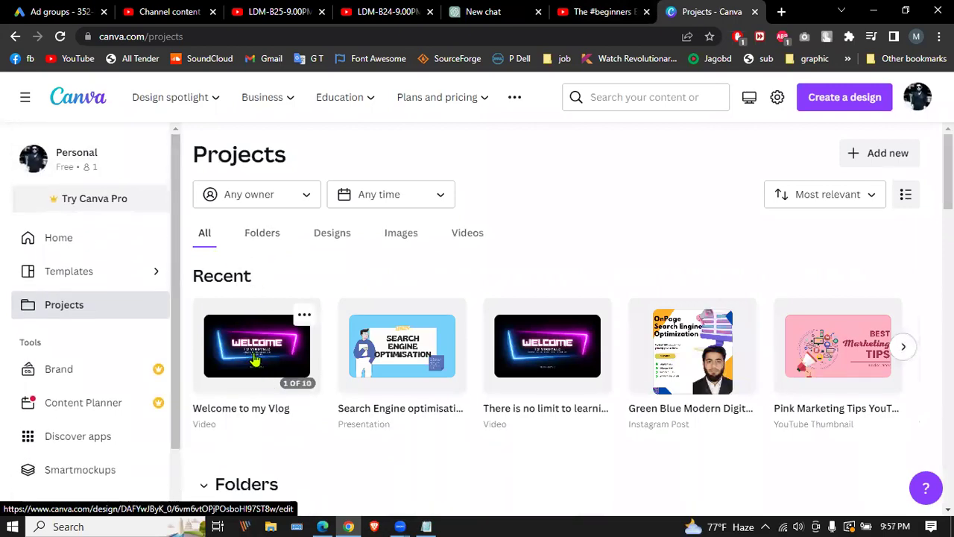
scroll(258, 366, "down", 1)
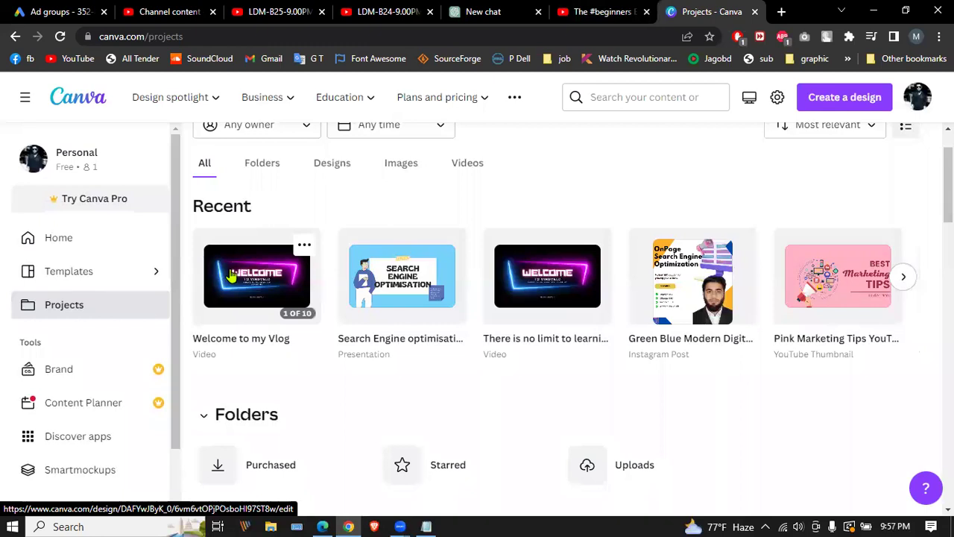
key("F5")
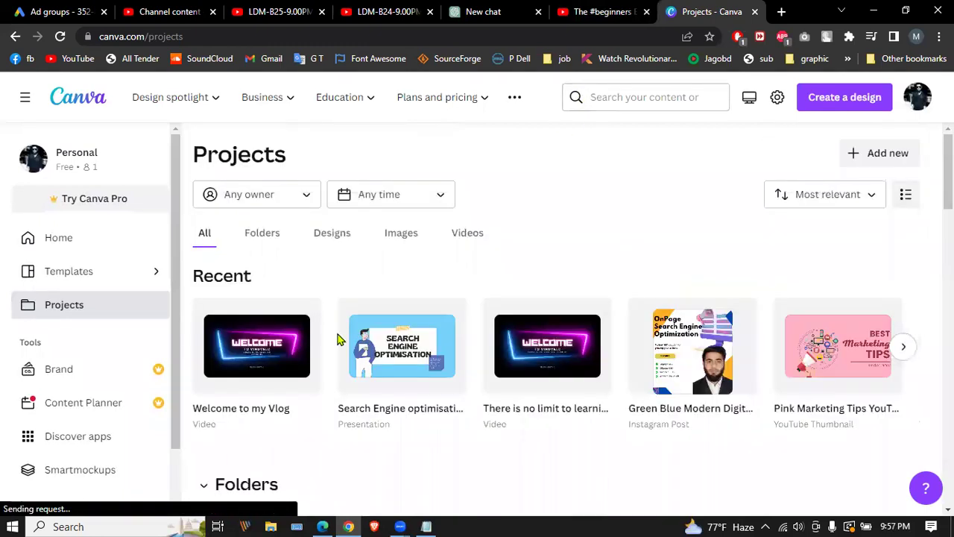
scroll(417, 227, "down", 2)
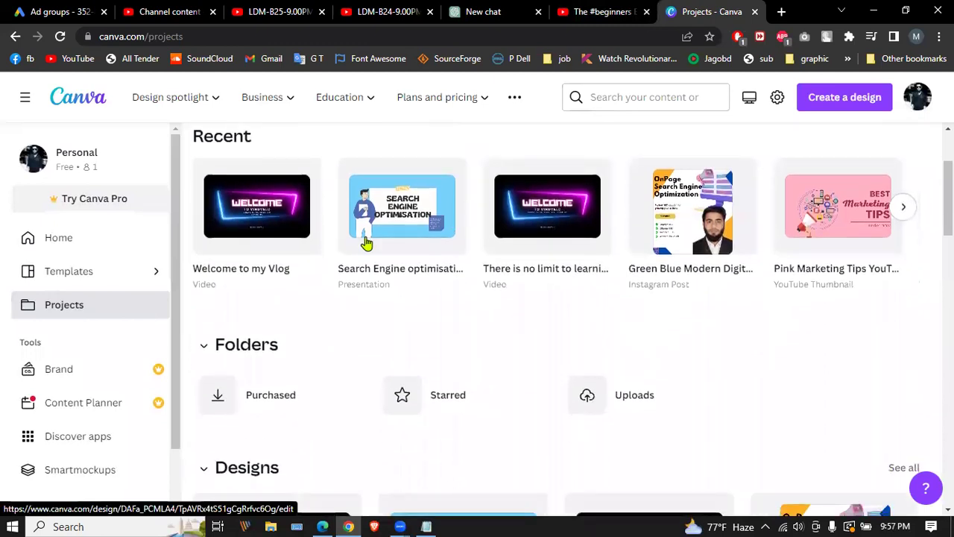
left_click(241, 218)
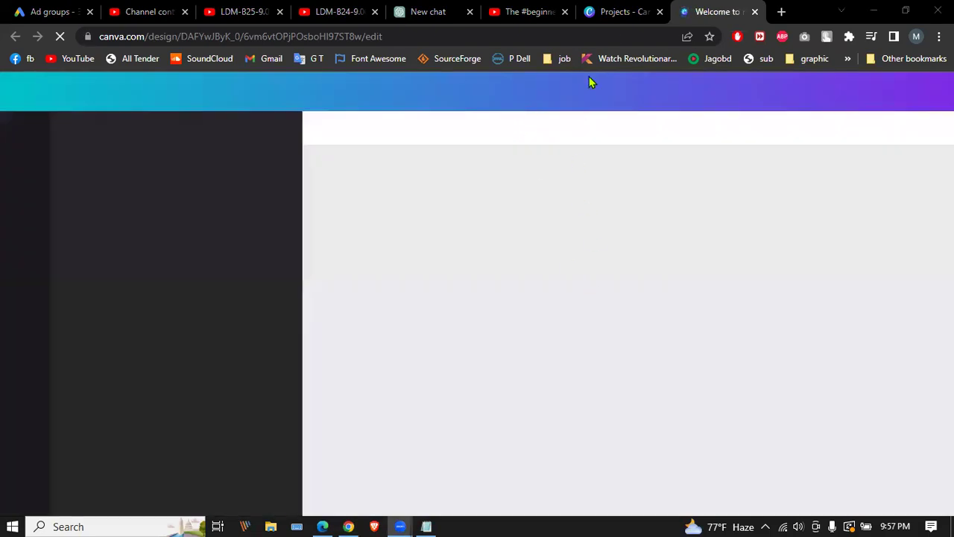
left_click(628, 12)
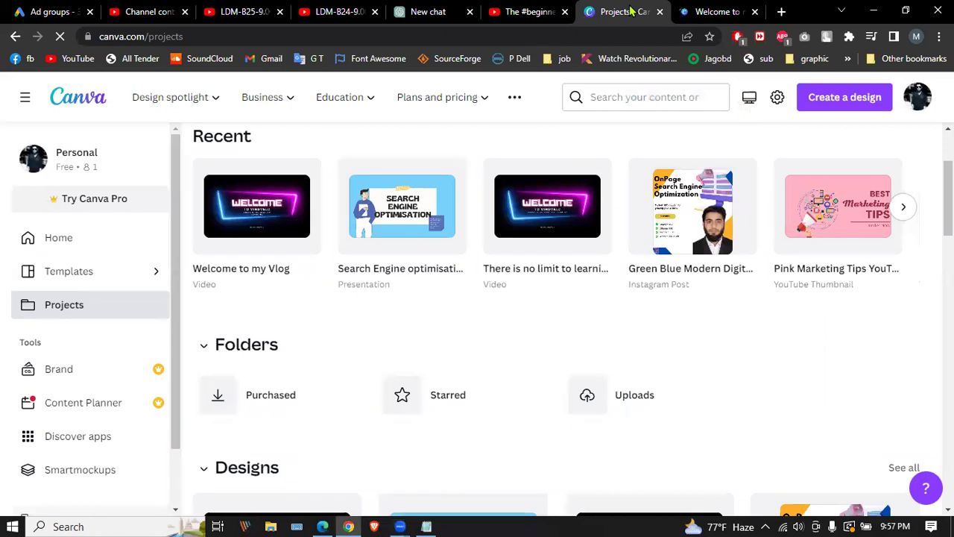
left_click(715, 11)
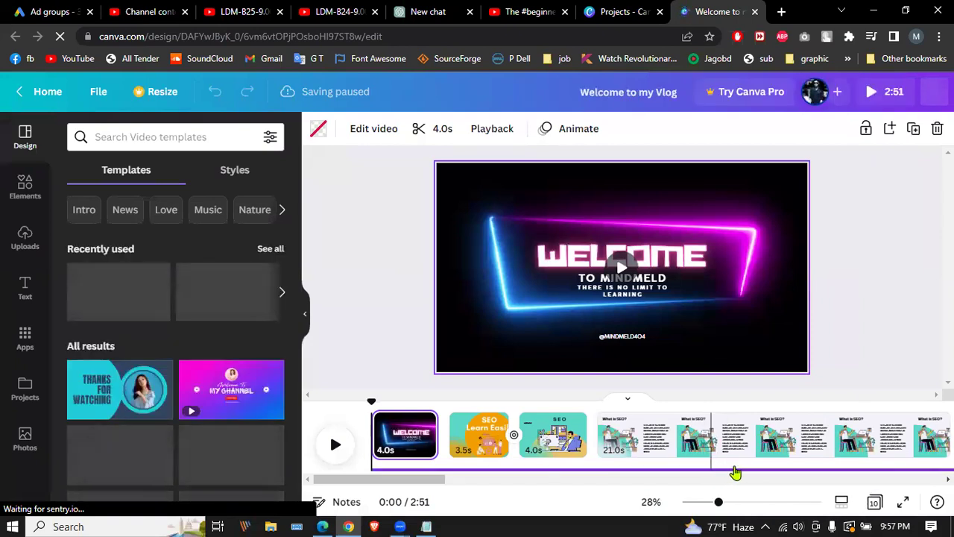
Step: Inspect the video design's timeline with its slides and voice-over track, with the playhead at 0:20
left_click(381, 477)
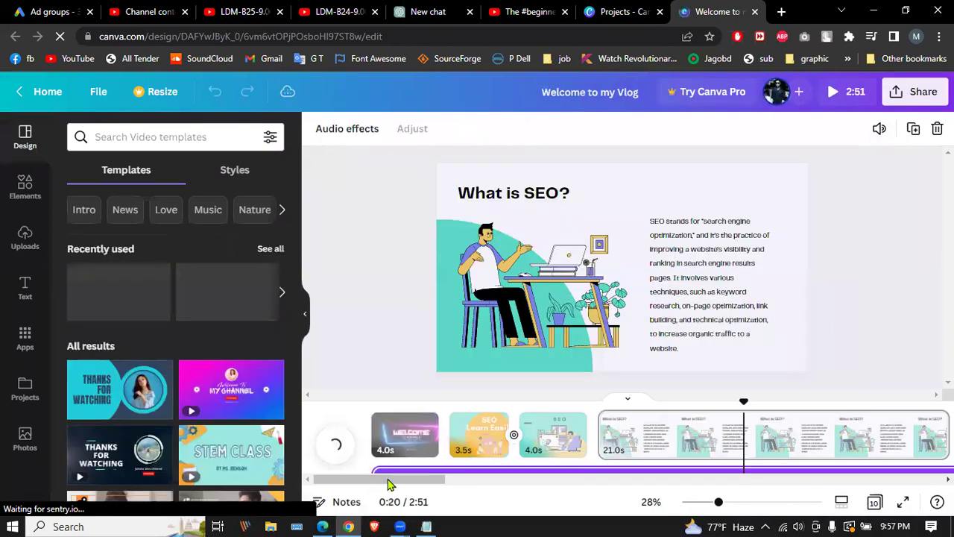
scroll(447, 477, "right", 3)
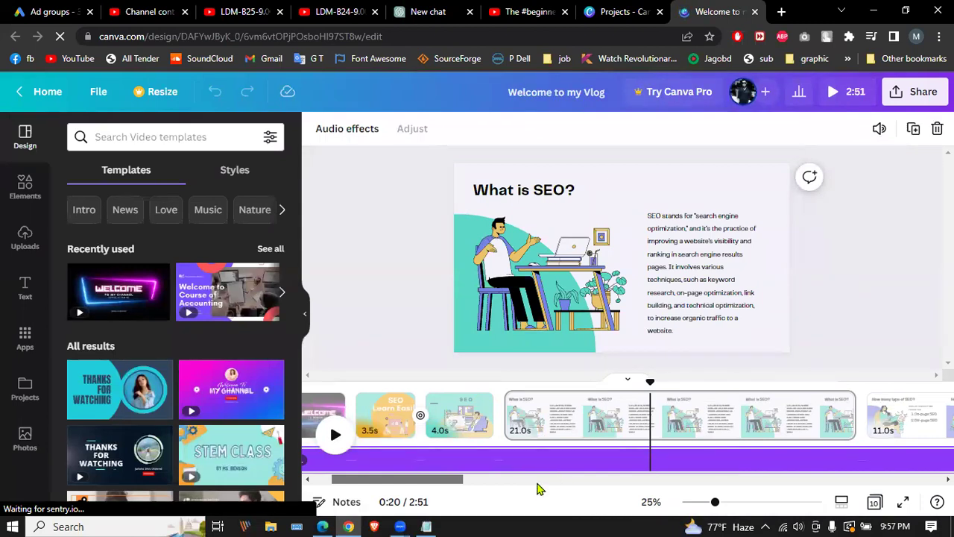
scroll(540, 489, "right", 5)
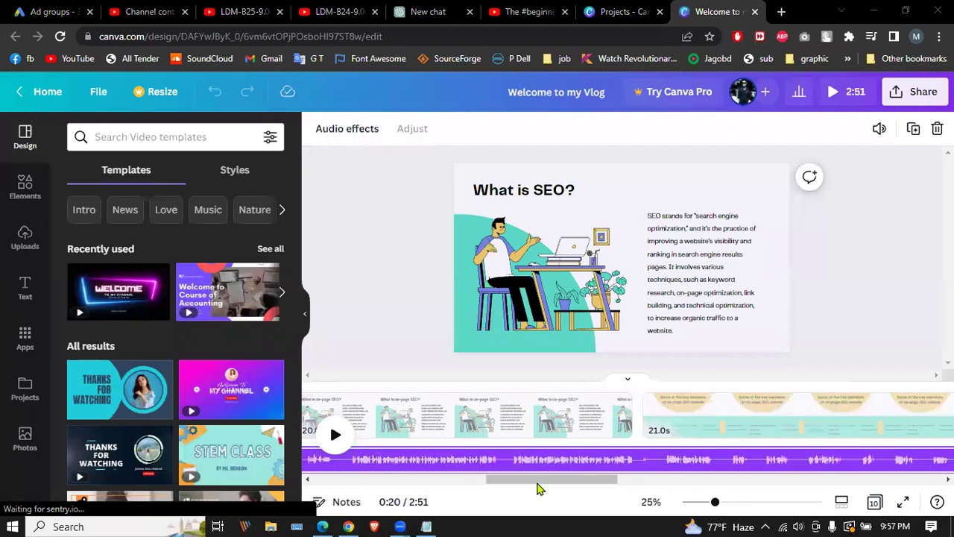
left_click(547, 7)
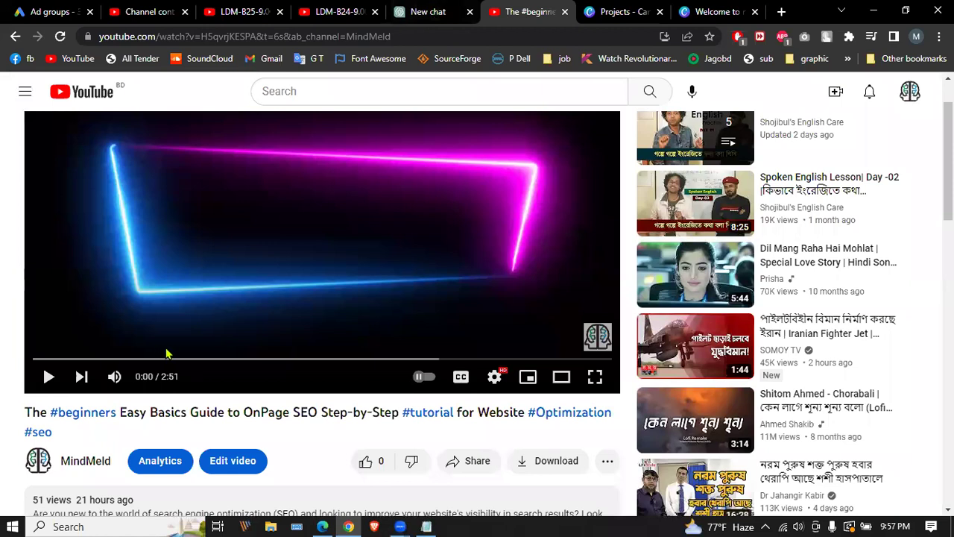
scroll(254, 292, "up", 1)
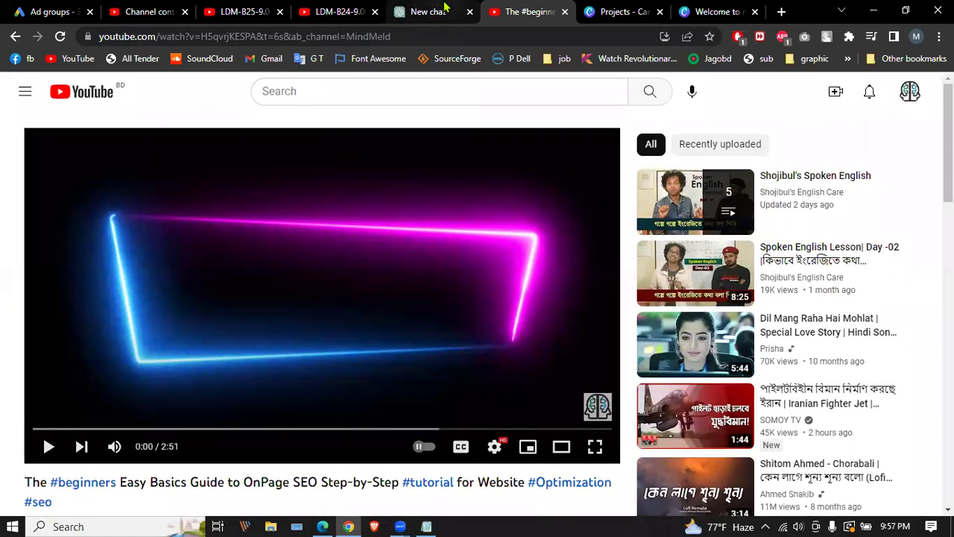
left_click(445, 6)
left_click(532, 7)
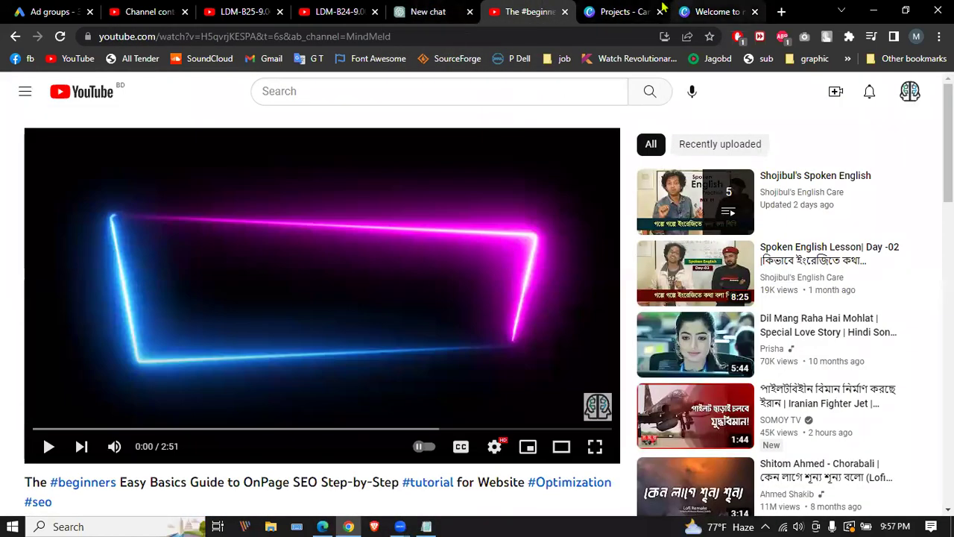
left_click(418, 14)
left_click(531, 10)
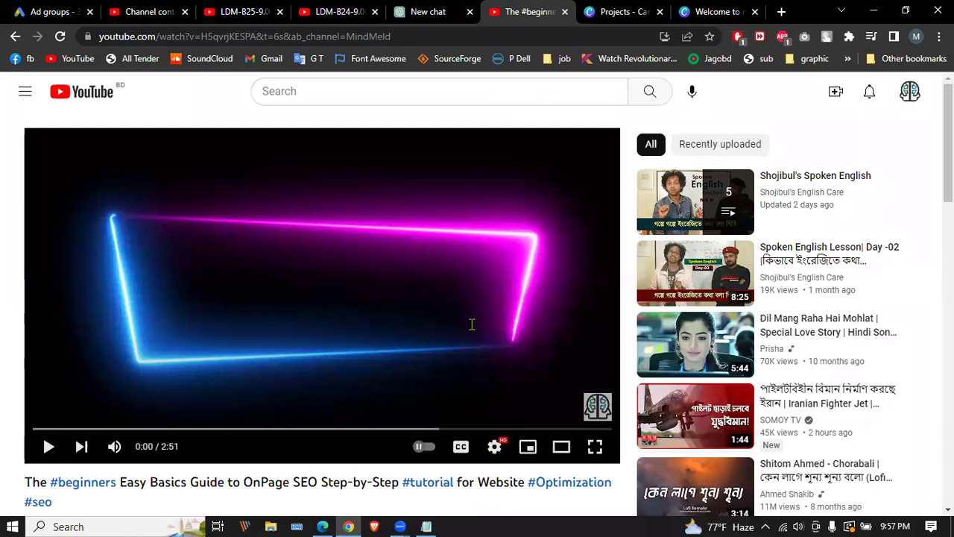
Step: Return to the Canva video design and view the uploaded audio files
left_click(715, 12)
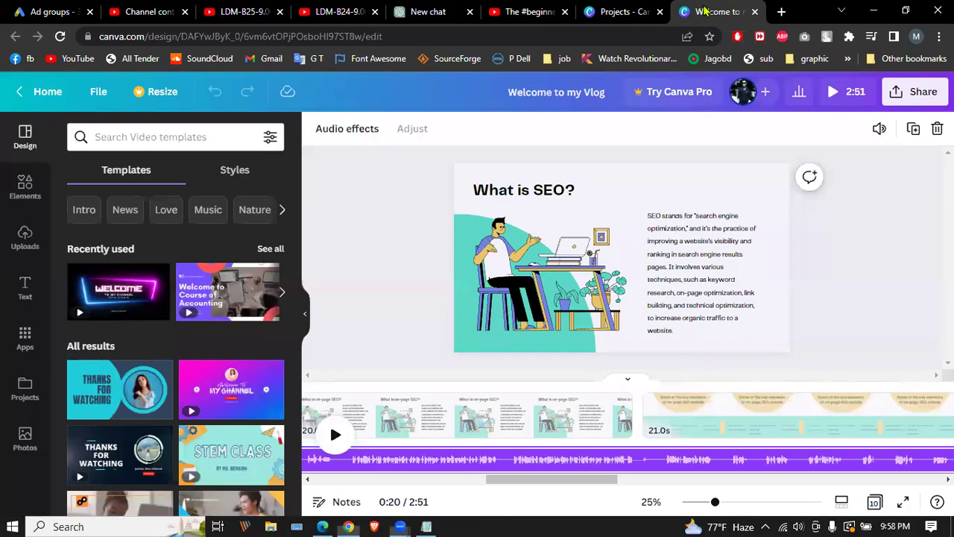
left_click(25, 236)
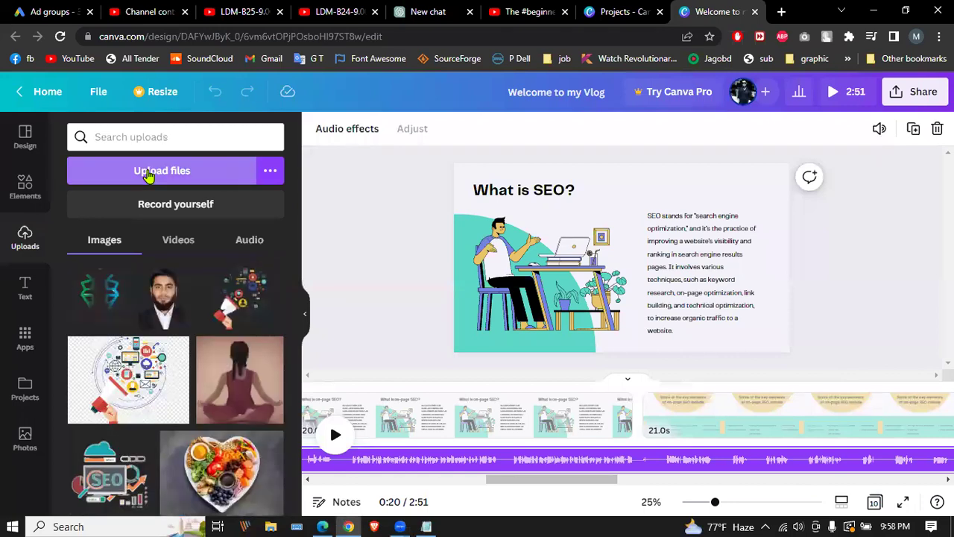
left_click(251, 240)
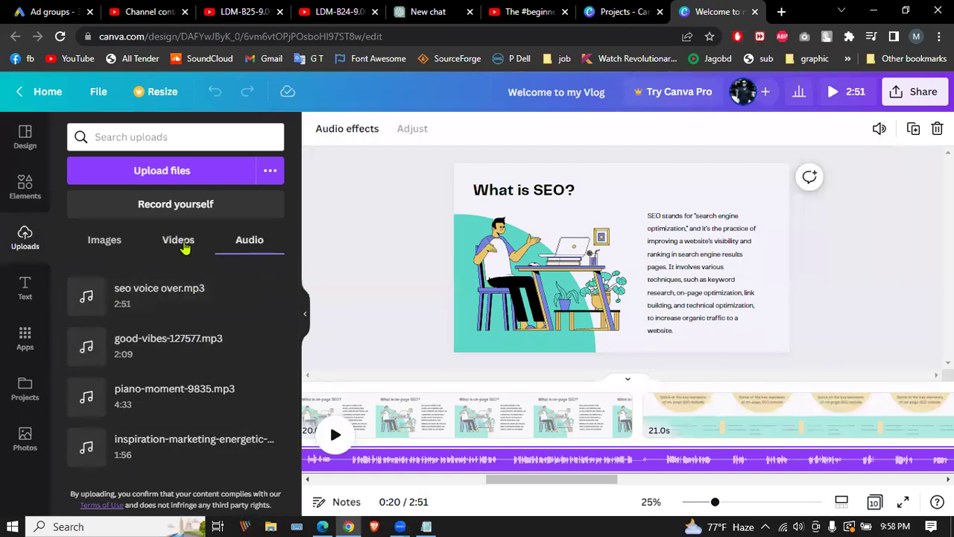
Step: Play the on-page SEO video on YouTube, skip ahead through its slides to the key elements section, and pause at 1:54
left_click(524, 9)
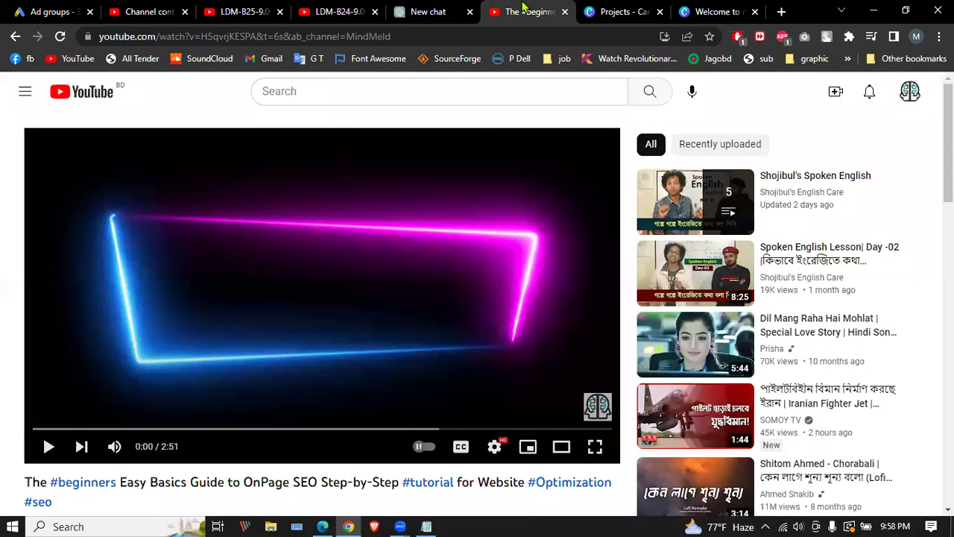
left_click(107, 349)
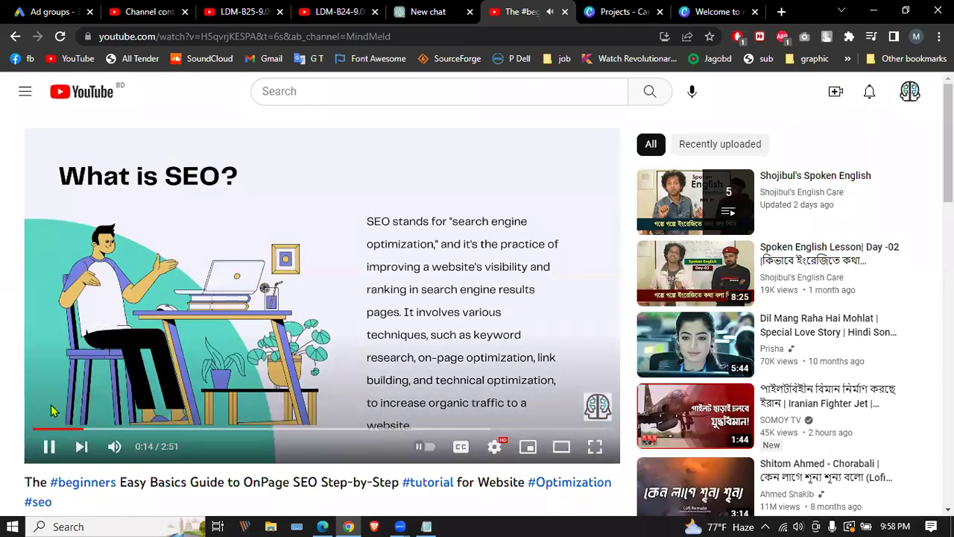
left_click_drag(209, 430, 311, 431)
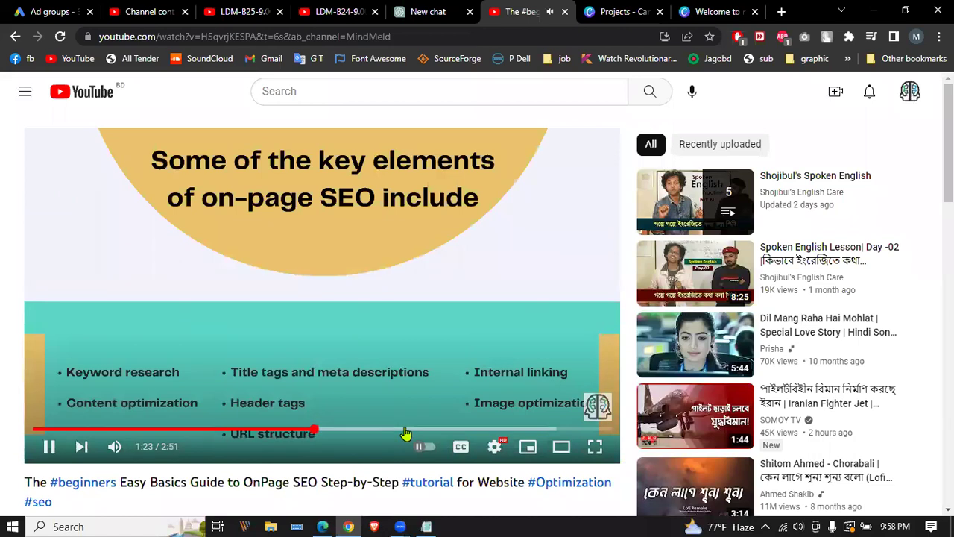
left_click(405, 431)
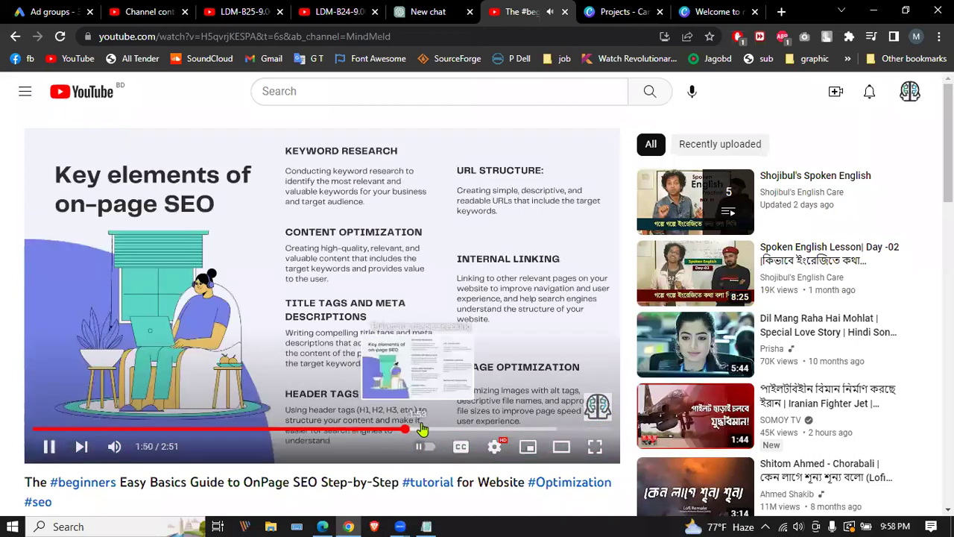
left_click(438, 431)
left_click(420, 431)
left_click(305, 254)
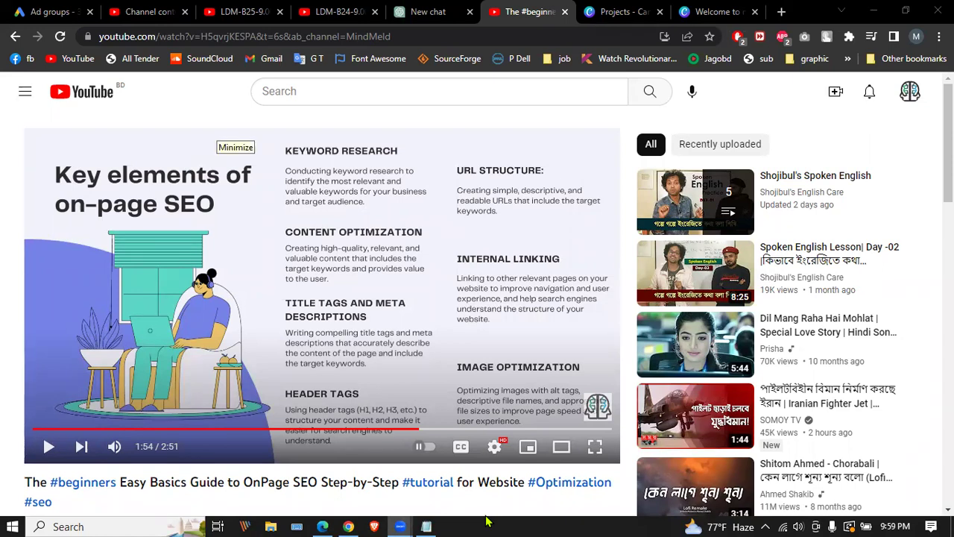
Step: Search Google for "google ads sense" in a new browser tab and open the Google AdSense start page
left_click(781, 12)
type("goog")
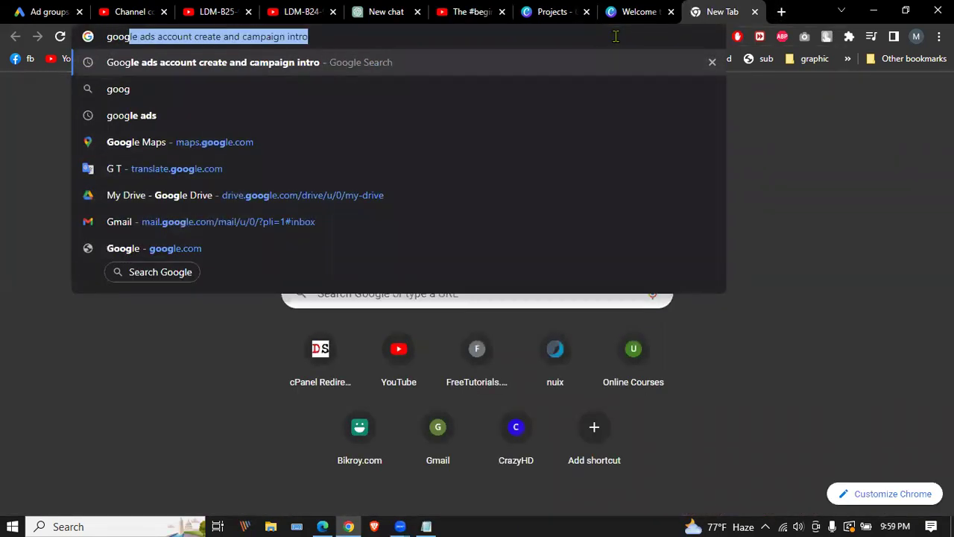
type("le ")
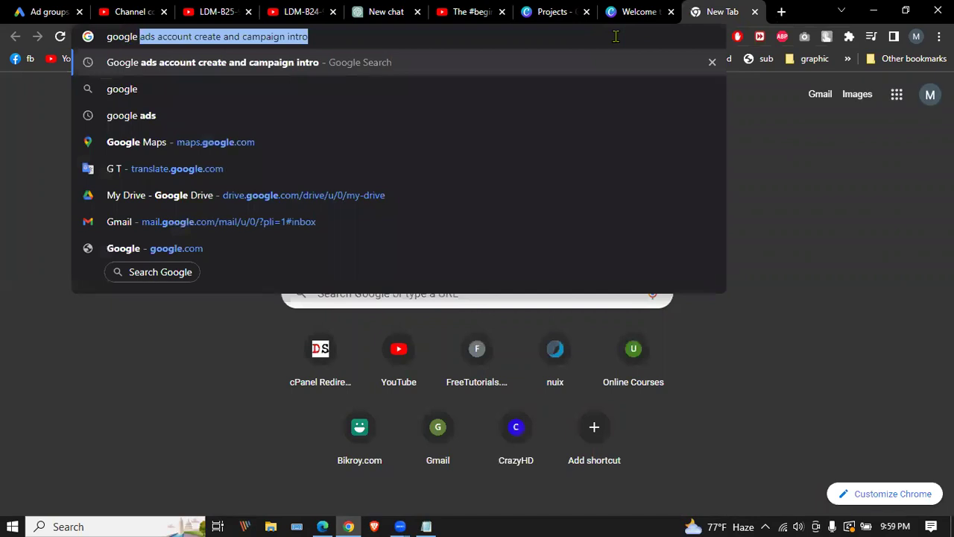
type("ads sense")
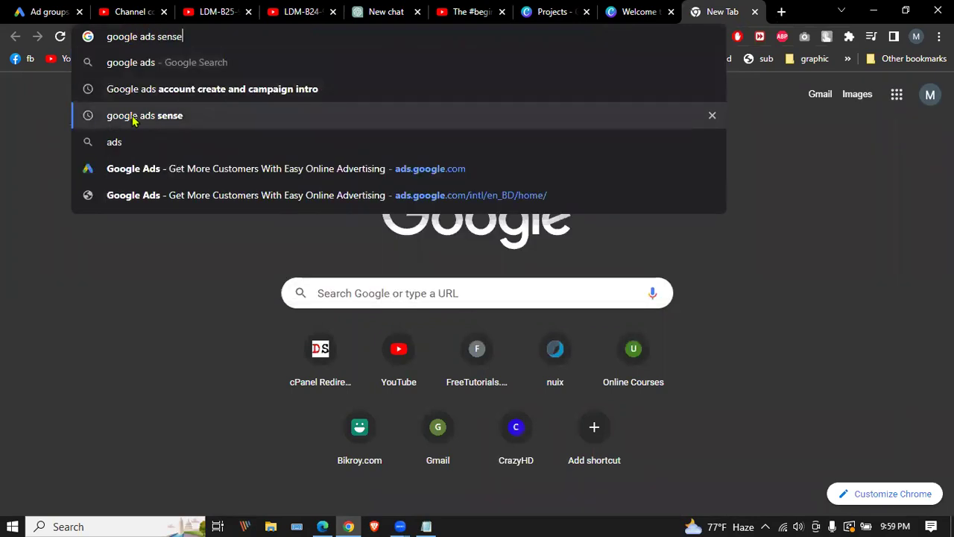
left_click(133, 115)
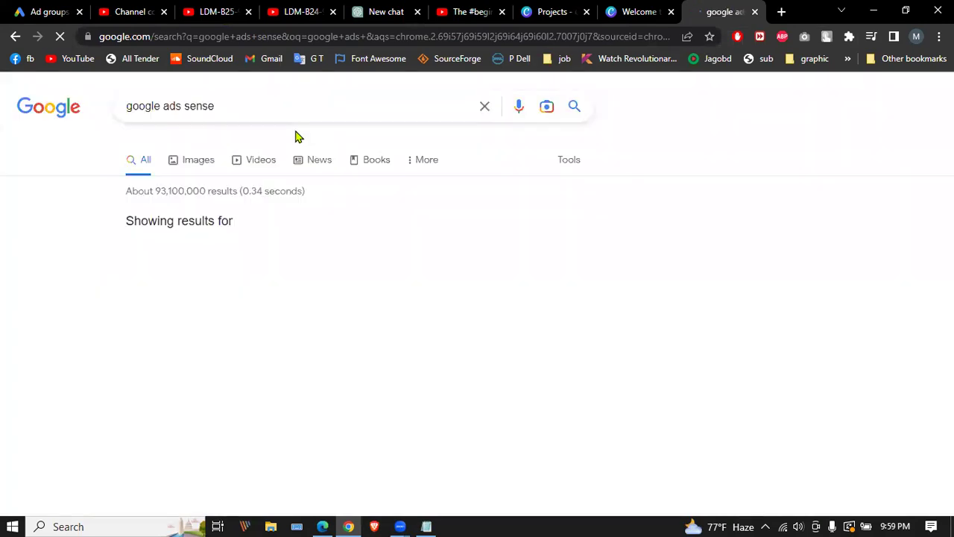
left_click(291, 221)
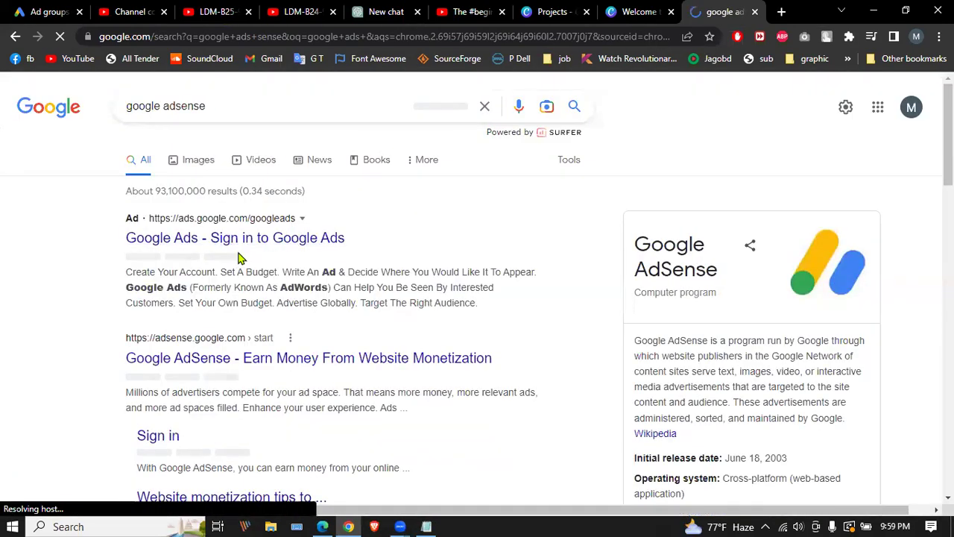
scroll(241, 253, "down", 2)
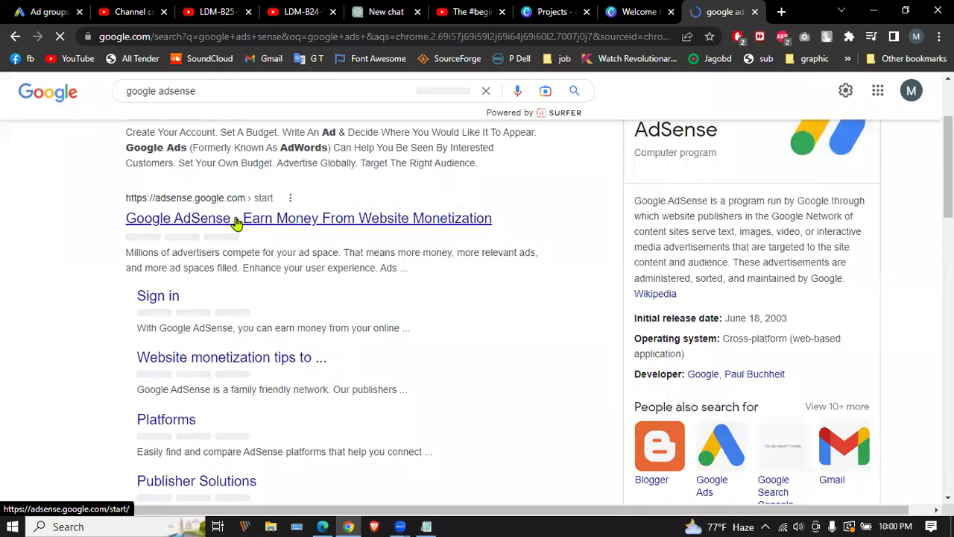
left_click(233, 222)
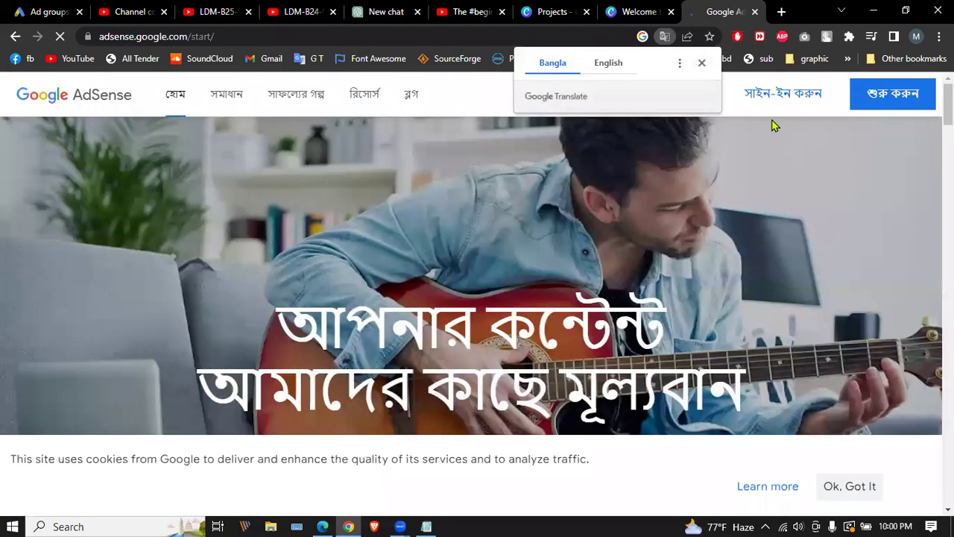
Step: Choose English for the AdSense page translation, sign in with the second listed Google account, and switch to the other account
left_click(608, 65)
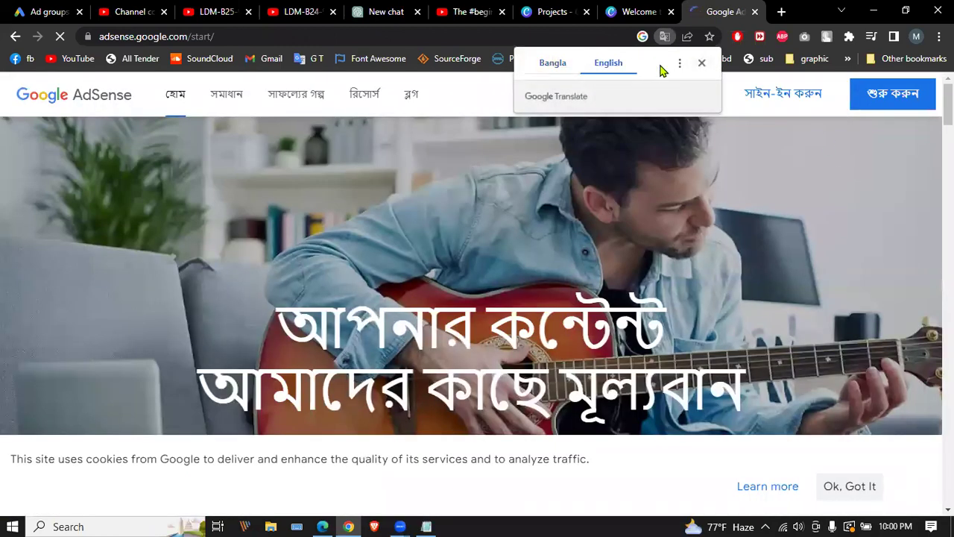
left_click(701, 66)
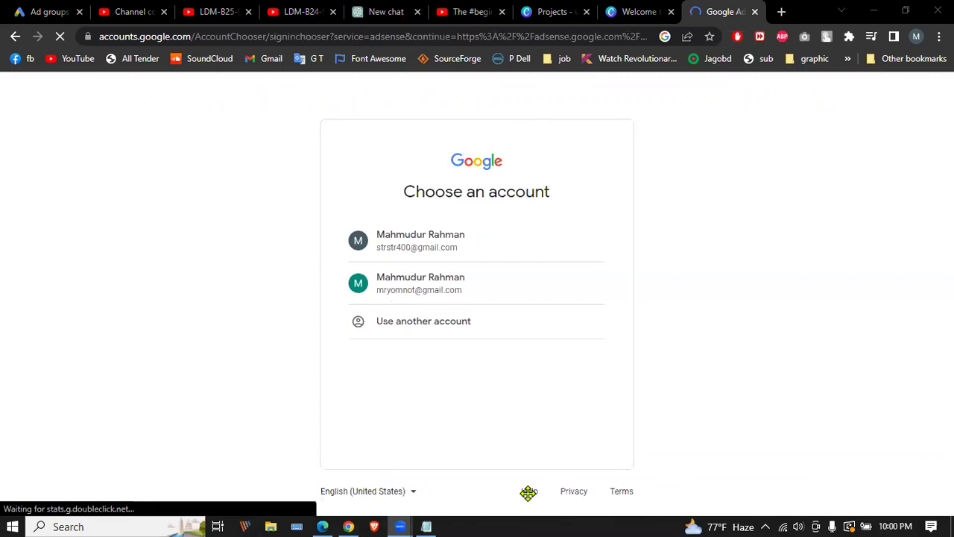
left_click(449, 283)
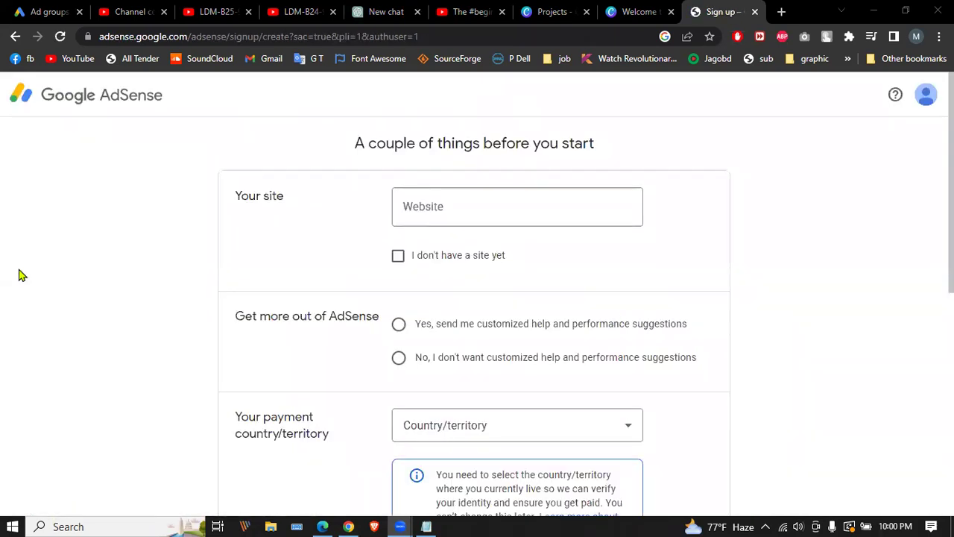
left_click(924, 93)
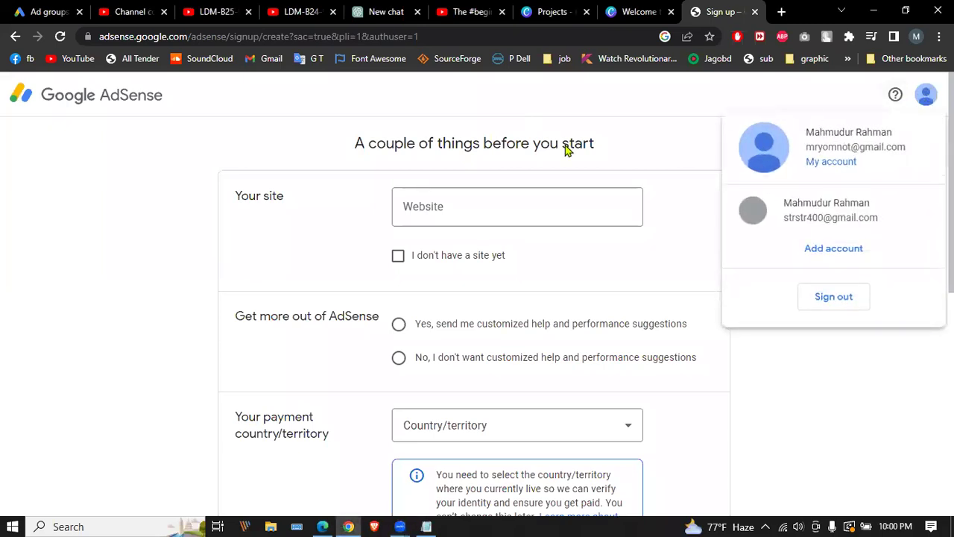
left_click(827, 207)
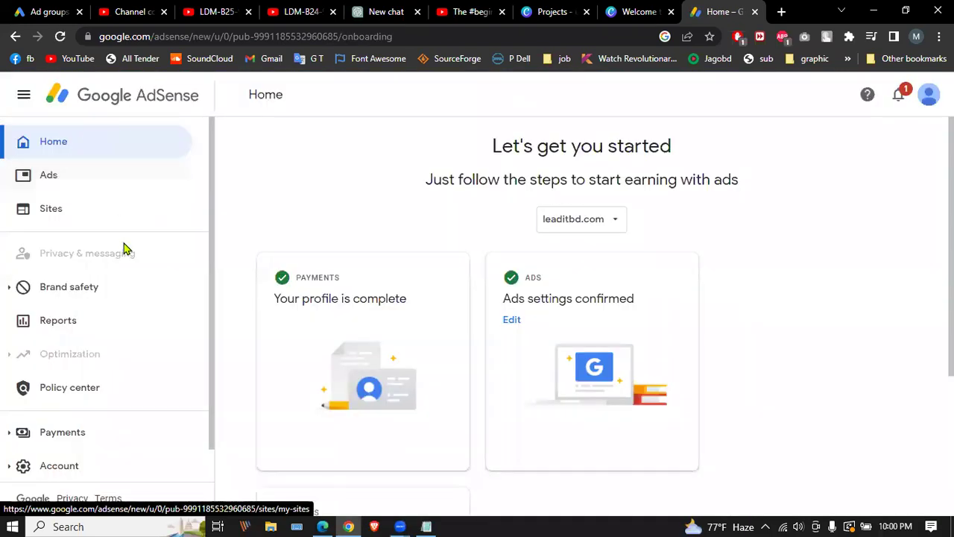
Step: Open the AdSense sites list and remove testcls404.blogspot.com
left_click(58, 207)
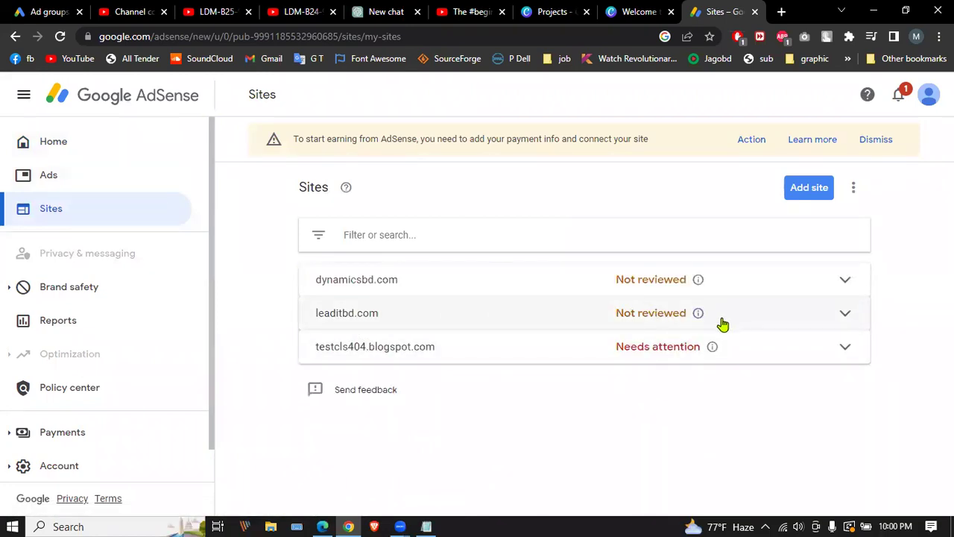
left_click(840, 344)
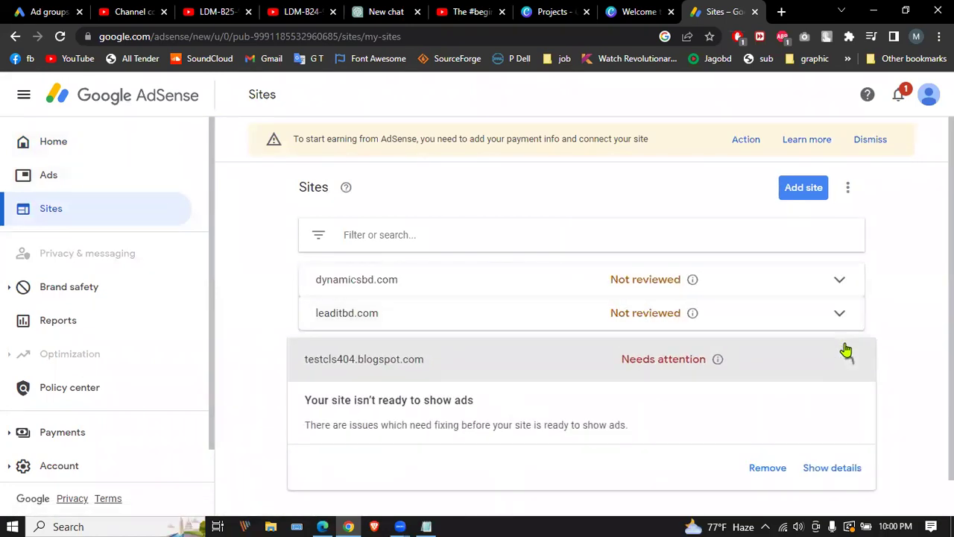
left_click(767, 425)
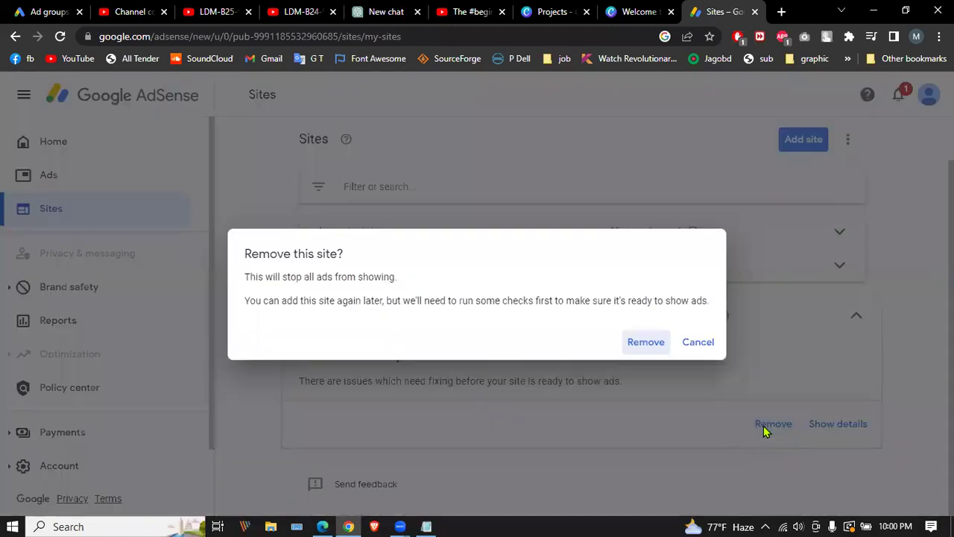
left_click(656, 347)
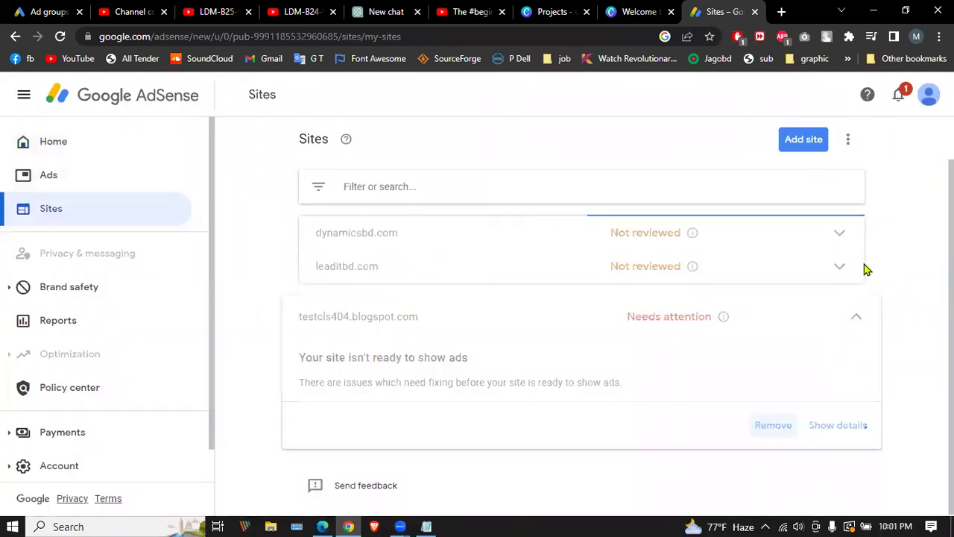
Step: Remove leaditbd.com from the AdSense sites
left_click(838, 313)
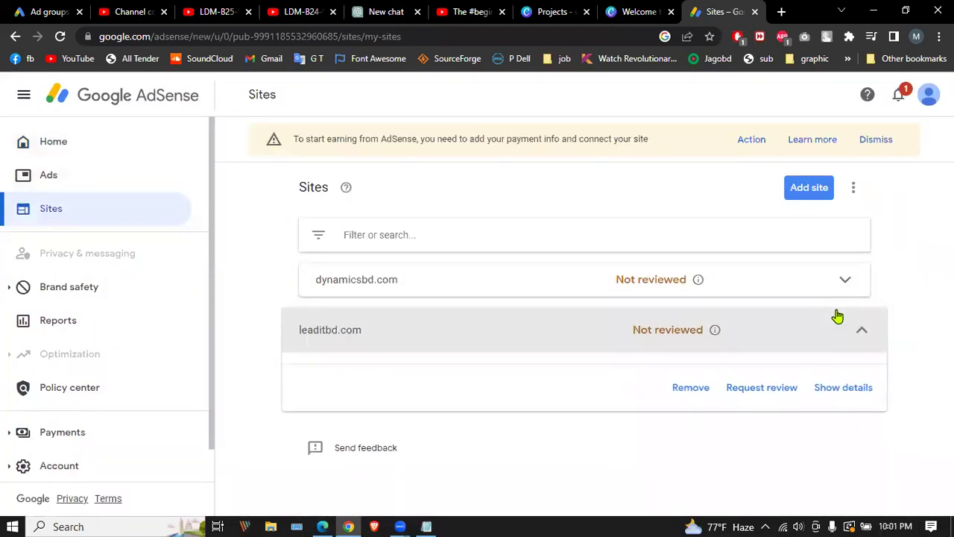
left_click(693, 387)
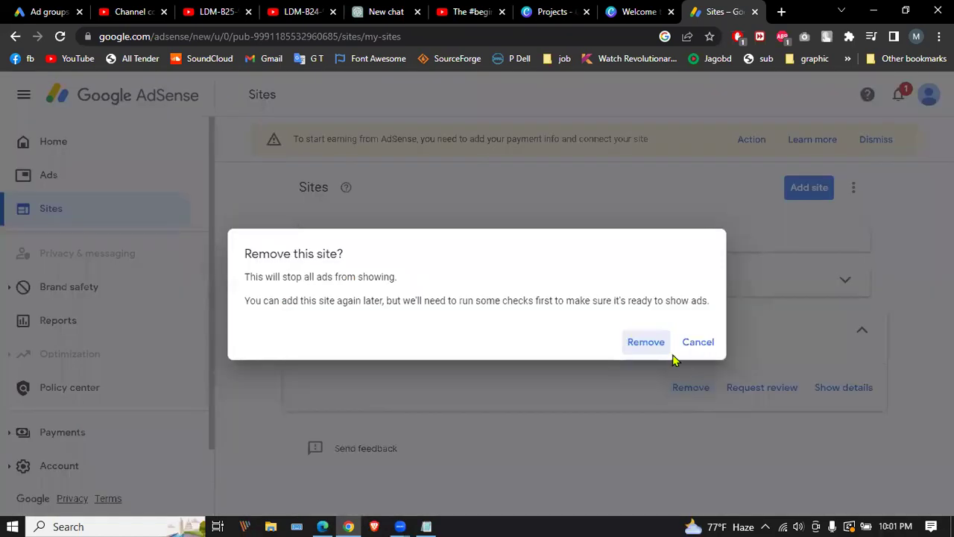
left_click(638, 342)
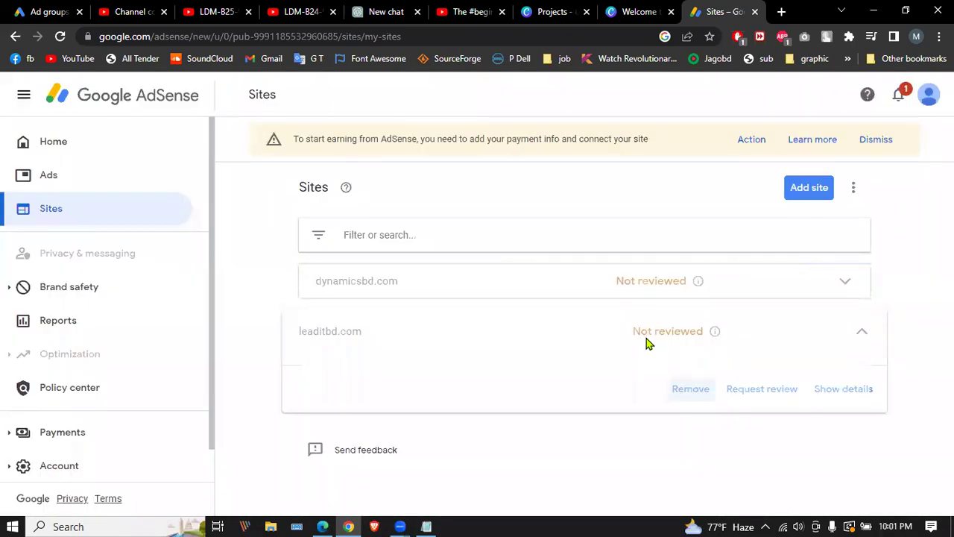
Step: Remove dynamicsbd.com from the AdSense sites
left_click(844, 284)
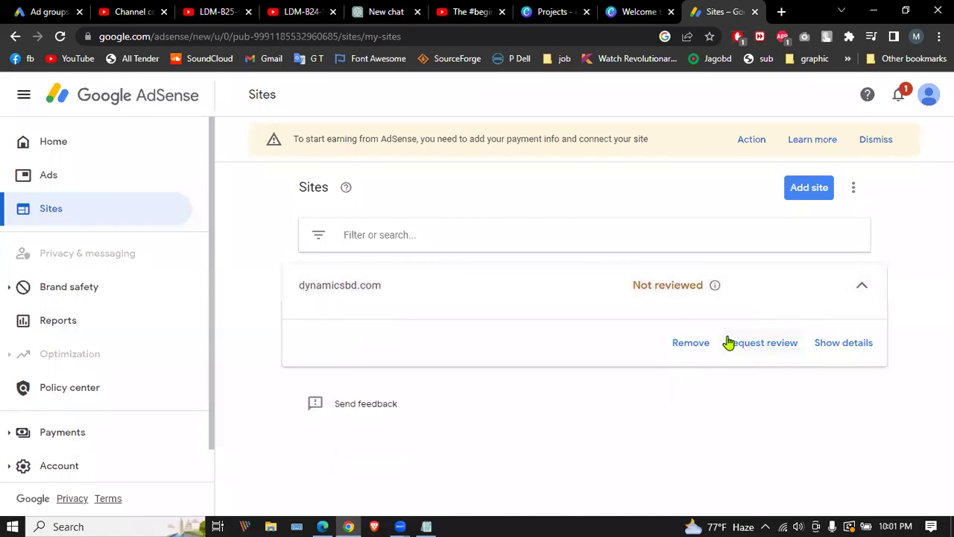
left_click(690, 343)
left_click(639, 343)
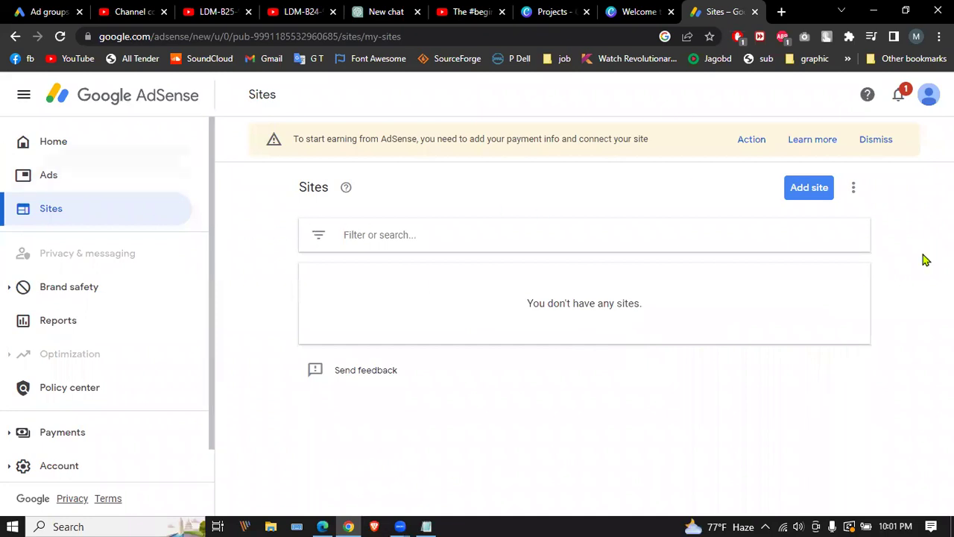
Step: View the form for adding a new site, return to the sites list and check the AdSense notifications
left_click(807, 192)
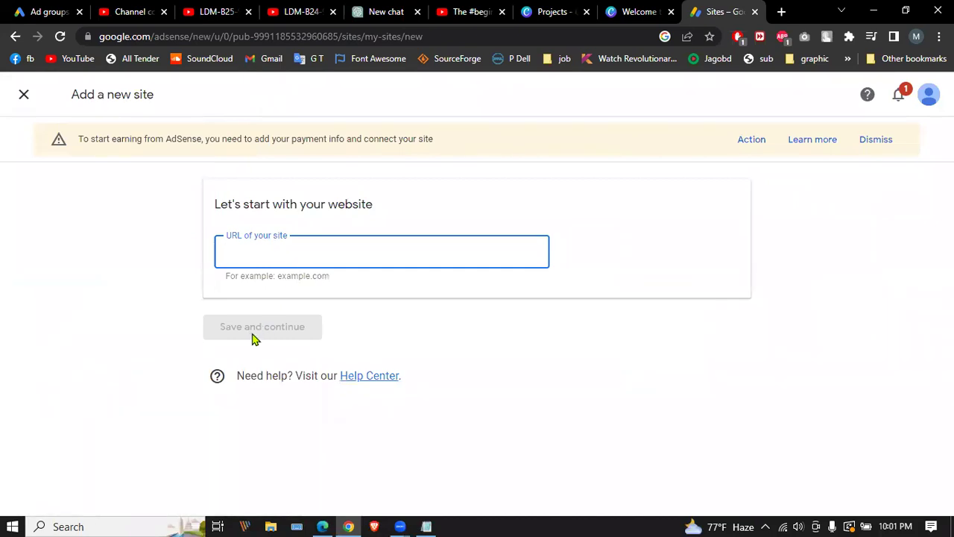
left_click(14, 36)
left_click(900, 95)
left_click(897, 130)
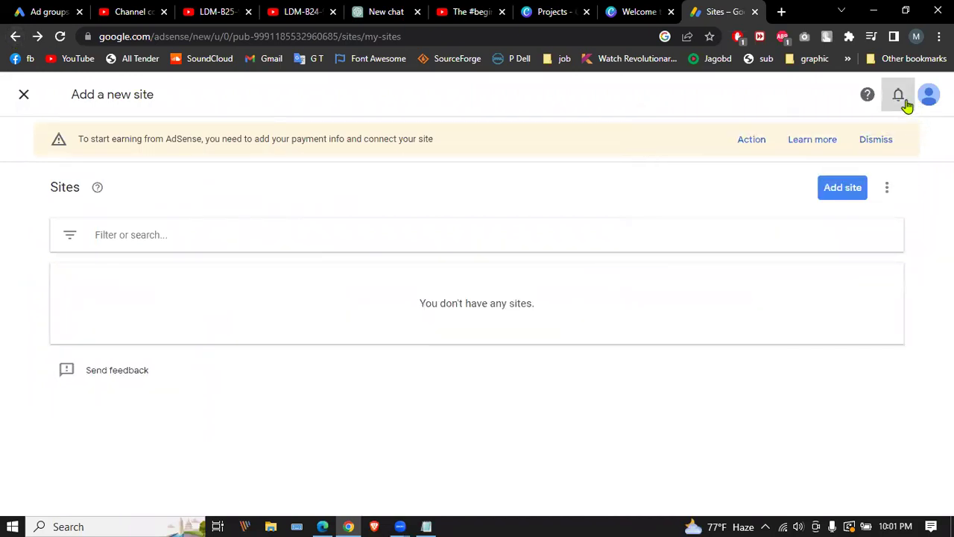
Step: Dismiss the notice about adding payment info and return to the AdSense home page
left_click(874, 139)
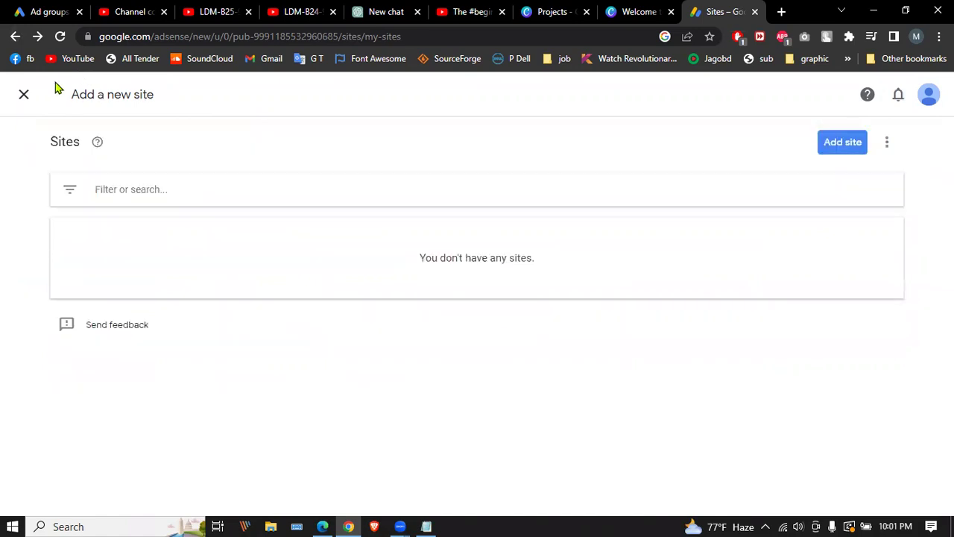
left_click(25, 95)
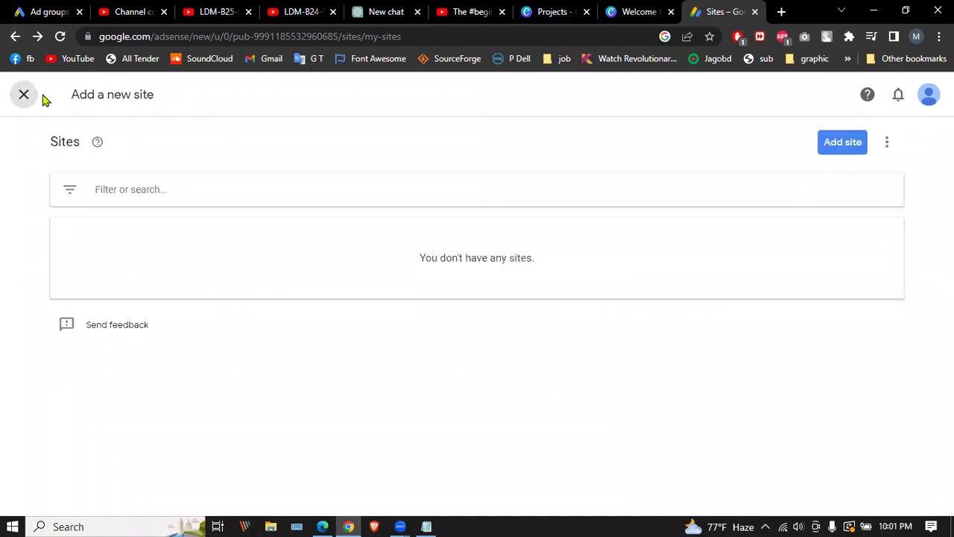
left_click(928, 98)
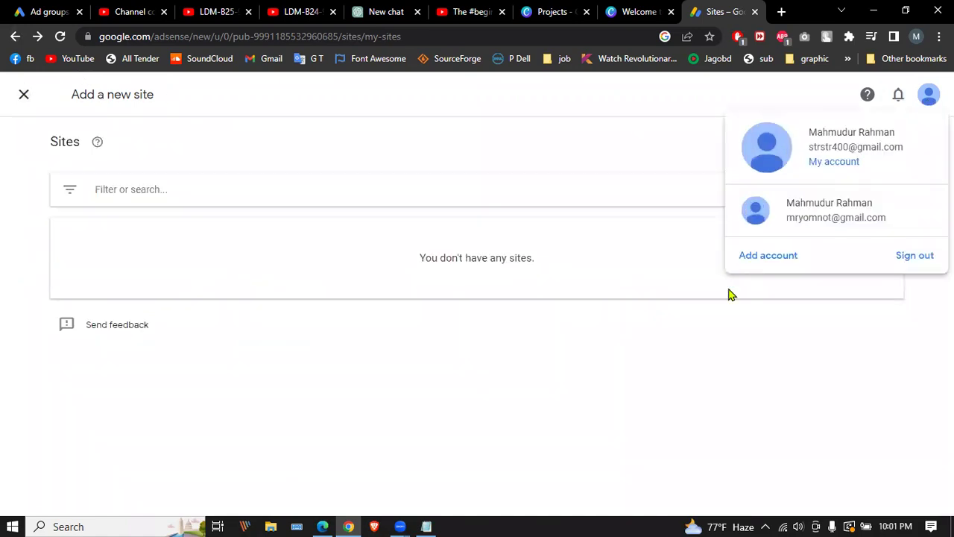
left_click(837, 167)
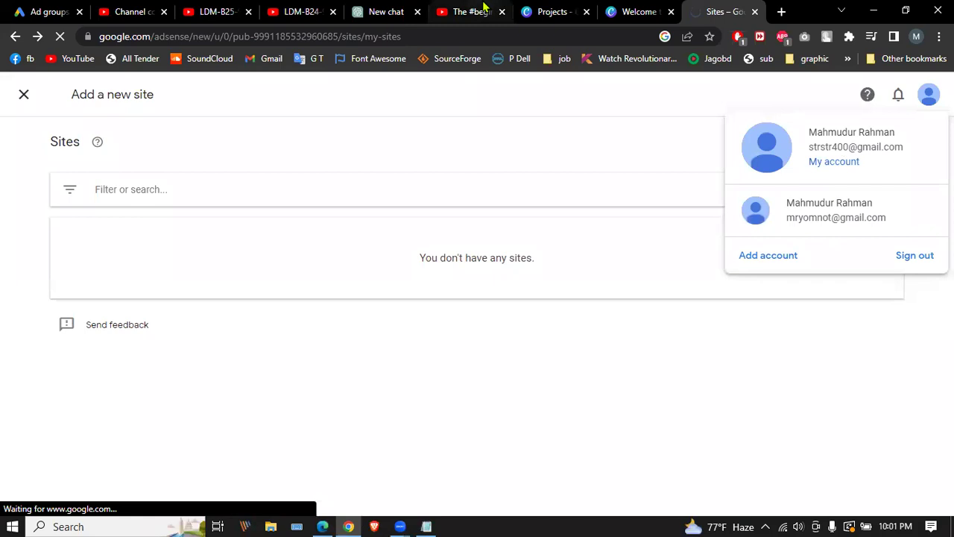
left_click(26, 95)
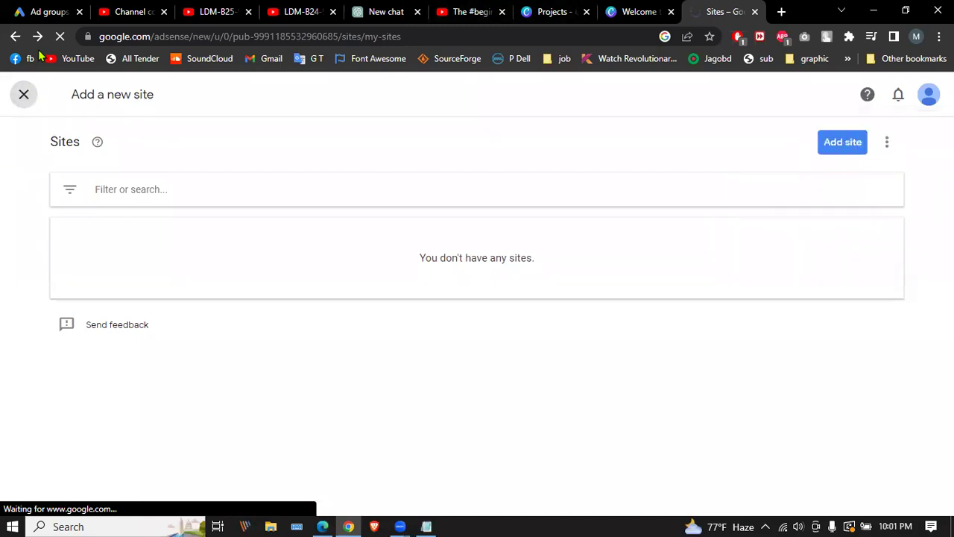
left_click(16, 36)
Step: Open the Account information page in the AdSense account settings
scroll(76, 271, "down", 1)
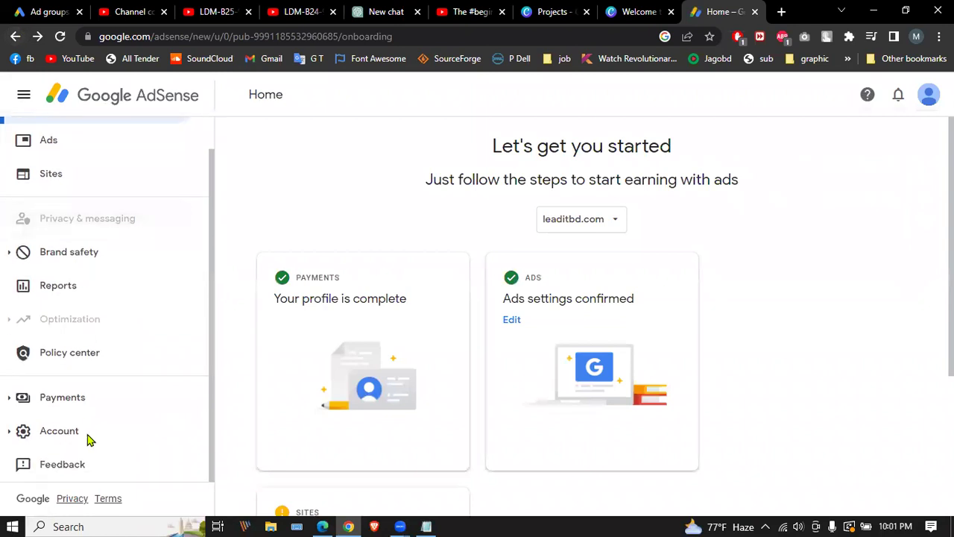
left_click(84, 434)
scroll(67, 432, "down", 2)
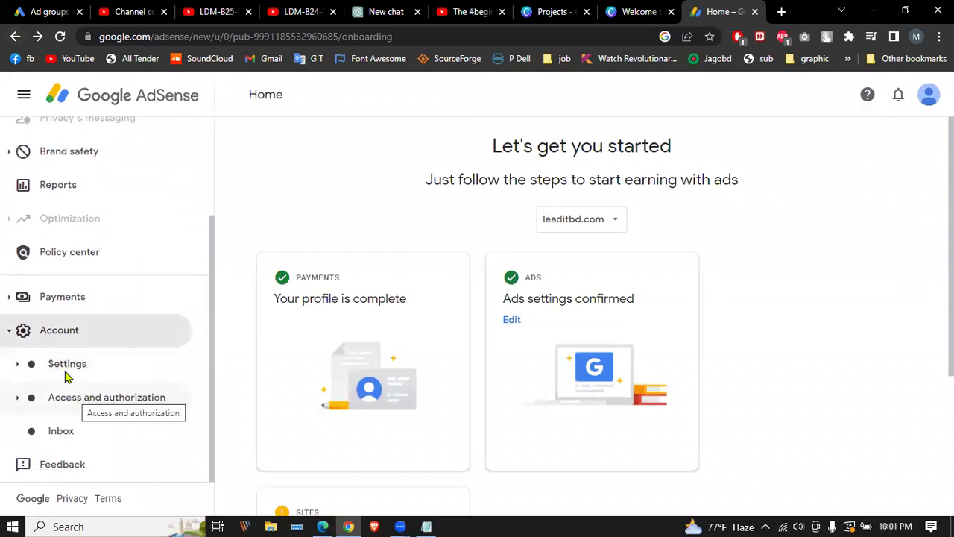
left_click(65, 365)
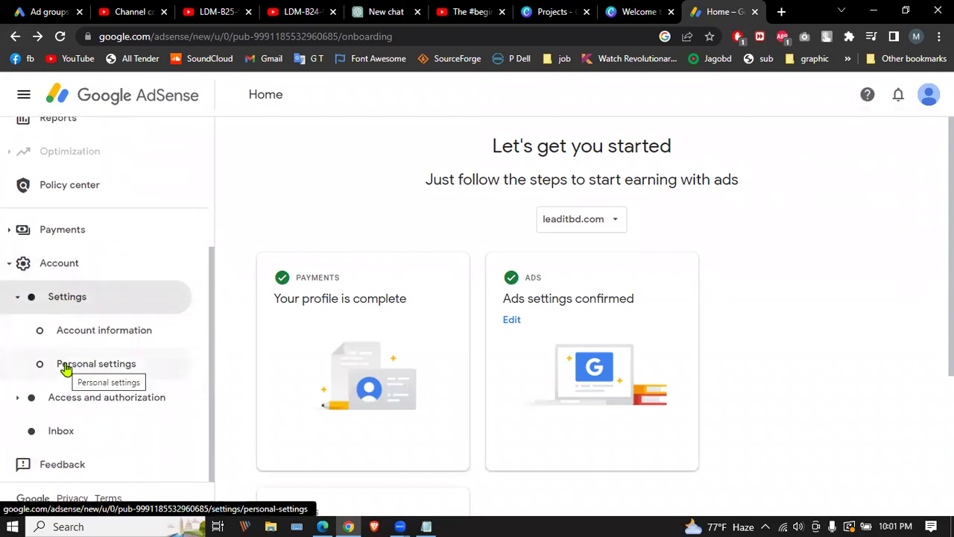
left_click(104, 332)
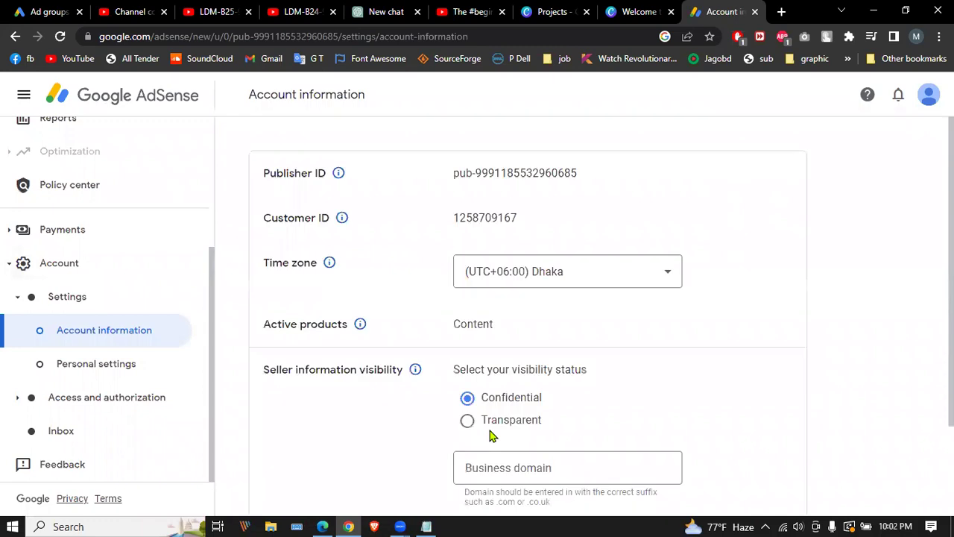
Step: Open the account closure form, accept not being paid the remaining earnings, and view the available reasons for leaving
scroll(362, 290, "down", 3)
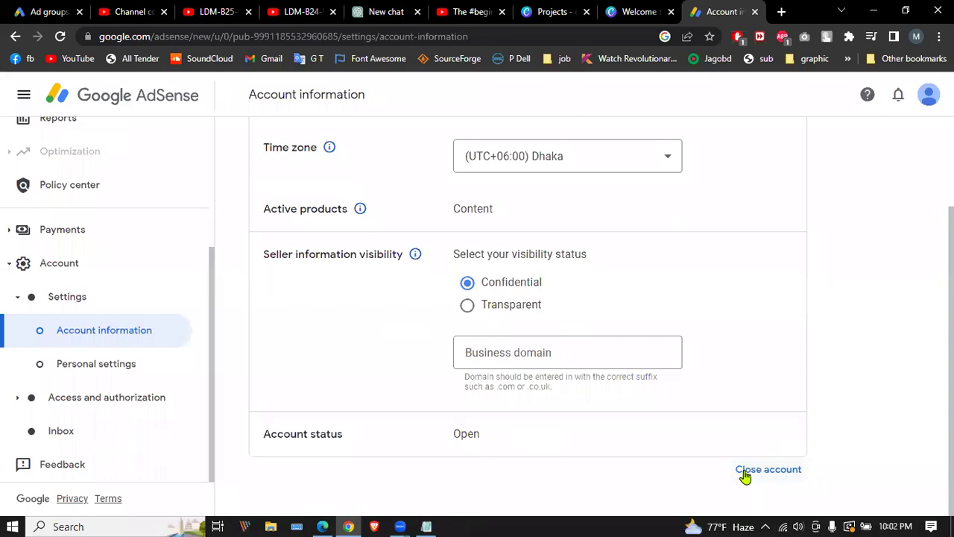
left_click(775, 469)
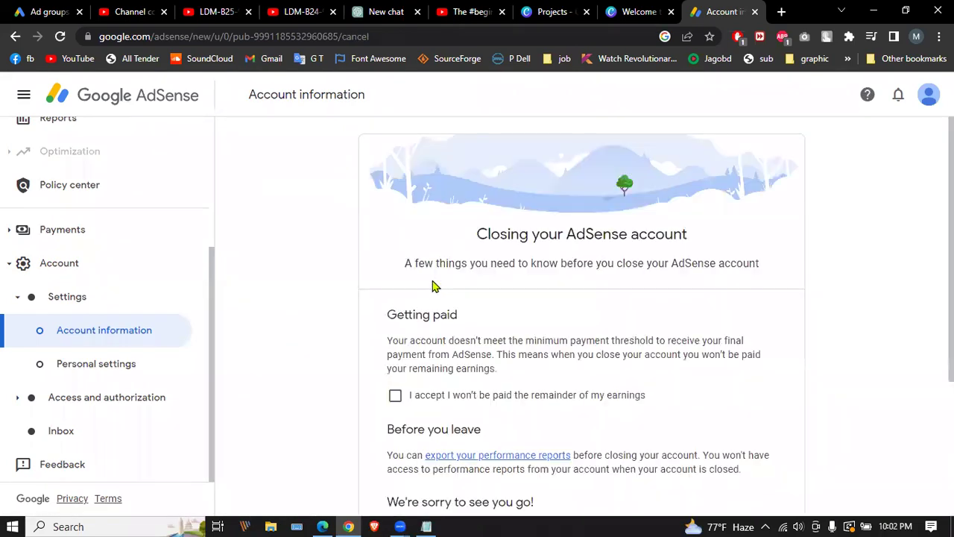
scroll(434, 286, "down", 1)
scroll(415, 247, "down", 2)
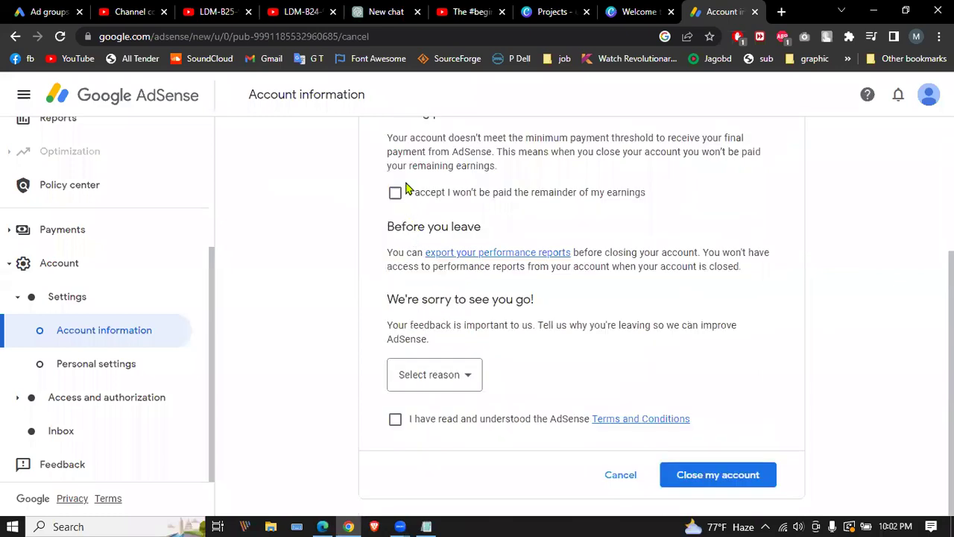
left_click(395, 193)
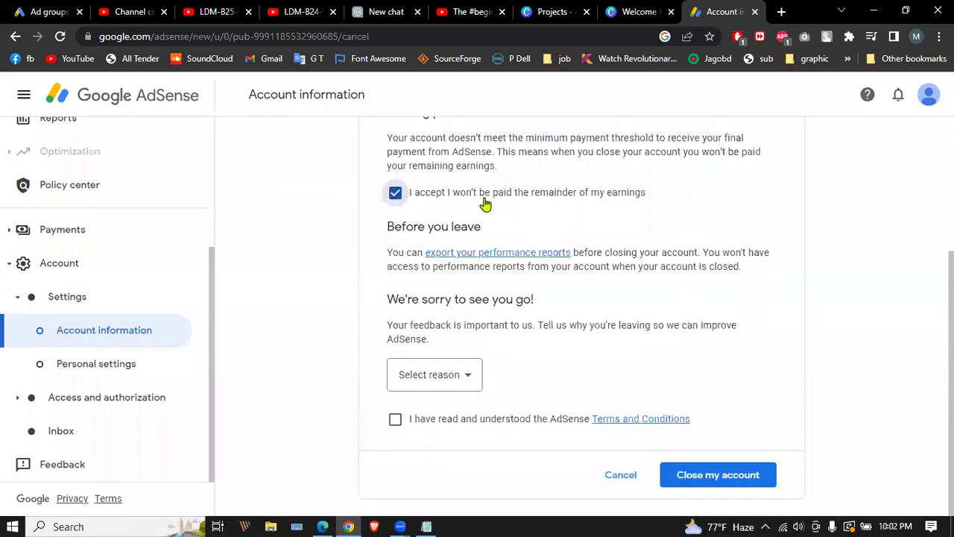
left_click(453, 384)
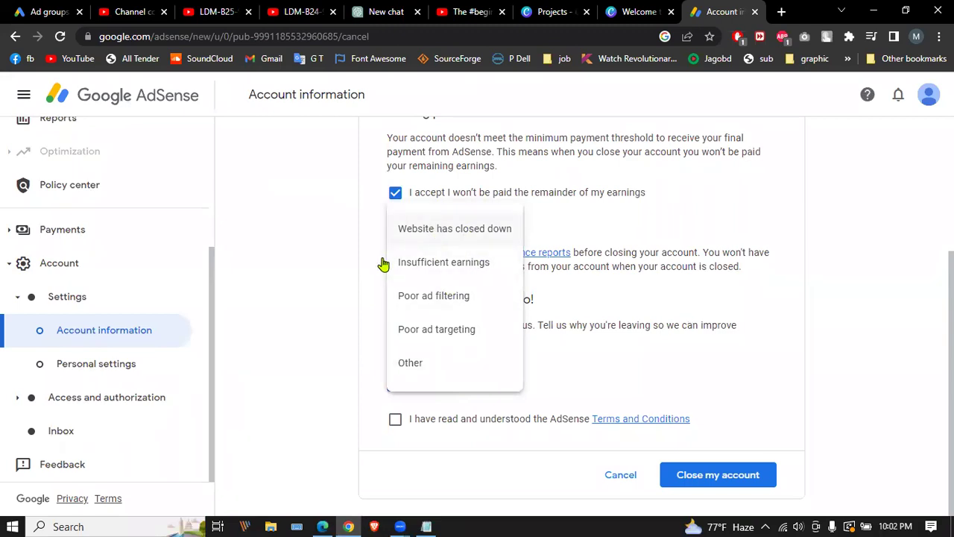
left_click(370, 322)
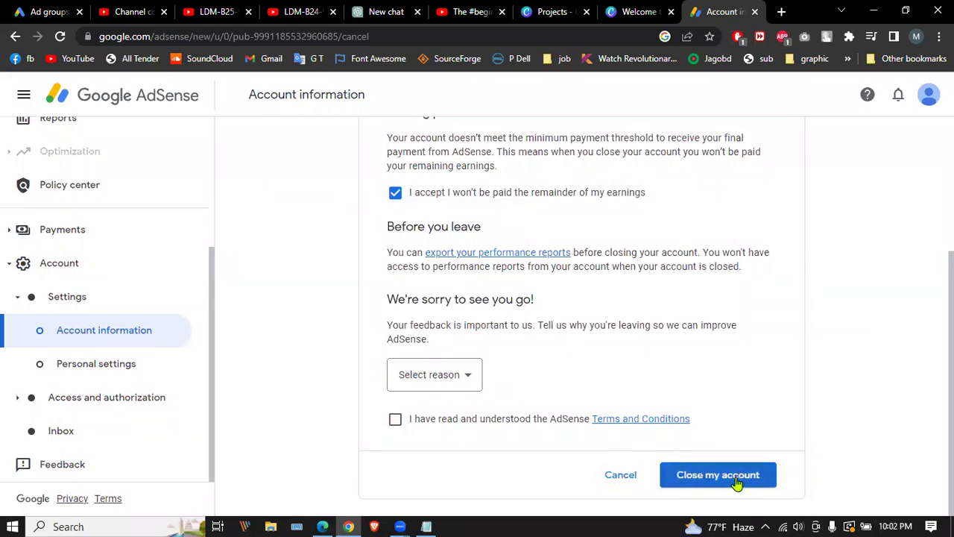
scroll(686, 298, "up", 3)
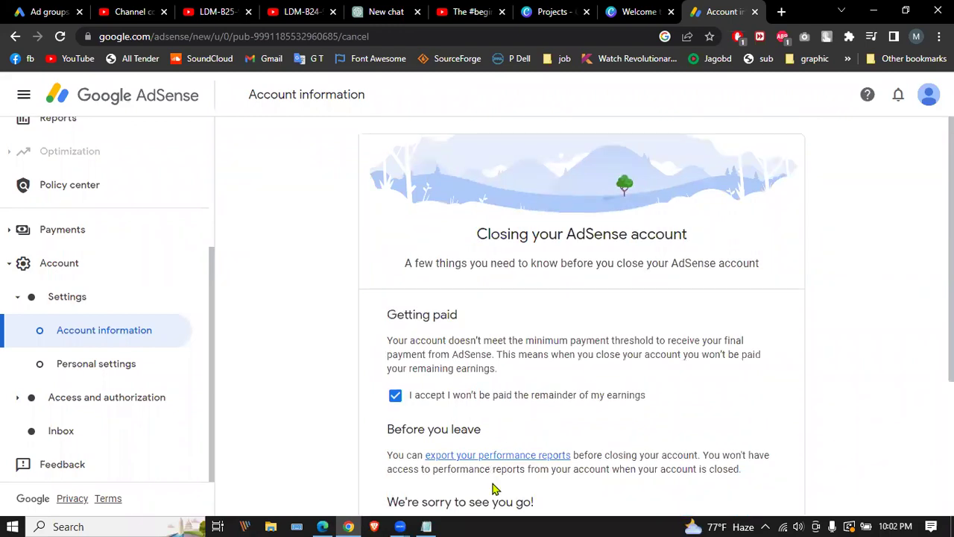
Step: Open Lead IT Course Module.docx from the Lead IT Class folder on Local Disk (G:)
left_click(322, 526)
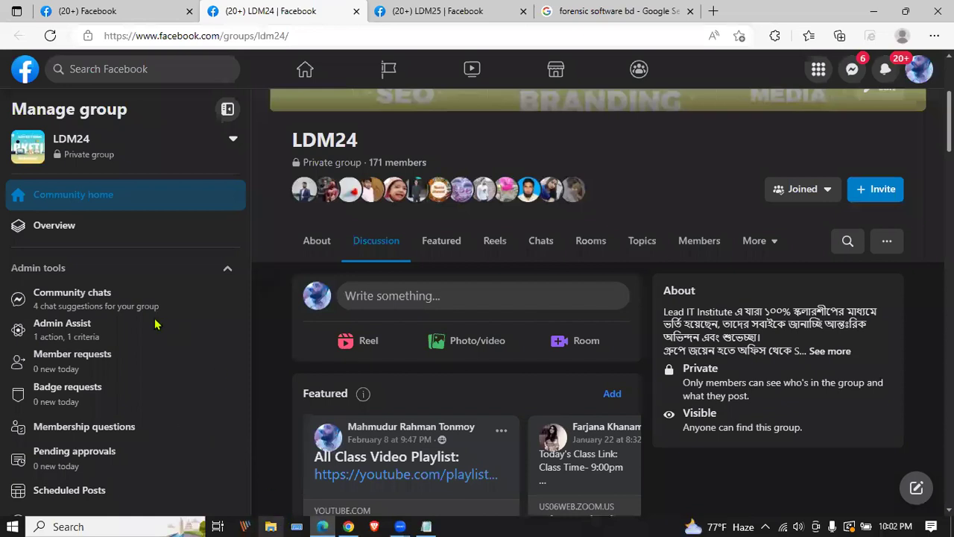
key("super+e")
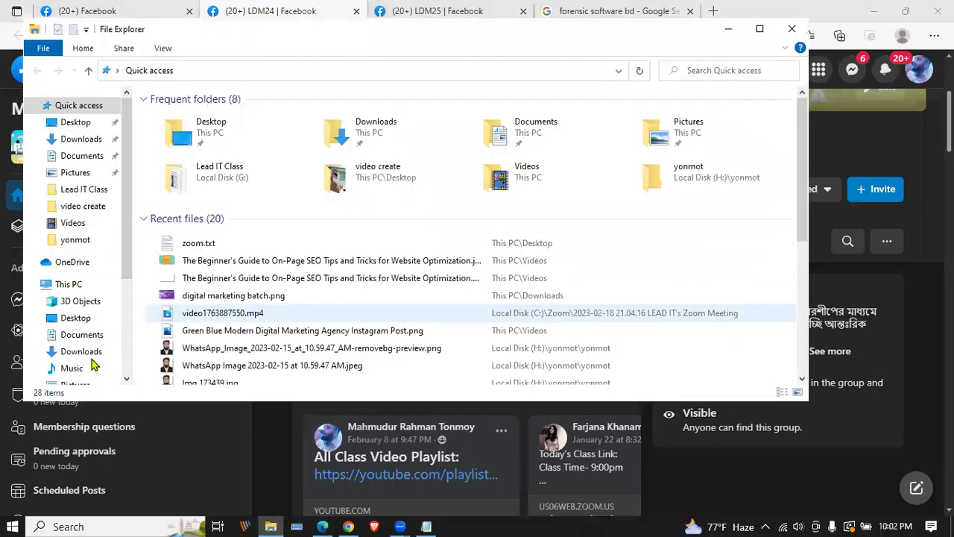
scroll(93, 363, "down", 3)
left_click(87, 322)
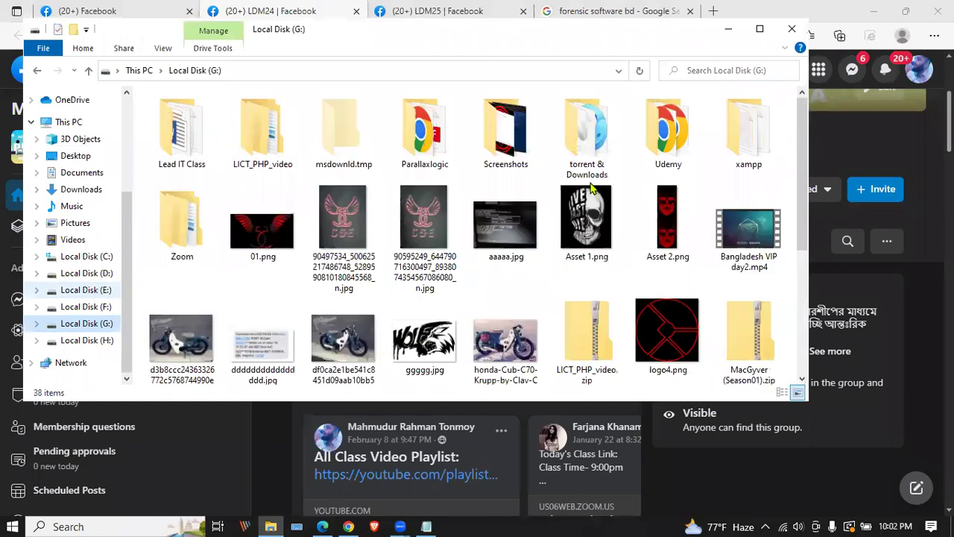
key("l")
key("Return")
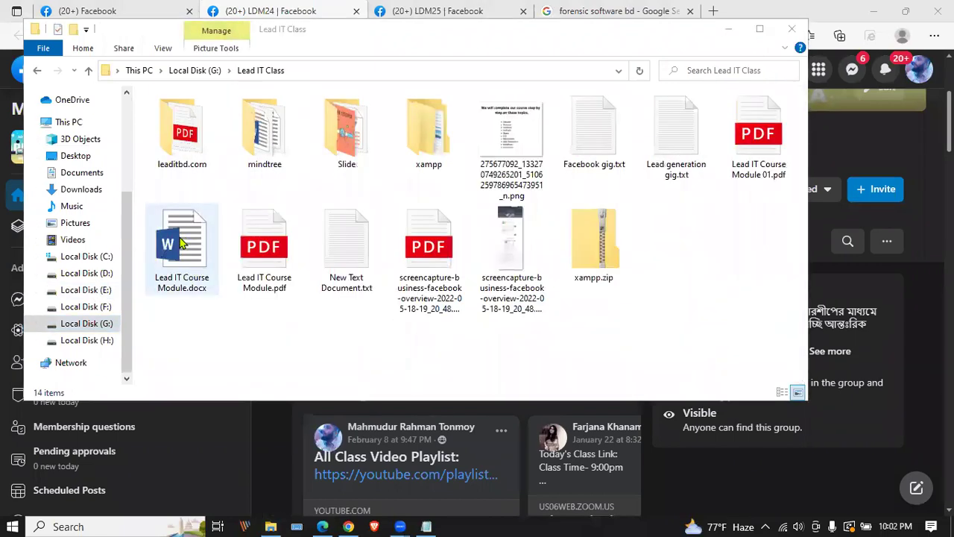
double_click(185, 254)
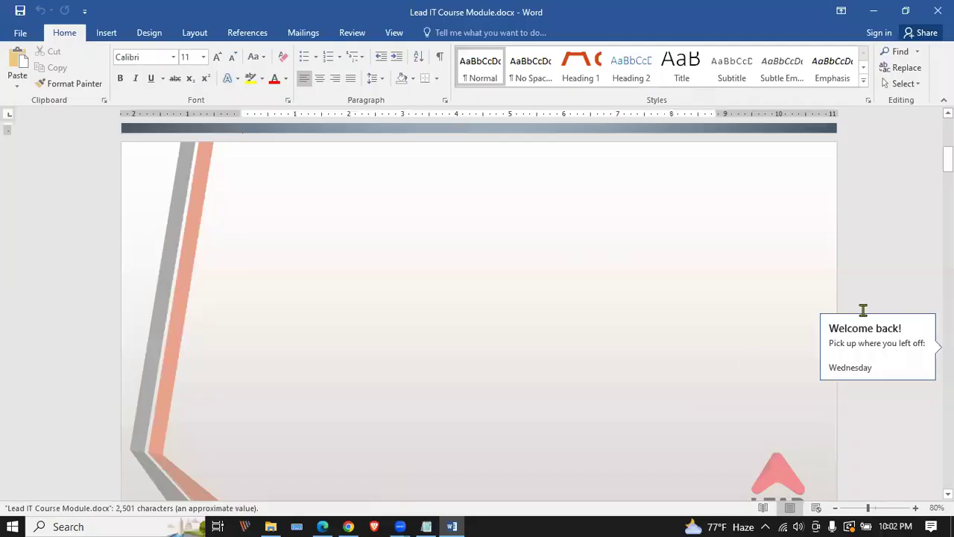
Step: Review the course module's schedule table for the topics of the 23rd to 30th classes
left_click_drag(947, 158, 947, 394)
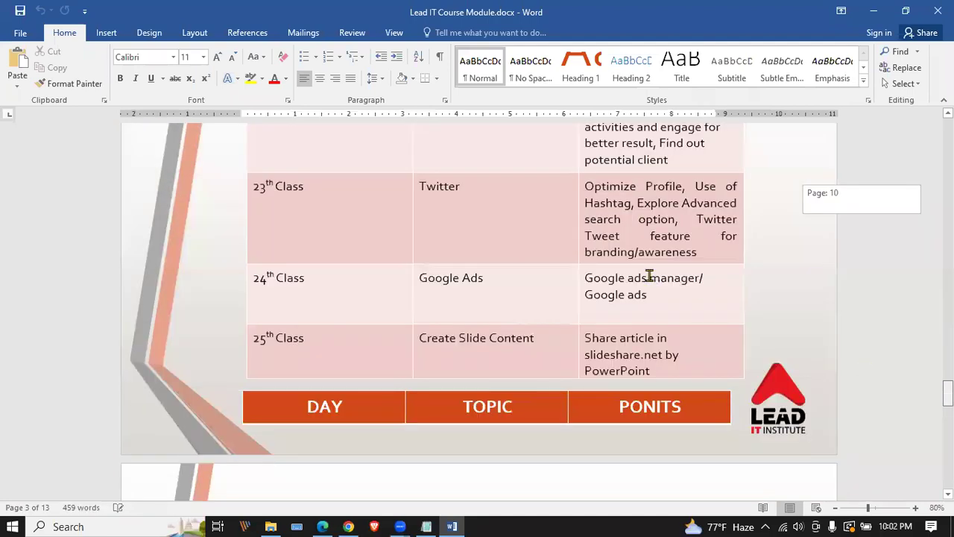
scroll(649, 275, "down", 3)
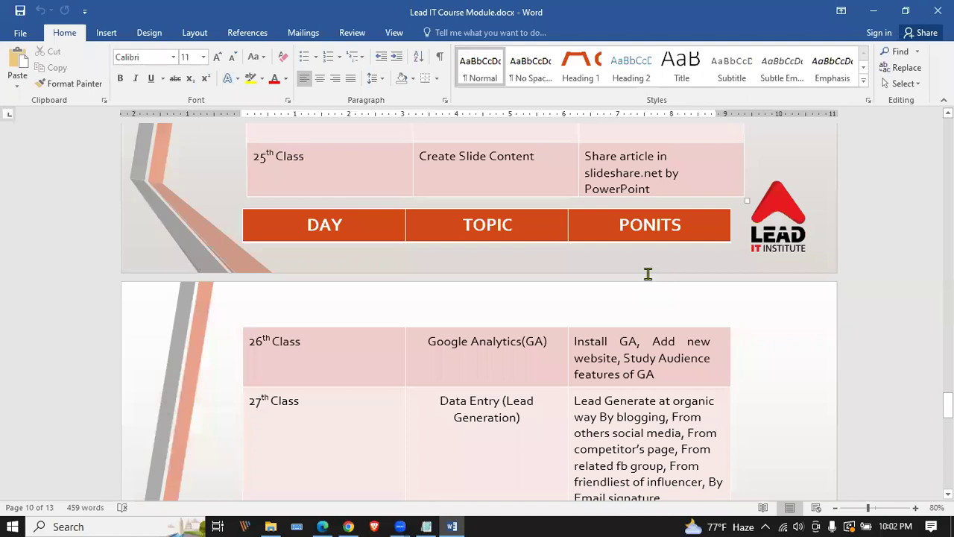
scroll(647, 274, "down", 3)
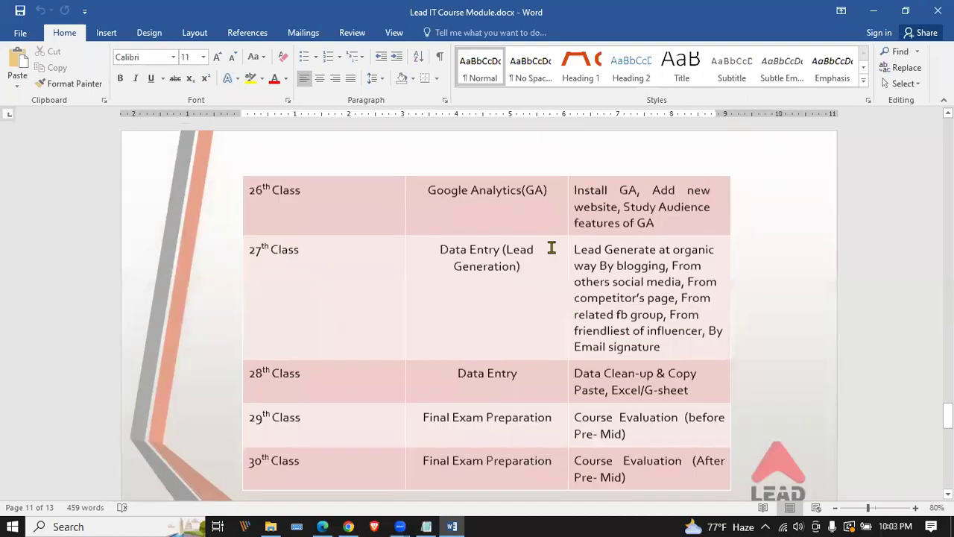
scroll(442, 217, "up", 4)
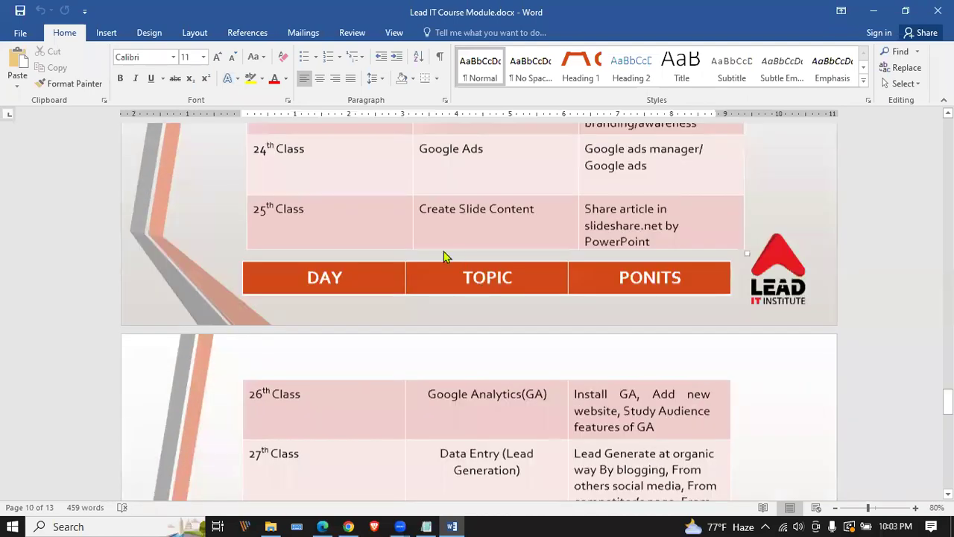
scroll(588, 229, "up", 1)
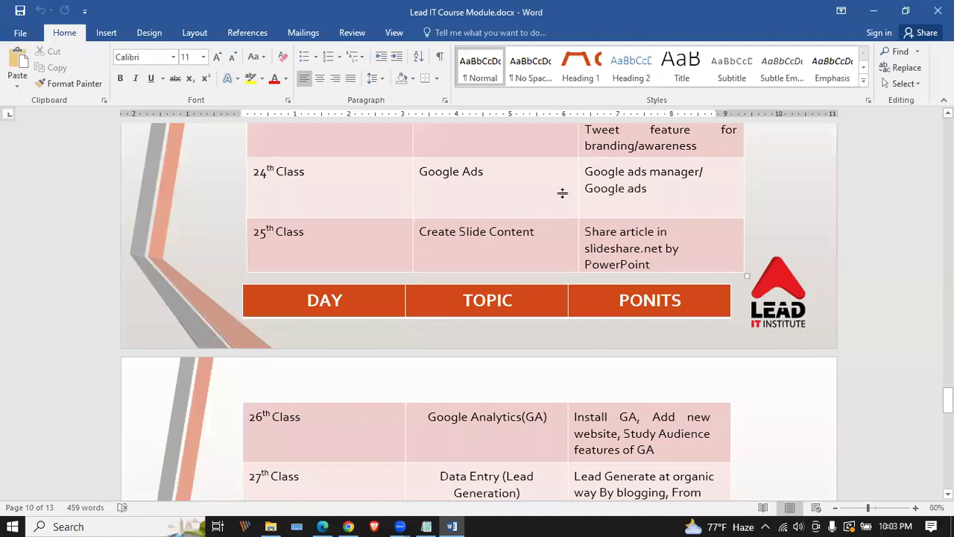
scroll(565, 205, "up", 5)
scroll(566, 209, "down", 14)
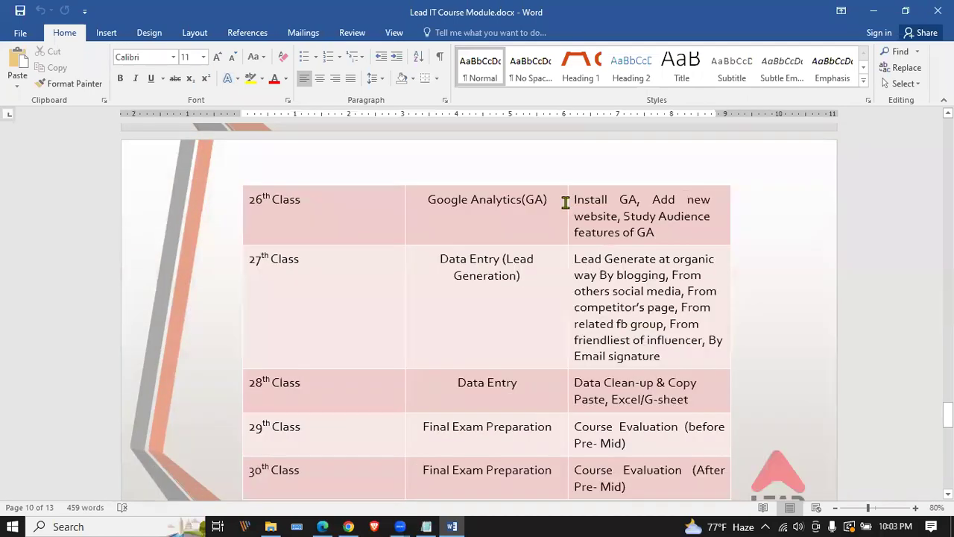
scroll(543, 199, "up", 3)
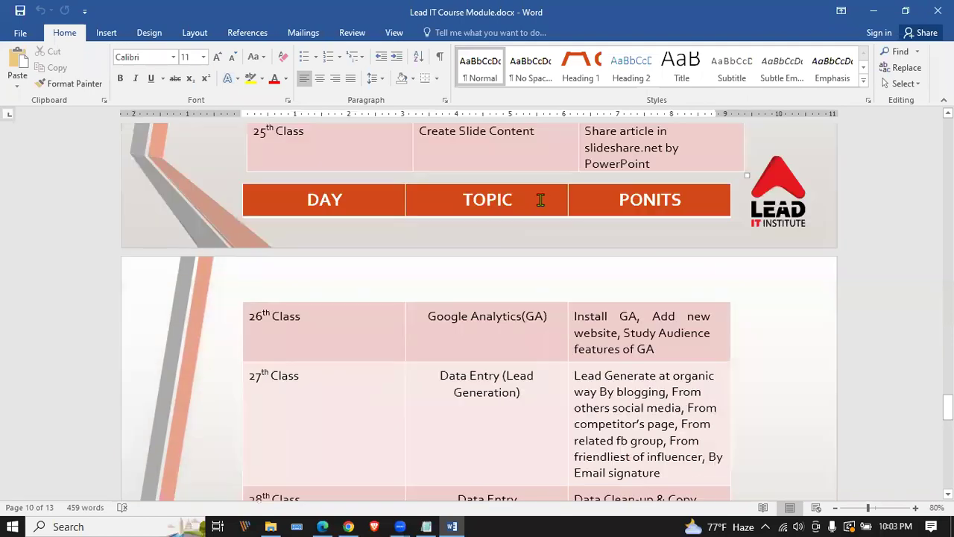
scroll(674, 183, "up", 1)
scroll(680, 187, "down", 1)
Step: Switch back to Chrome and open the Google Search Console overview for dynamicsbd.com in a new tab
left_click(350, 523)
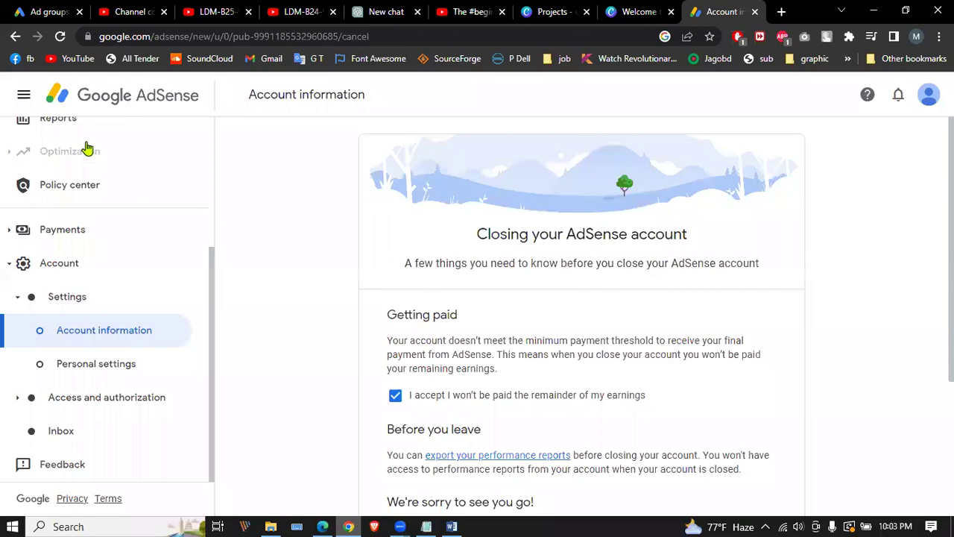
scroll(79, 171, "up", 3)
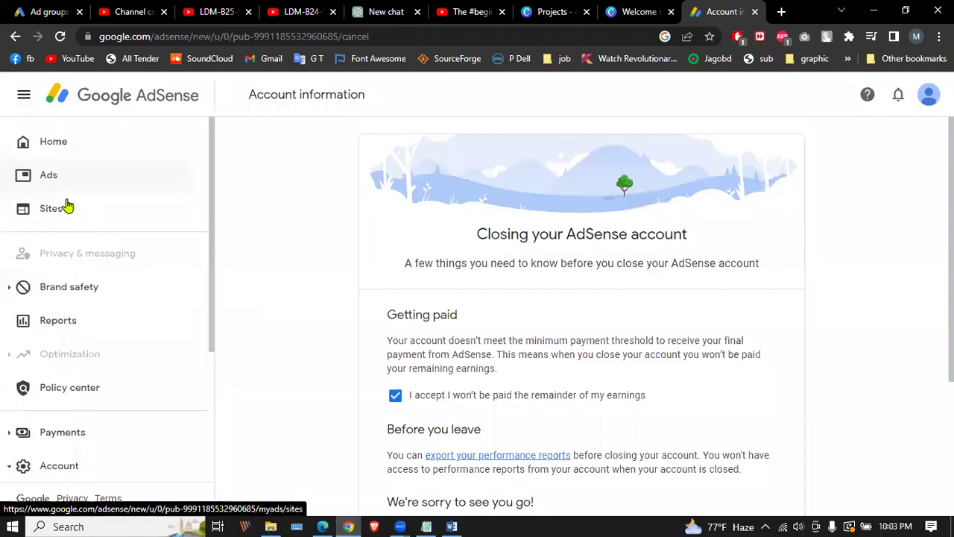
left_click(782, 11)
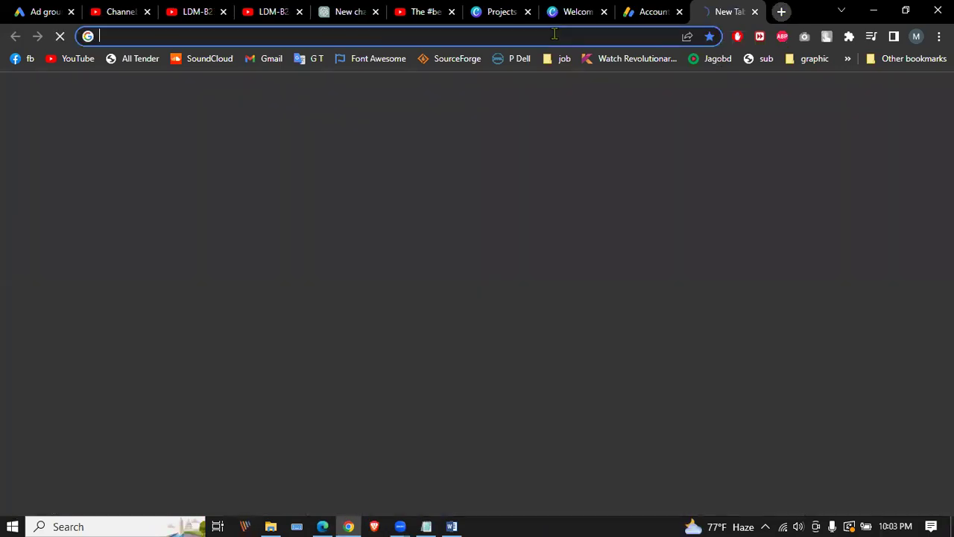
type("s")
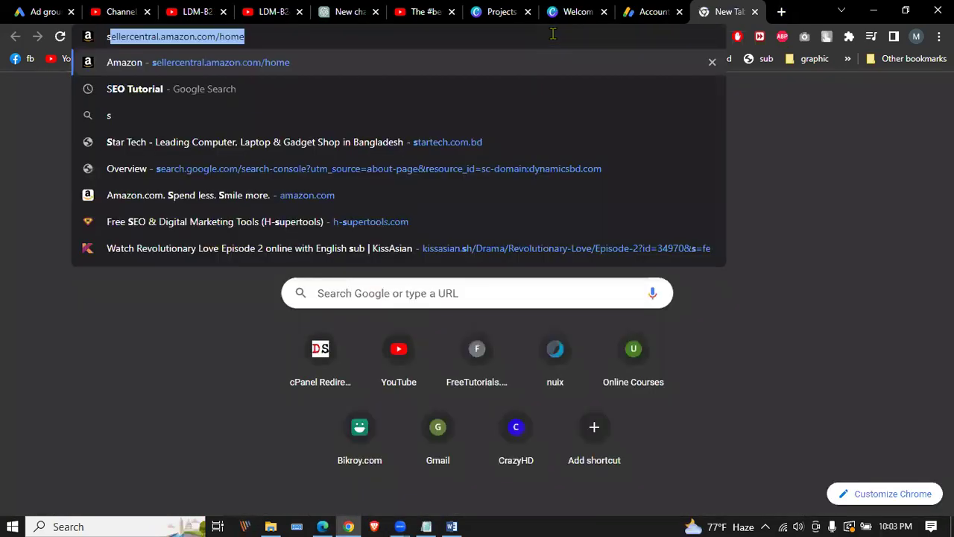
key("BackSpace")
key("BackSpace")
type("se")
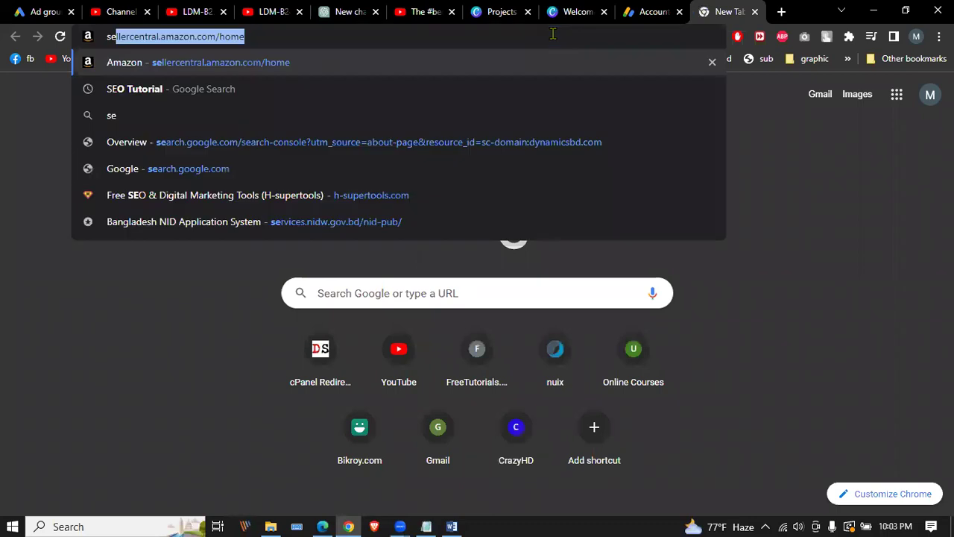
type("a")
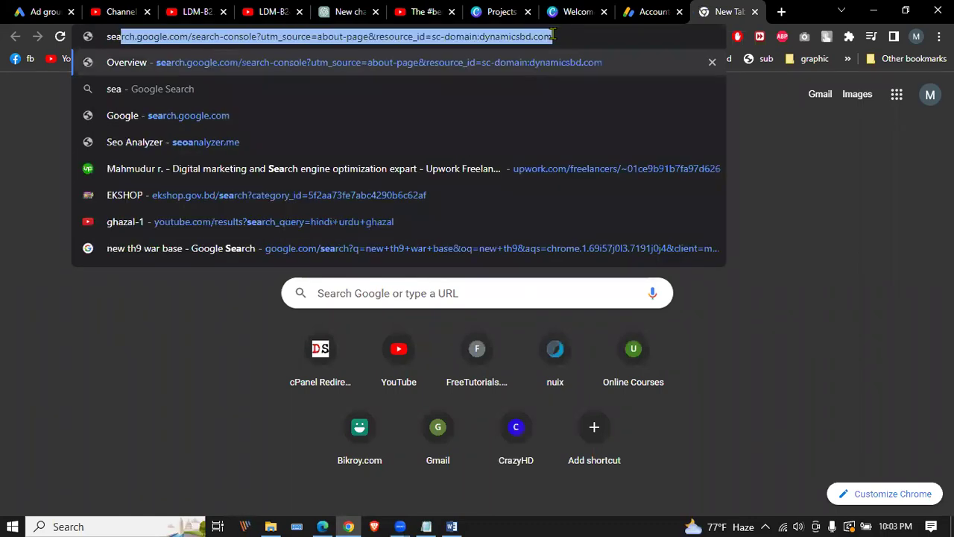
key("Return")
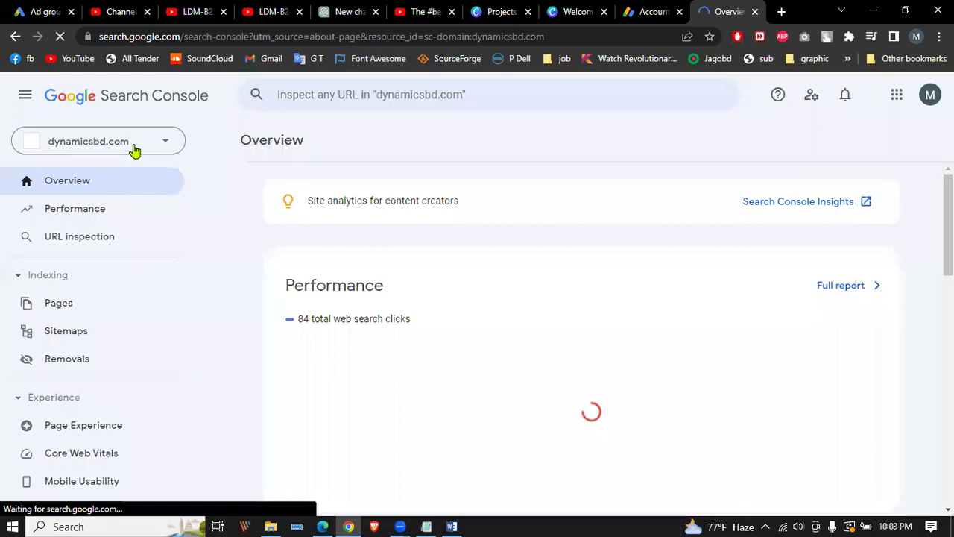
Step: View the available Search Console properties, look over the dynamicsbd.com overview, and open its Performance report
left_click(134, 145)
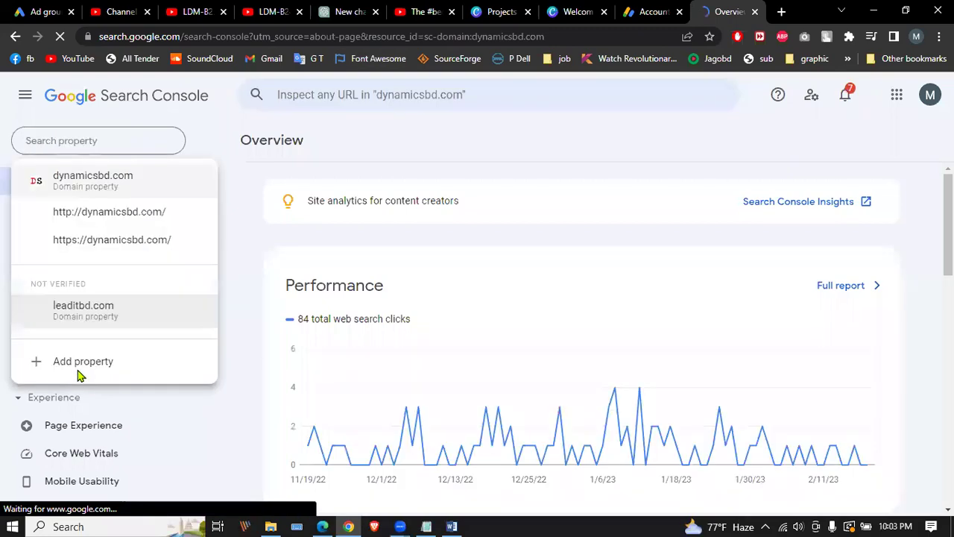
left_click(239, 188)
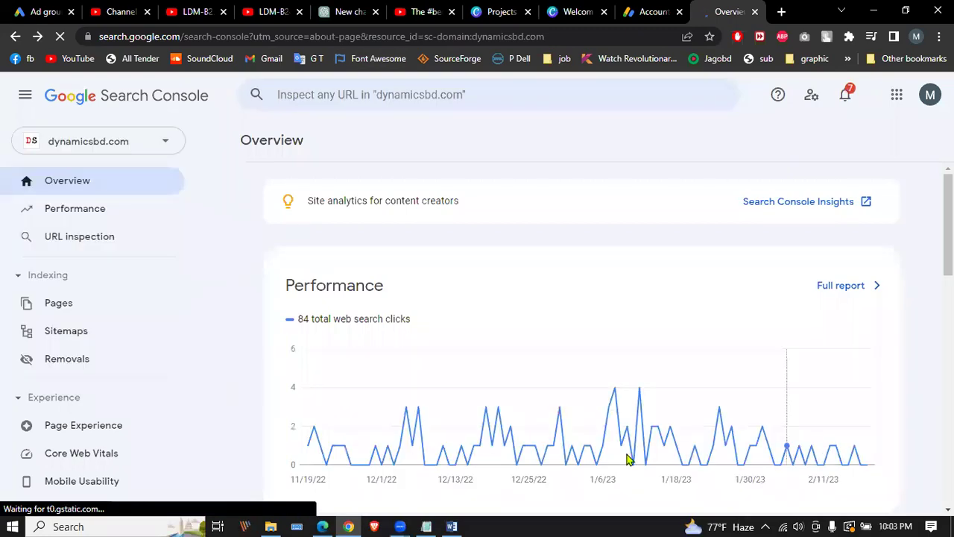
scroll(437, 287, "down", 4)
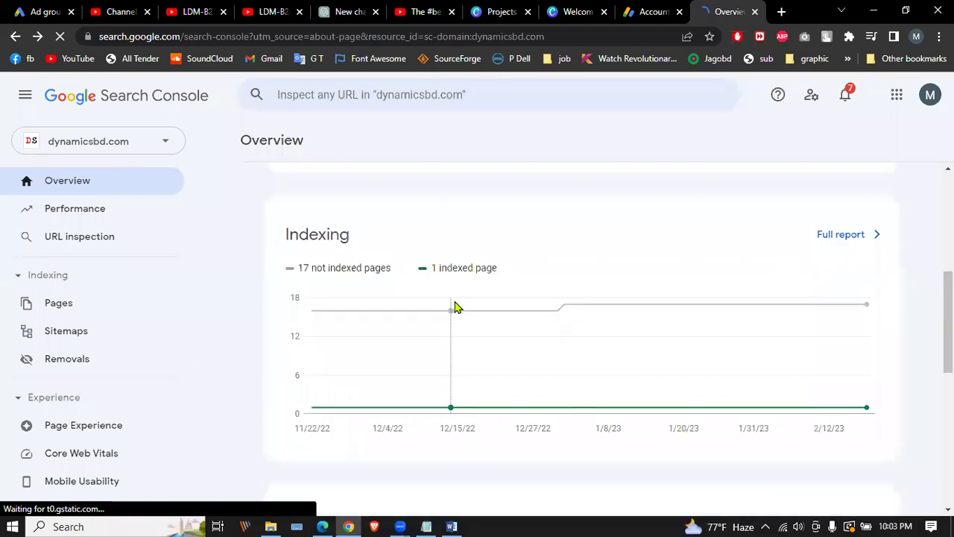
left_click(106, 214)
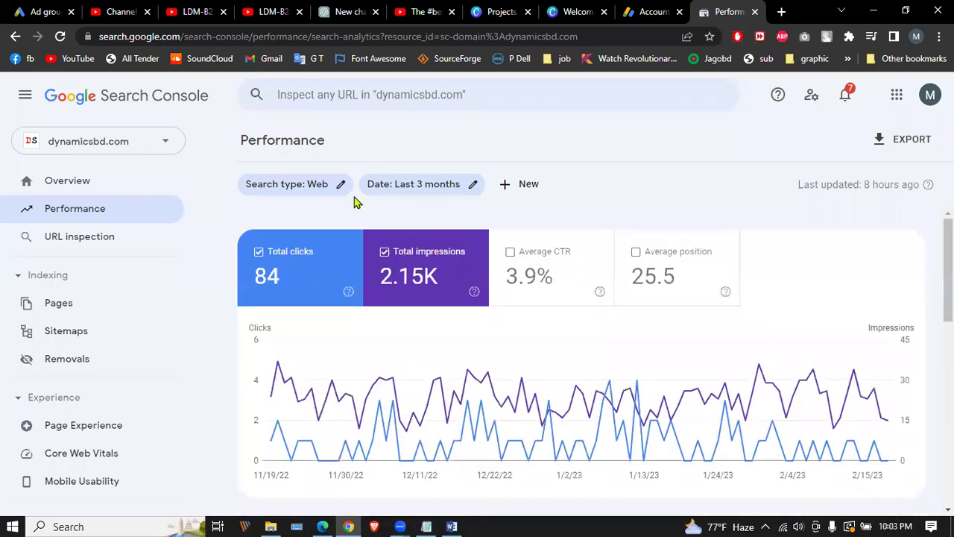
Step: Search Google for Google Analytics in a new tab and open the Google Analytics site
left_click(780, 11)
type("google a")
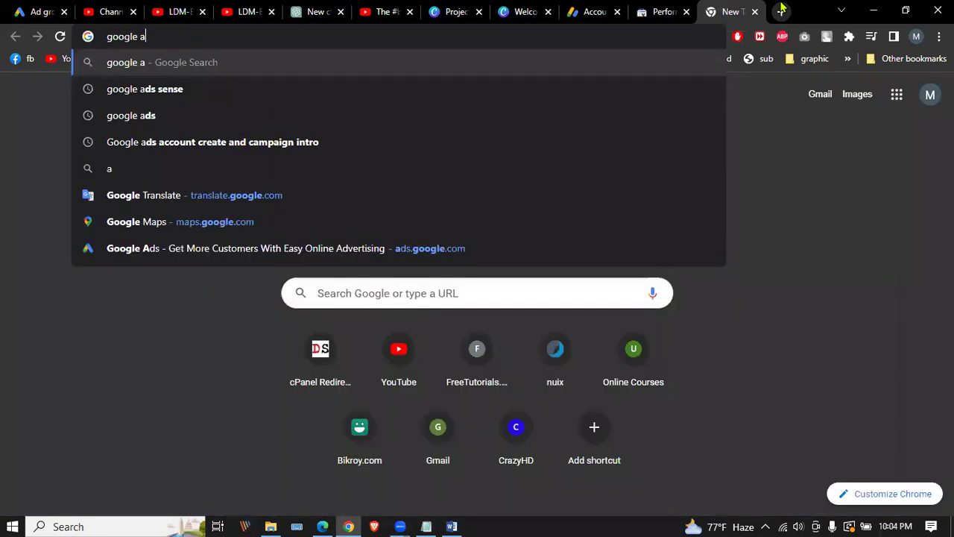
key("BackSpace")
type("ana")
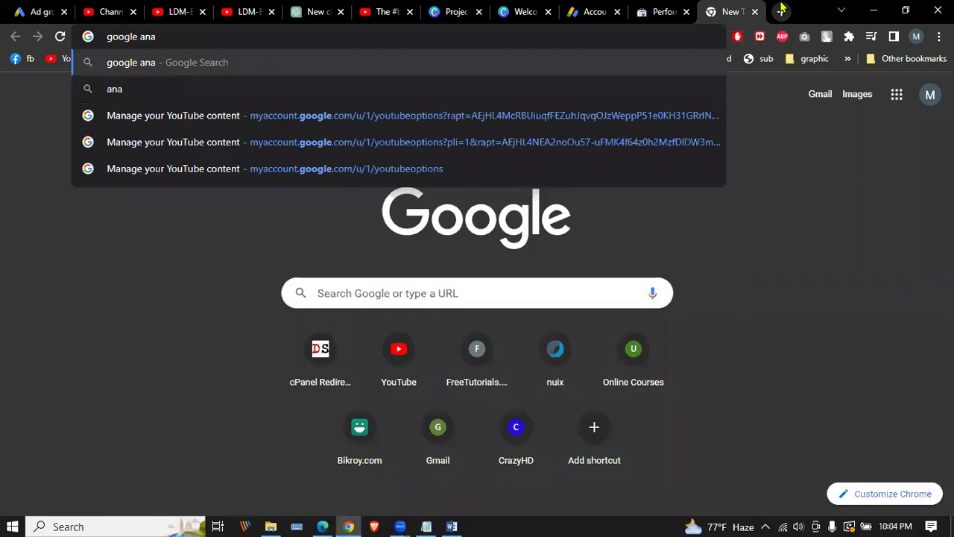
type("l")
key("BackSpace")
type("ytics")
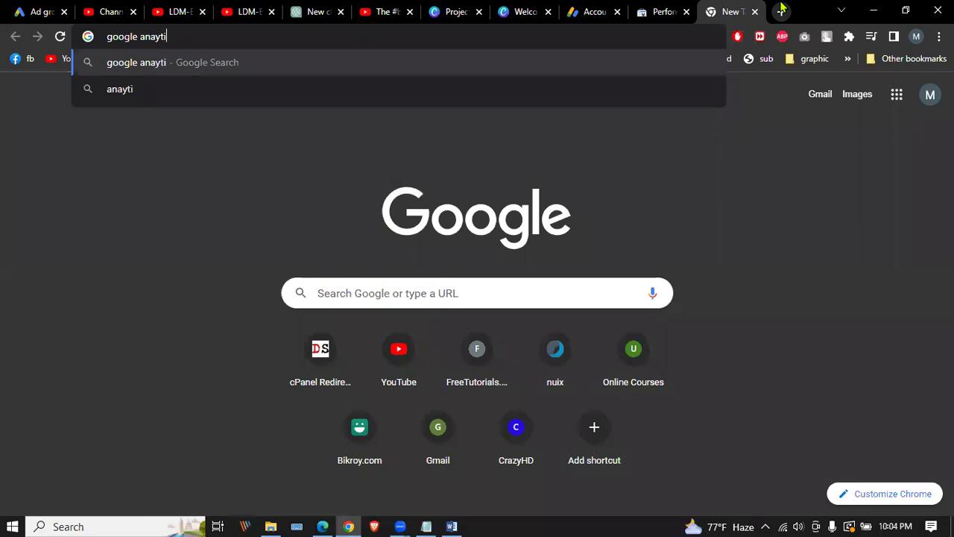
key("Return")
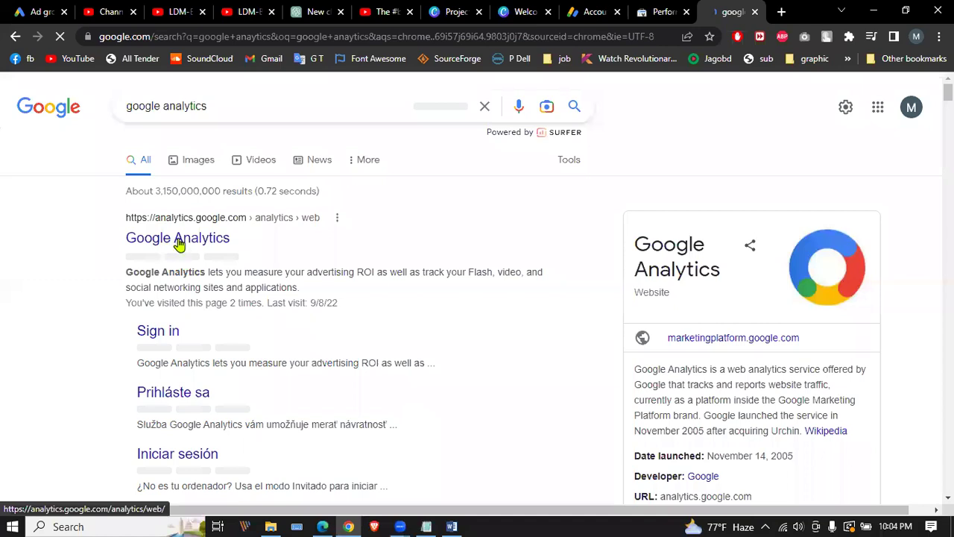
left_click(651, 9)
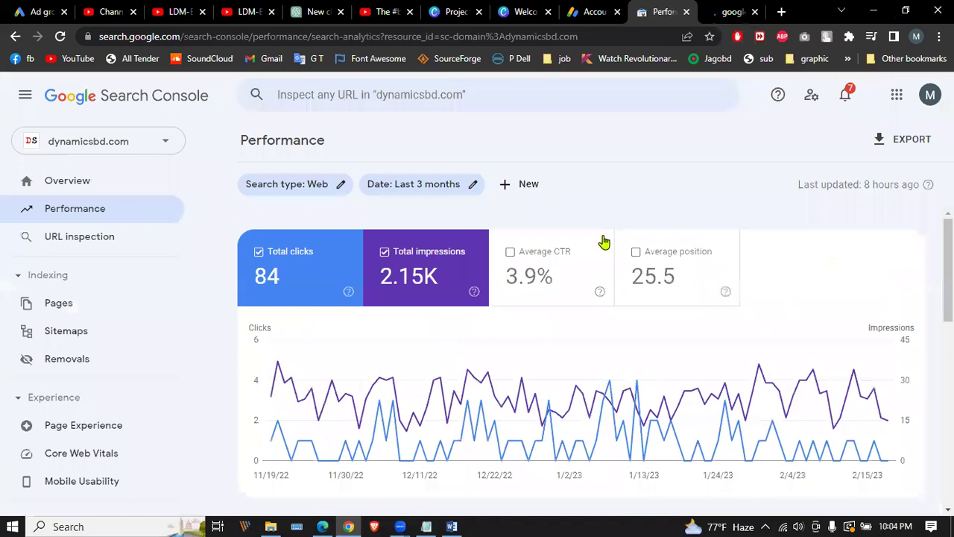
left_click(736, 11)
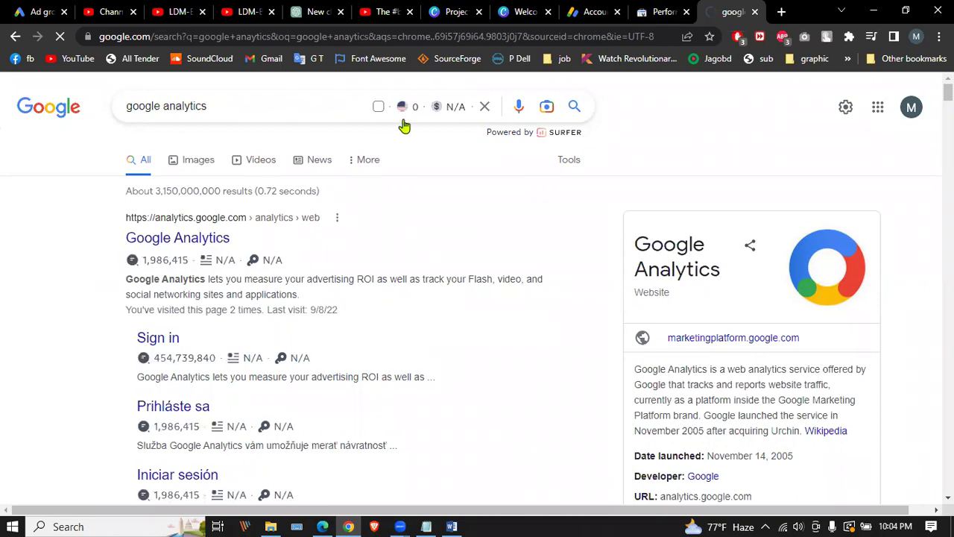
left_click(667, 11)
left_click(729, 11)
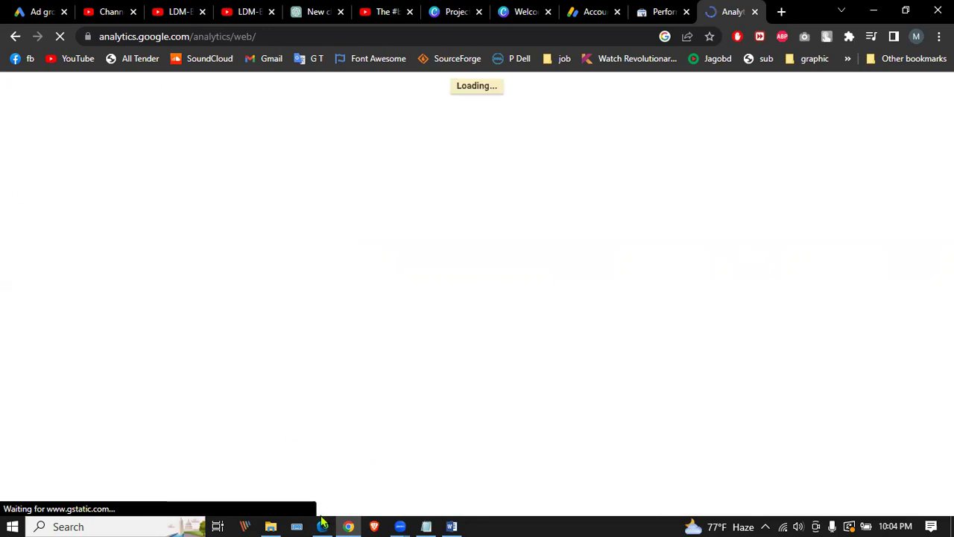
Step: Switch to the course module in Word and review the topics and points of the 27th to 30th classes
key("alt+Tab")
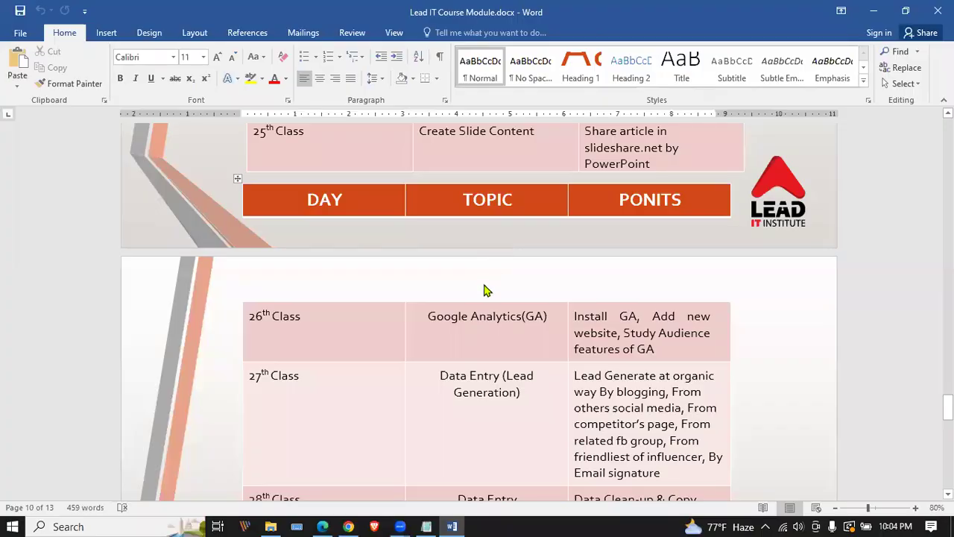
scroll(442, 327, "down", 1)
left_click_drag(473, 326, 710, 425)
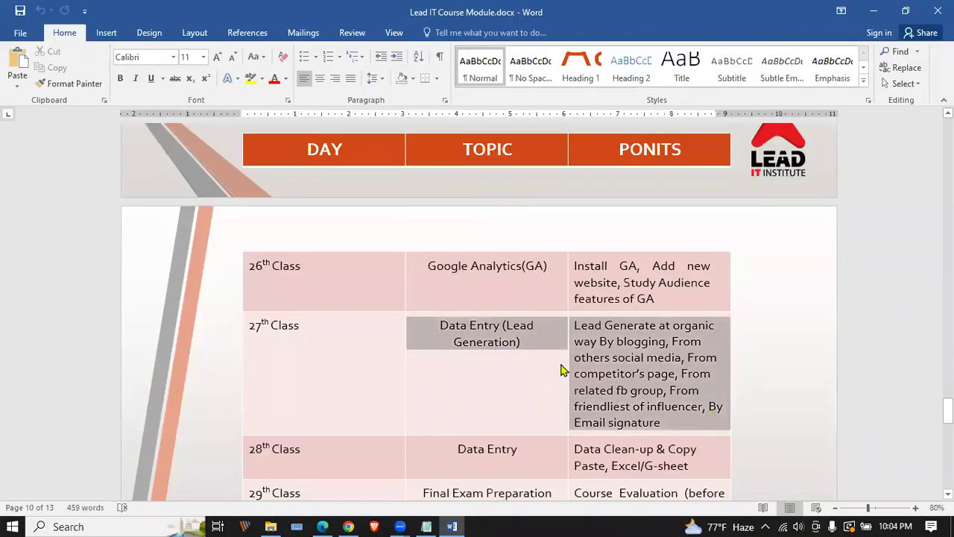
left_click(436, 325)
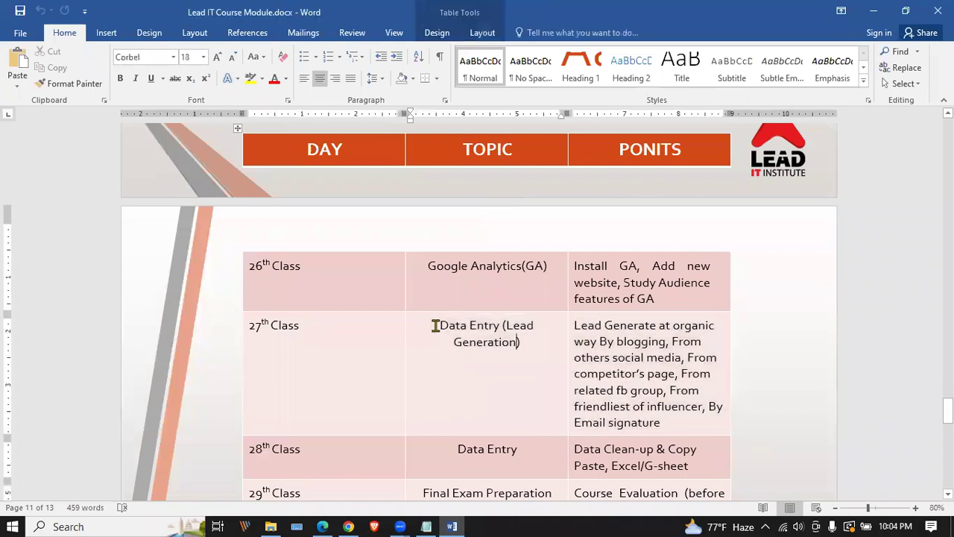
left_click_drag(435, 325, 649, 390)
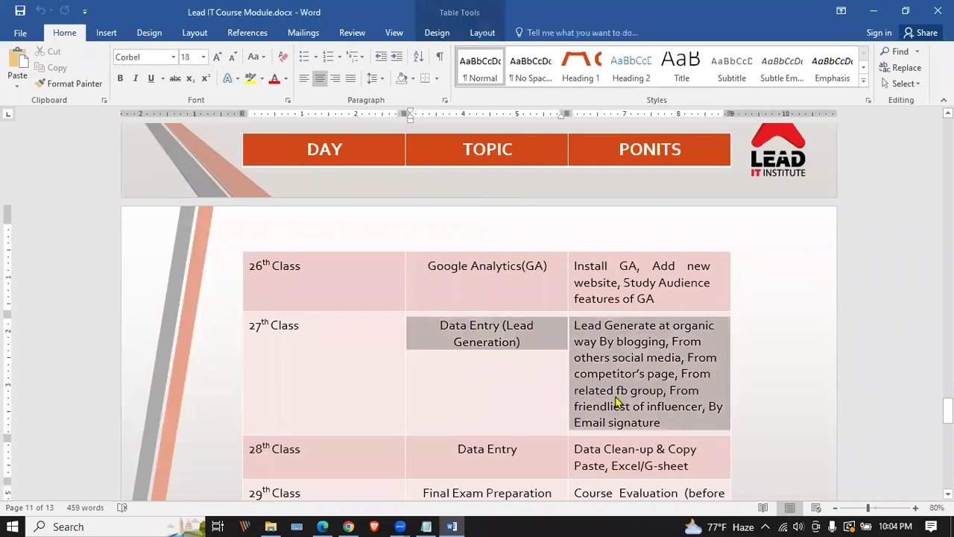
left_click(498, 336)
scroll(499, 309, "down", 3)
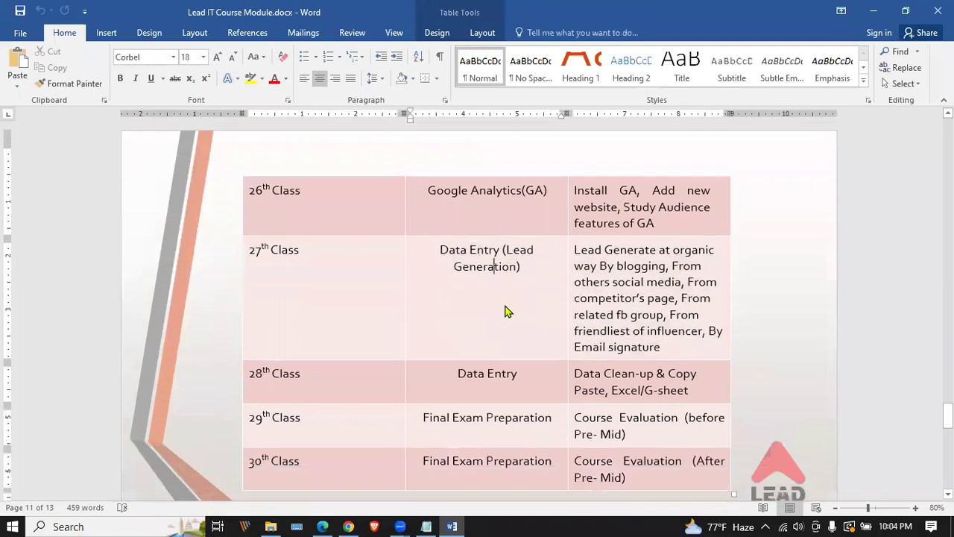
scroll(541, 254, "down", 1)
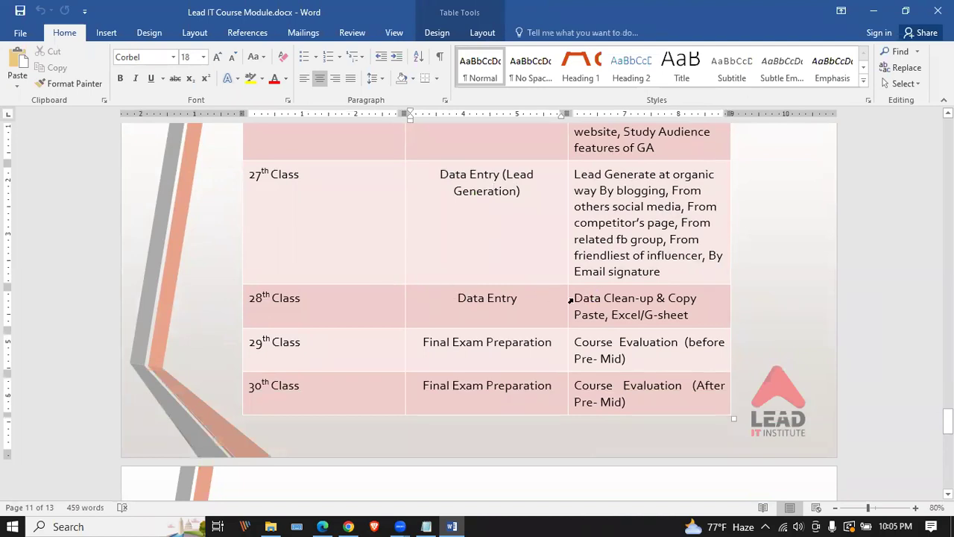
left_click_drag(681, 298, 604, 303)
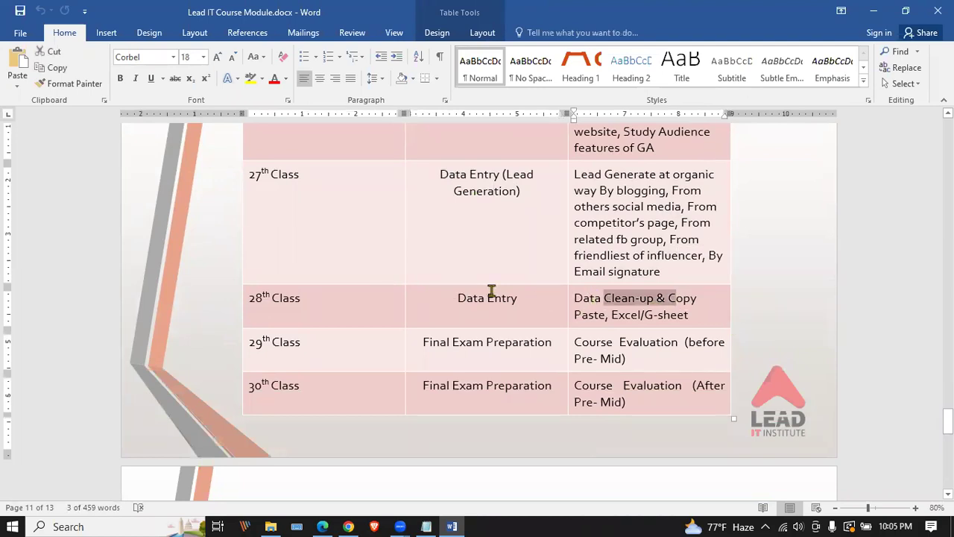
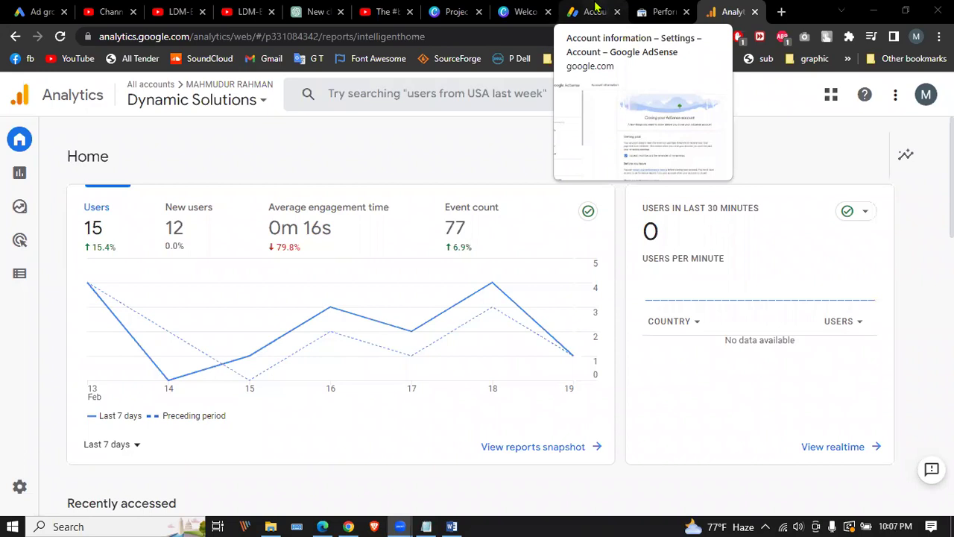
Step: Switch back to Chrome and open the Access and security settings of the Google Ads account
left_click(595, 9)
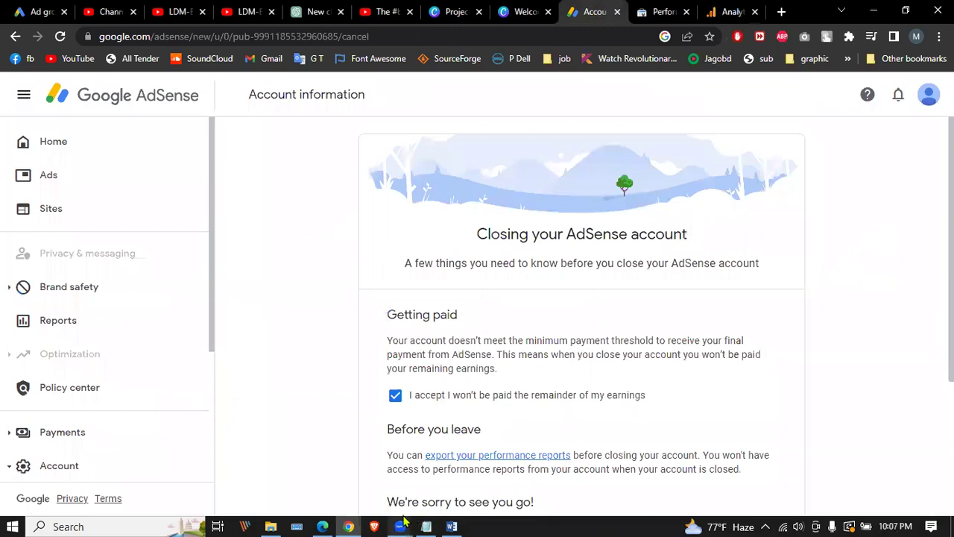
mouse_move(404, 522)
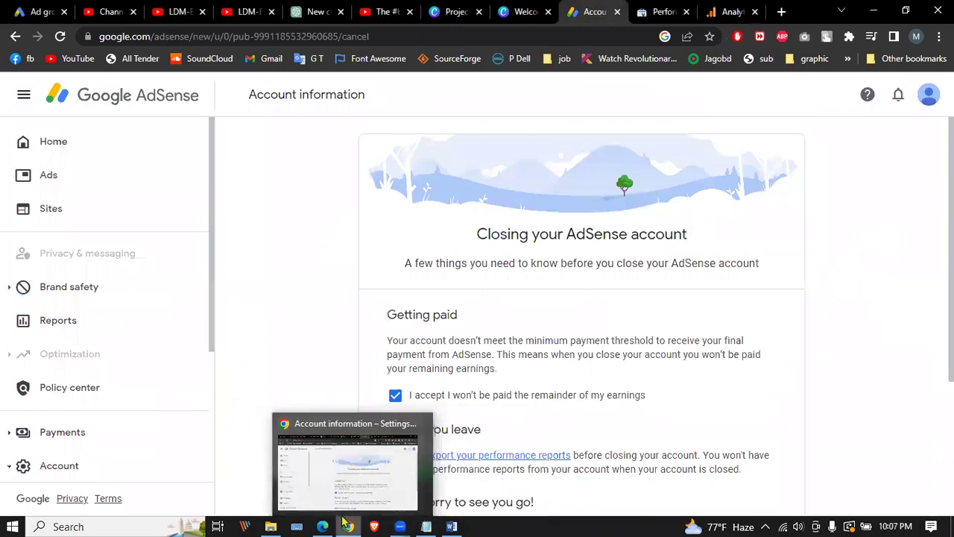
key("ctrl+1")
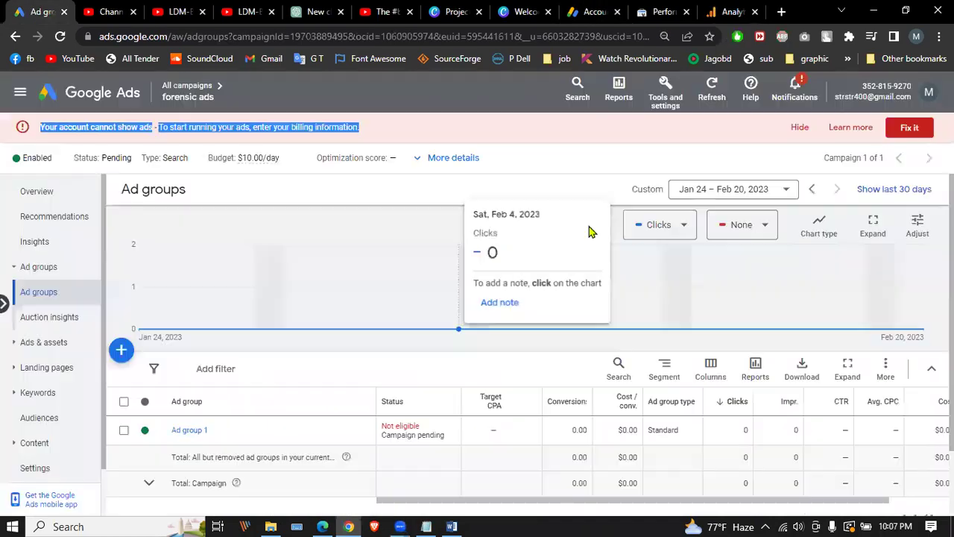
left_click(670, 87)
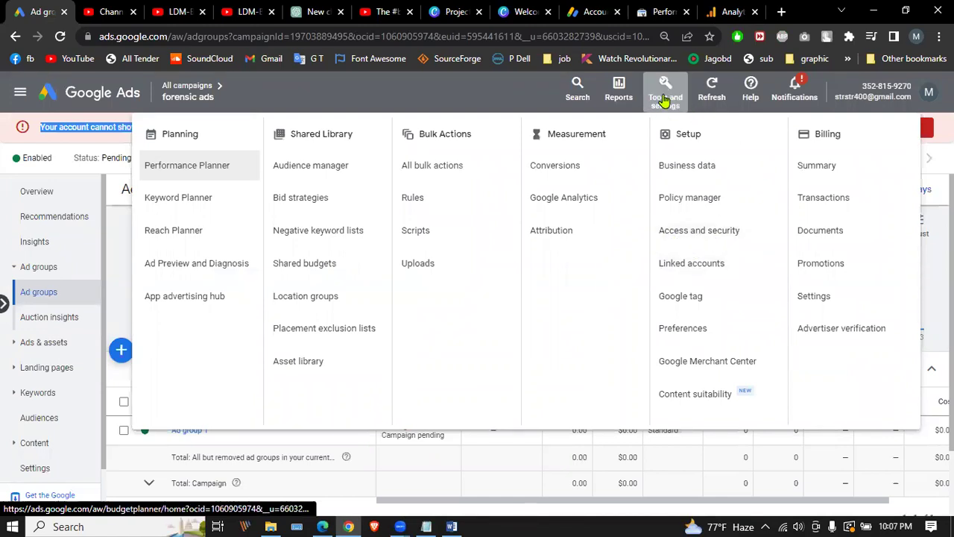
left_click(714, 233)
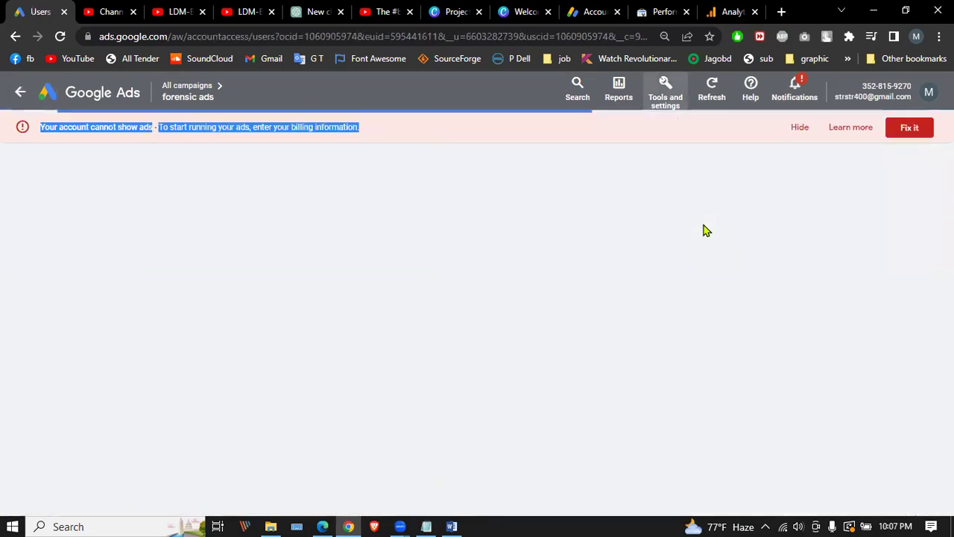
left_click(800, 129)
left_click(793, 123)
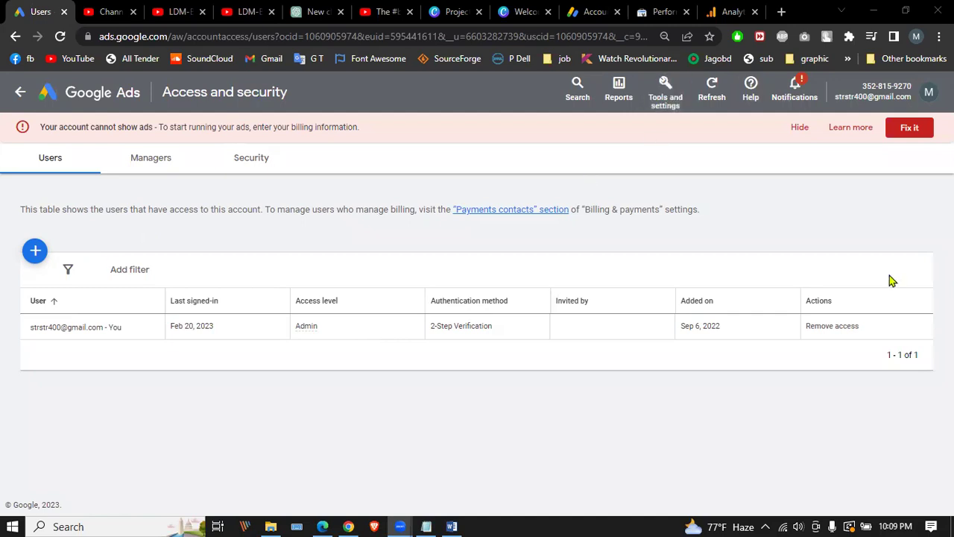
Step: Open the user invitation form, compare the permissions of the account access levels, and return to the All campaigns overview
left_click(34, 251)
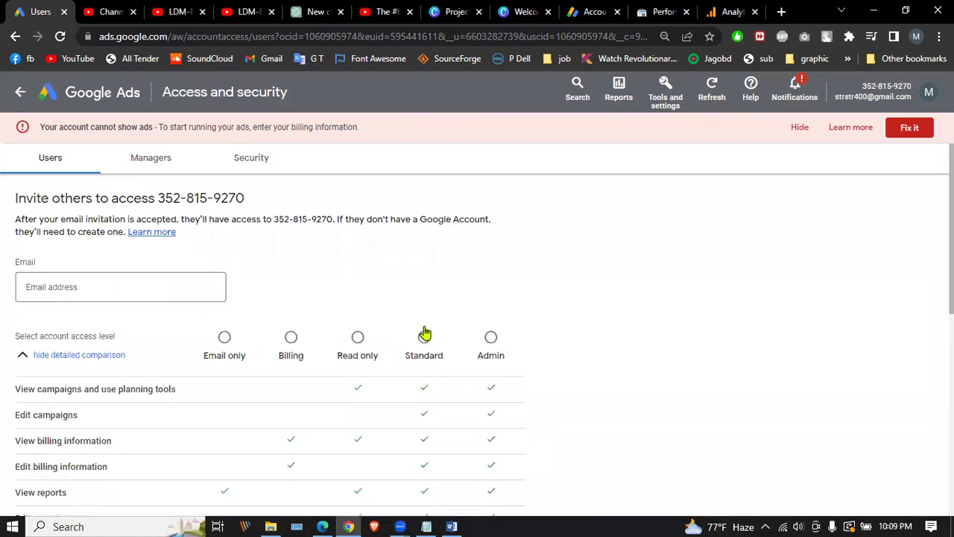
scroll(424, 333, "down", 2)
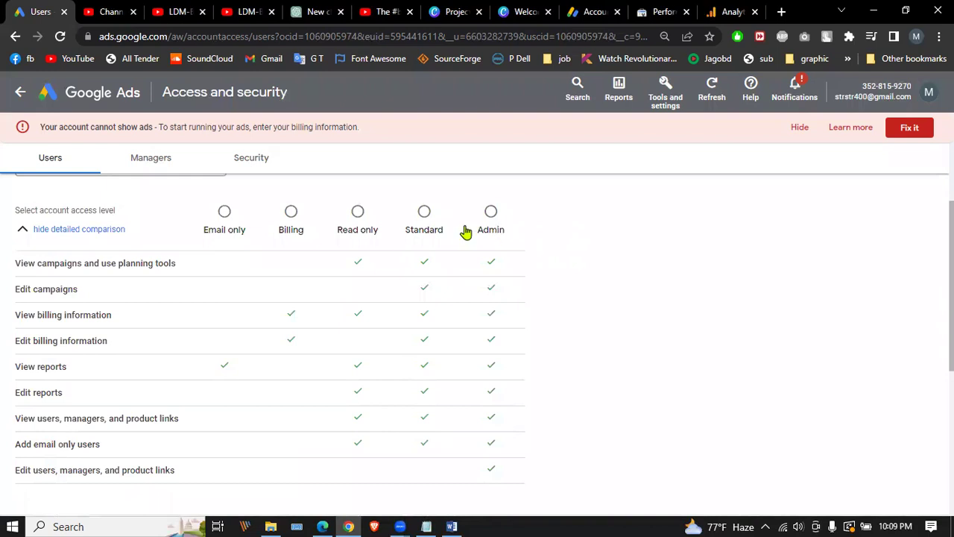
left_click(17, 92)
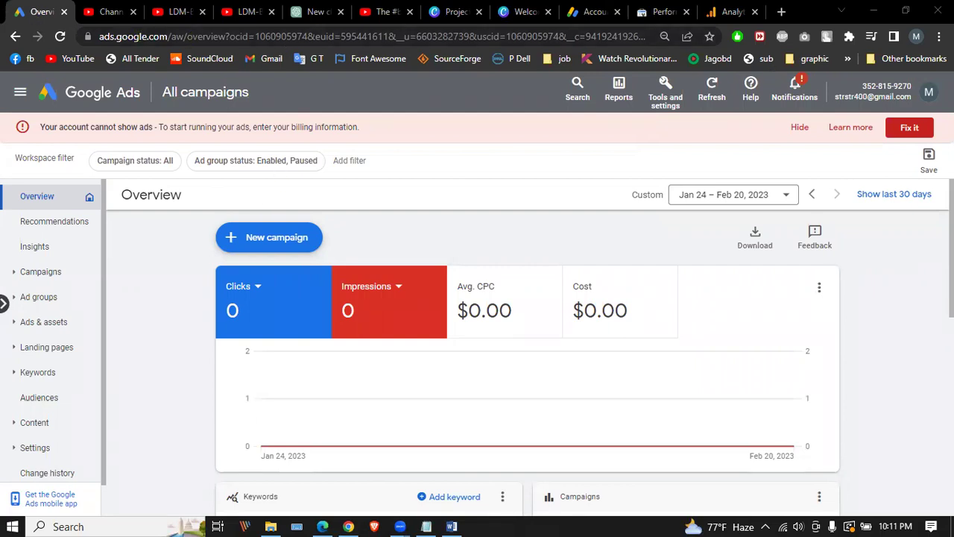
Step: View the signed-in profile's Google Ads accounts and the options for switching or creating accounts
left_click(928, 91)
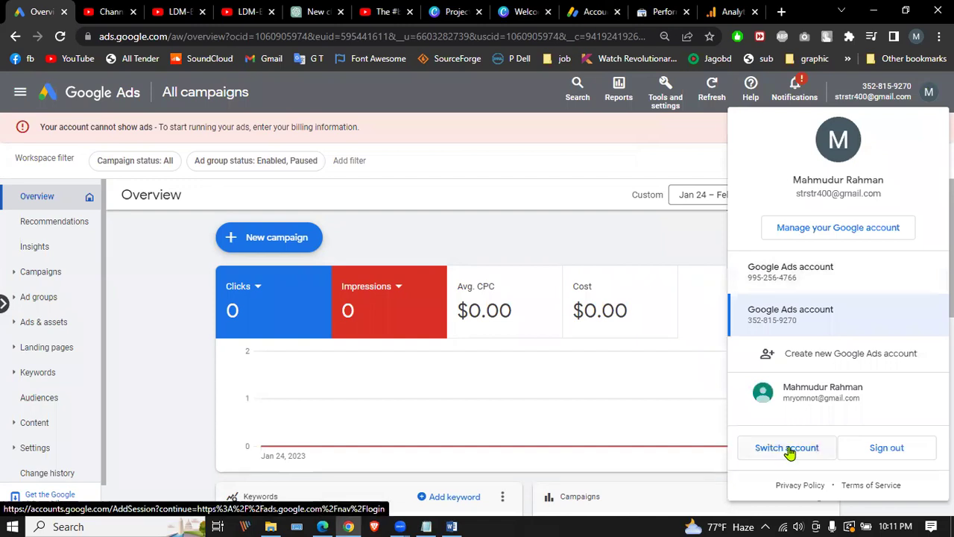
left_click(667, 237)
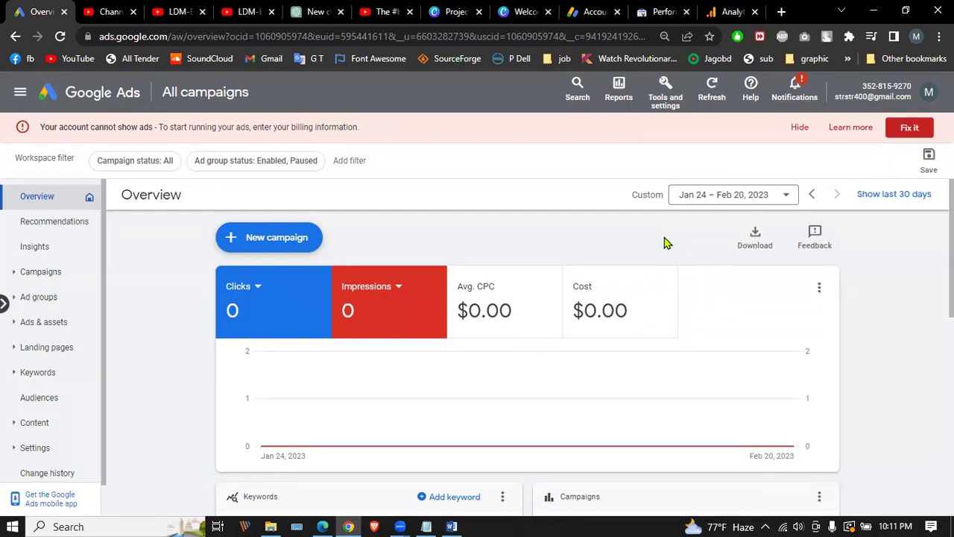
Step: Reopen the user invitation form under Access and security to view it, and go back to the campaigns overview
left_click(671, 90)
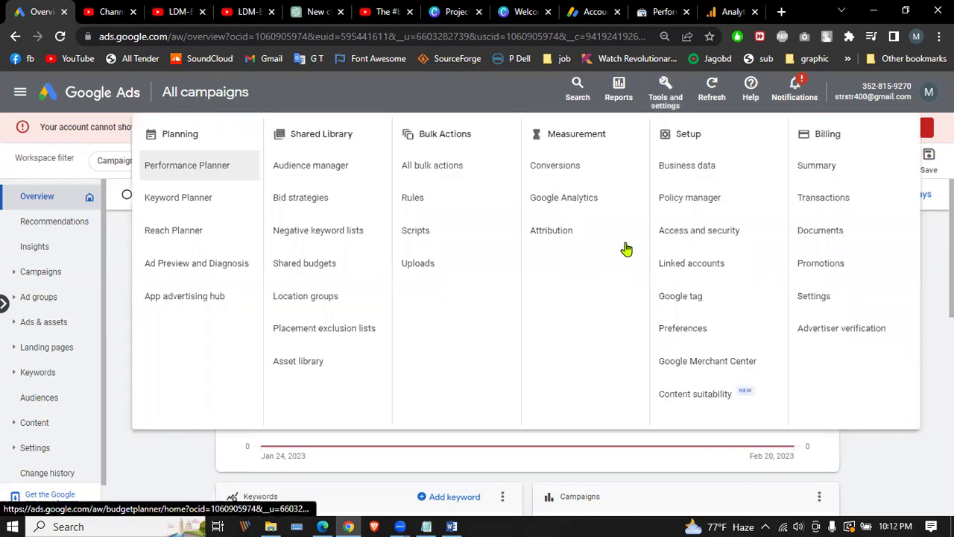
left_click(694, 231)
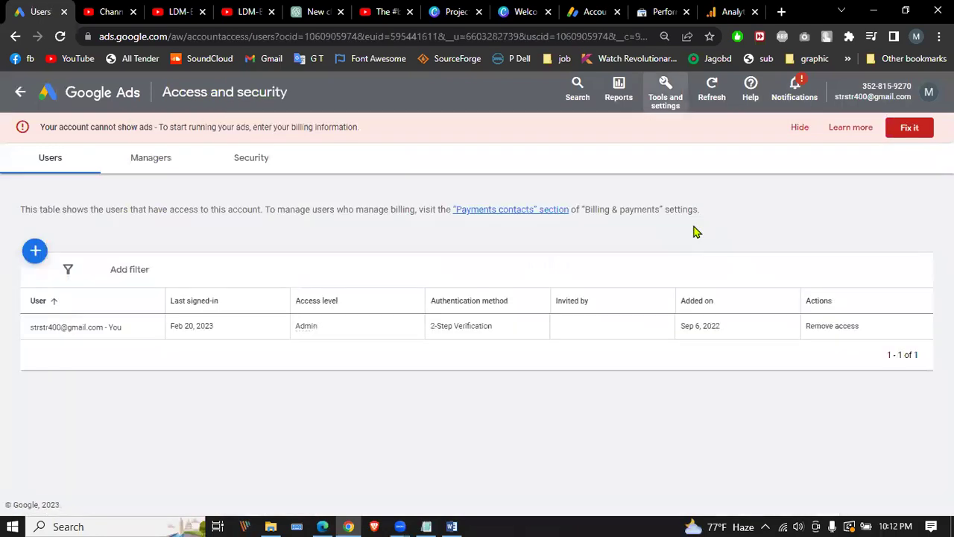
left_click(35, 252)
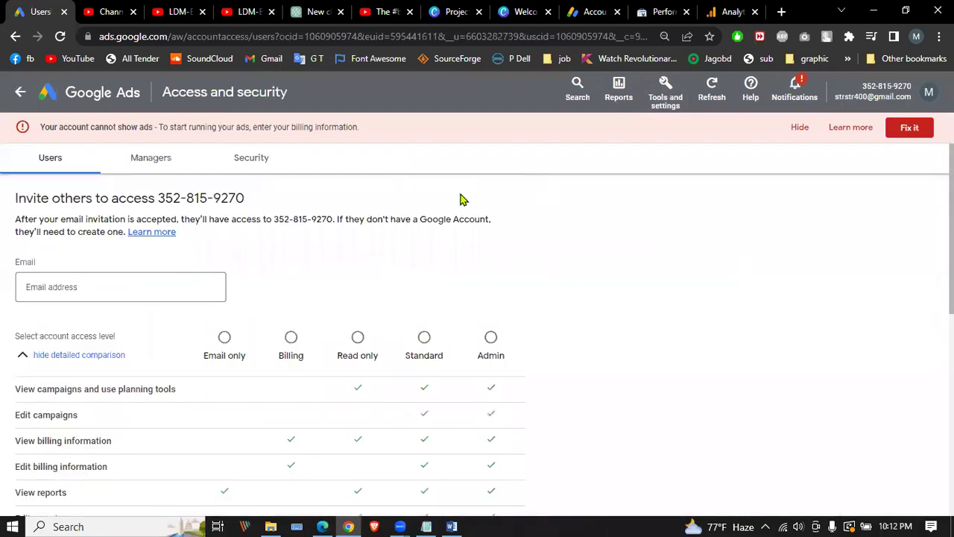
left_click(15, 37)
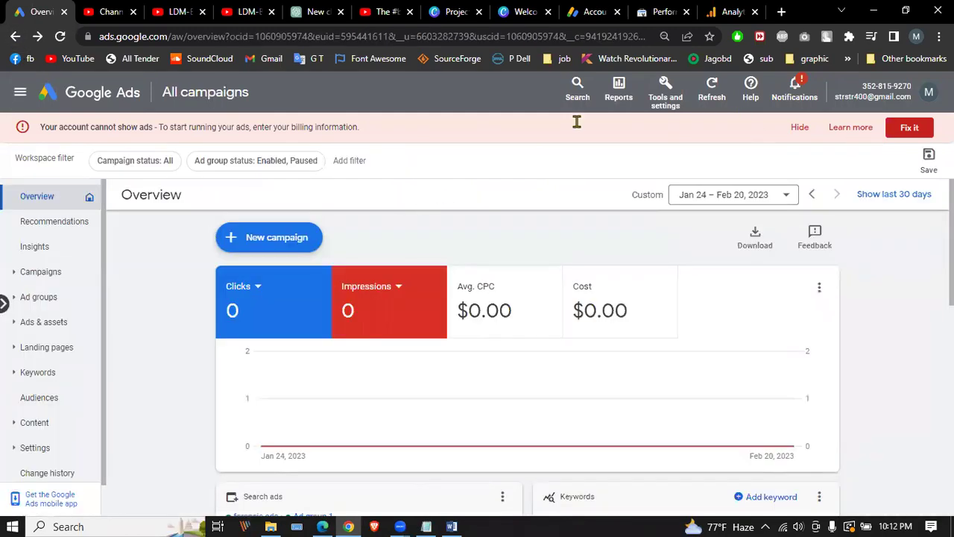
Step: Open the dynamicsbd.com website in a new browser tab
left_click(781, 11)
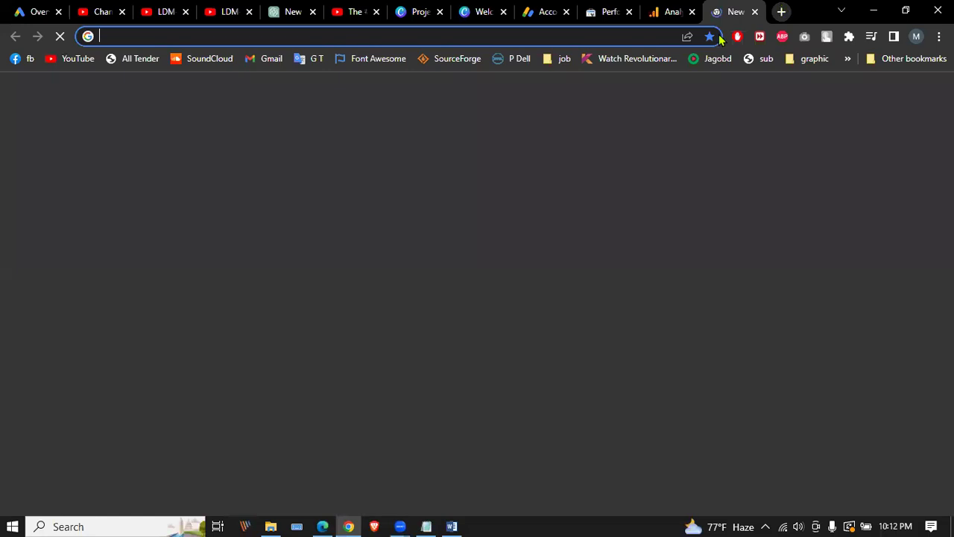
type("dy")
key("Return")
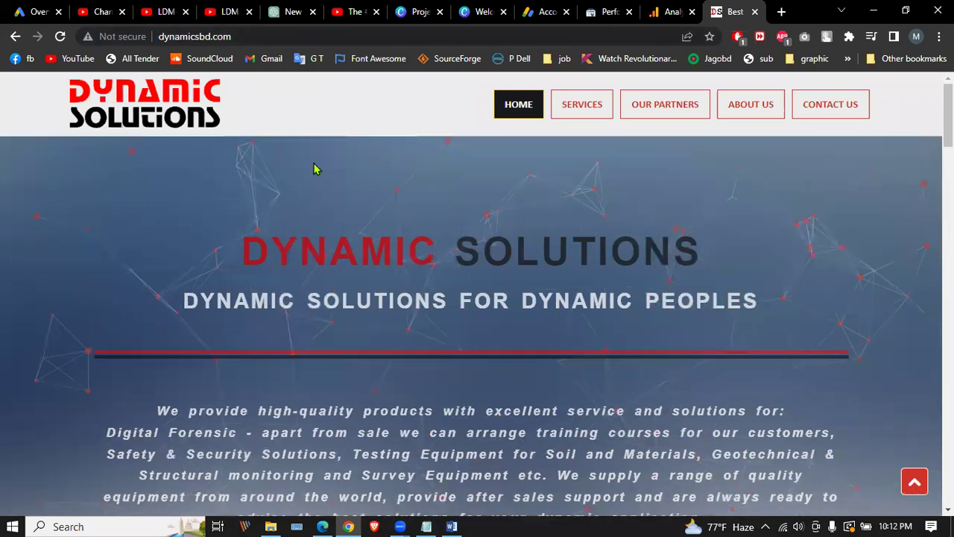
Step: Enter the address dynamicsbd.com/cpanel in another new tab, highlighting the whole address and its cpanel part
left_click(781, 11)
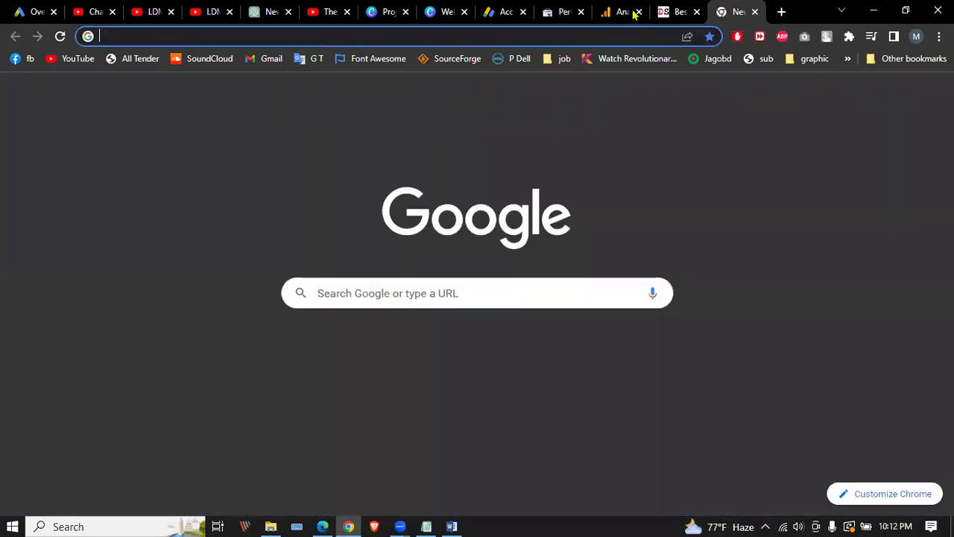
type("dynamicsbd.com")
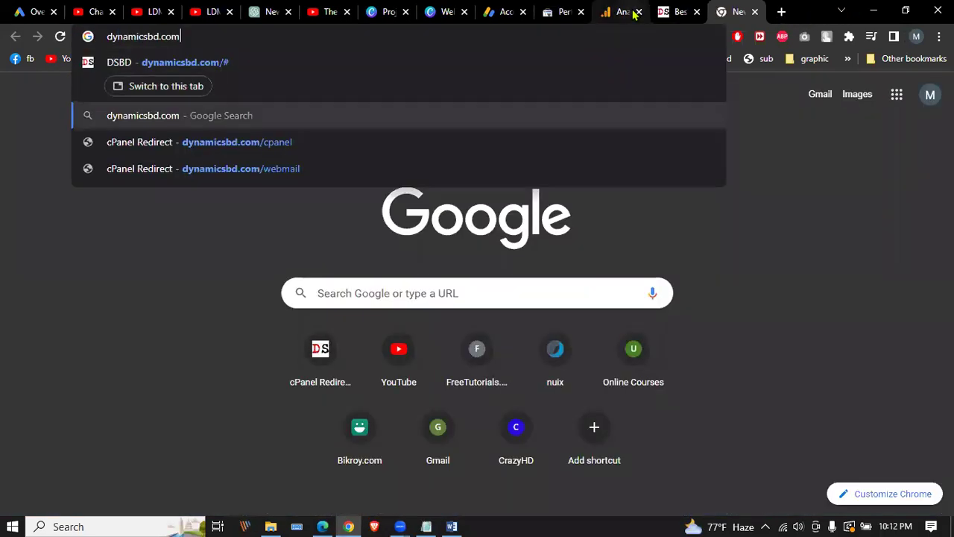
key("Down")
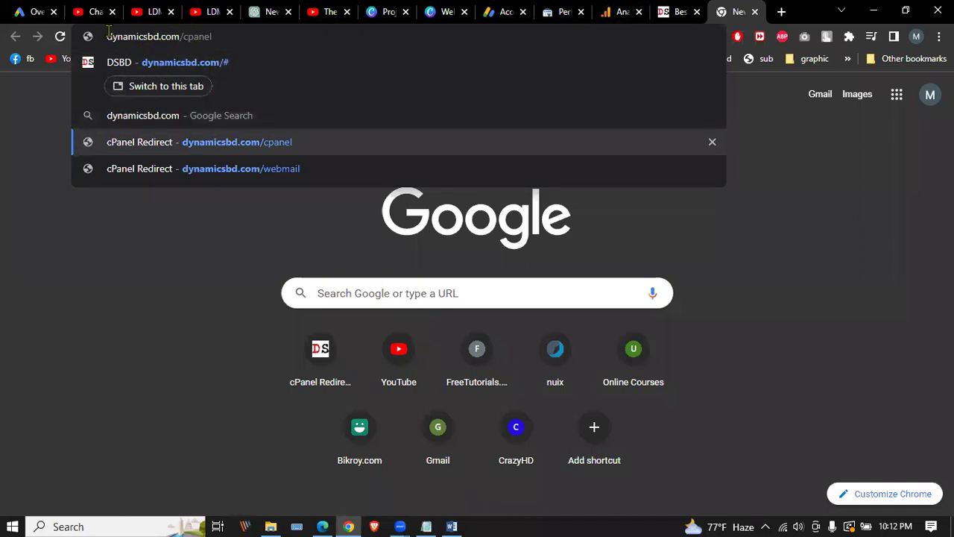
left_click_drag(121, 37, 219, 42)
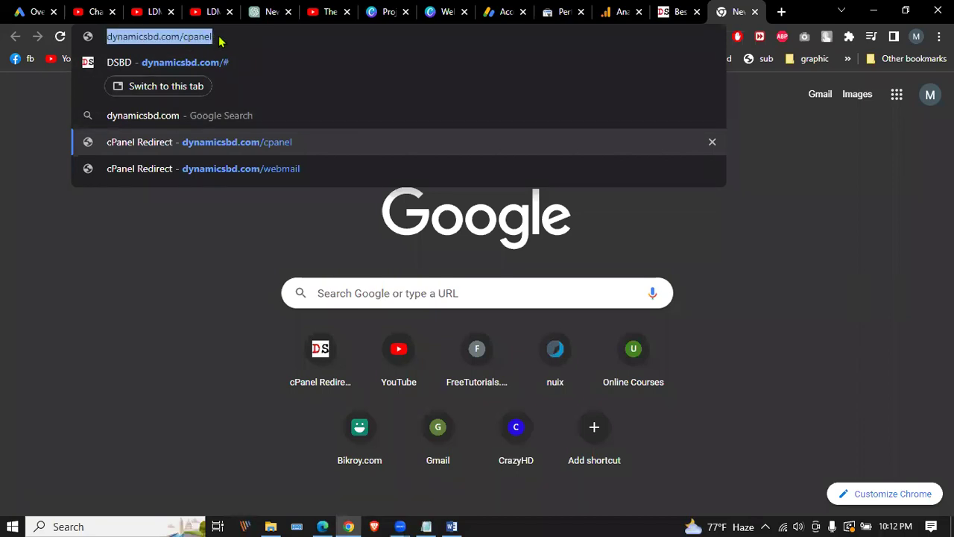
left_click(219, 36)
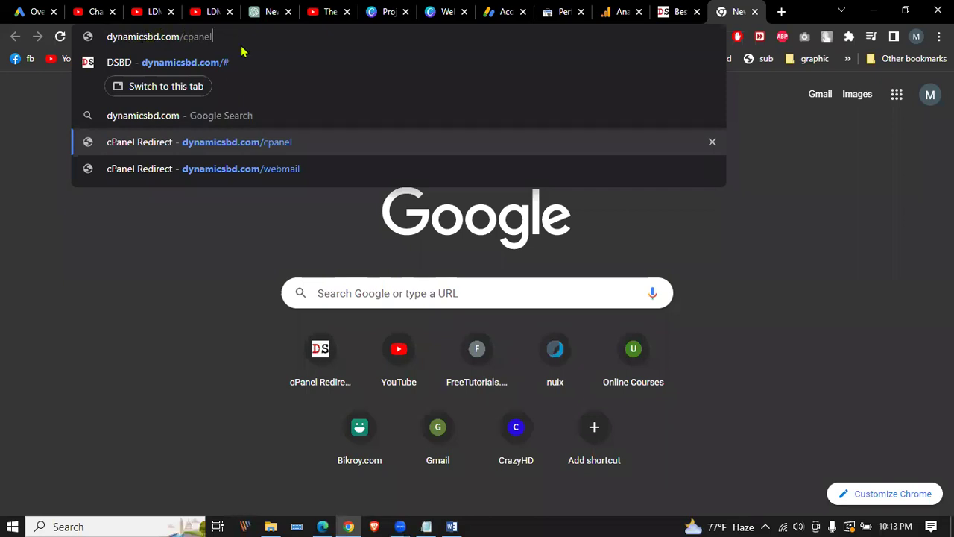
left_click_drag(183, 36, 190, 36)
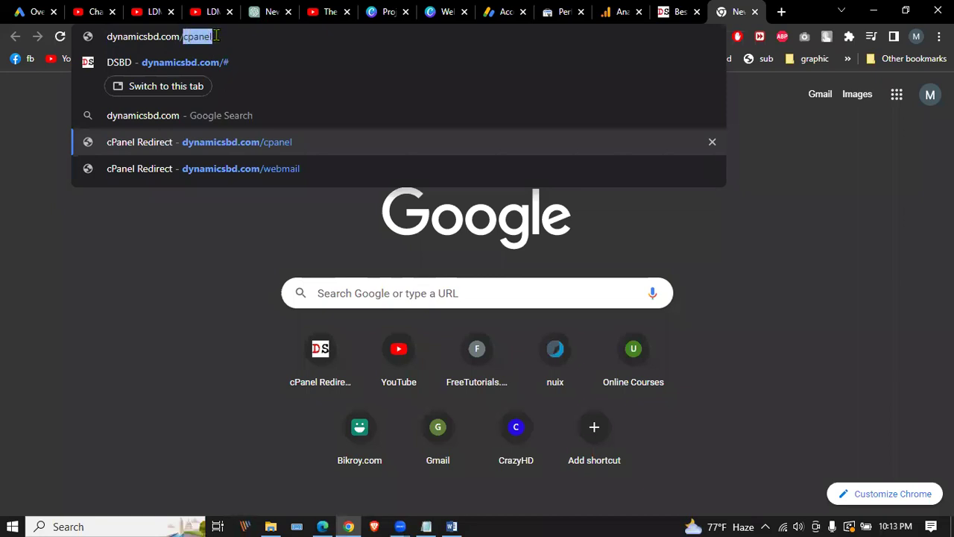
left_click(214, 35)
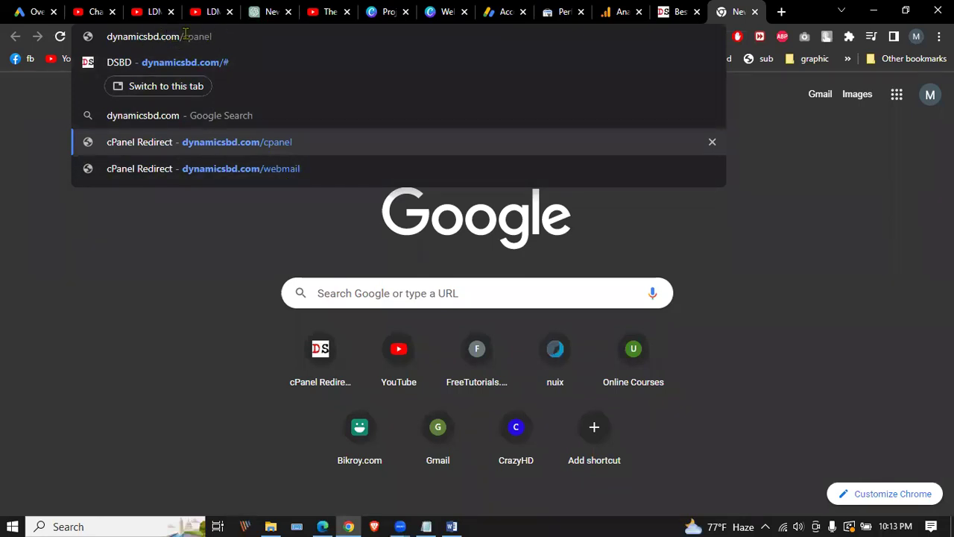
left_click_drag(184, 35, 232, 35)
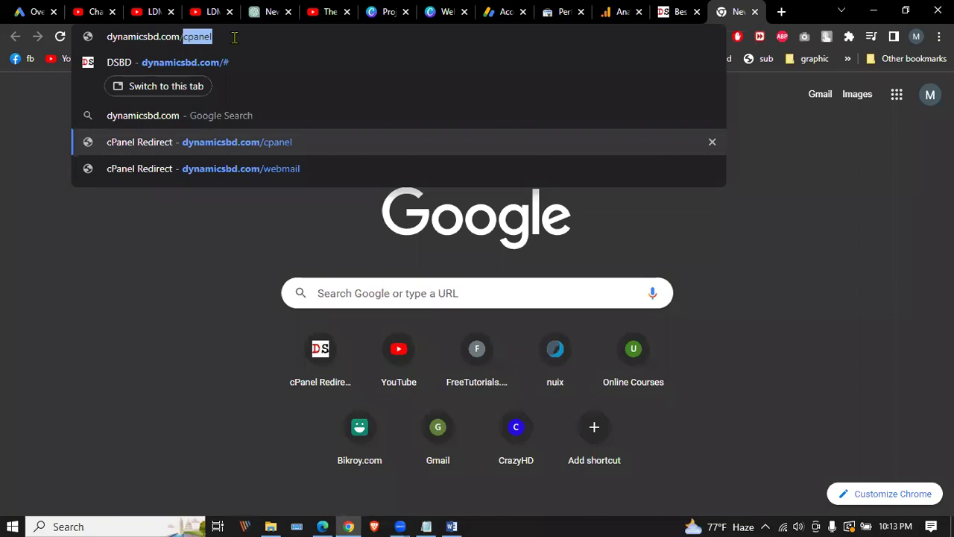
left_click(234, 37)
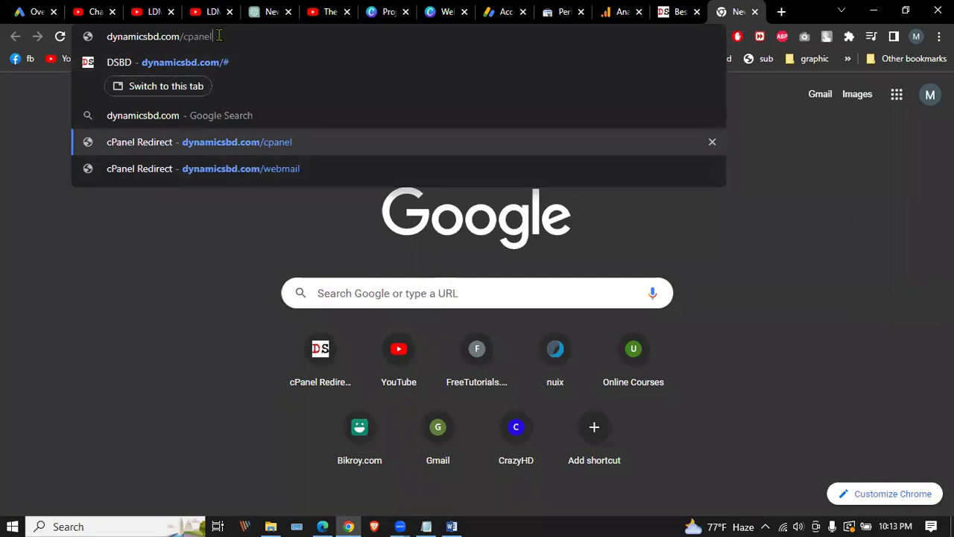
Step: Compare the address with the Dynamic Solutions website's own, and load the cPanel login page at dynamicsbd.com/cpanel
left_click(680, 11)
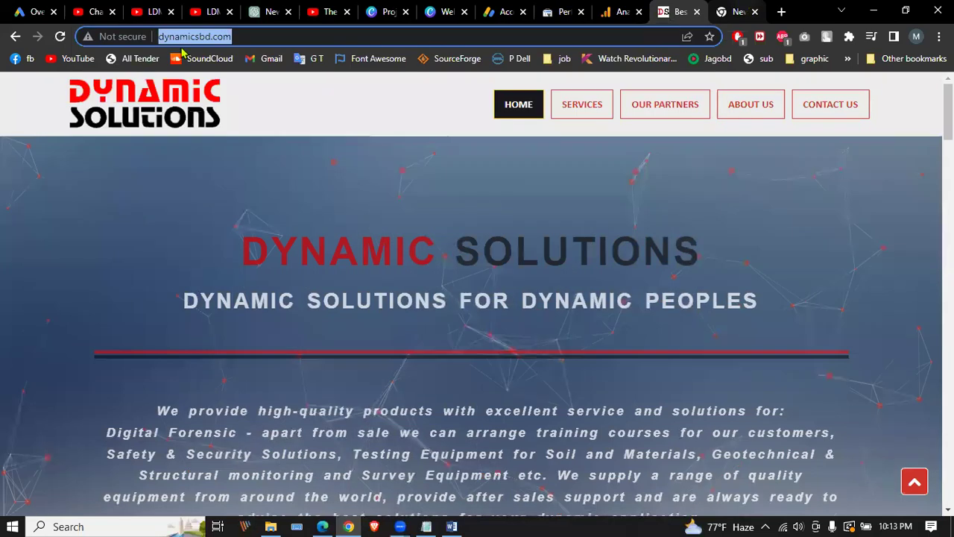
key("ctrl+Tab")
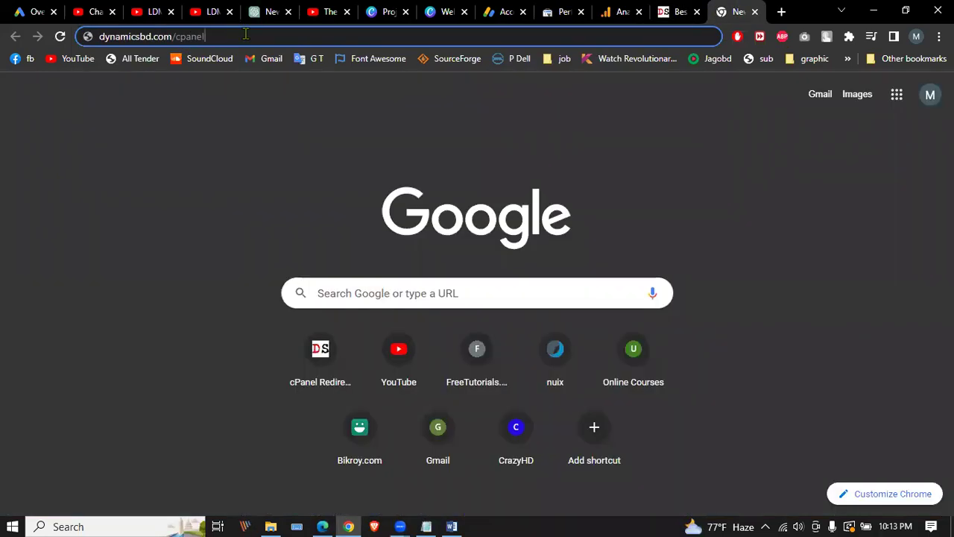
left_click(684, 9)
left_click(734, 9)
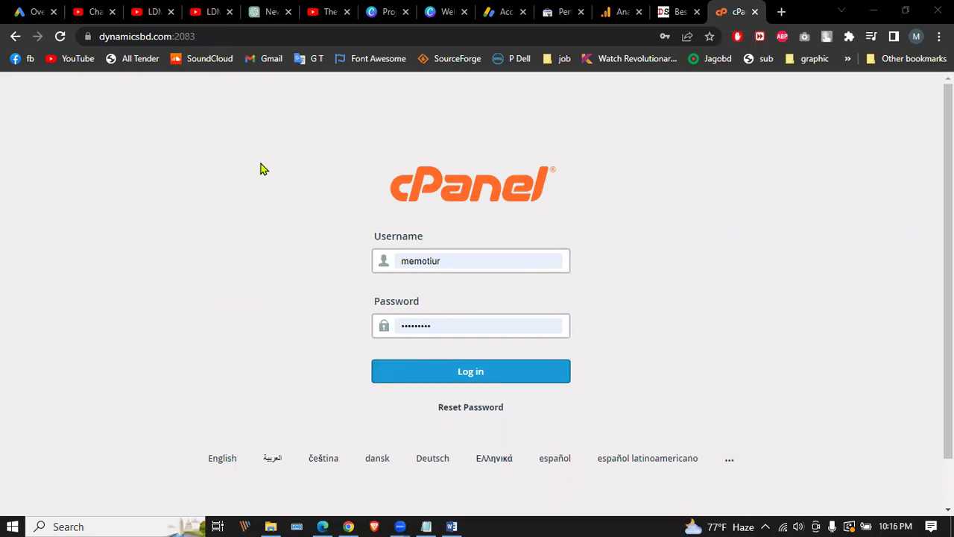
Step: Examine the Search Console report sections and settings for dynamicsbd.com, and open the list of available properties
left_click(624, 9)
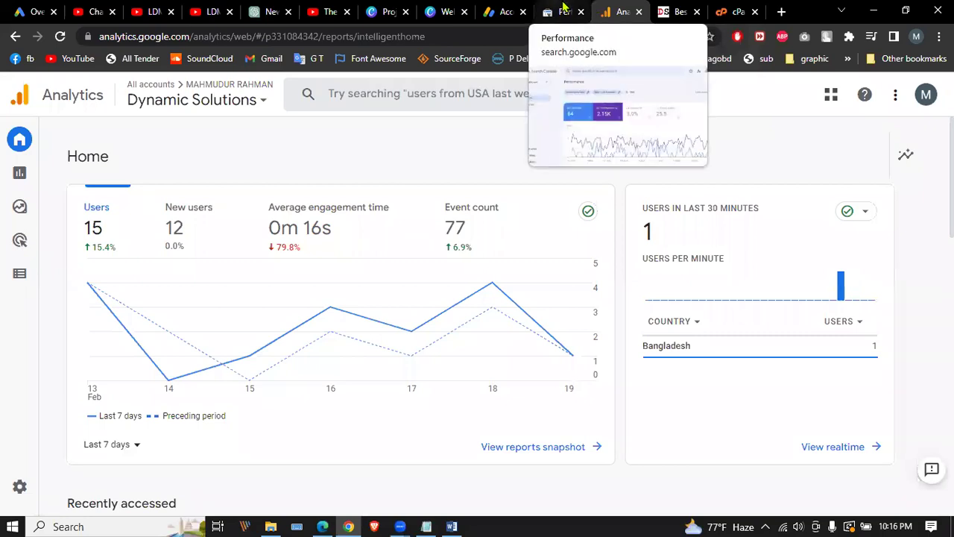
left_click(564, 9)
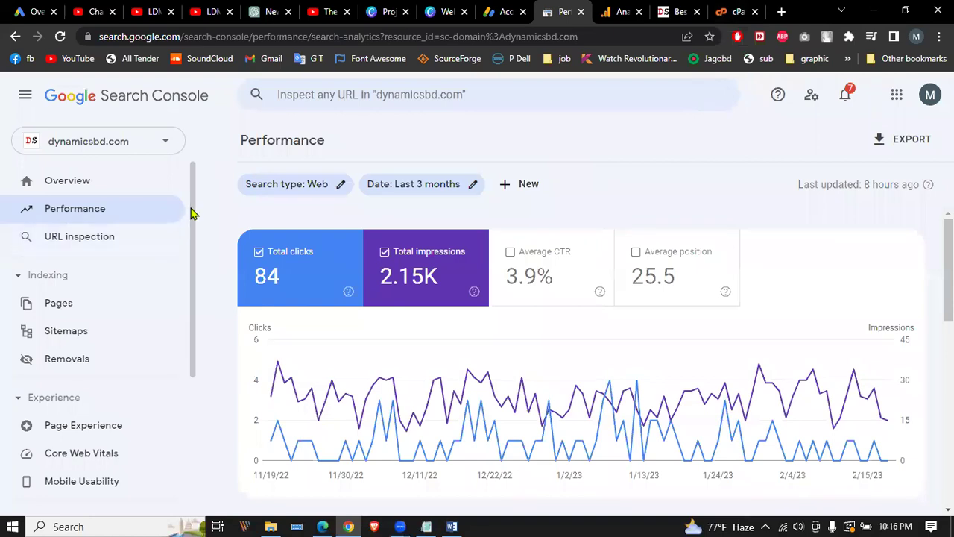
left_click_drag(193, 216, 200, 341)
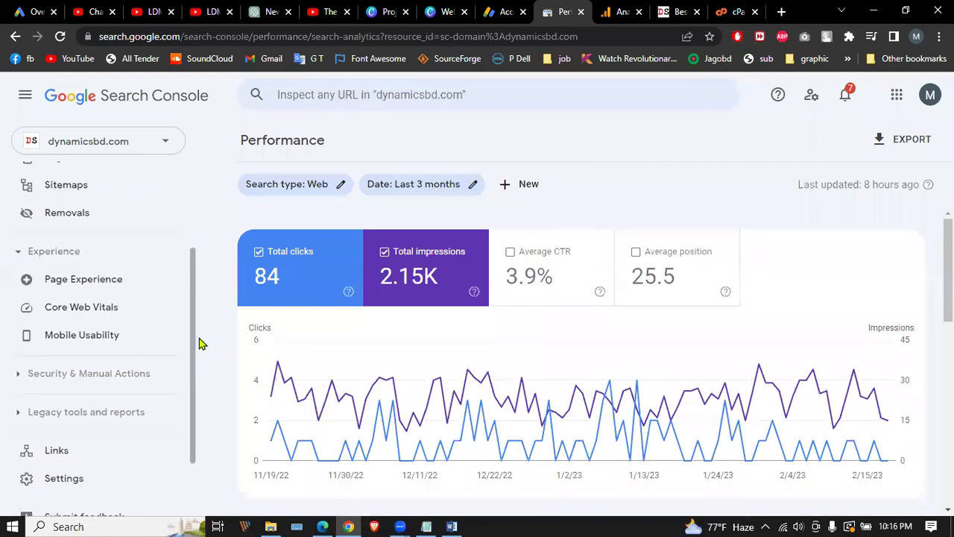
scroll(191, 151, "down", 2)
scroll(189, 194, "up", 5)
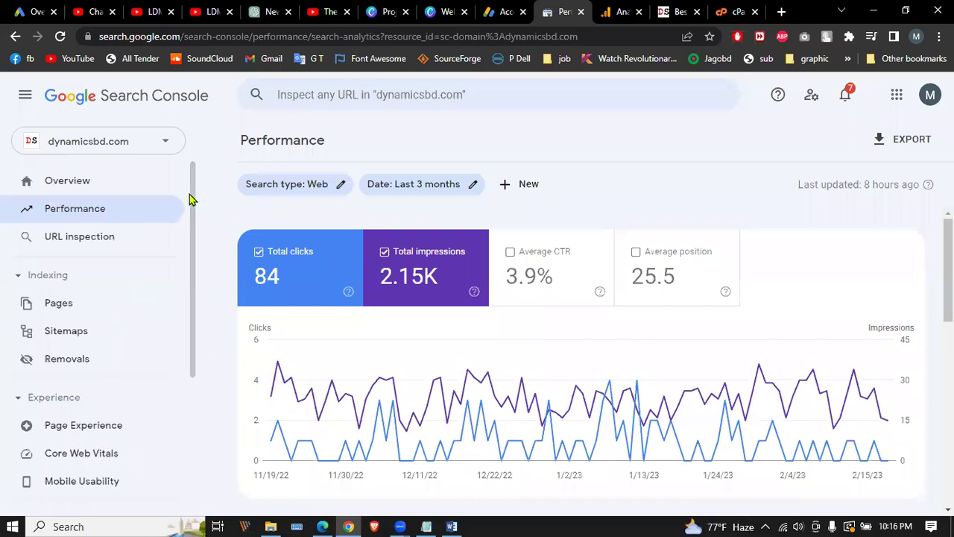
scroll(187, 294, "down", 3)
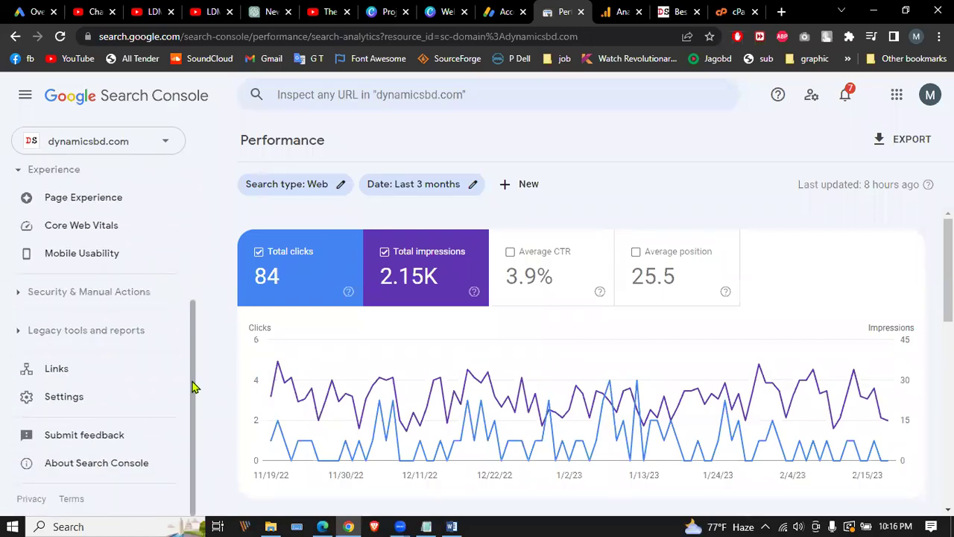
scroll(201, 260, "up", 4)
left_click_drag(191, 188, 211, 147)
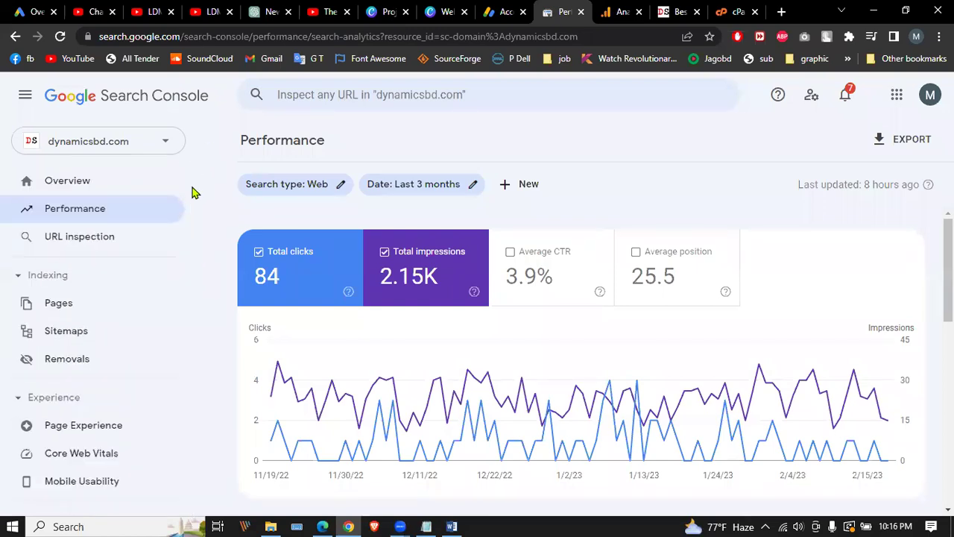
scroll(188, 223, "down", 5)
scroll(194, 186, "up", 5)
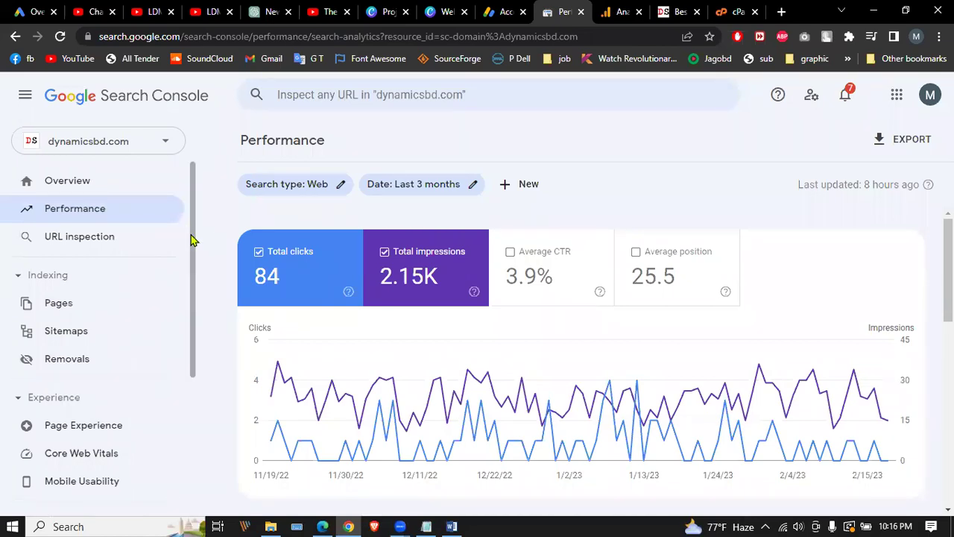
scroll(187, 288, "down", 5)
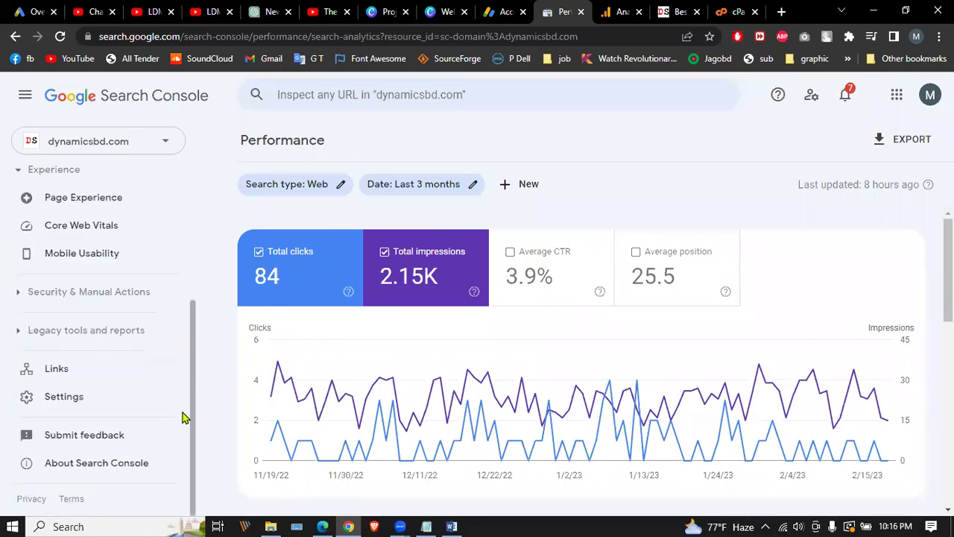
scroll(179, 224, "up", 5)
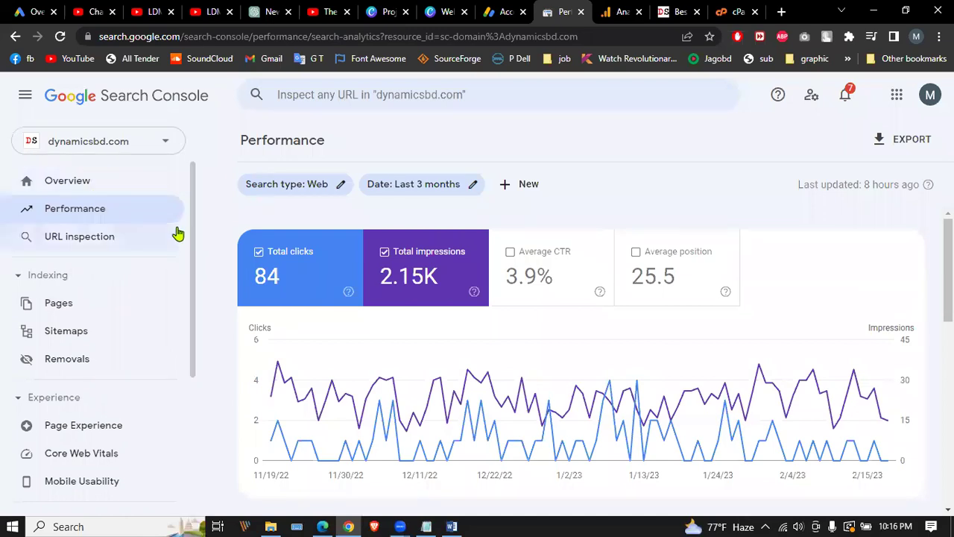
left_click(153, 140)
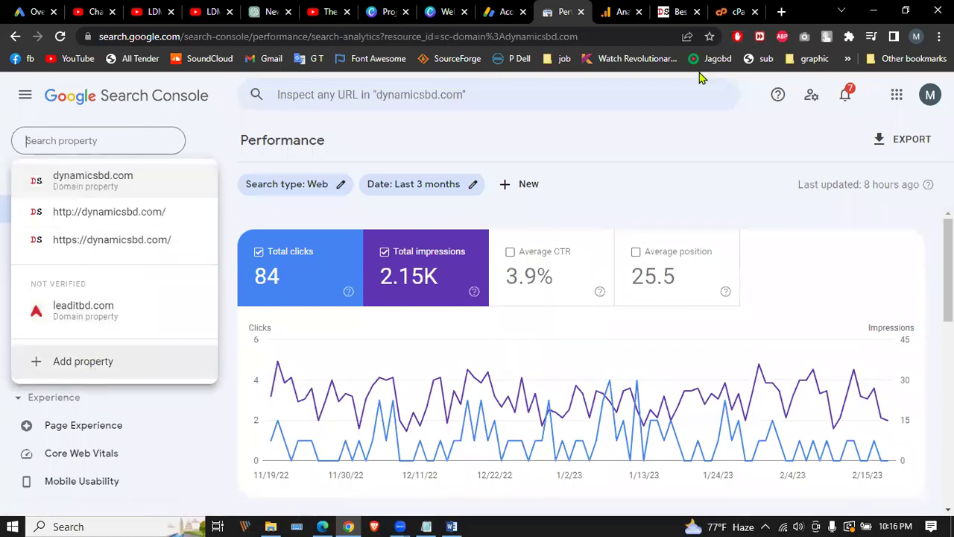
Step: Review the open AdSense, Analytics, website and cPanel login pages, and return to the Search Console property list
left_click(488, 13)
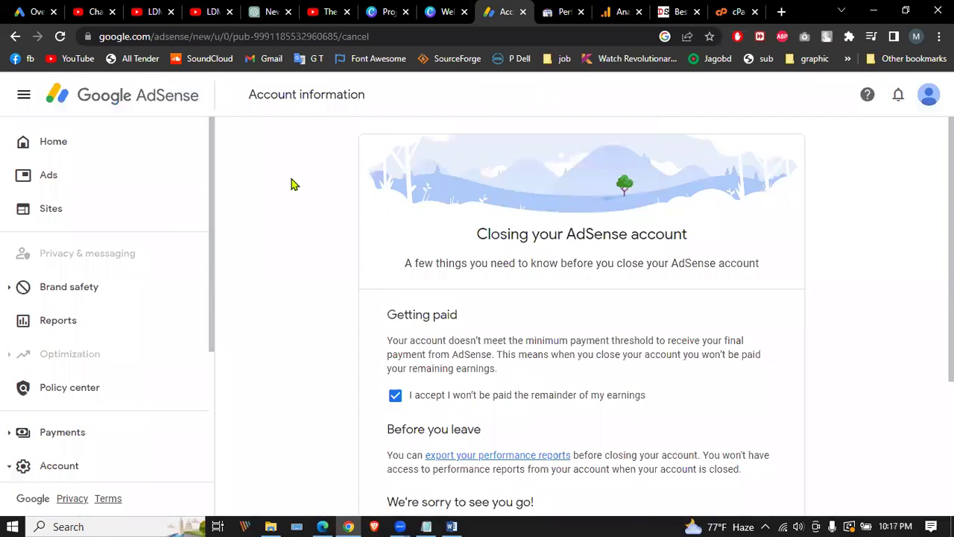
left_click(608, 7)
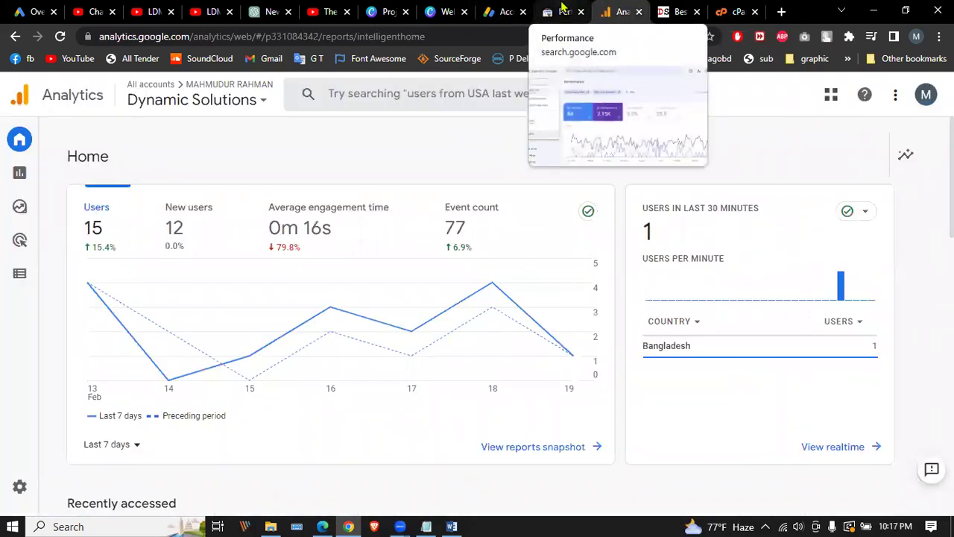
left_click(563, 9)
left_click(505, 11)
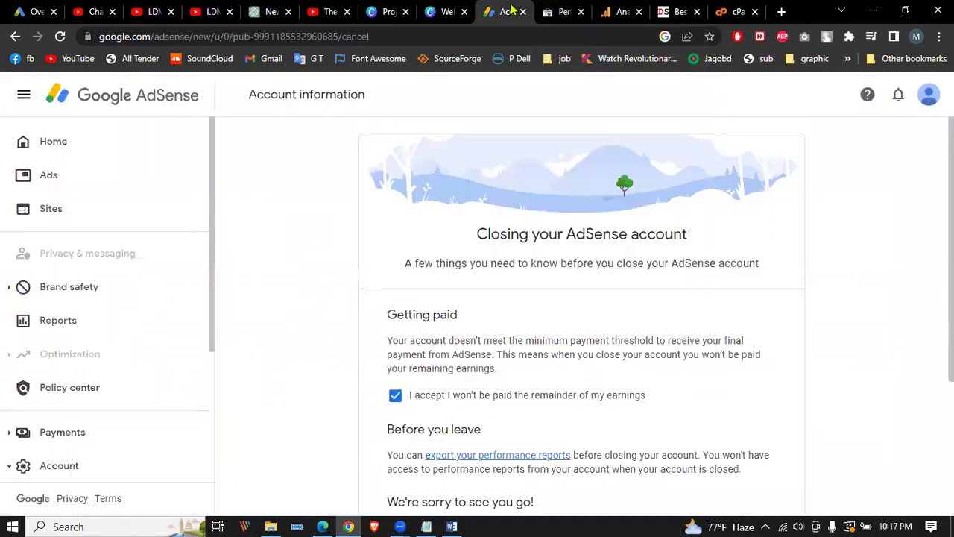
left_click(610, 9)
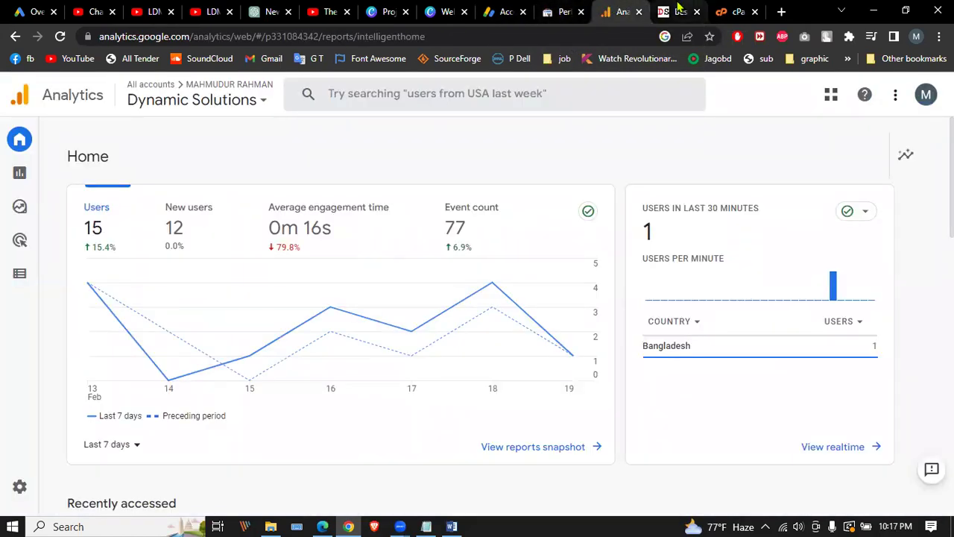
left_click(678, 9)
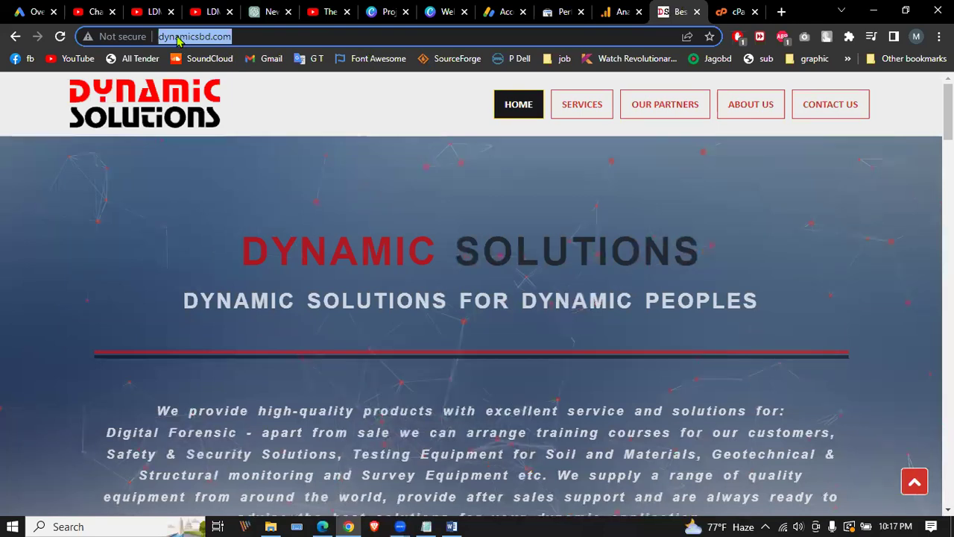
left_click(736, 12)
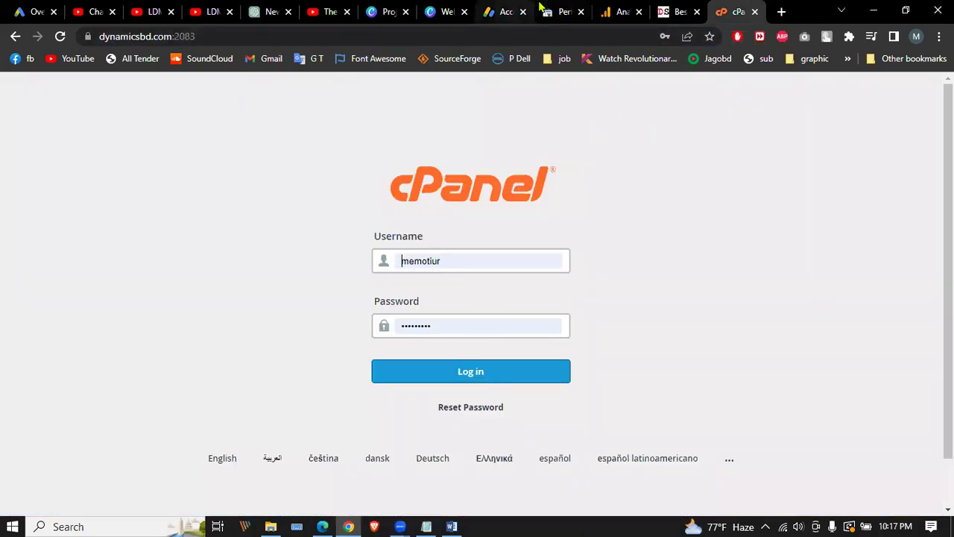
left_click(567, 11)
left_click(622, 11)
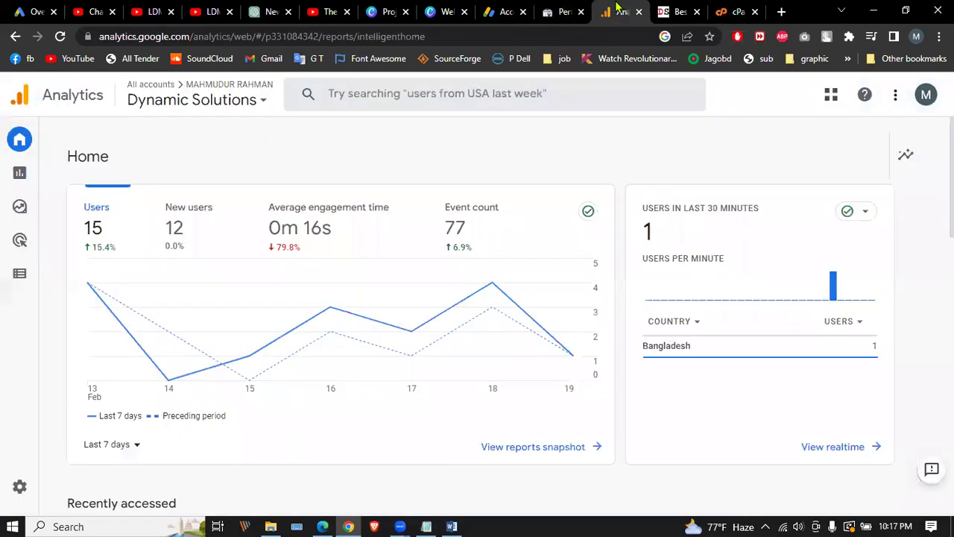
left_click(560, 7)
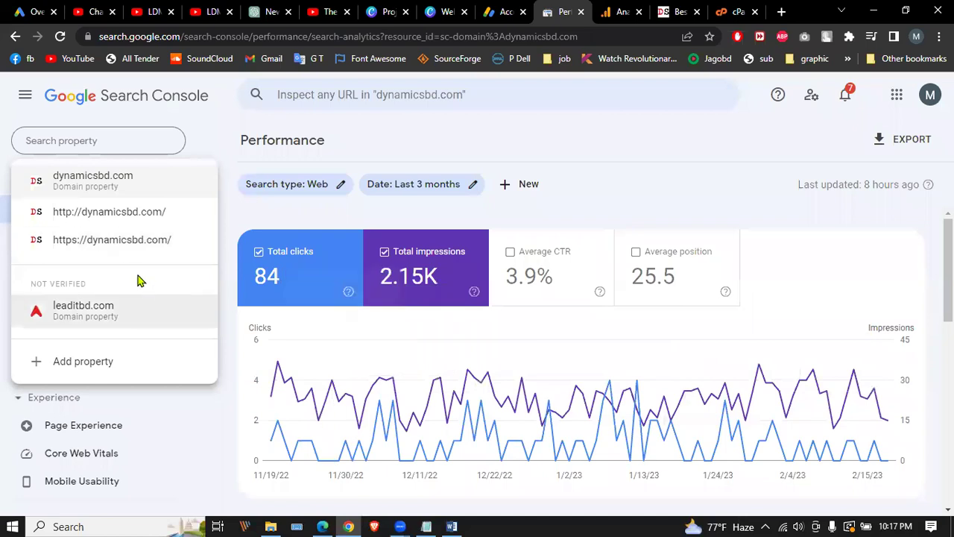
Step: Log in to the site's cPanel with the prefilled credentials, and return to the Dynamic Solutions website
left_click(742, 10)
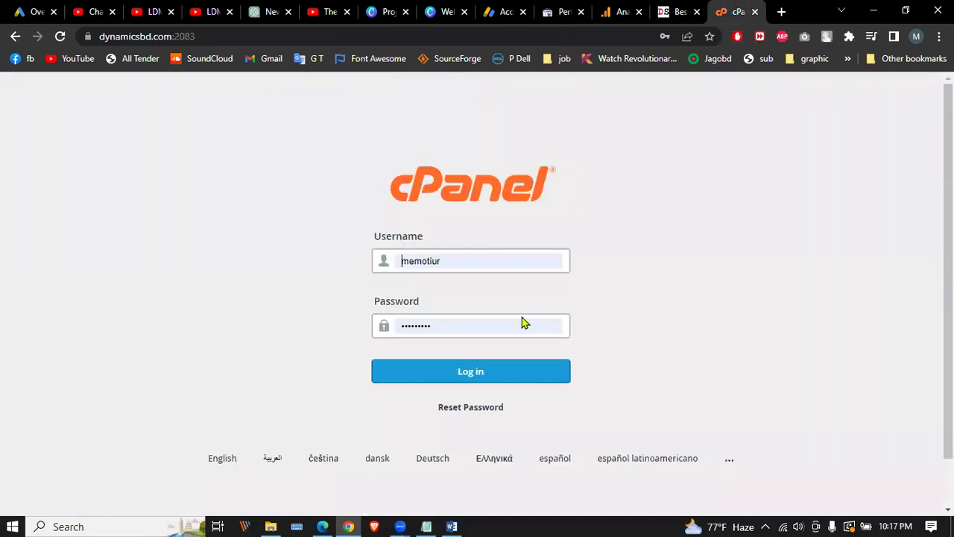
left_click(486, 370)
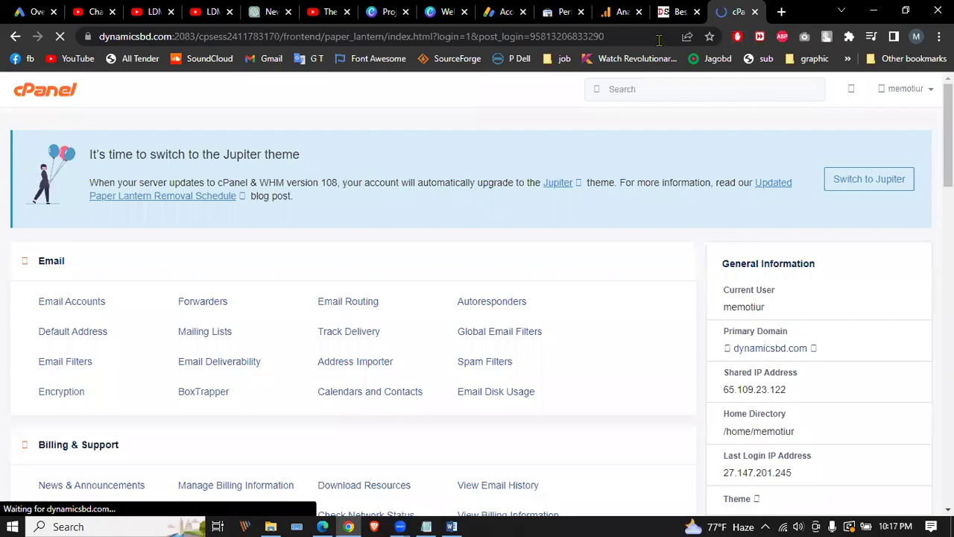
left_click(679, 9)
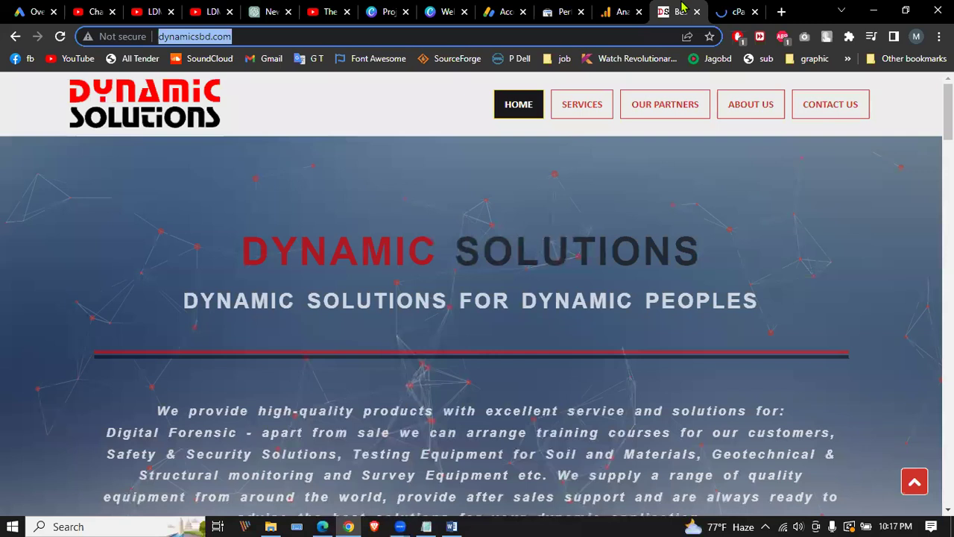
Step: Compare the cPanel home page with the Dynamic Solutions website, and open the Zone Editor from cPanel's Domains section
left_click(730, 9)
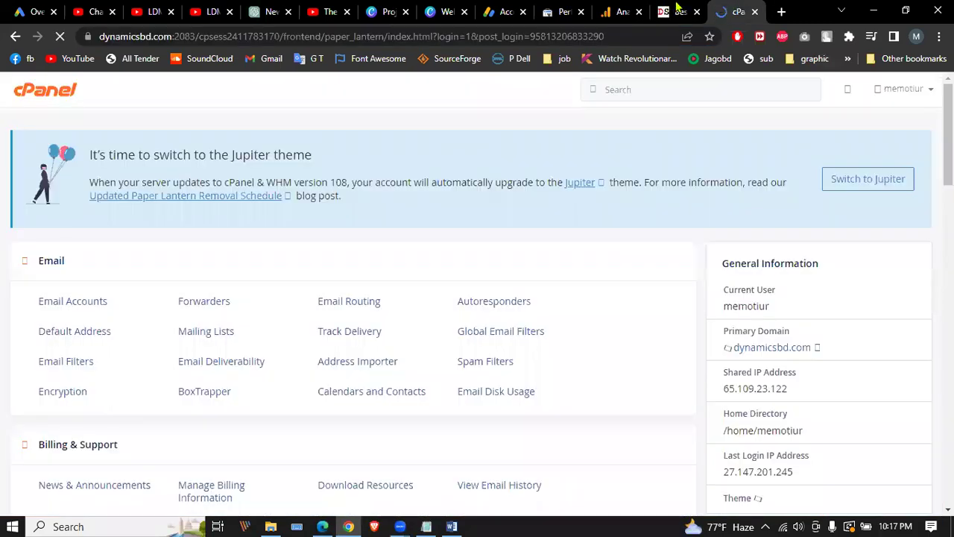
left_click(665, 11)
left_click(731, 9)
left_click(676, 11)
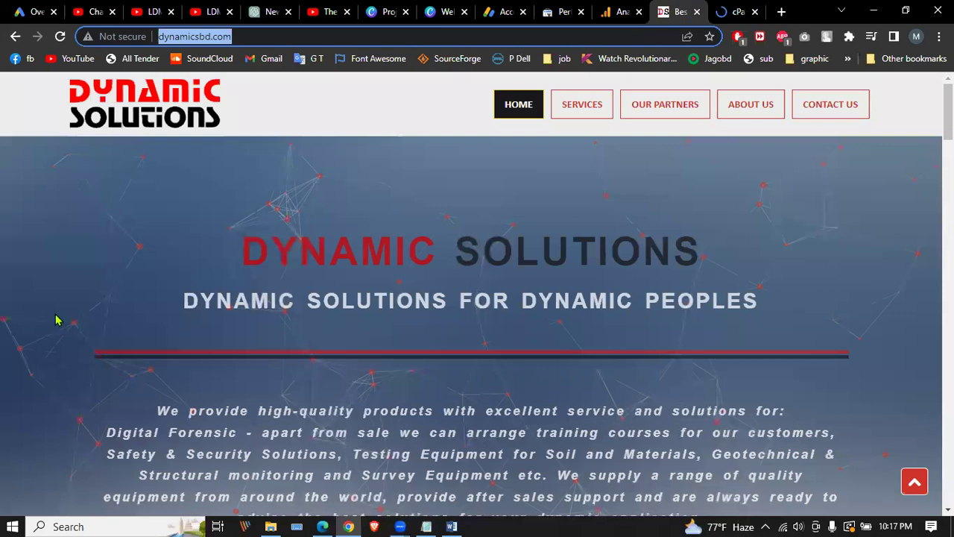
key("ctrl+Tab")
scroll(46, 179, "down", 2)
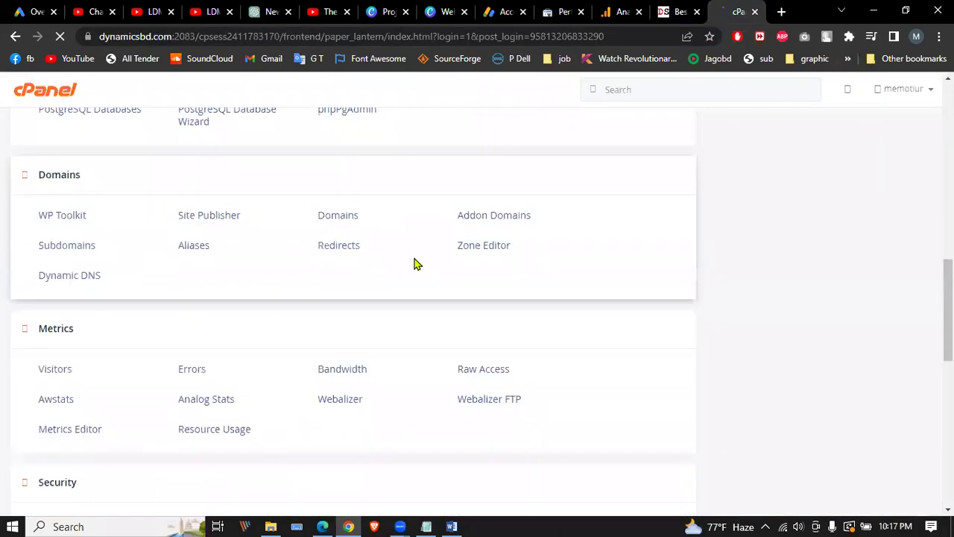
left_click(484, 245)
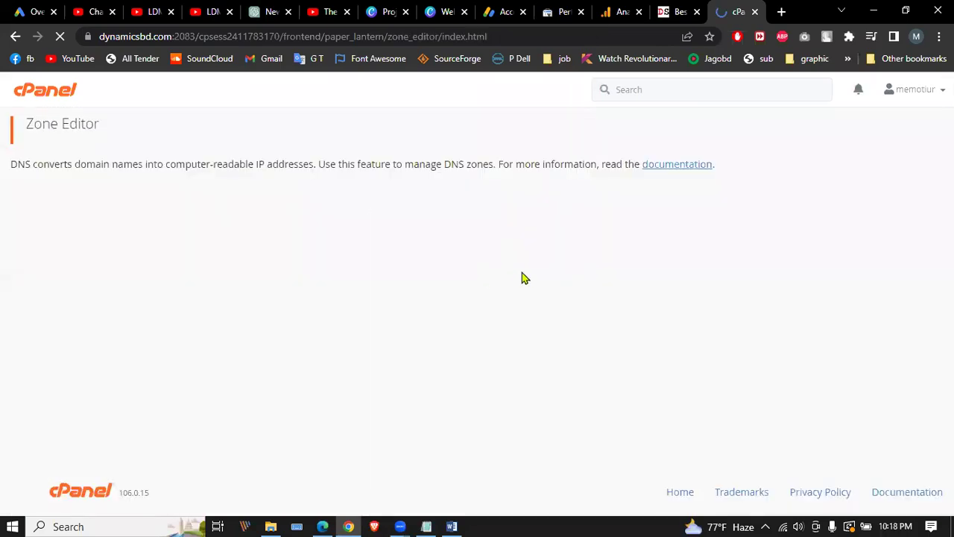
Step: Revisit the Search Console and Analytics pages, and open the File Manager from the cPanel home page
left_click(565, 12)
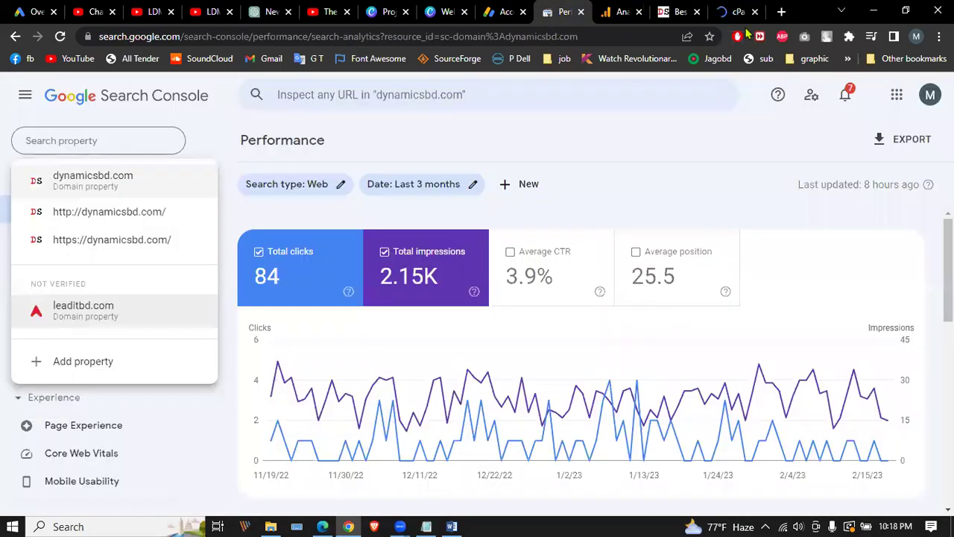
key("ctrl+Tab")
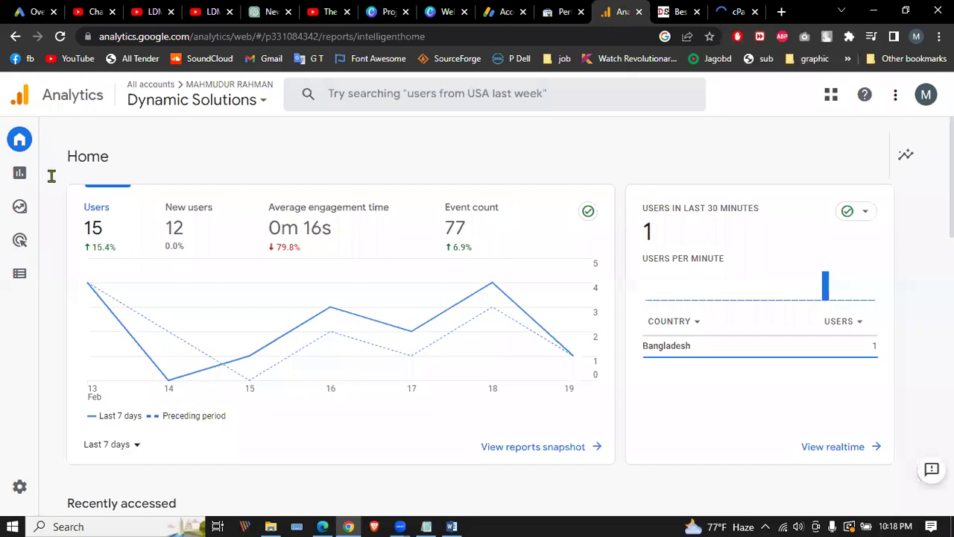
key("ctrl+Tab")
key("ctrl+Tab")
left_click(21, 43)
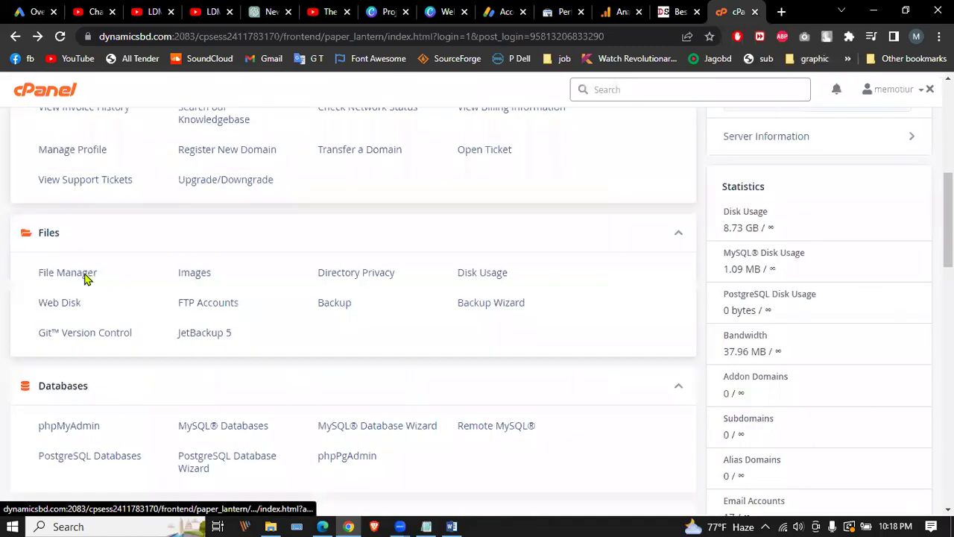
left_click(86, 277)
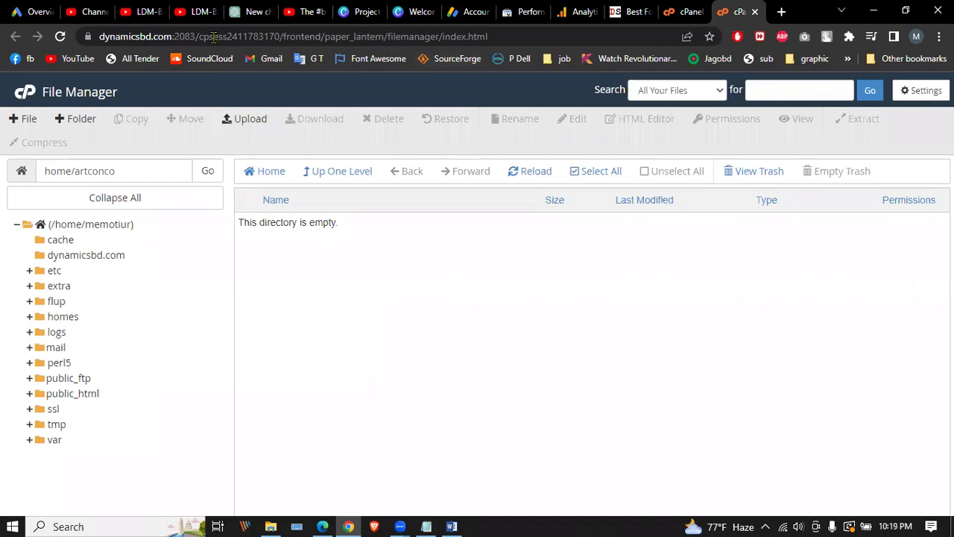
Step: Review the open Canva design, the AdSense account closing page and the Dynamic Solutions website
left_click(408, 10)
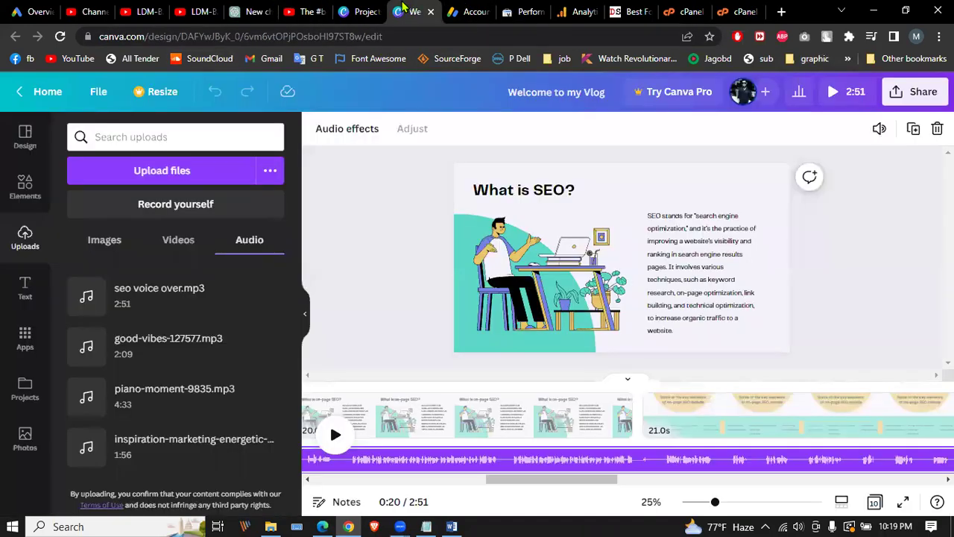
left_click(460, 10)
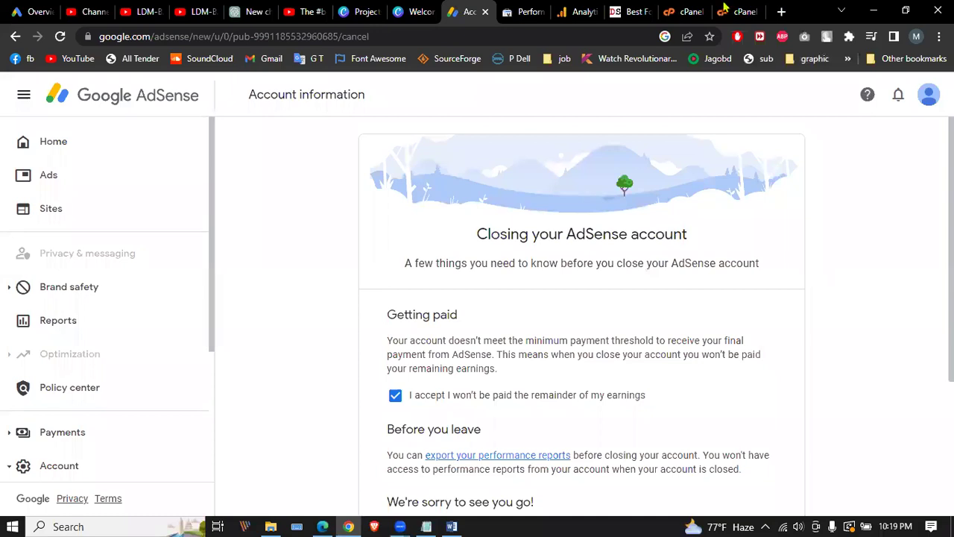
left_click(631, 6)
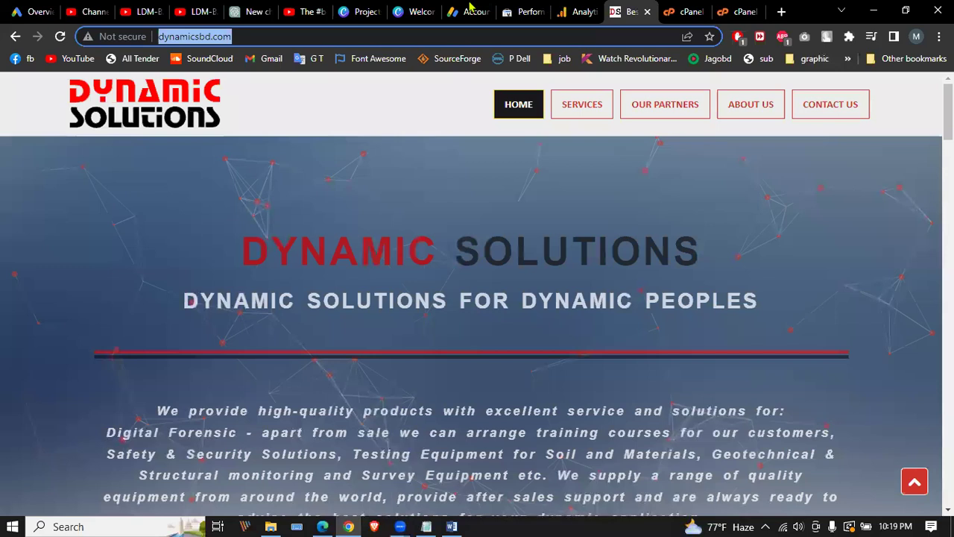
left_click(469, 9)
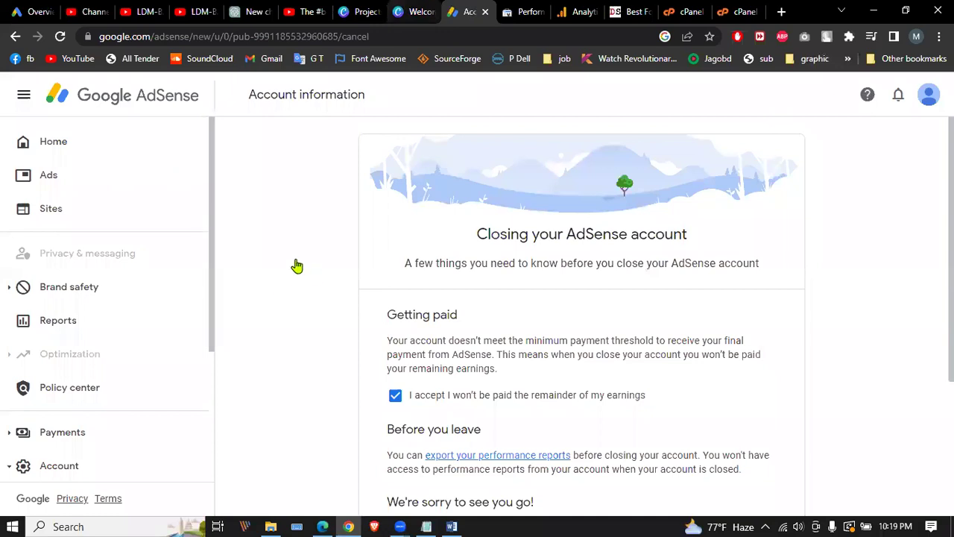
Step: View the forensic ads campaign in Google Ads, and hide the billing alert on the all-campaigns overview
key("ctrl+1")
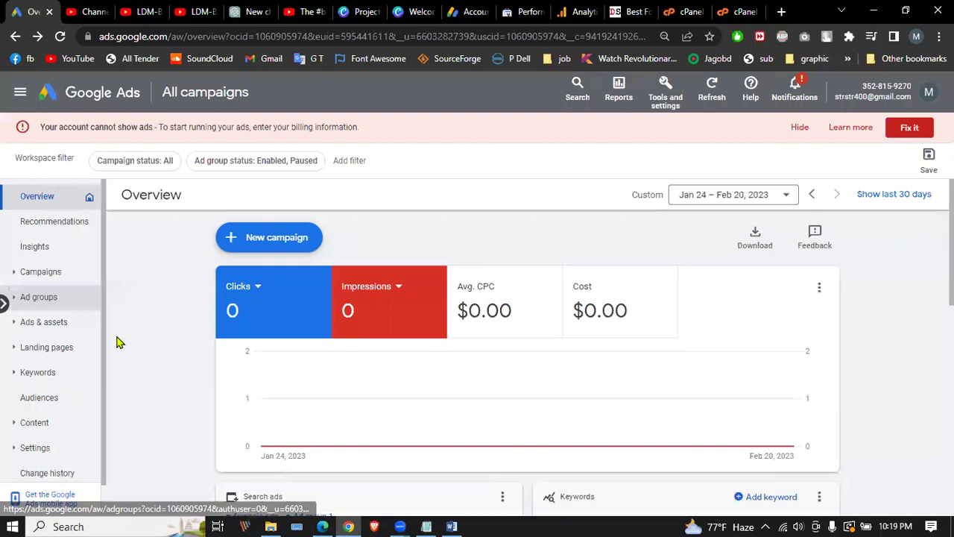
left_click(19, 93)
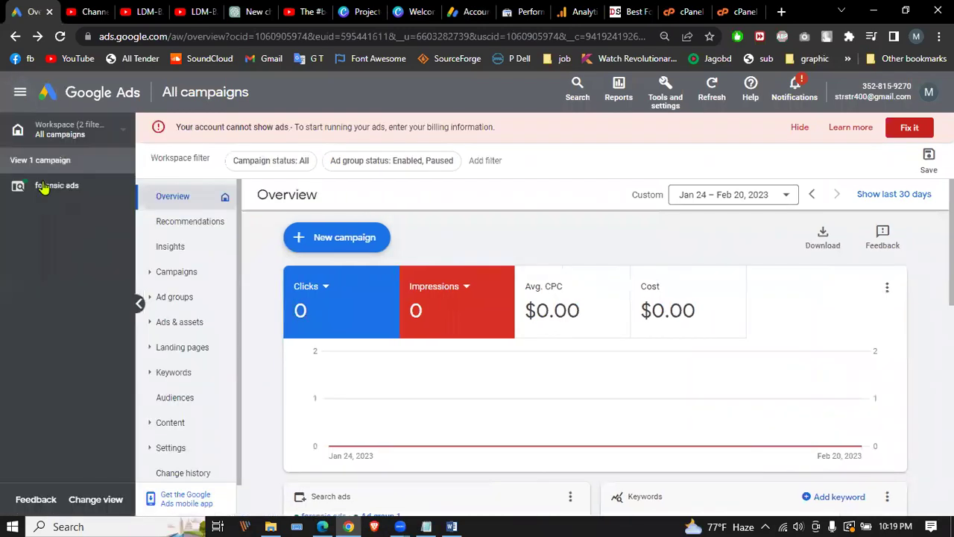
left_click(44, 188)
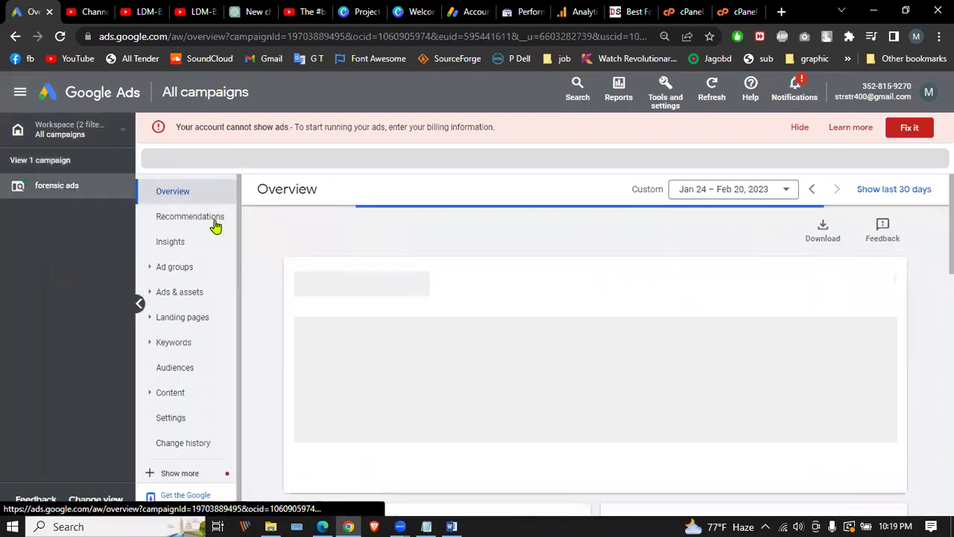
left_click(138, 302)
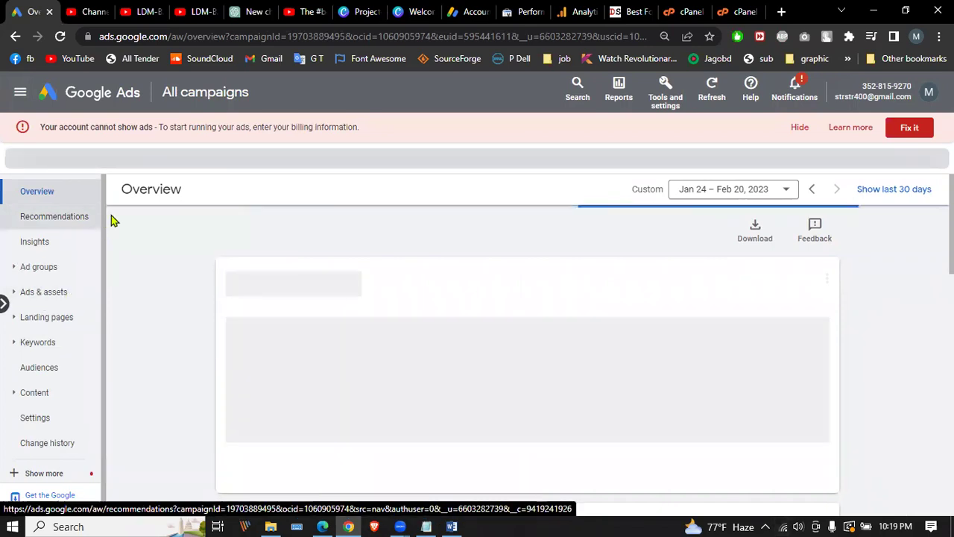
left_click(111, 92)
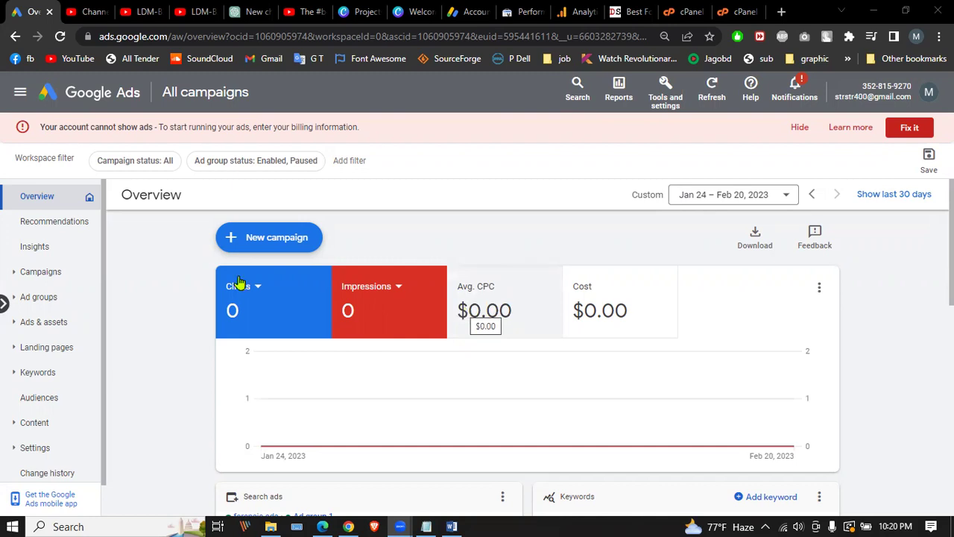
left_click(798, 127)
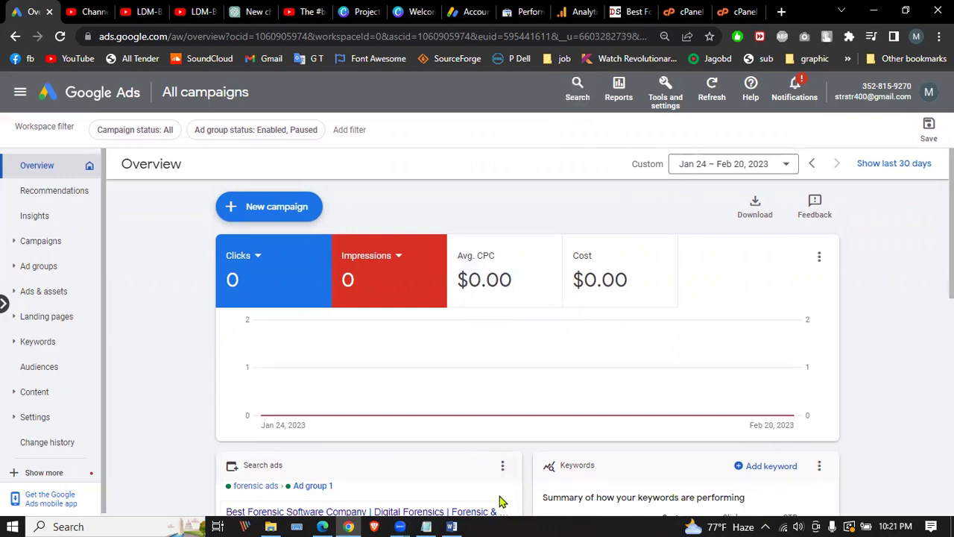
Step: Examine the list of available Wi-Fi networks until the MRT network can be found
left_click(783, 526)
left_click(720, 432)
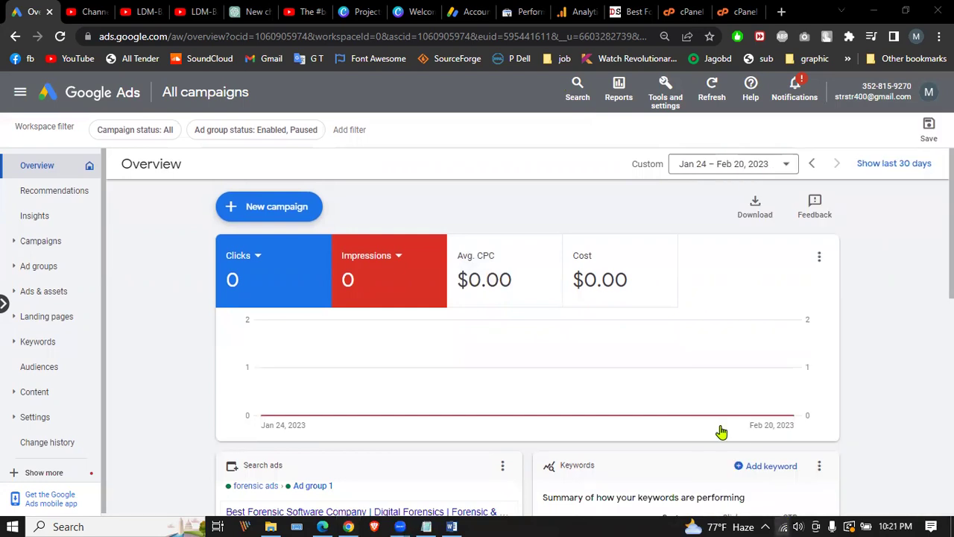
left_click(886, 259)
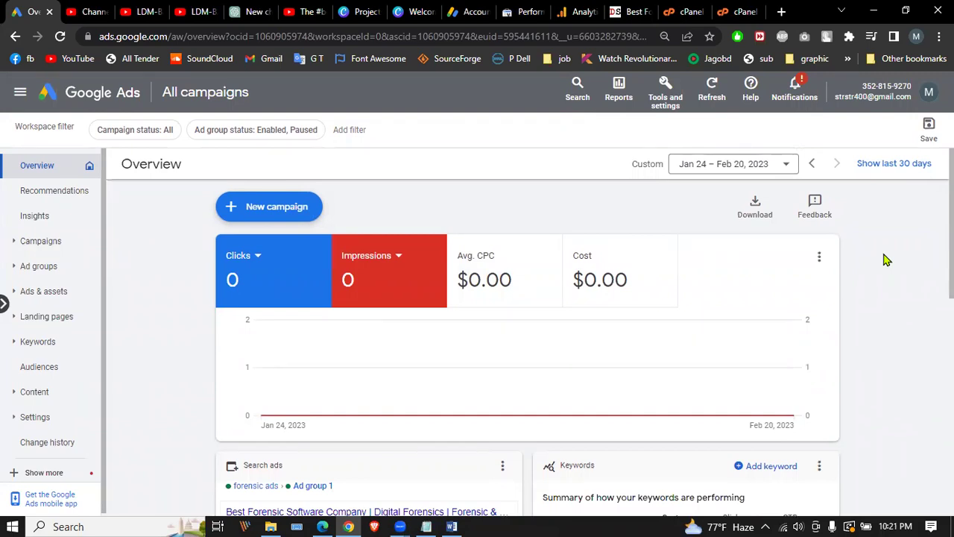
left_click(783, 526)
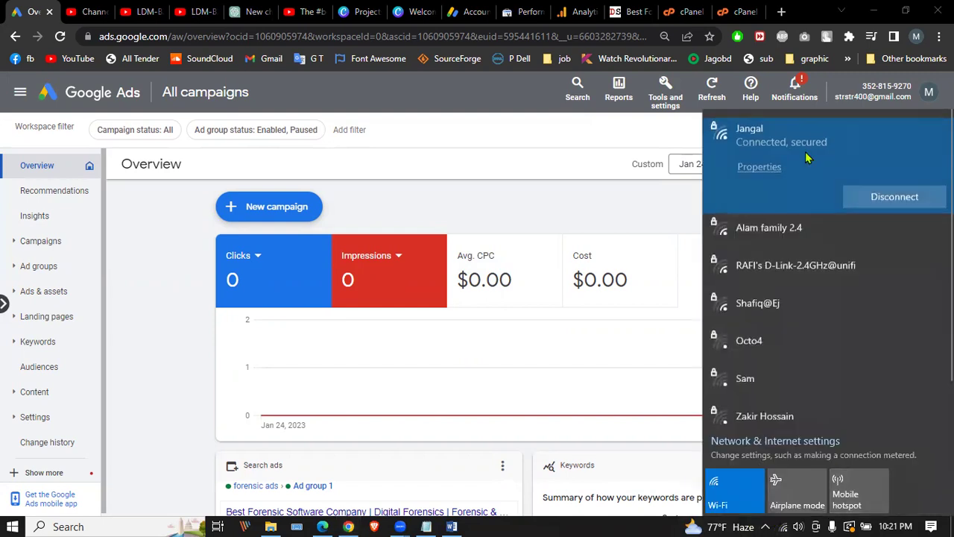
left_click(660, 215)
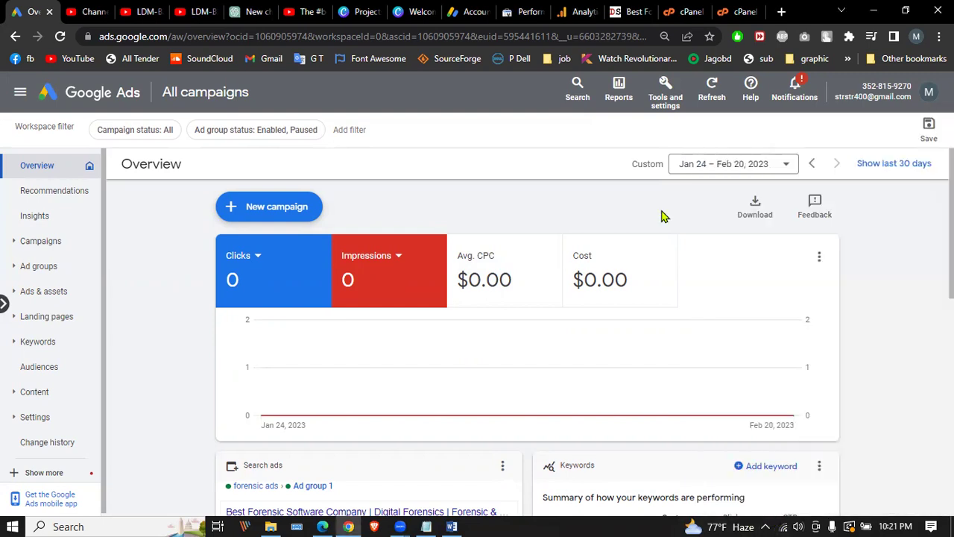
left_click(783, 526)
left_click(782, 523)
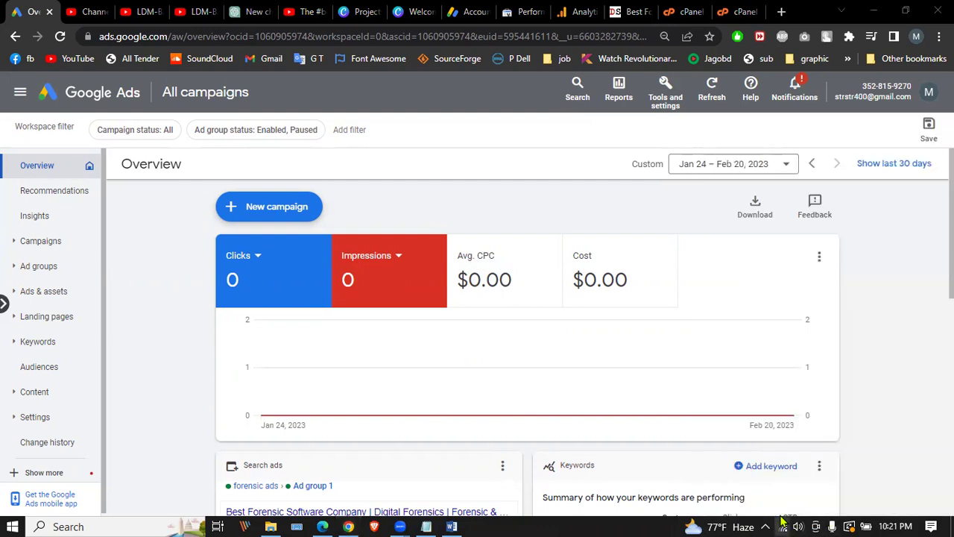
left_click(784, 524)
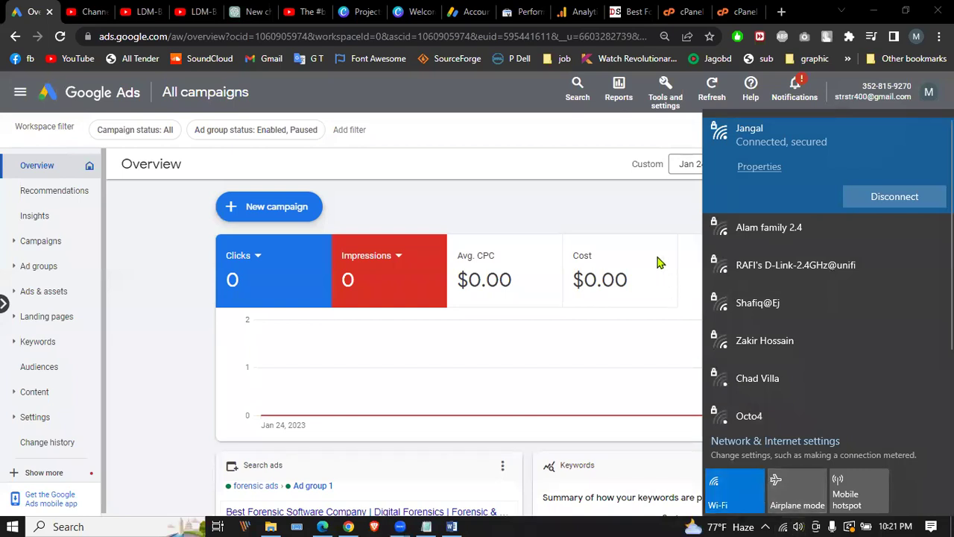
left_click(625, 195)
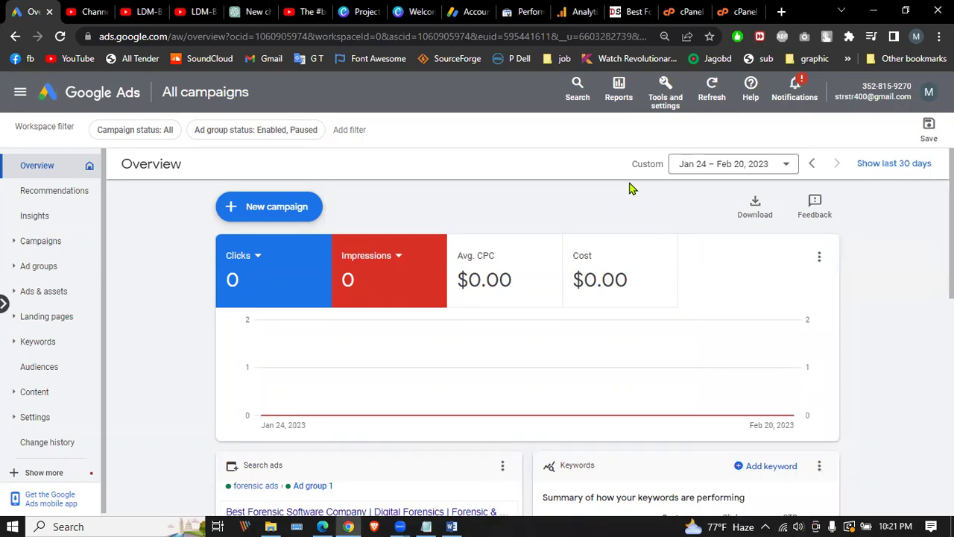
left_click(782, 526)
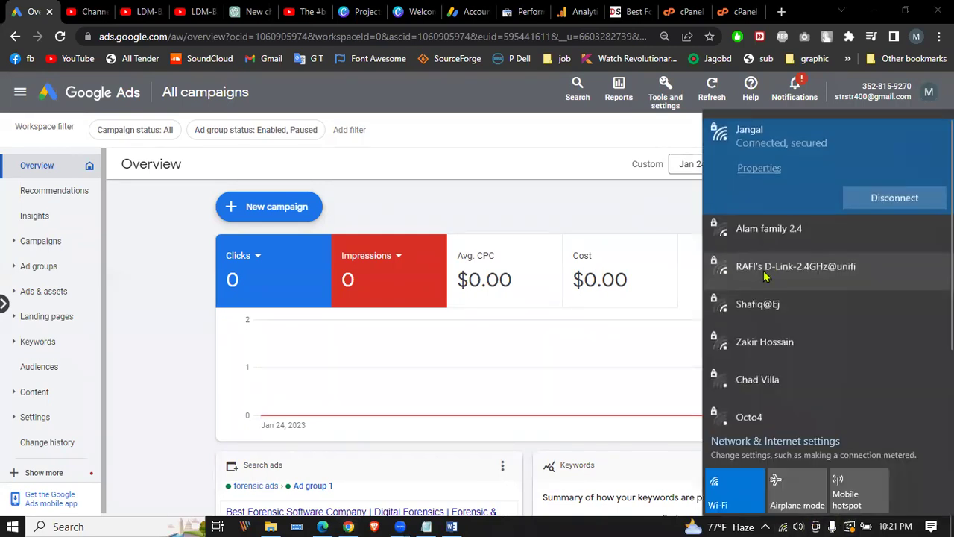
left_click(655, 204)
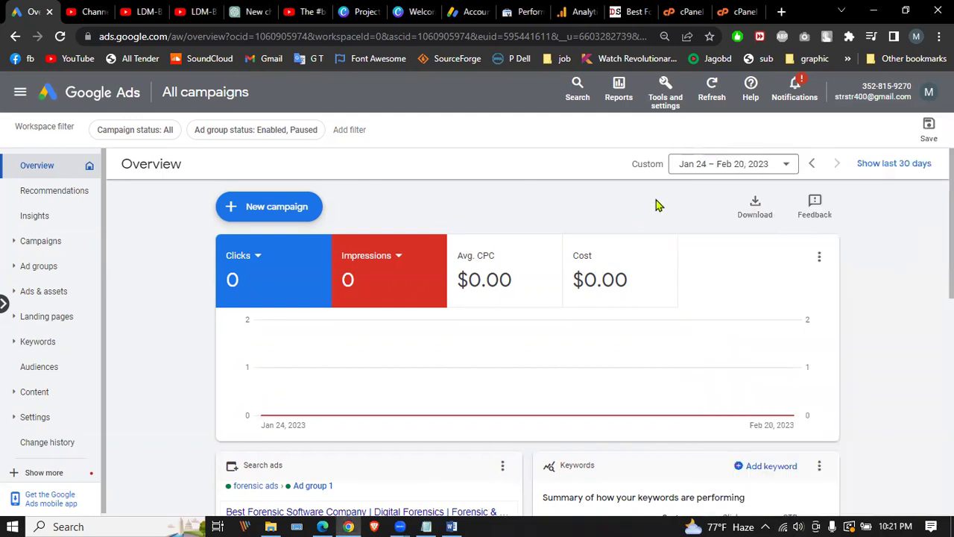
left_click(784, 525)
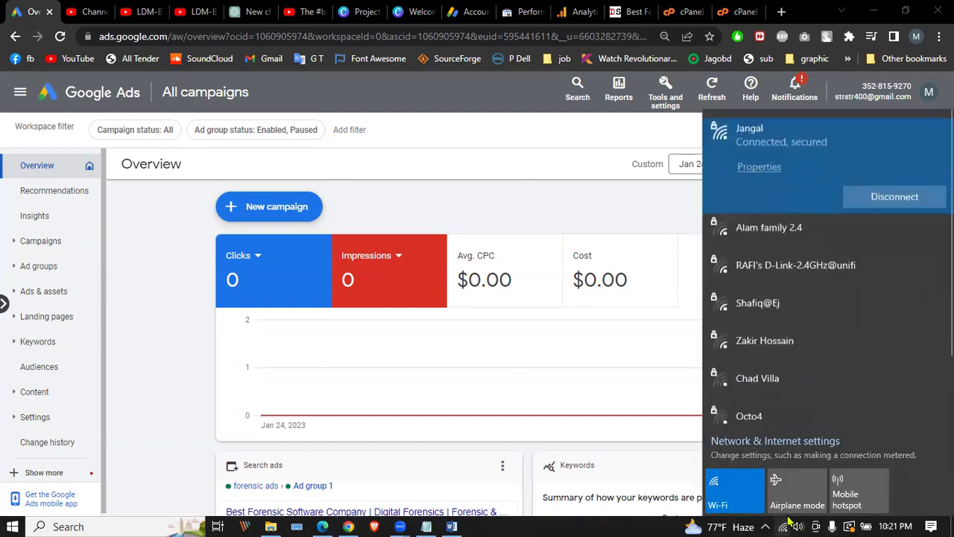
left_click(648, 202)
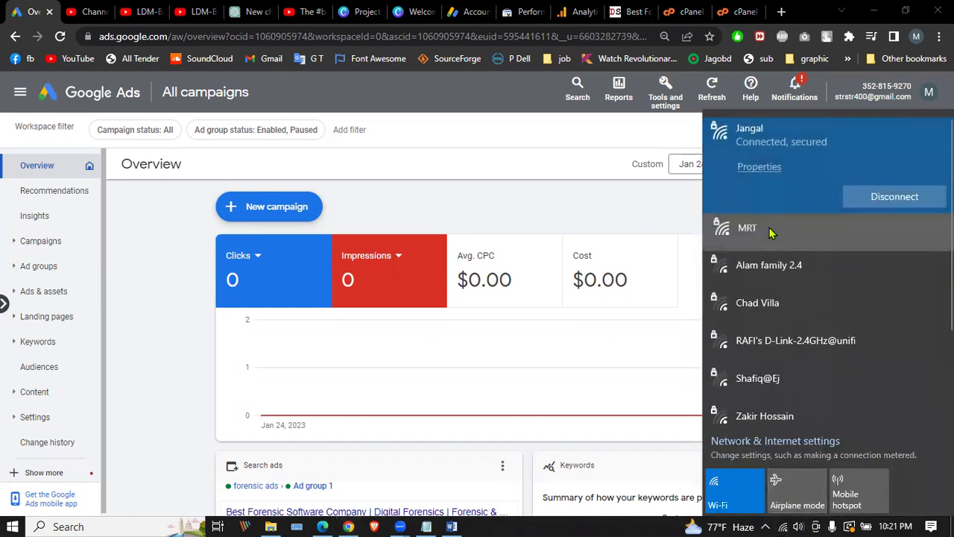
Step: Connect the computer to the MRT Wi-Fi network and close the network list
left_click(885, 237)
left_click(884, 236)
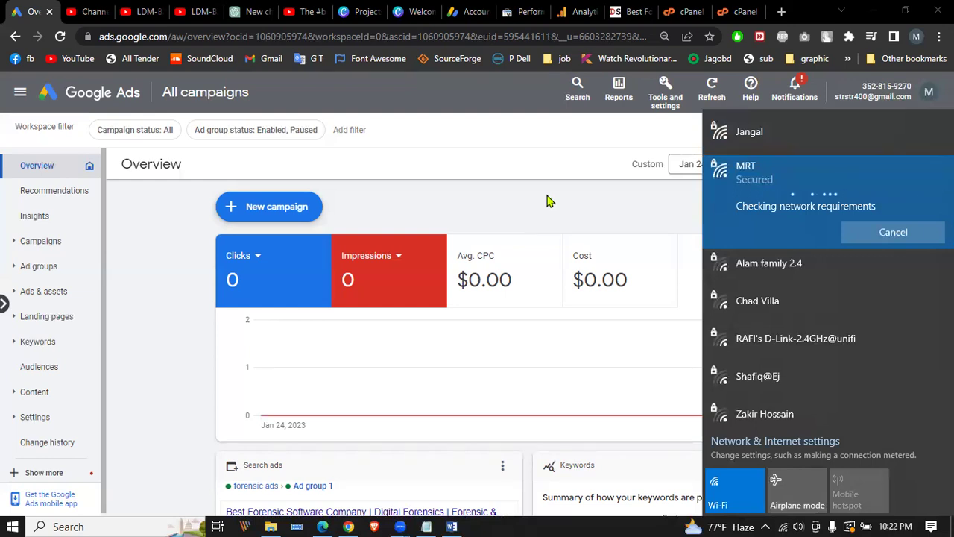
left_click(549, 200)
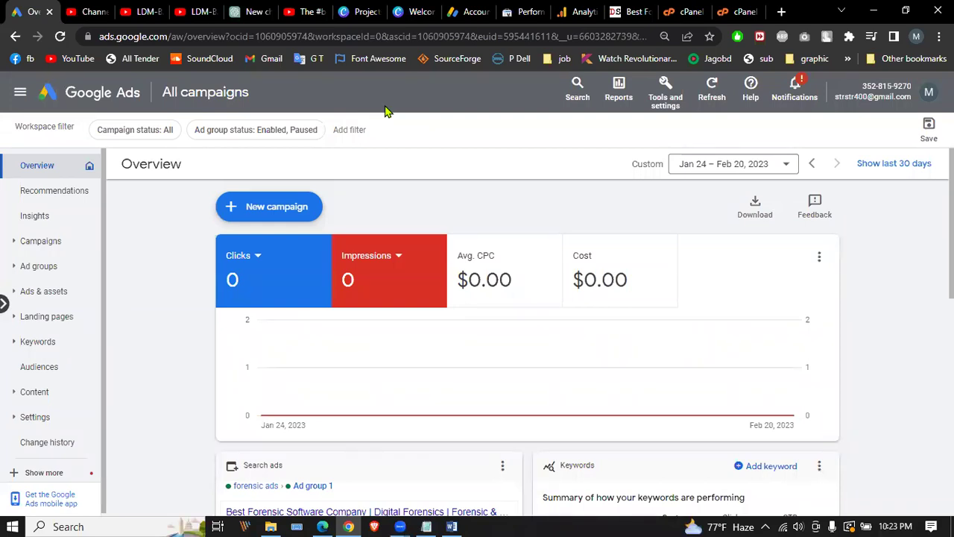
Step: Start a new Google Ads campaign, examine the Sales objective's conversion goals and switch the objective to Leads
left_click(287, 211)
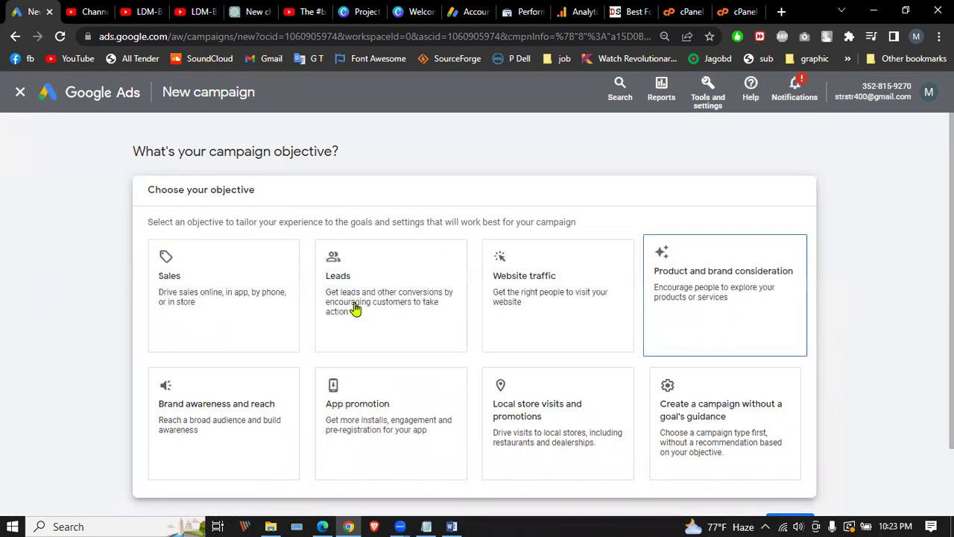
scroll(373, 298, "down", 1)
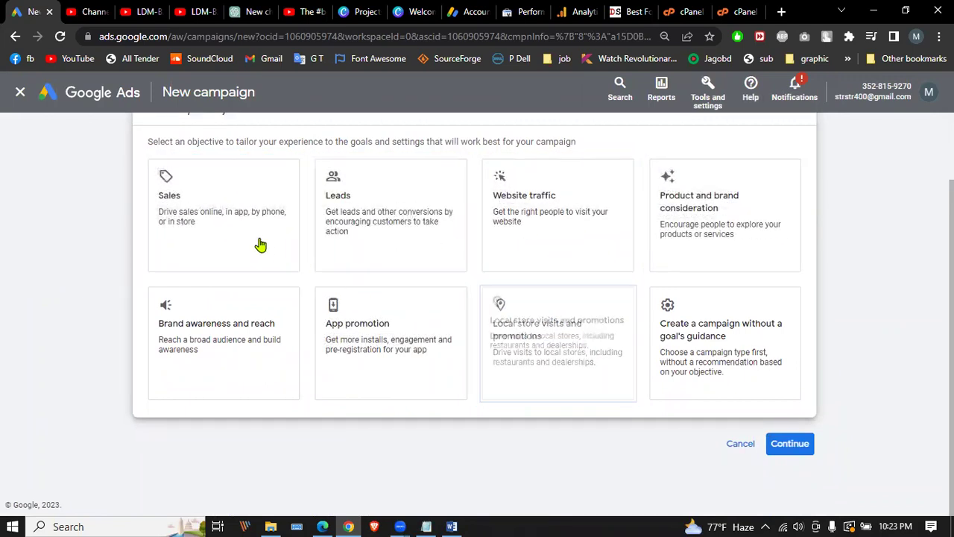
left_click(234, 201)
scroll(233, 201, "down", 2)
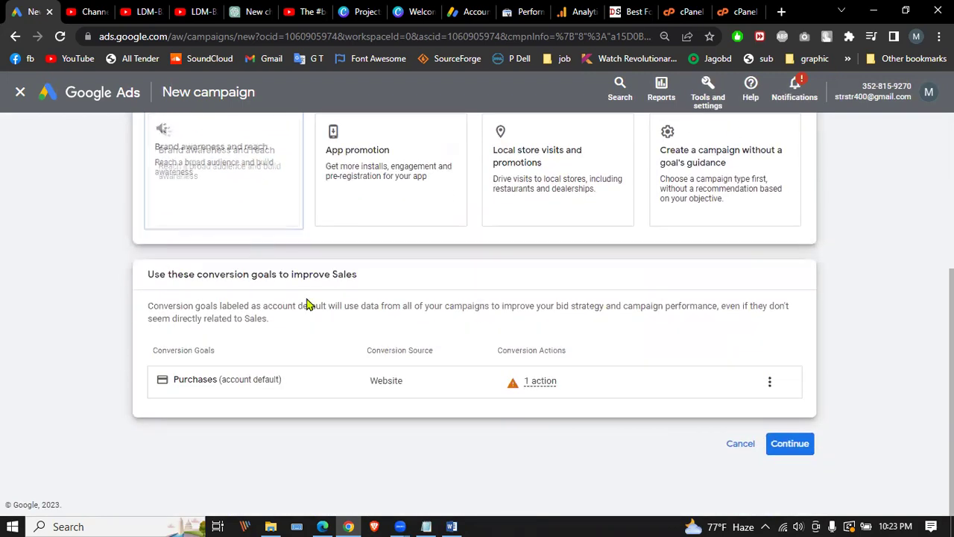
left_click(769, 382)
scroll(425, 285, "up", 4)
left_click(402, 271)
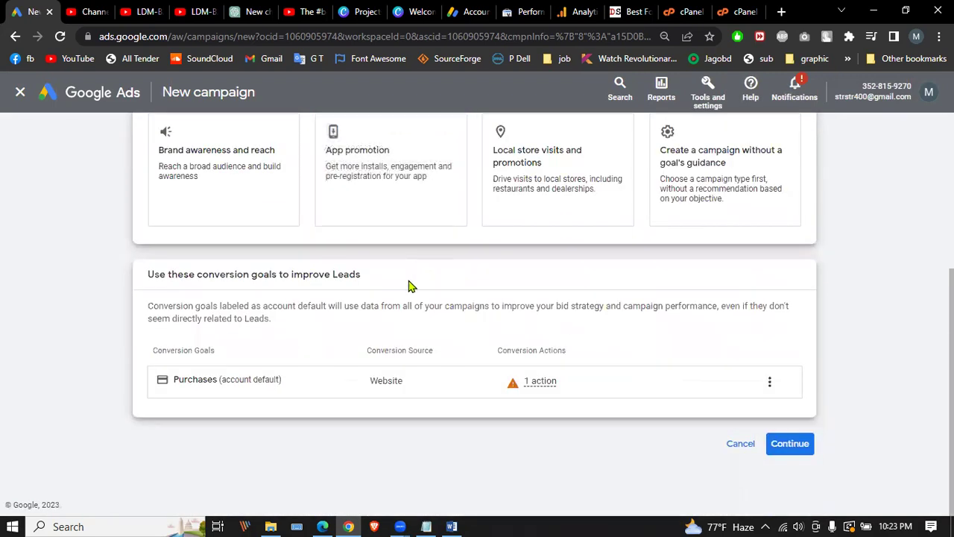
Step: Accept the conversion goals for the Leads objective and choose Search as the campaign type
scroll(442, 315, "up", 3)
scroll(445, 308, "down", 3)
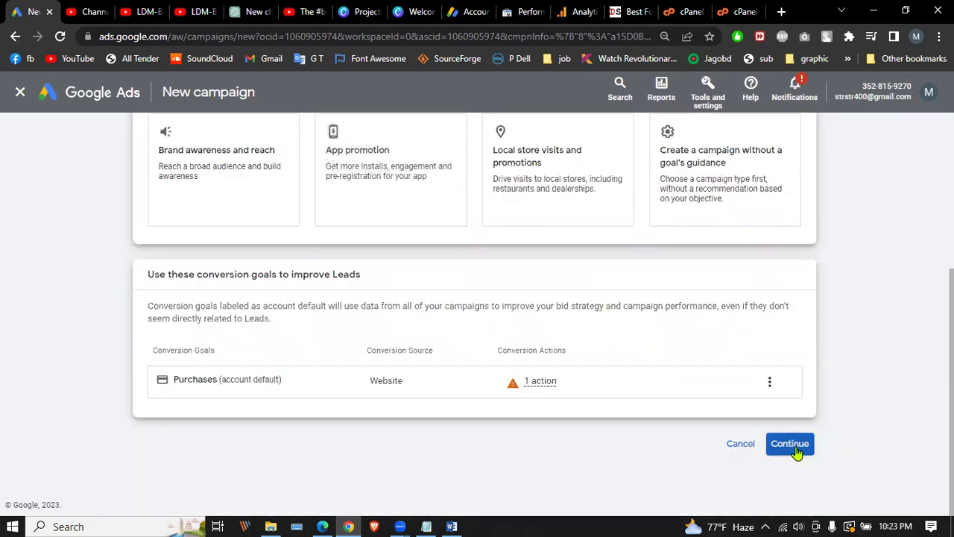
left_click(792, 444)
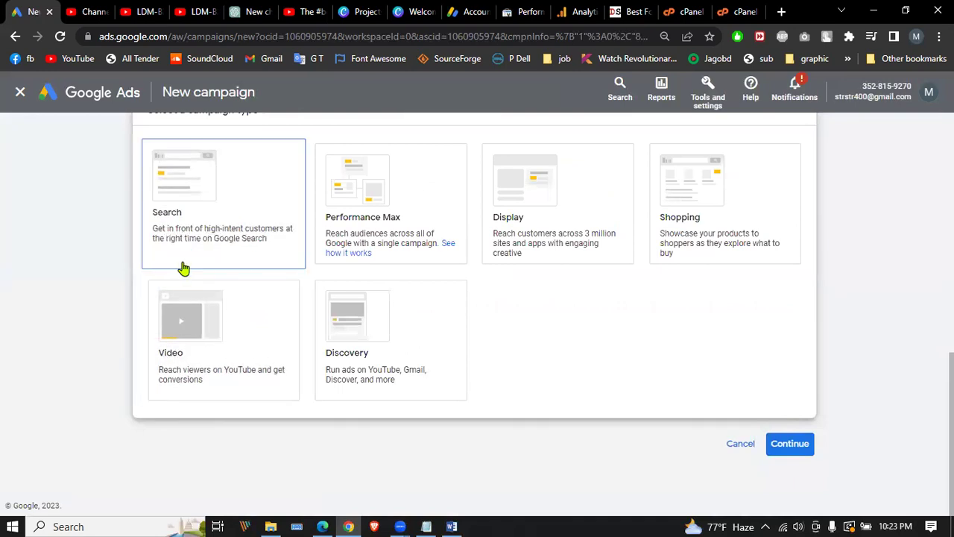
scroll(320, 315, "up", 1)
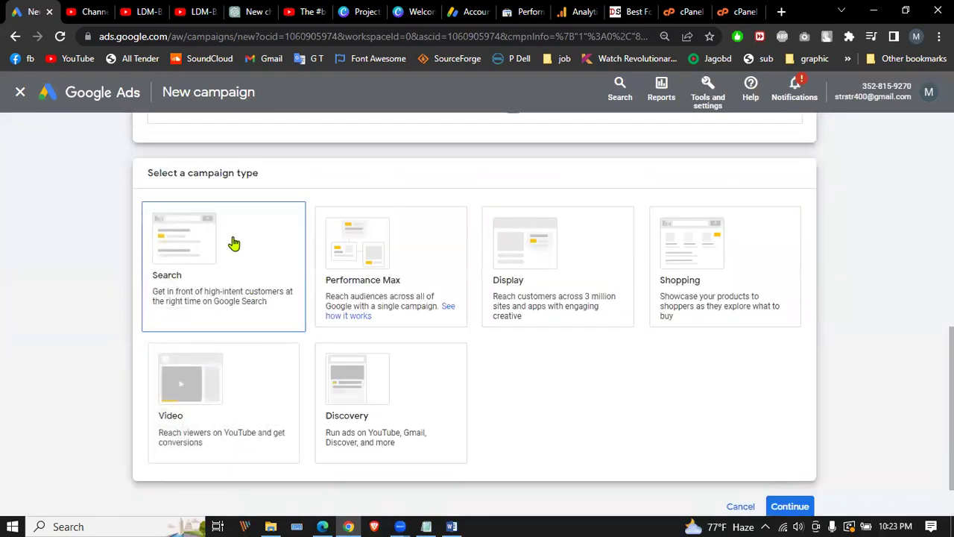
left_click(270, 241)
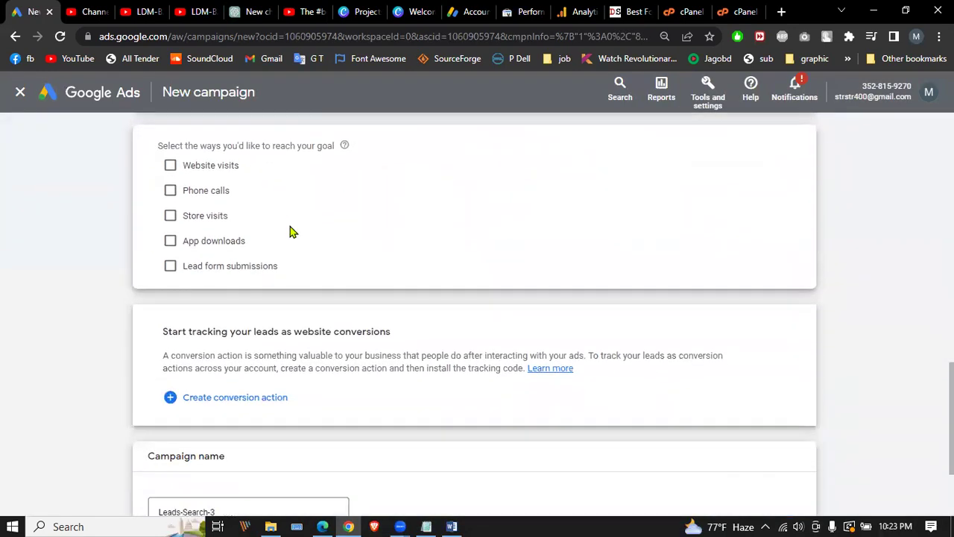
scroll(291, 232, "up", 10)
scroll(293, 236, "down", 9)
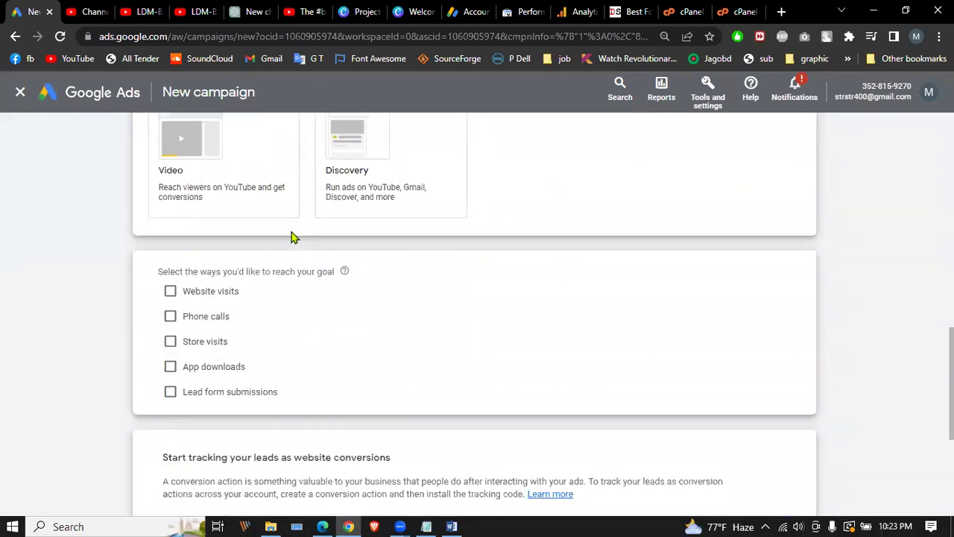
left_click(204, 298)
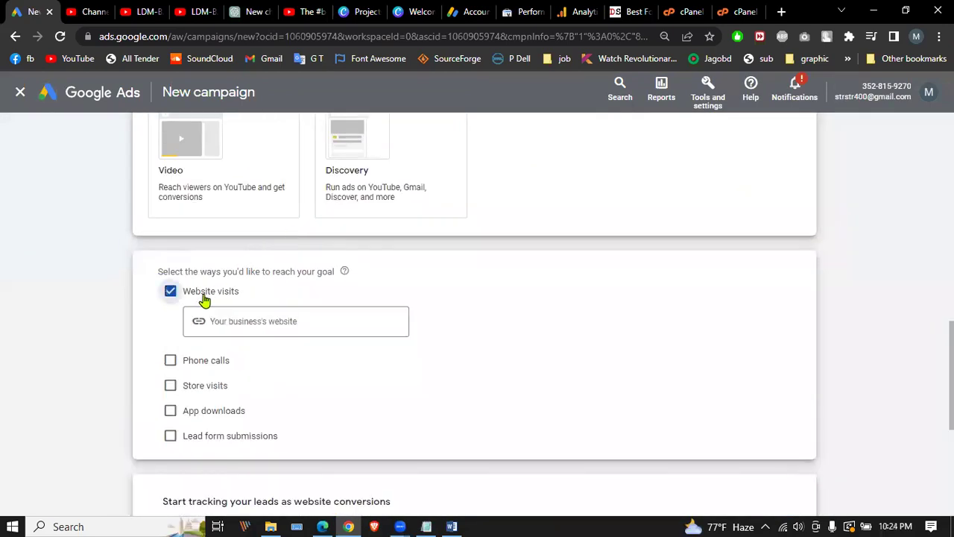
left_click(243, 322)
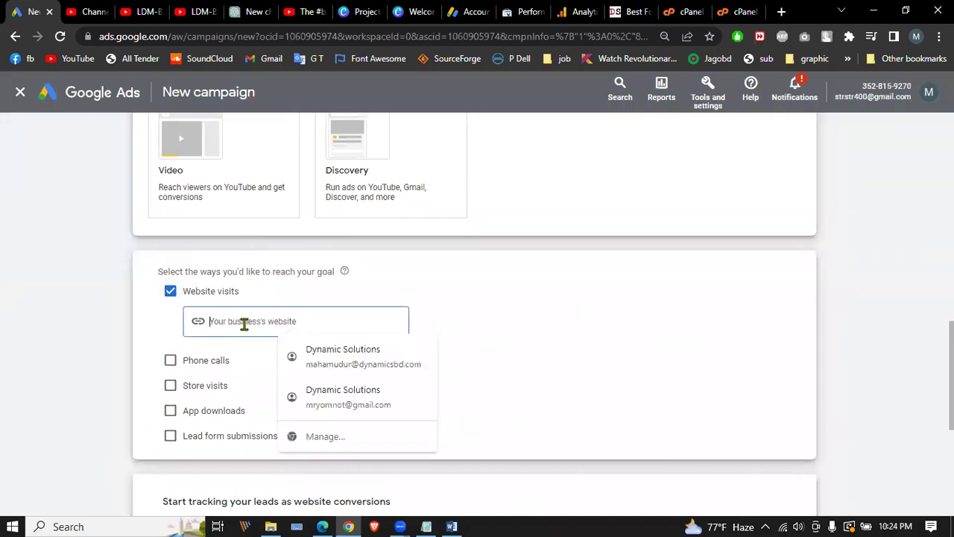
left_click(320, 324)
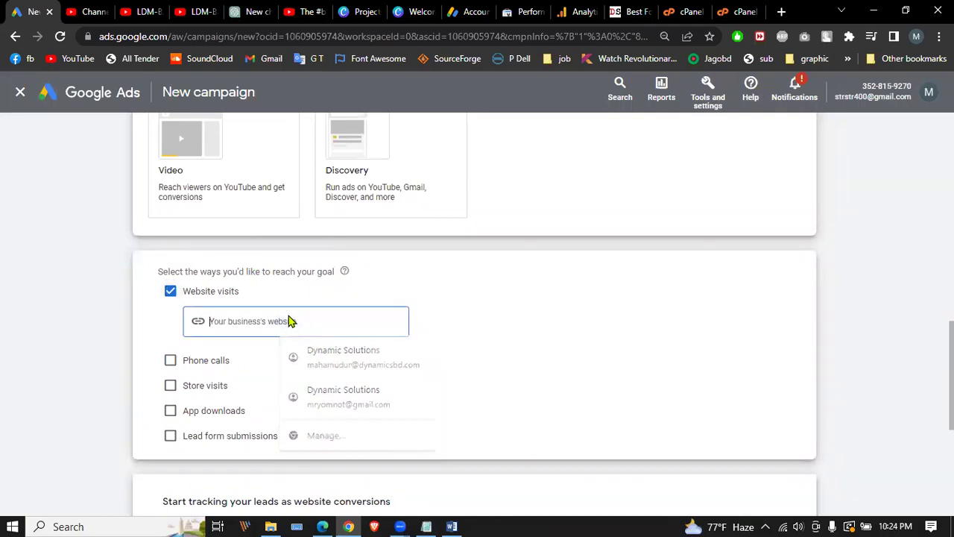
type("www.aj")
key("ctrl+a")
key("BackSpace")
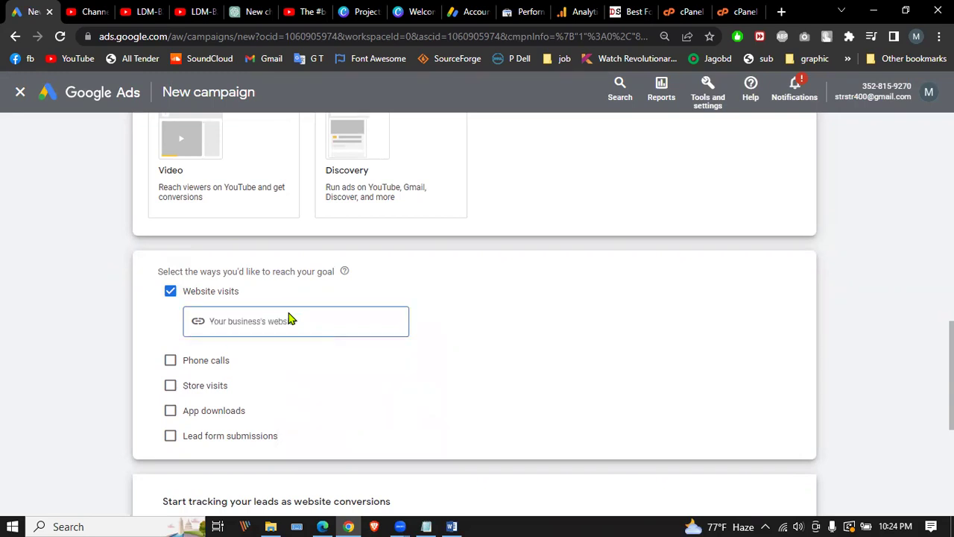
type("www.d")
left_click(507, 322)
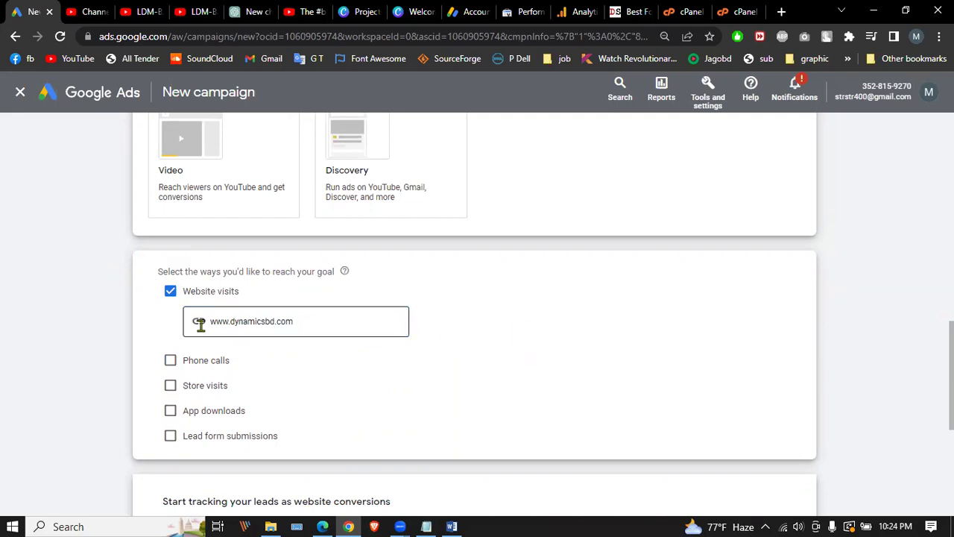
Step: Create a conversion action for tracking leads on the website and review its tracking setup details
scroll(210, 332, "down", 3)
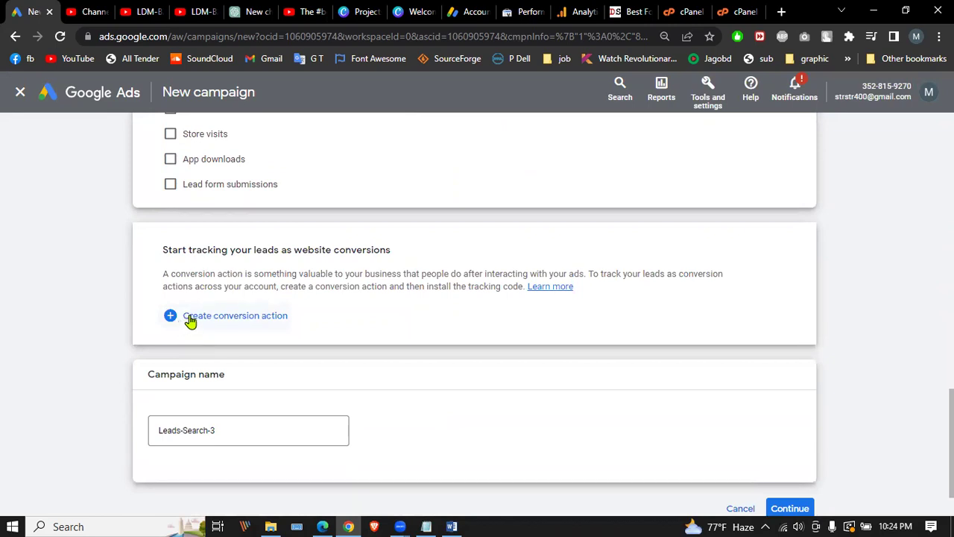
left_click(275, 321)
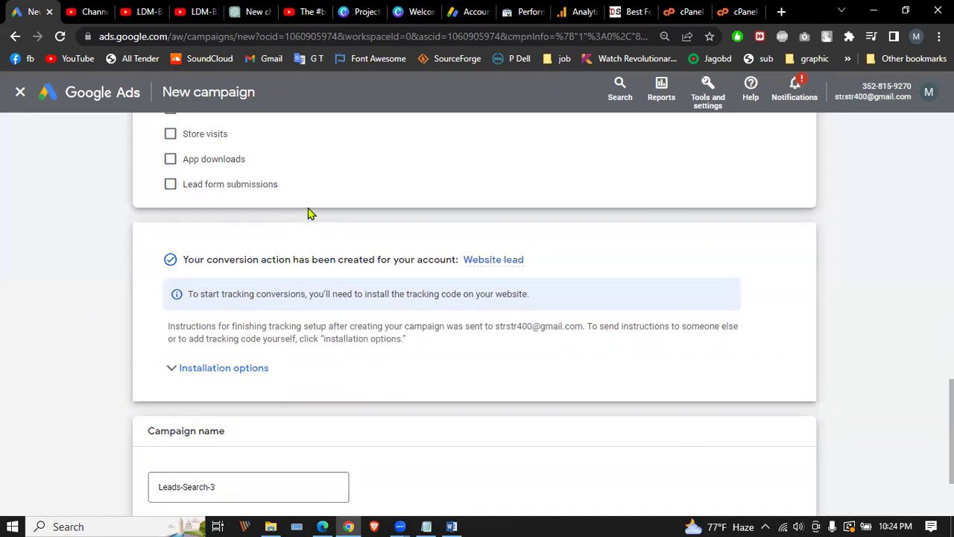
scroll(328, 194, "up", 1)
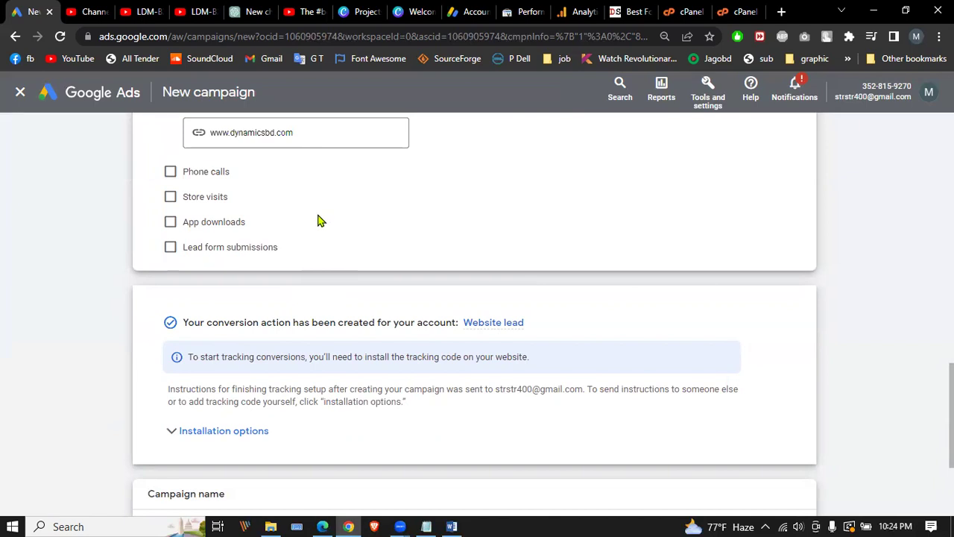
scroll(317, 217, "down", 3)
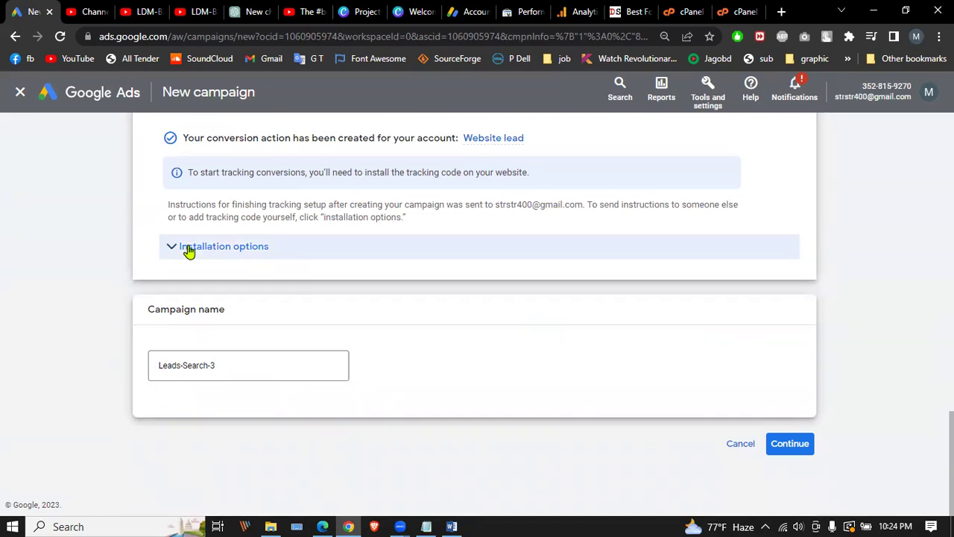
scroll(432, 164, "up", 3)
scroll(470, 186, "down", 3)
scroll(456, 207, "up", 2)
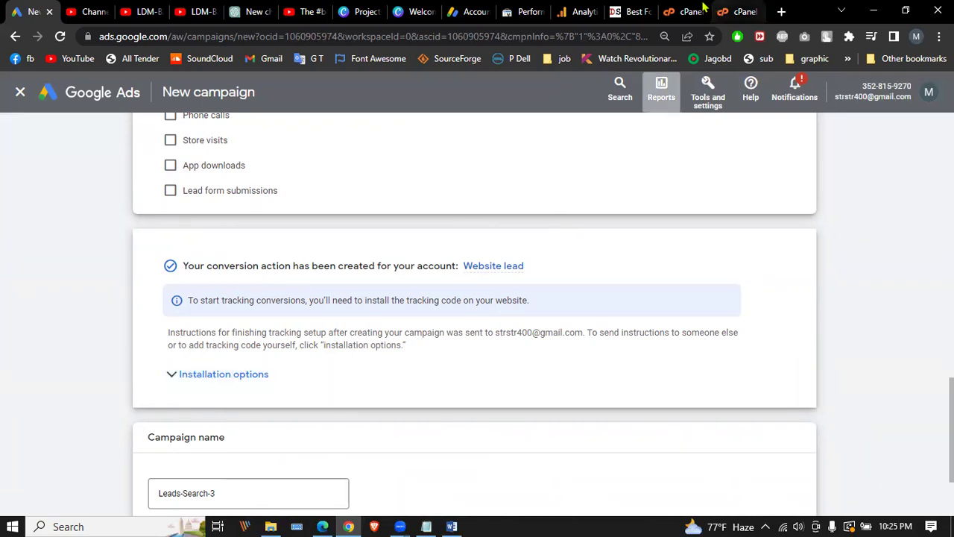
Step: View the Dynamic Solutions website's home page, and return to the new campaign's conversion tracking and name sections
left_click(630, 11)
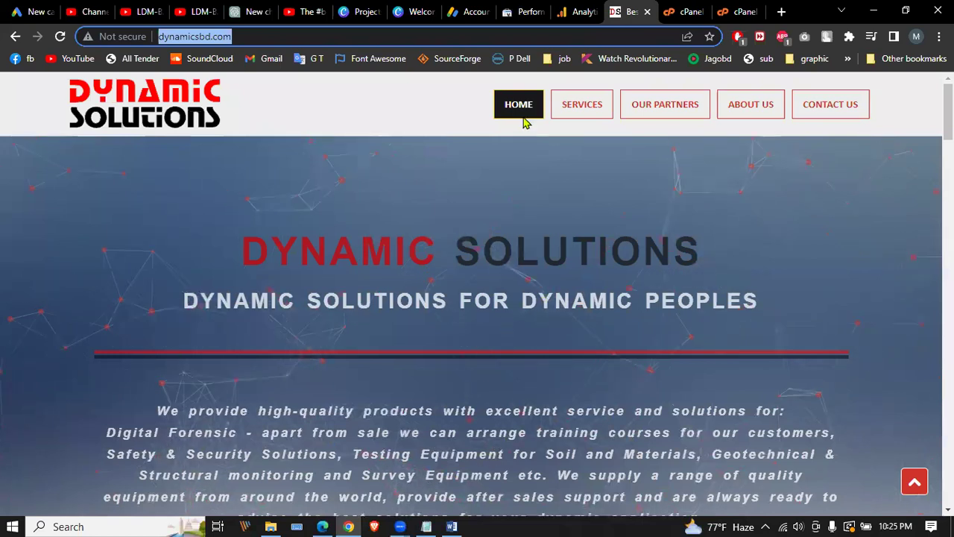
left_click(32, 11)
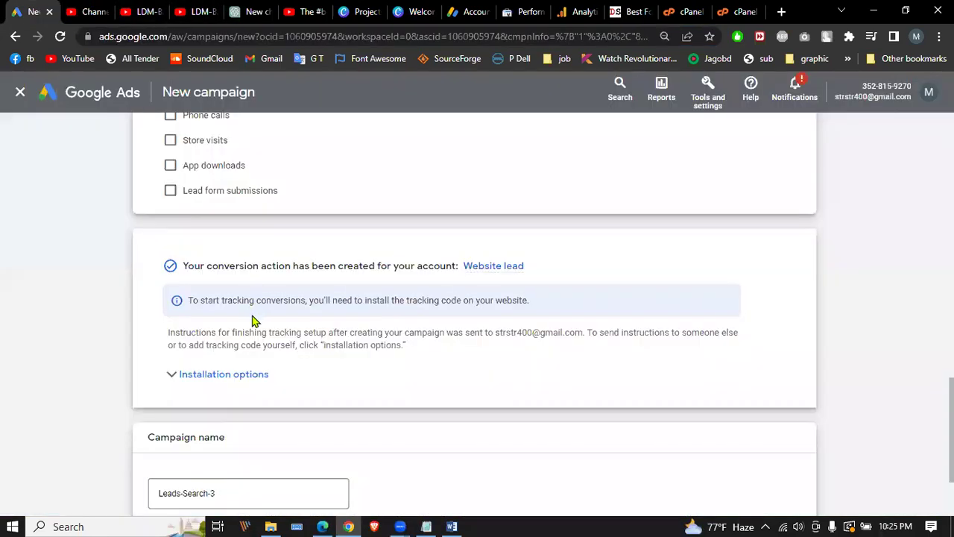
scroll(255, 318, "down", 2)
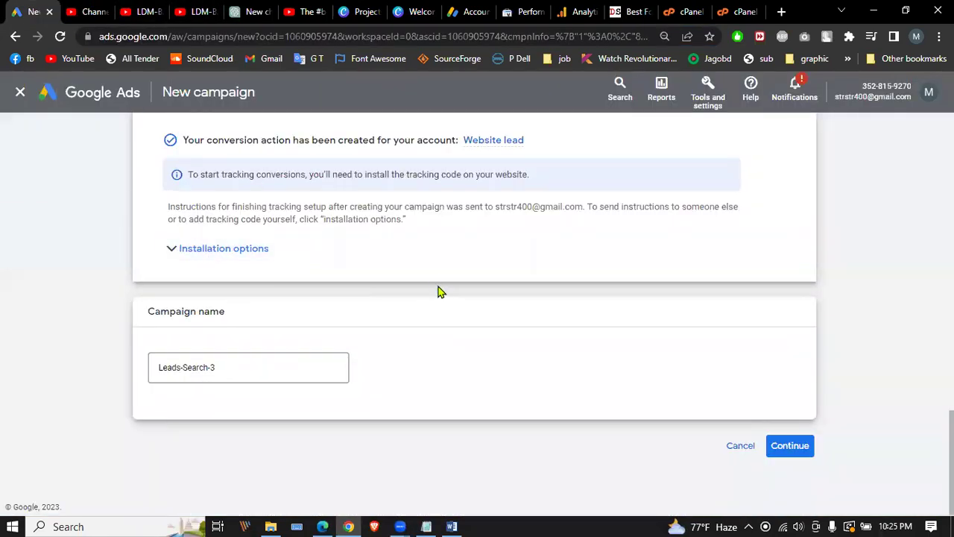
scroll(436, 288, "up", 1)
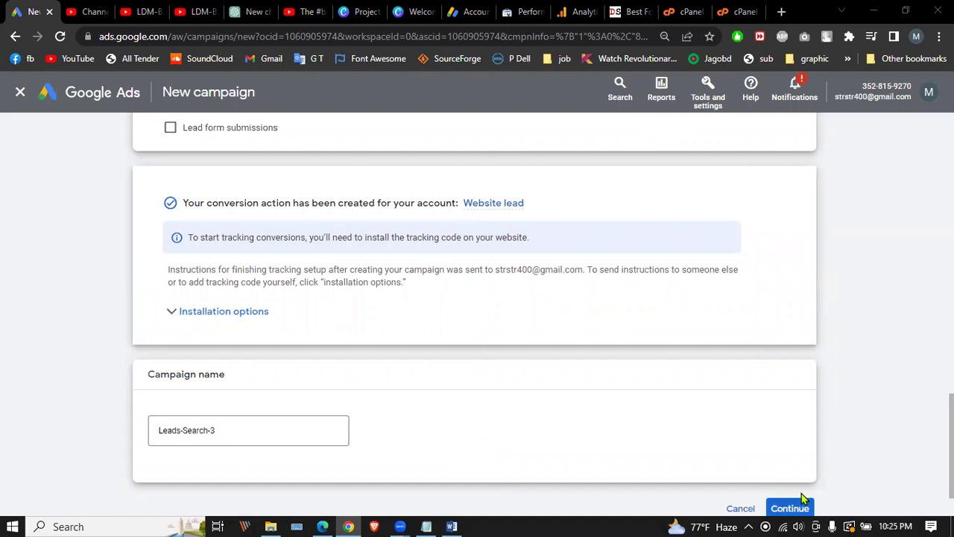
left_click(798, 524)
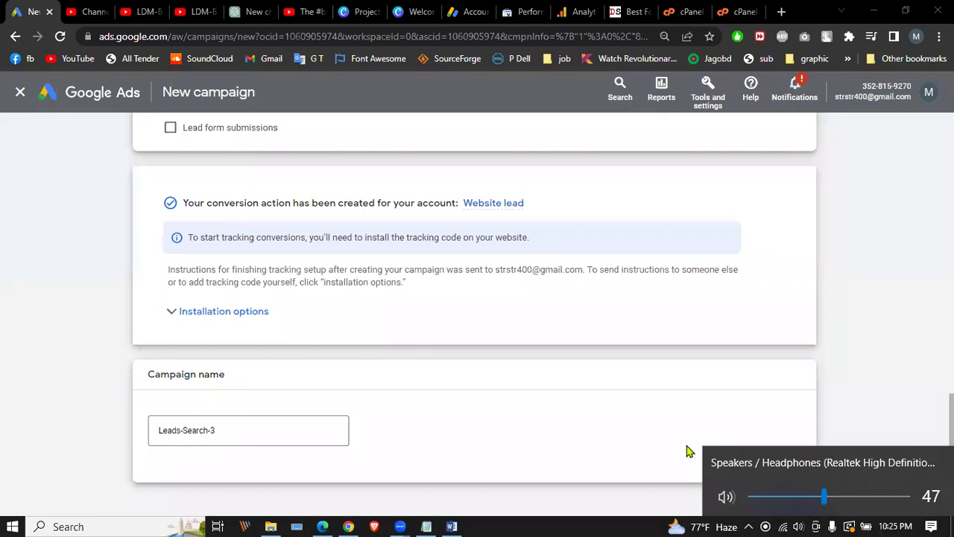
left_click(50, 330)
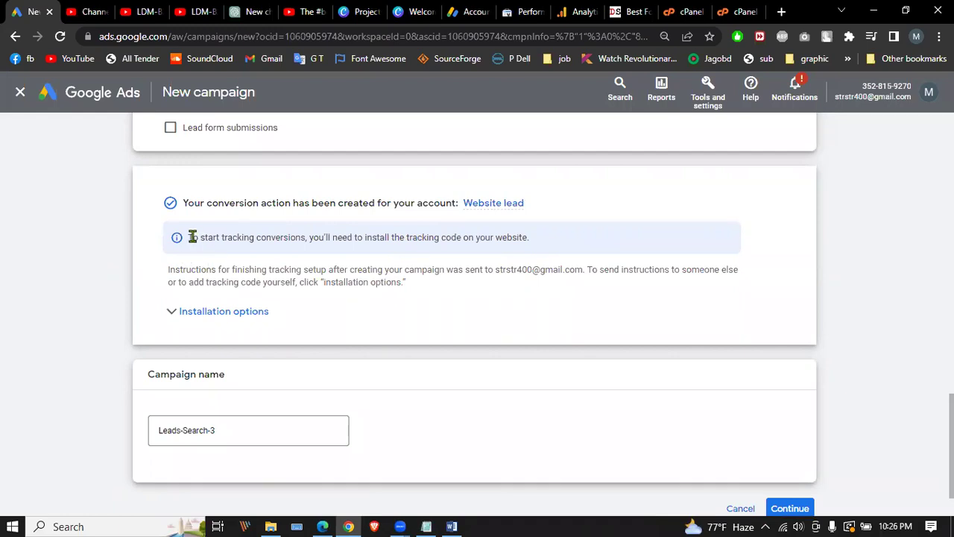
Step: Highlight the note about installing the tracking code, expand the installation options and check the Dynamic Solutions website again
left_click_drag(189, 237, 526, 237)
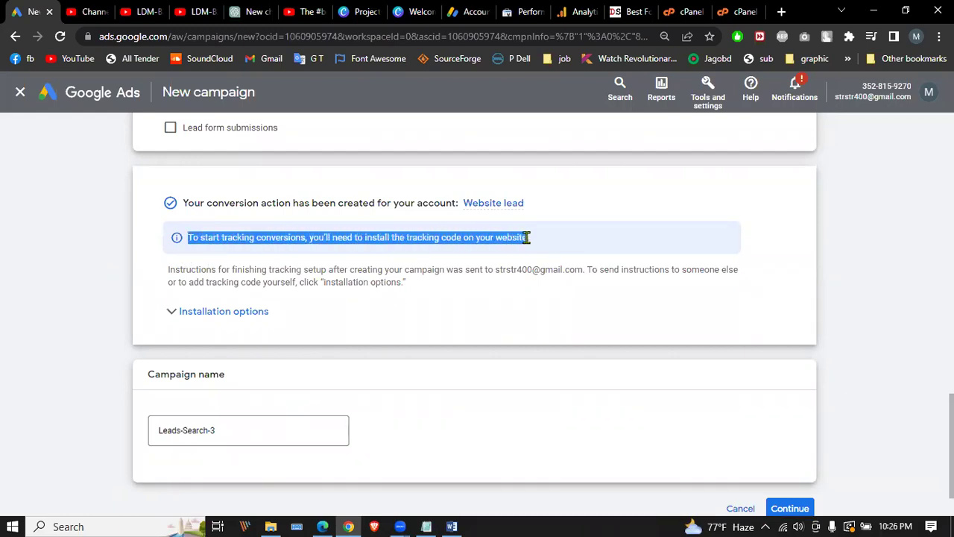
left_click(203, 319)
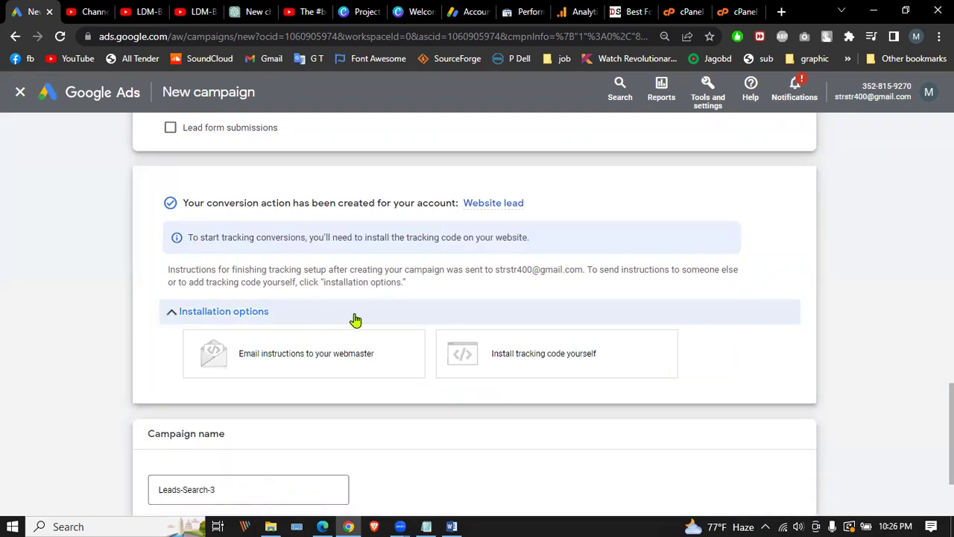
left_click(628, 11)
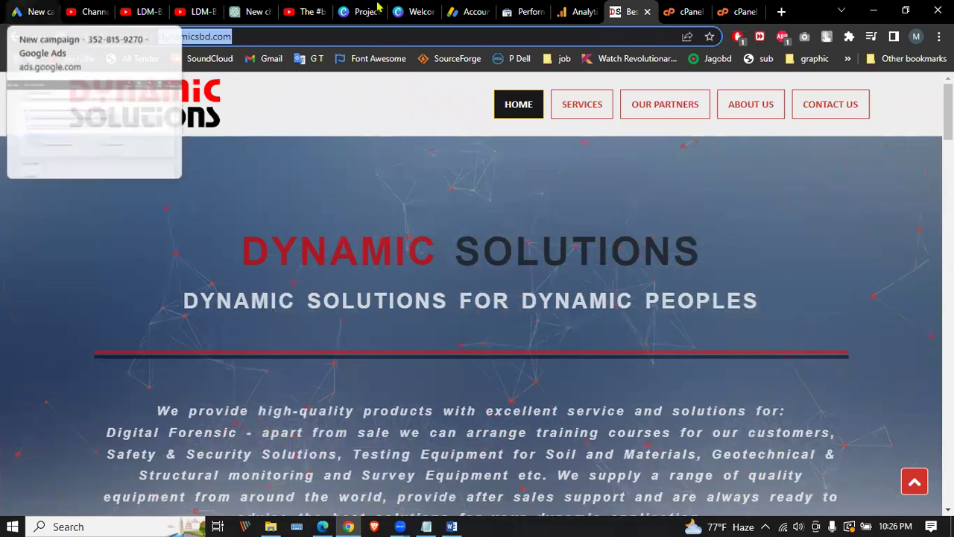
left_click(36, 9)
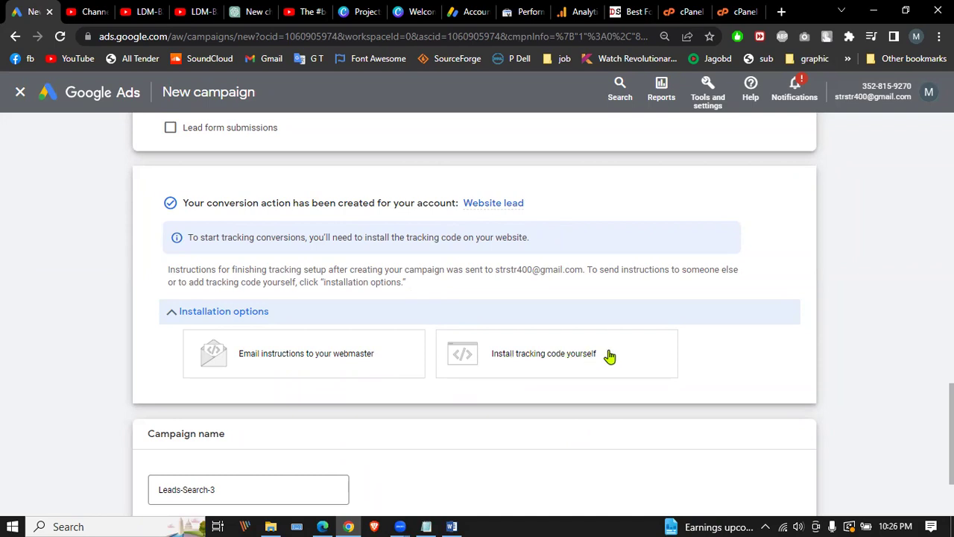
Step: Choose to install the tracking code yourself and copy the complete Google tag code
left_click(546, 355)
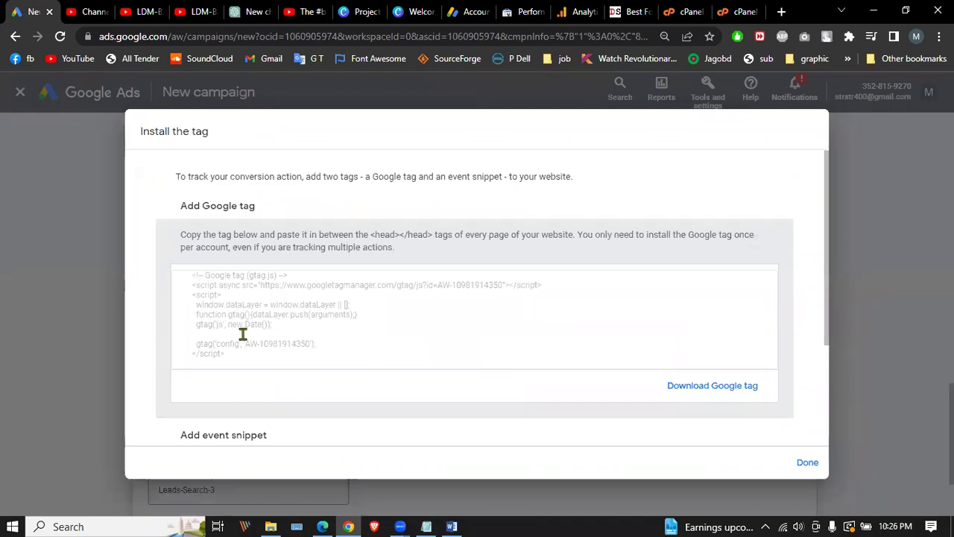
left_click_drag(192, 275, 289, 376)
right_click(267, 310)
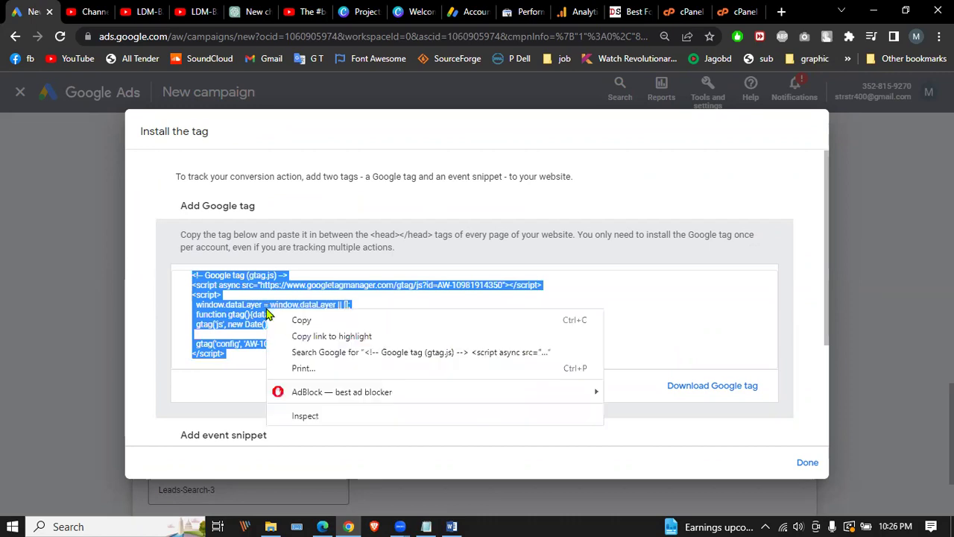
left_click(298, 321)
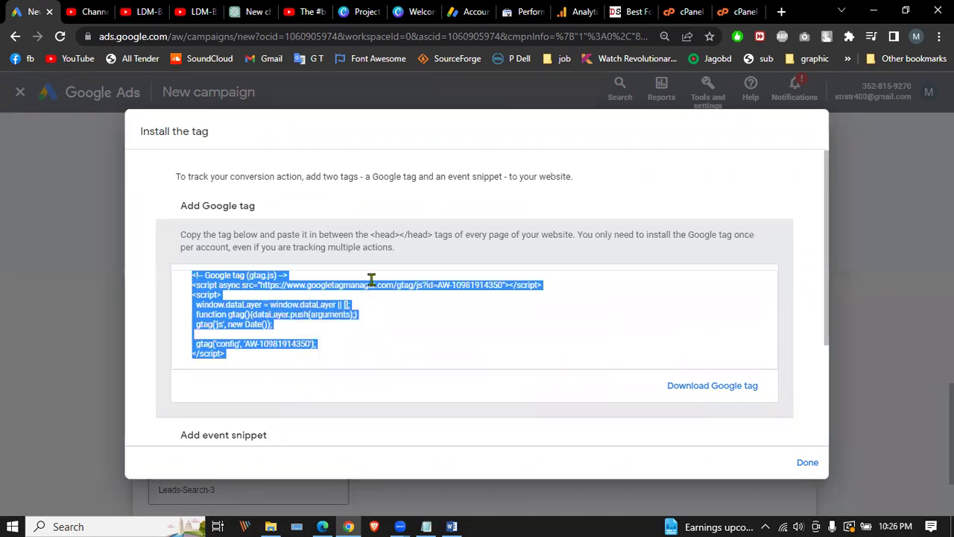
left_click_drag(175, 176, 291, 177)
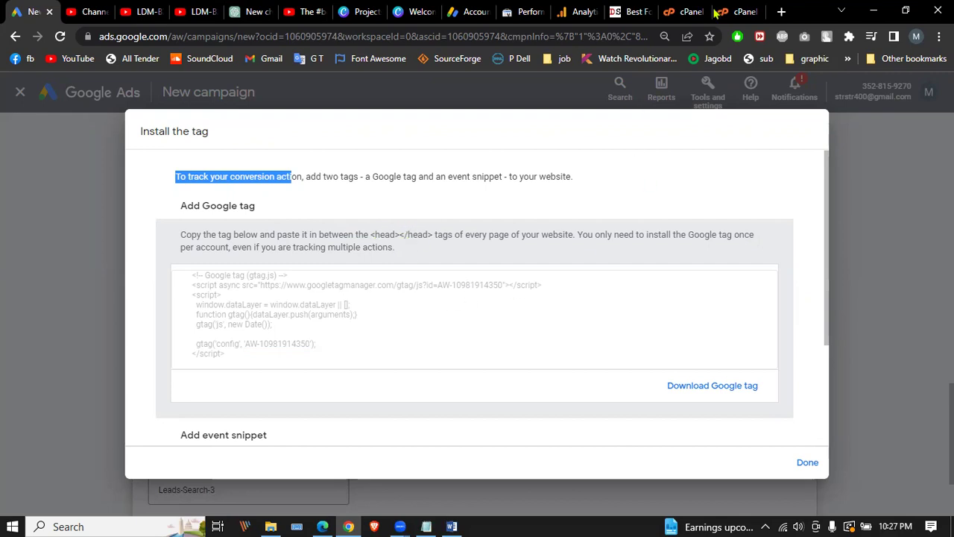
Step: Try to open the public_html folder in the cPanel File Manager and agree to log in again
left_click(689, 11)
left_click(738, 11)
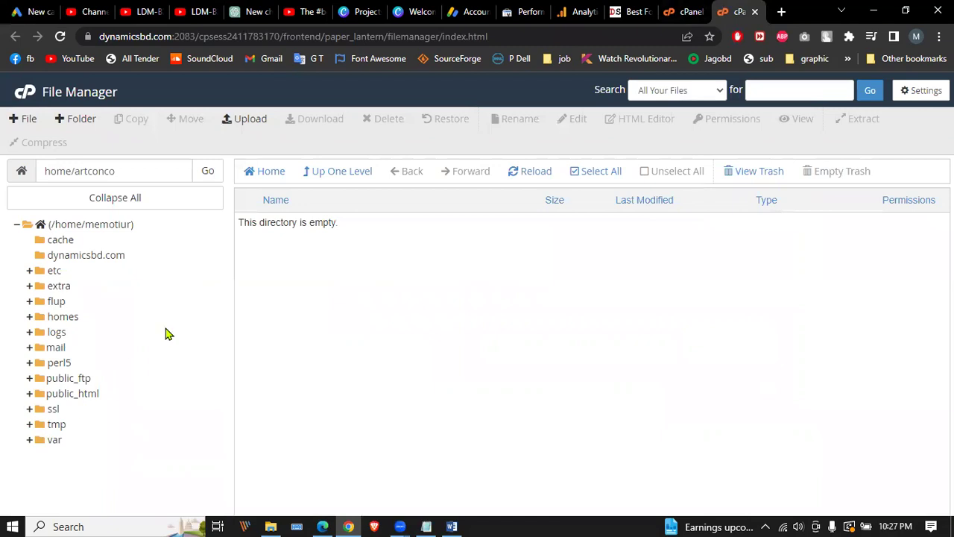
left_click(682, 12)
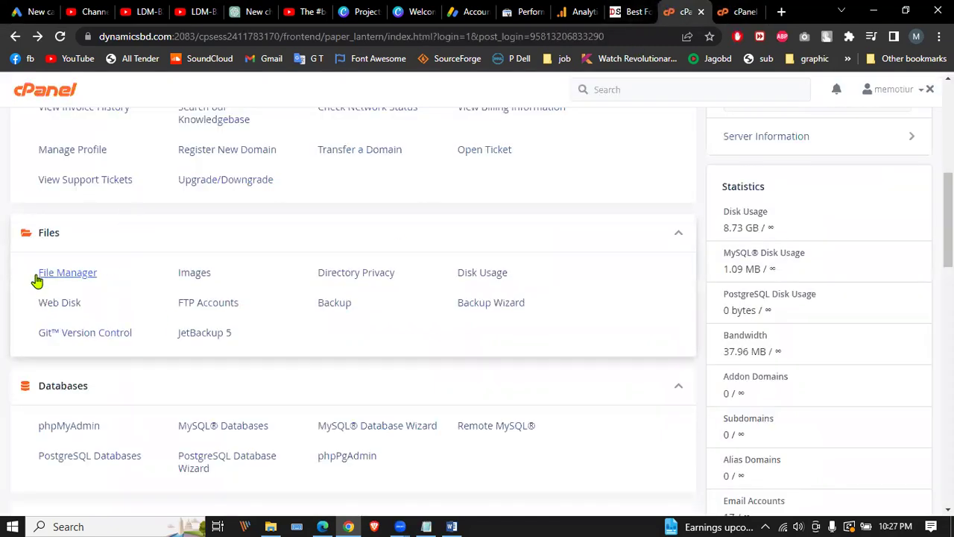
left_click(734, 9)
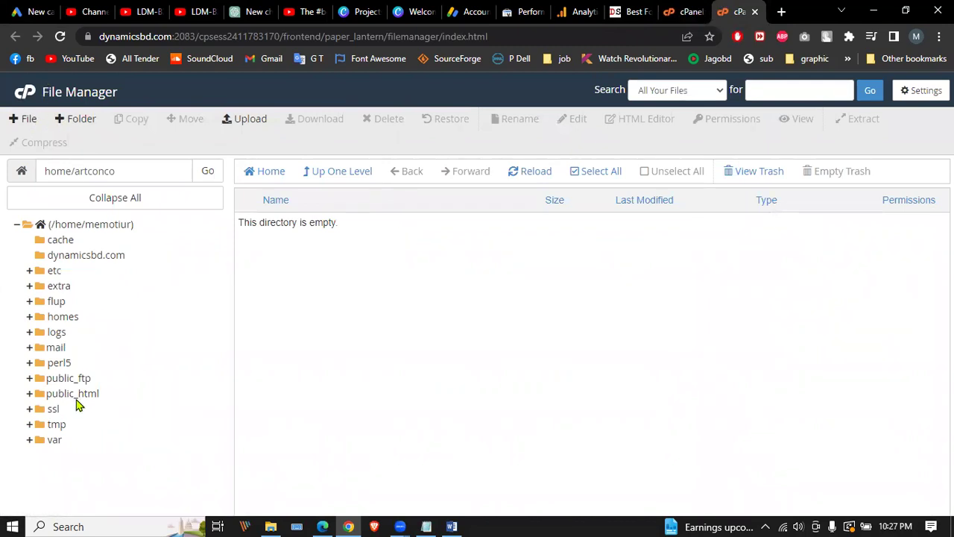
left_click(100, 396)
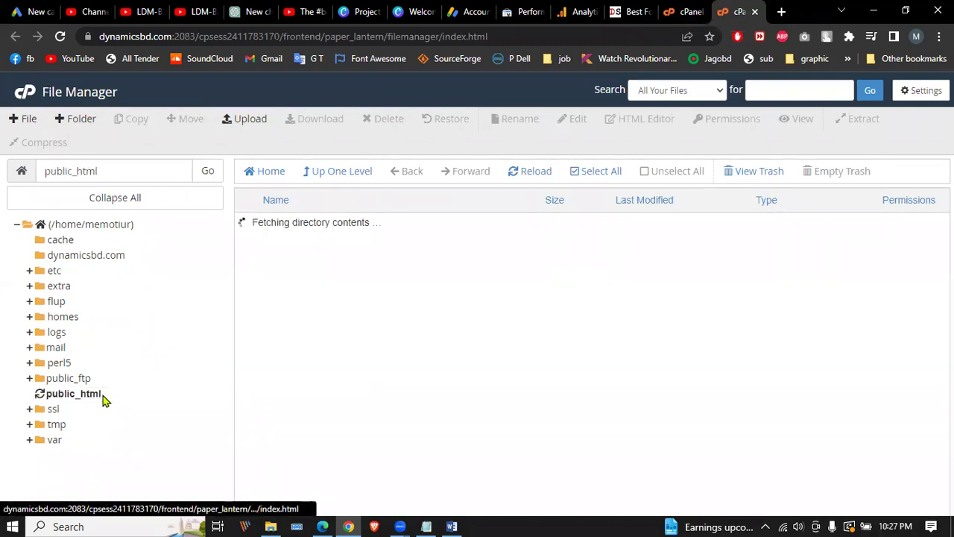
left_click(599, 170)
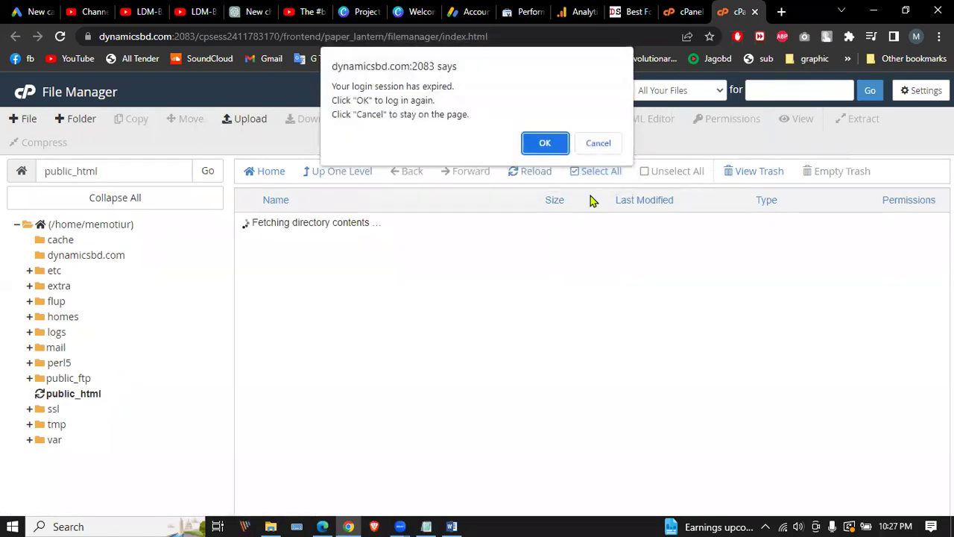
left_click(545, 143)
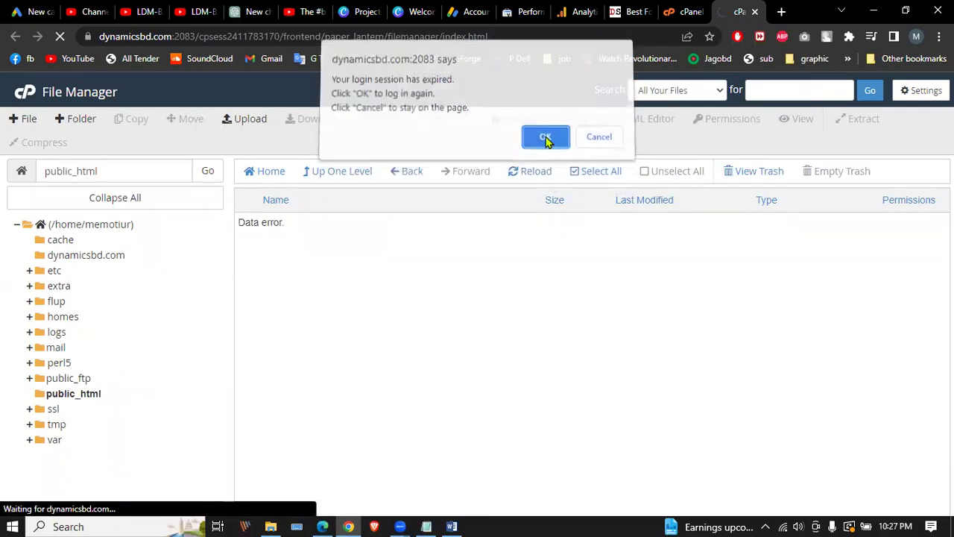
Step: Log in to cPanel again with the saved credentials and close the other cPanel tab
left_click(544, 141)
left_click(543, 143)
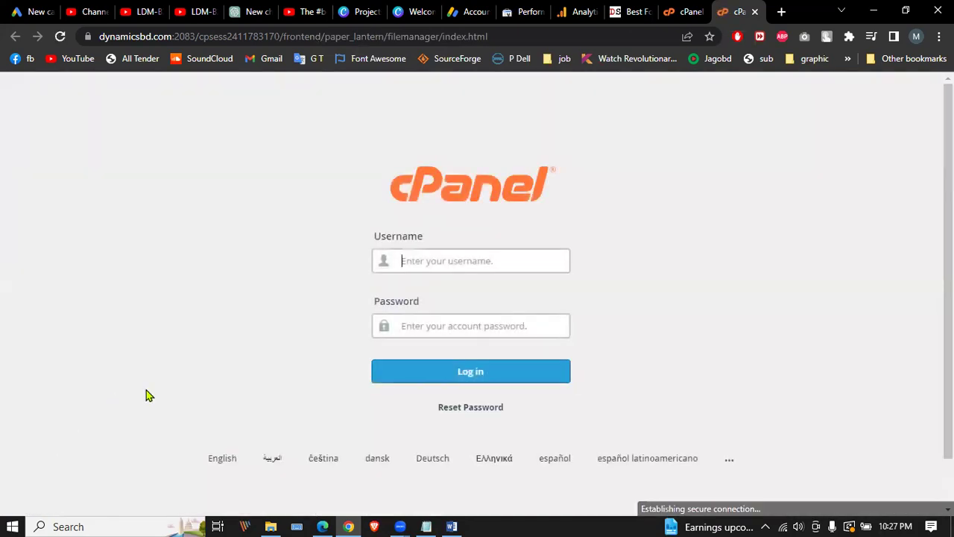
left_click(450, 378)
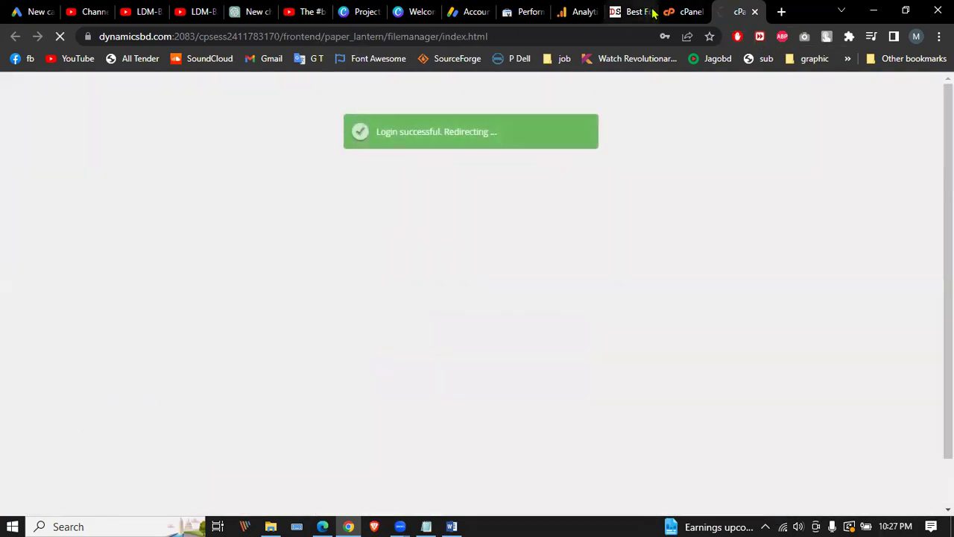
left_click(695, 11)
left_click(697, 11)
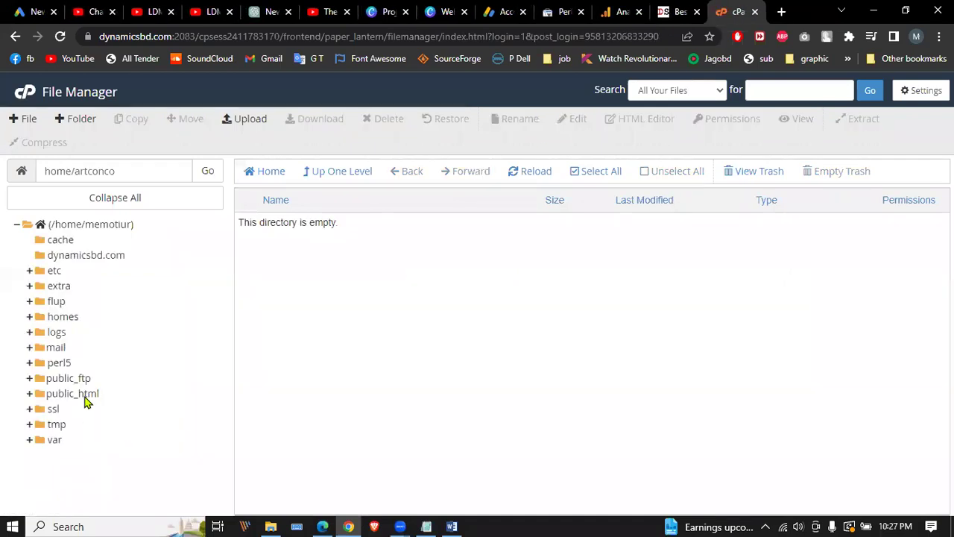
Step: Open the public_html folder in the File Manager and open index.php for editing
left_click(73, 393)
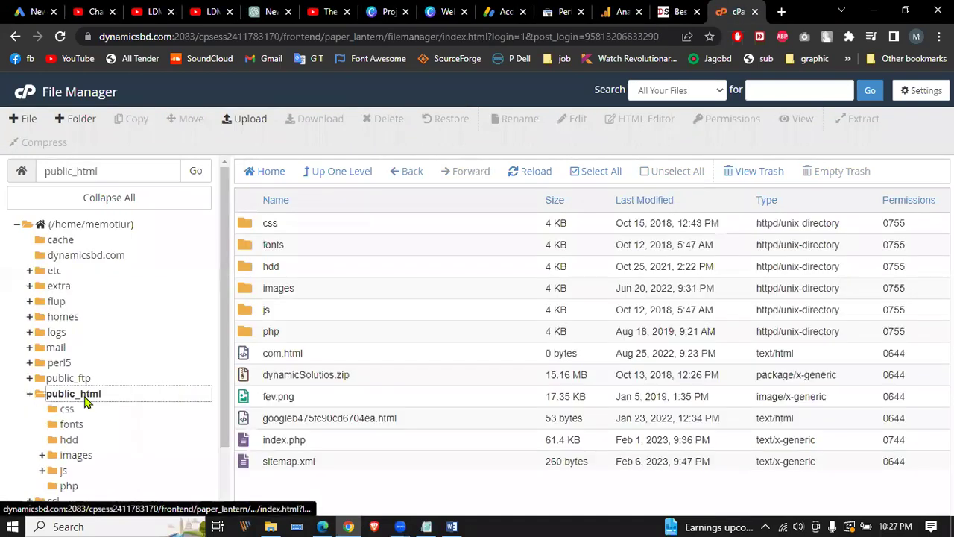
left_click(302, 442)
right_click(339, 442)
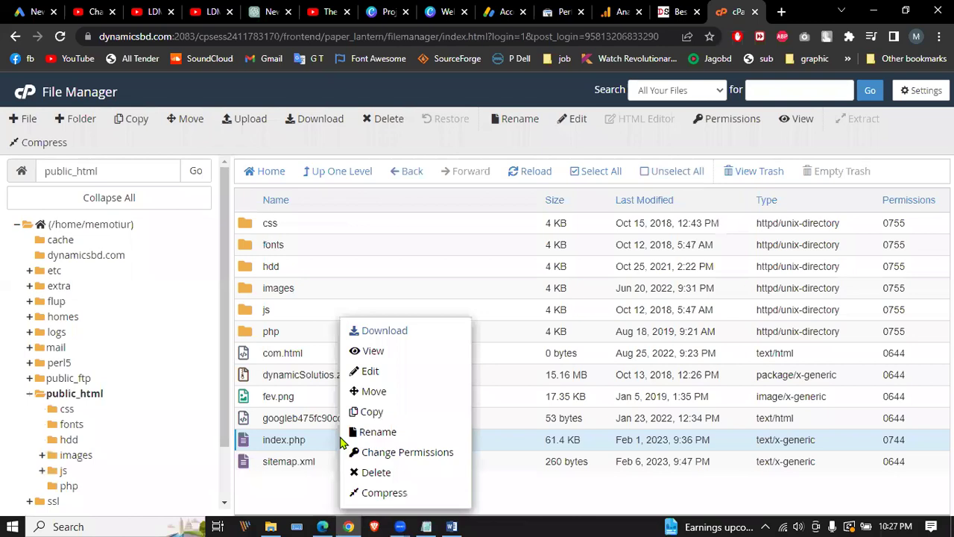
left_click(377, 372)
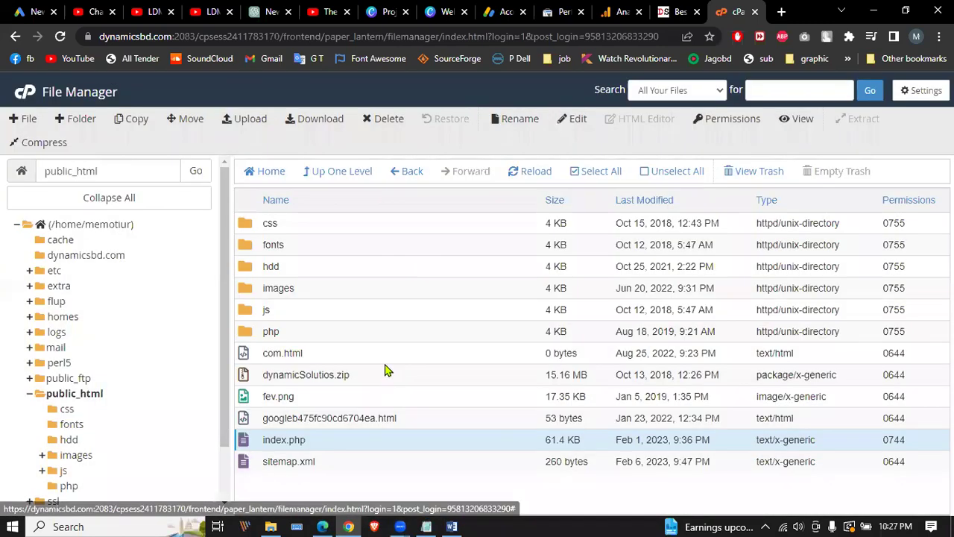
left_click(601, 402)
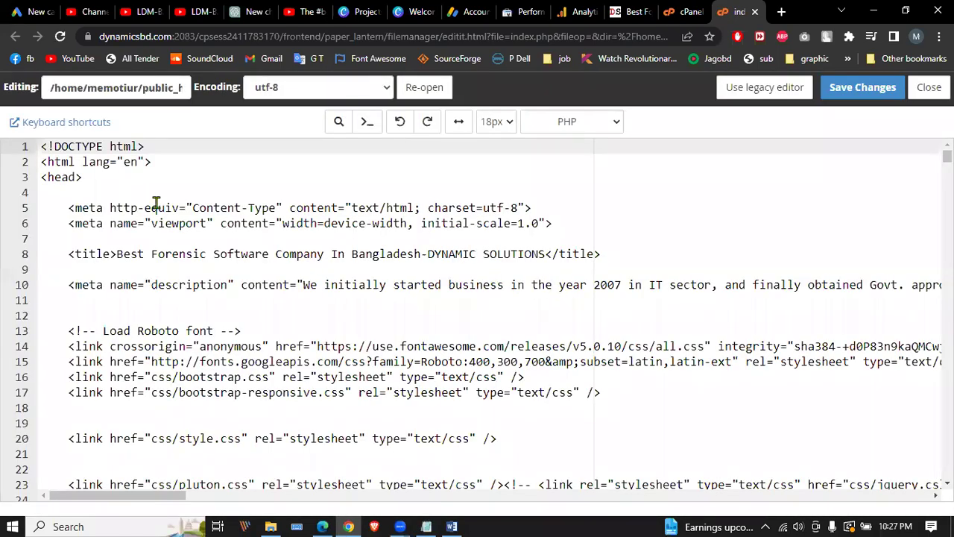
Step: Examine the head section of index.php from its opening tag to the Google tag script just before the closing head tag
left_click_drag(42, 177, 90, 176)
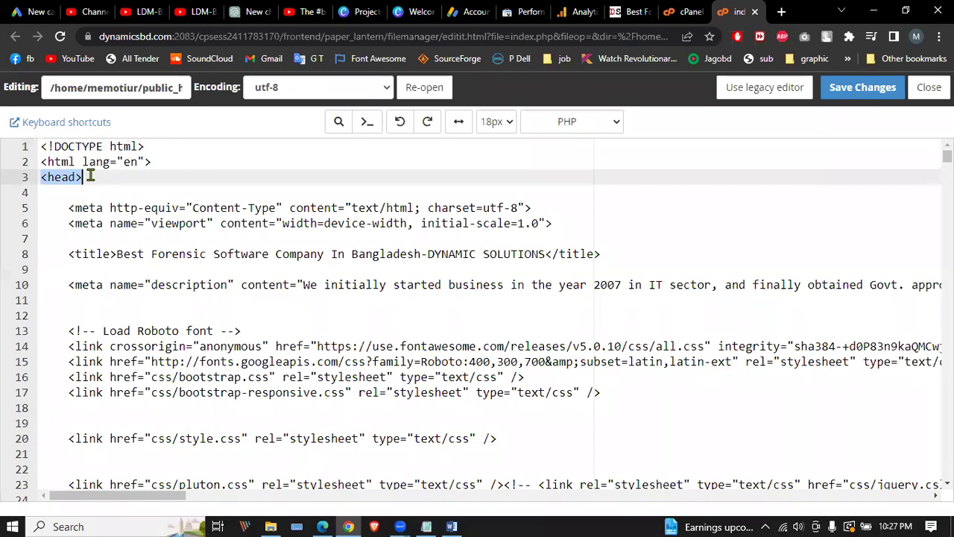
scroll(85, 176, "down", 5)
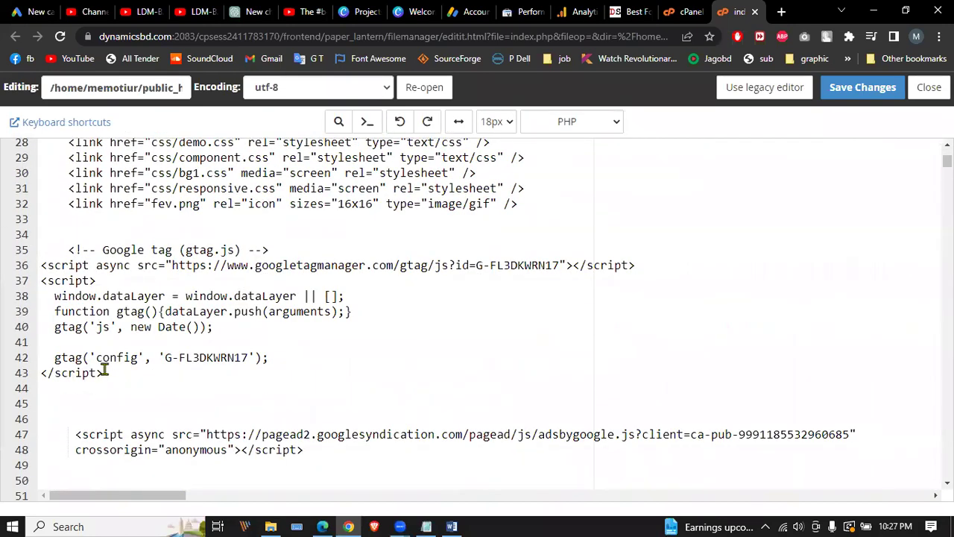
scroll(104, 370, "down", 4)
left_click_drag(100, 388, 15, 385)
left_click(115, 354)
left_click(76, 360)
left_click_drag(124, 352, 37, 202)
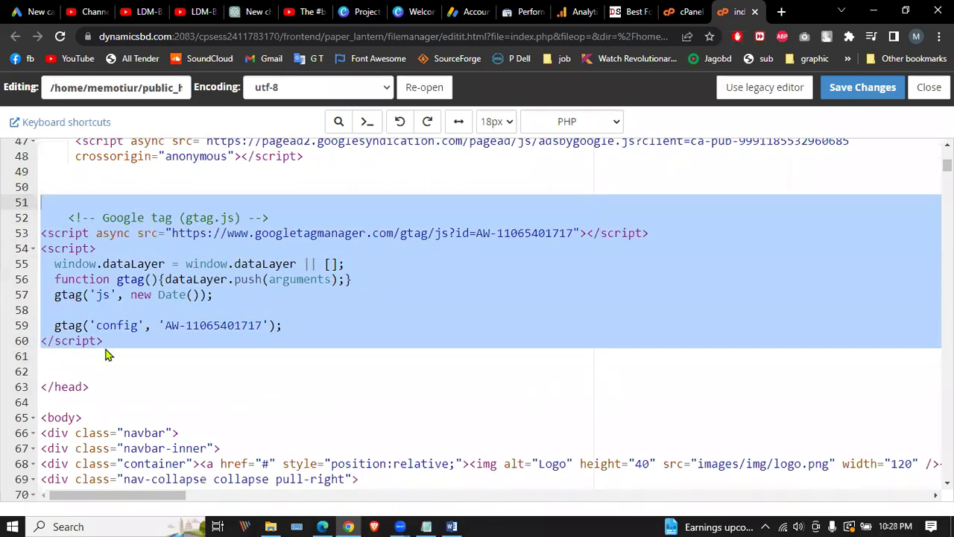
Step: Try pasting the copied Google tag code on new blank lines before the closing head tag, and delete it again
left_click(64, 361)
key("Return")
key("Return")
key("Return")
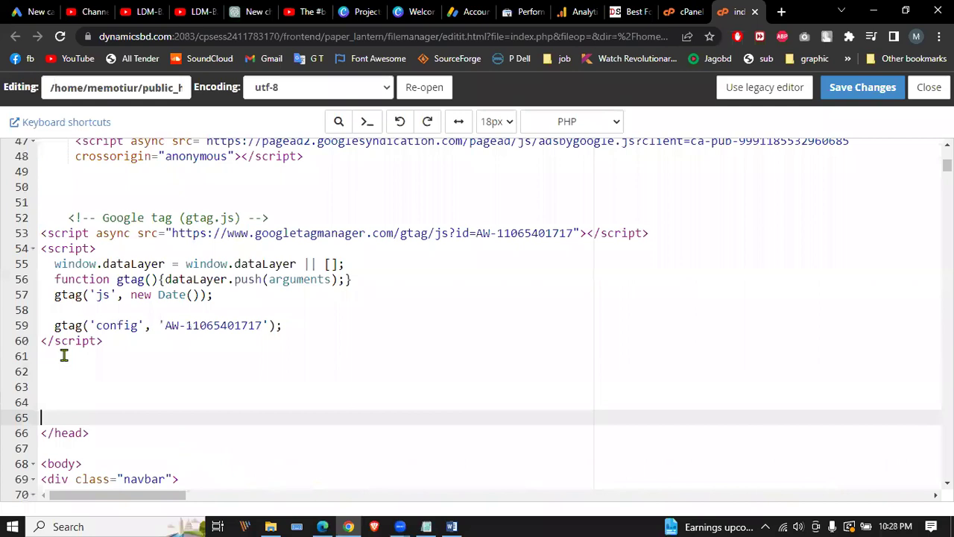
left_click(50, 369)
right_click(50, 368)
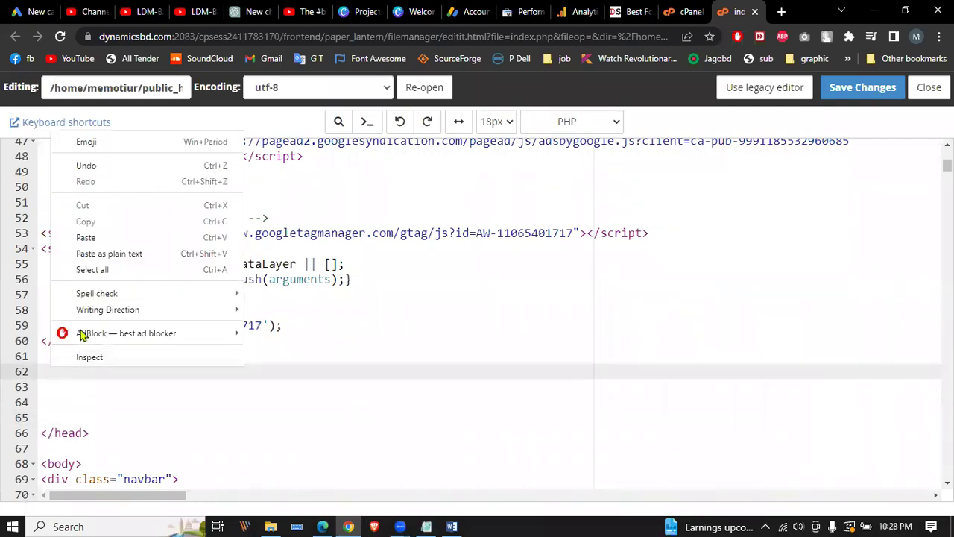
left_click(86, 237)
left_click_drag(123, 467, 15, 339)
key("Delete")
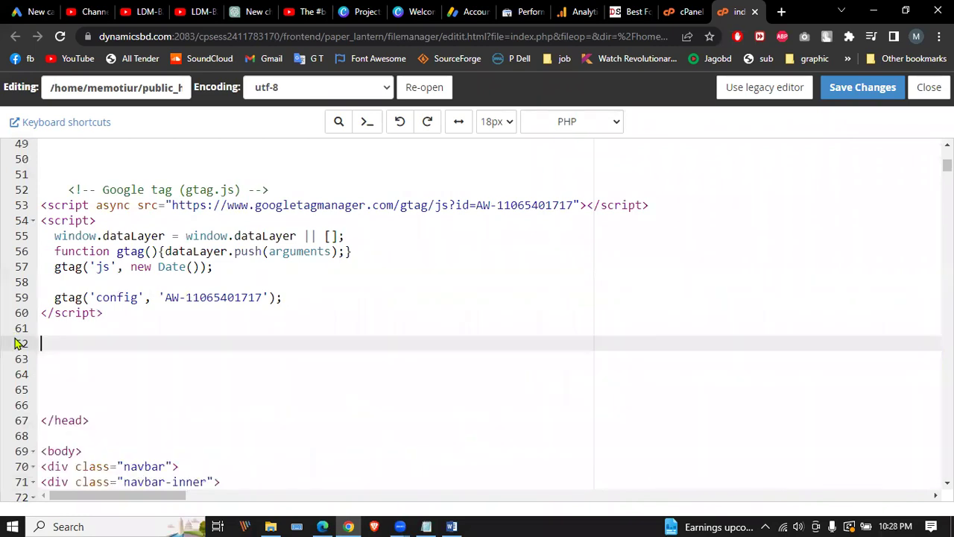
Step: Remove one blank line above the closing head tag and save the changes to index.php
left_click(64, 374)
key("BackSpace")
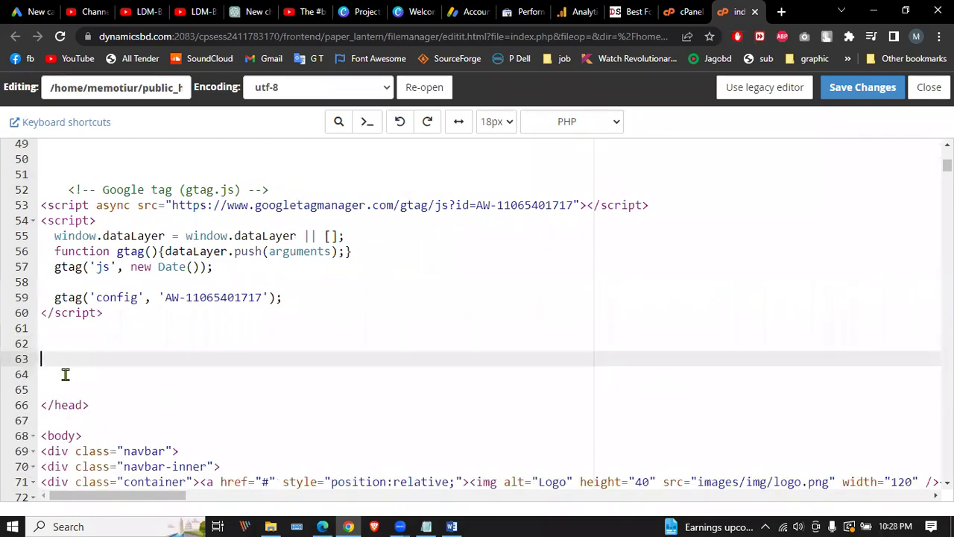
left_click(860, 93)
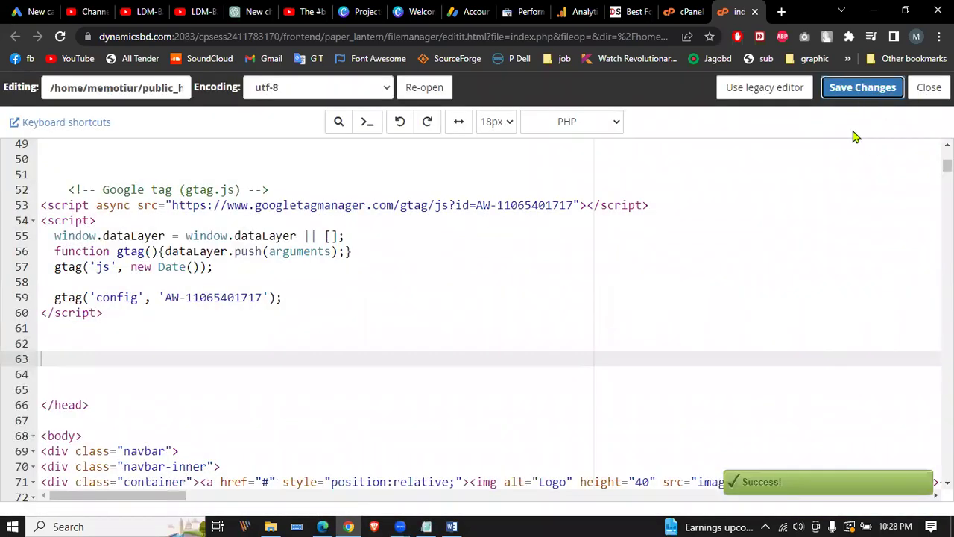
Step: Return to the new Google Ads campaign, review the event snippet and finish the tag installation dialog
left_click(524, 11)
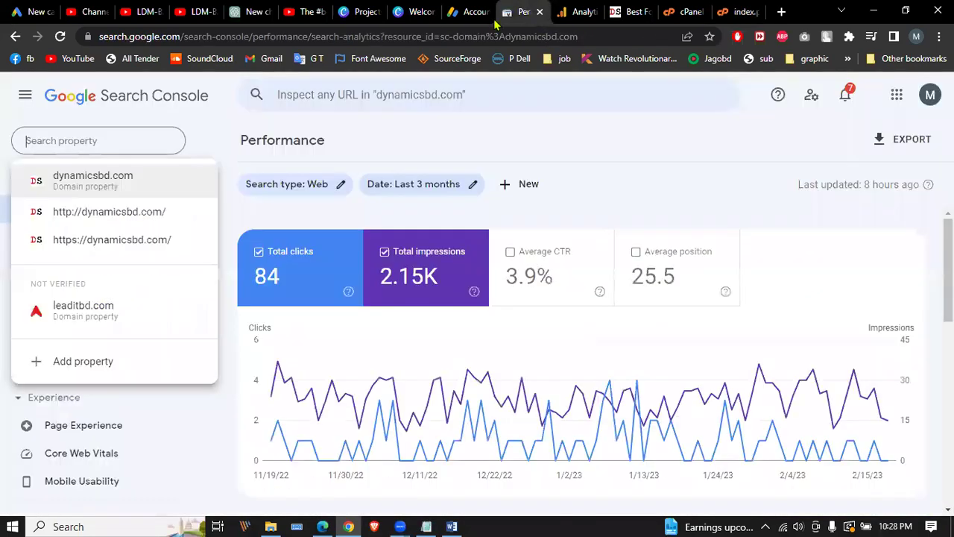
left_click(31, 11)
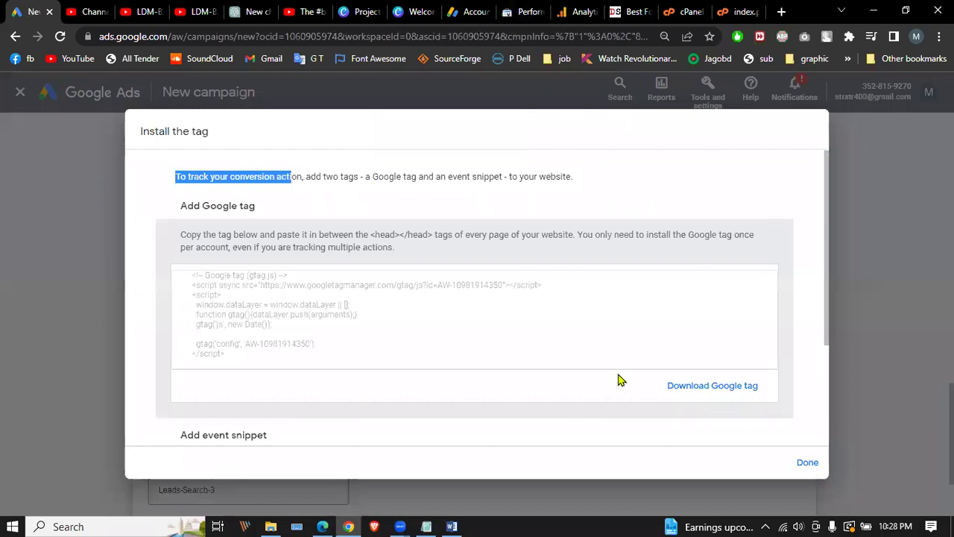
scroll(783, 324, "down", 2)
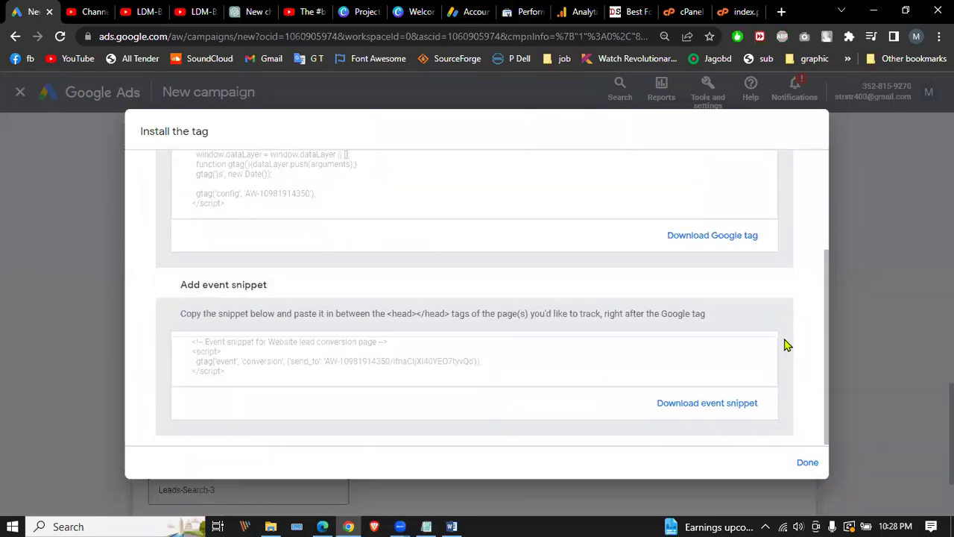
left_click(806, 462)
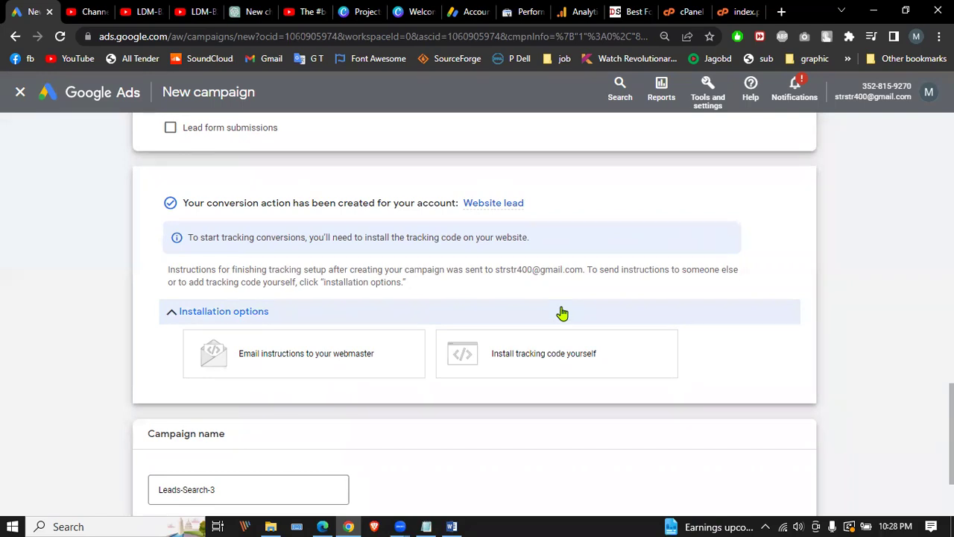
scroll(562, 313, "down", 2)
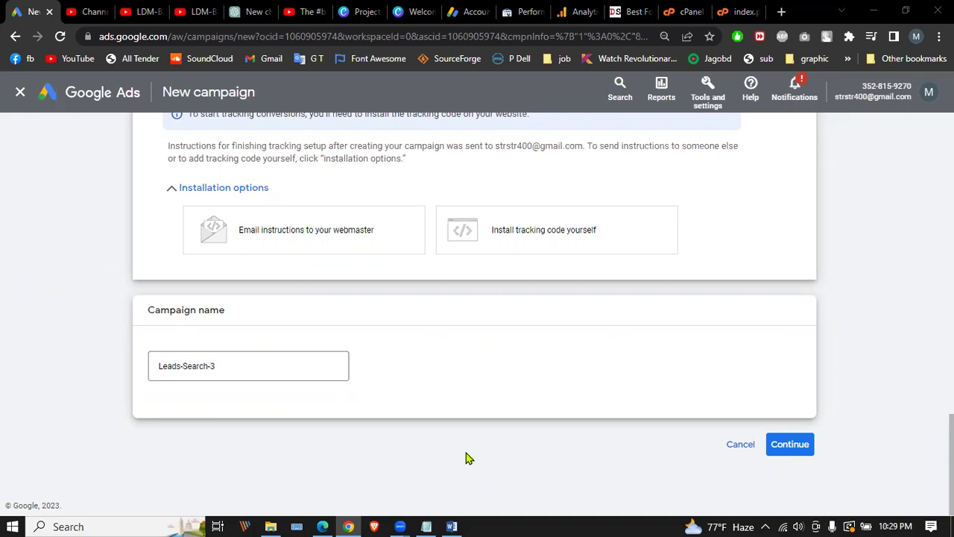
Step: Switch to the Lead IT Course Module document in Word and examine the class topics before and after the 24th Class
left_click(462, 521)
scroll(436, 333, "down", 1)
scroll(434, 330, "up", 3)
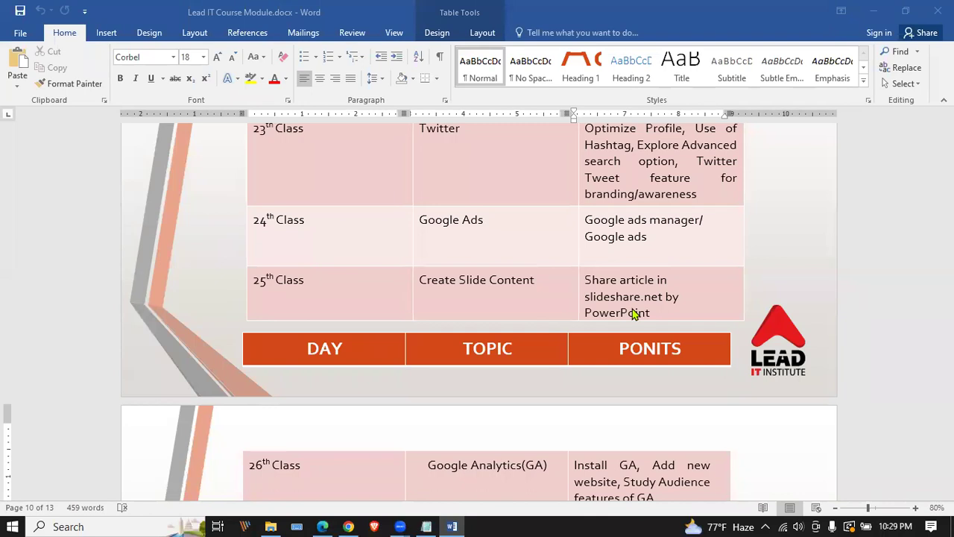
scroll(494, 264, "up", 9)
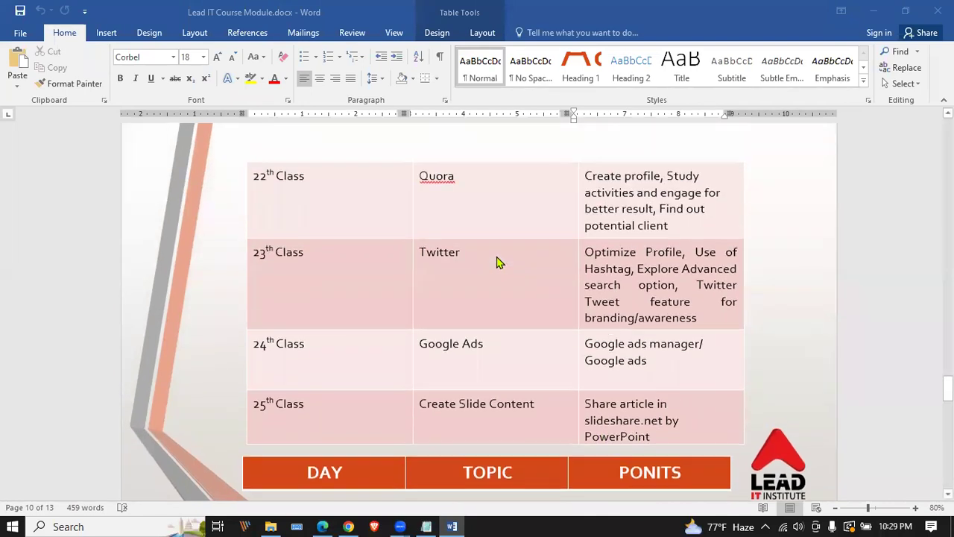
scroll(480, 236, "up", 3)
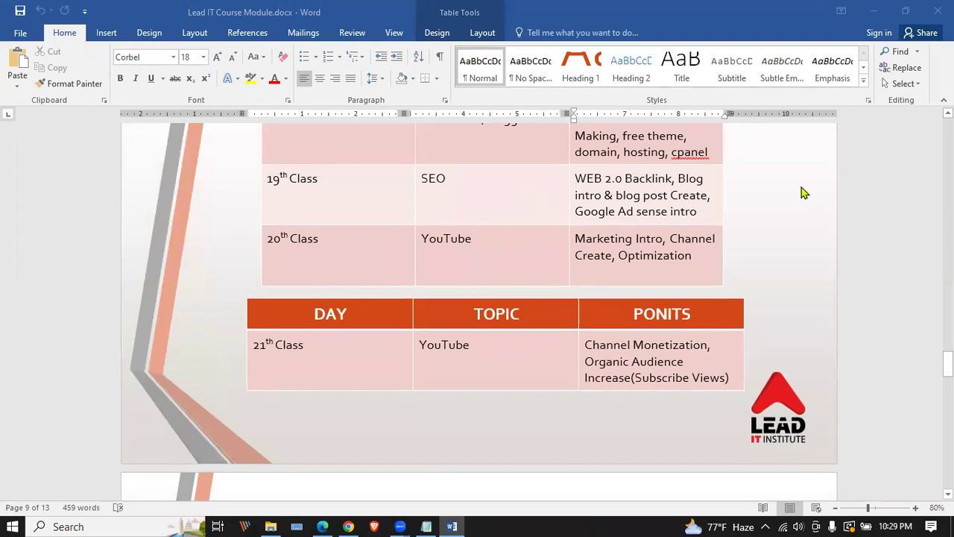
scroll(479, 193, "down", 7)
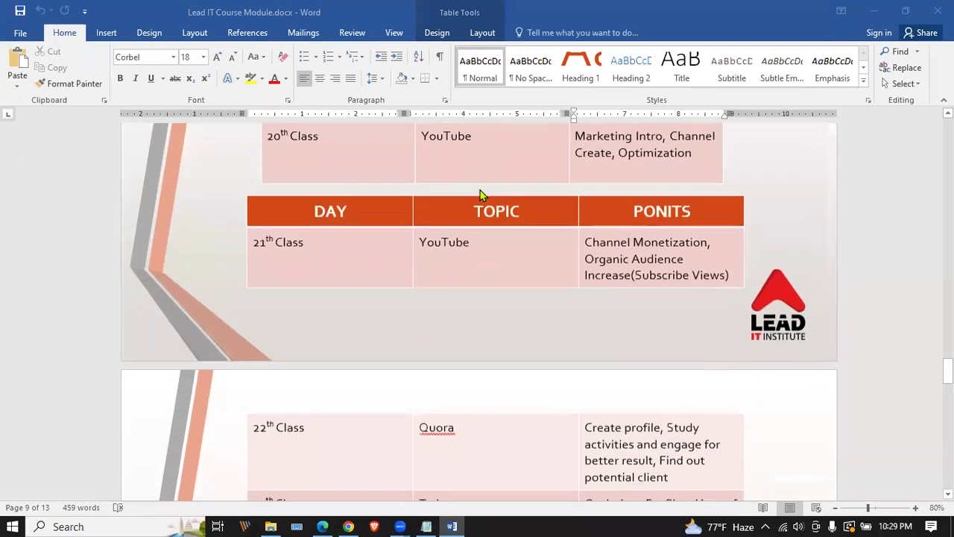
scroll(479, 199, "down", 6)
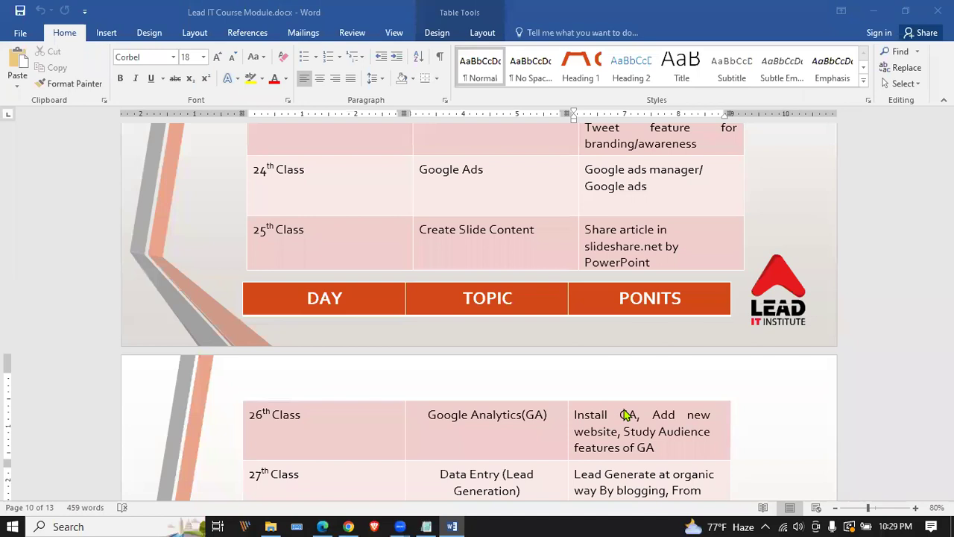
Step: Check the dates for February 2023 in the system calendar
left_click(895, 527)
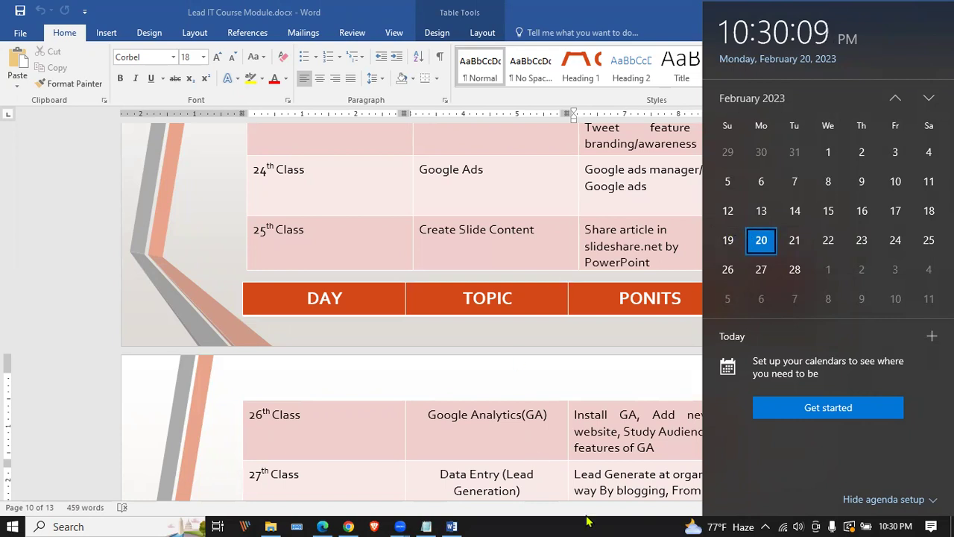
left_click(505, 520)
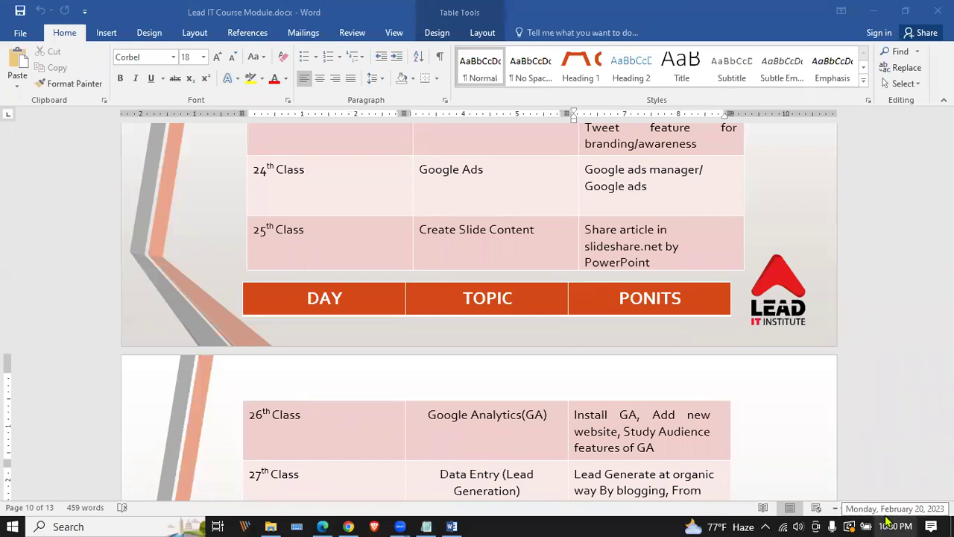
left_click(887, 521)
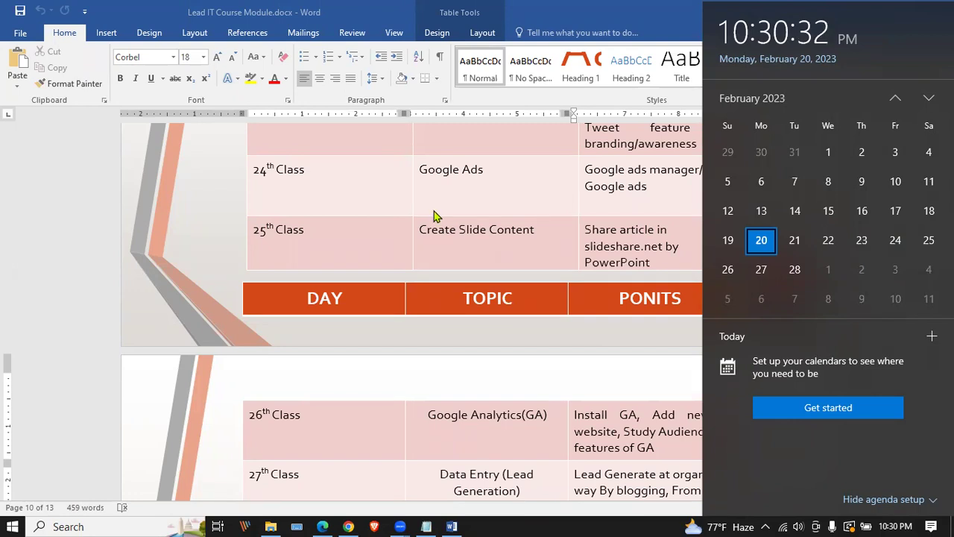
left_click(104, 243)
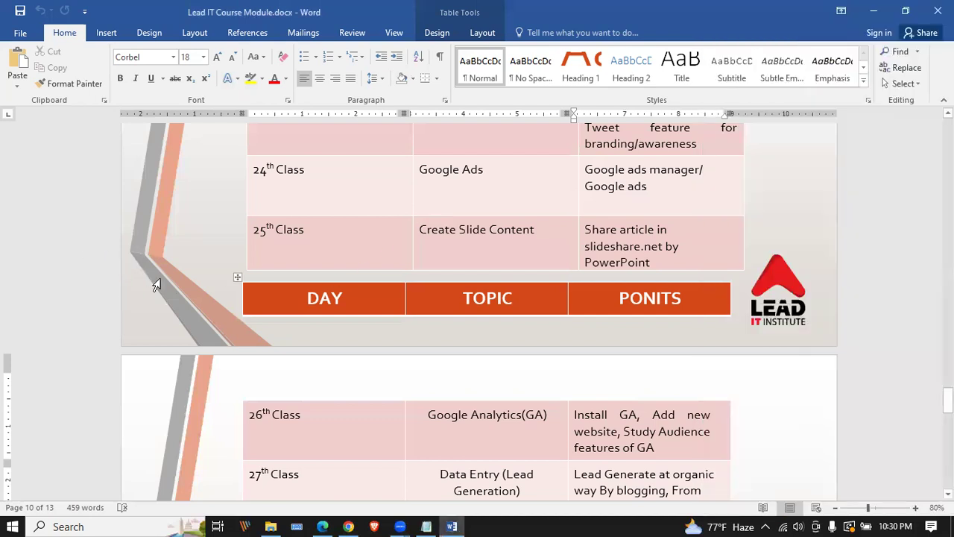
key("super+alt+d")
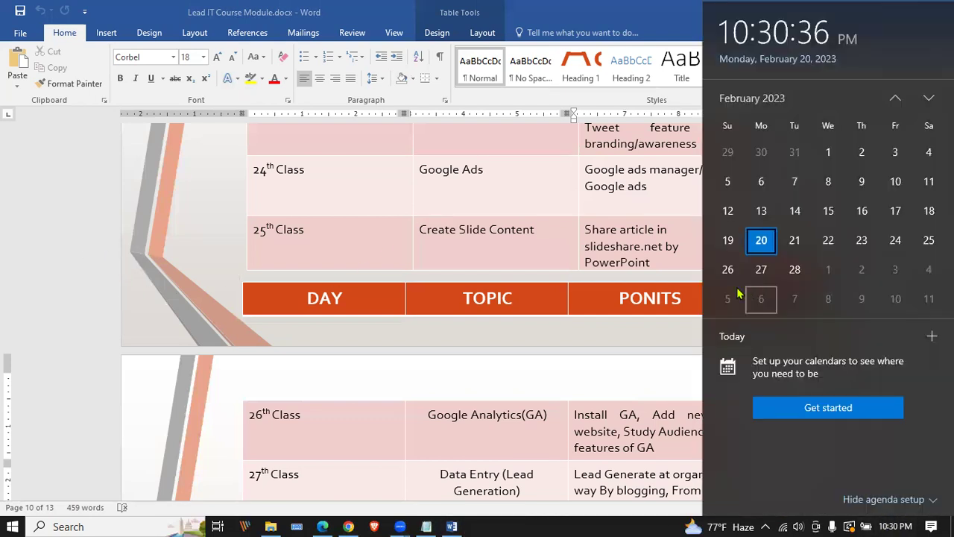